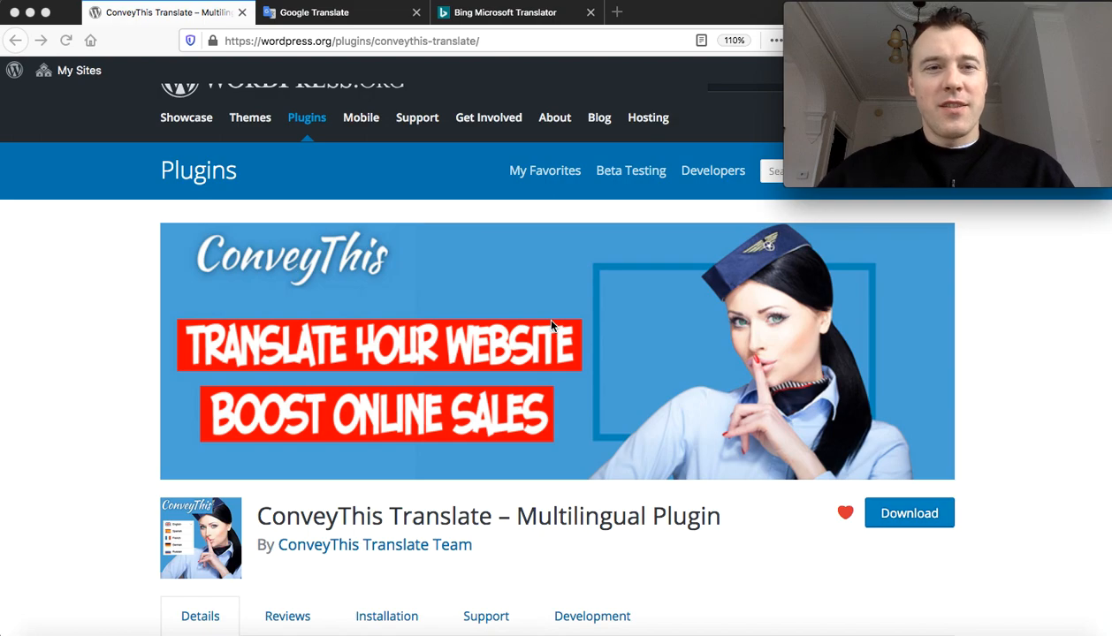
# - Show the languages available for the ConveyThis Translate plugin and open its page for translating into another language
pyautogui.click(130, 314)
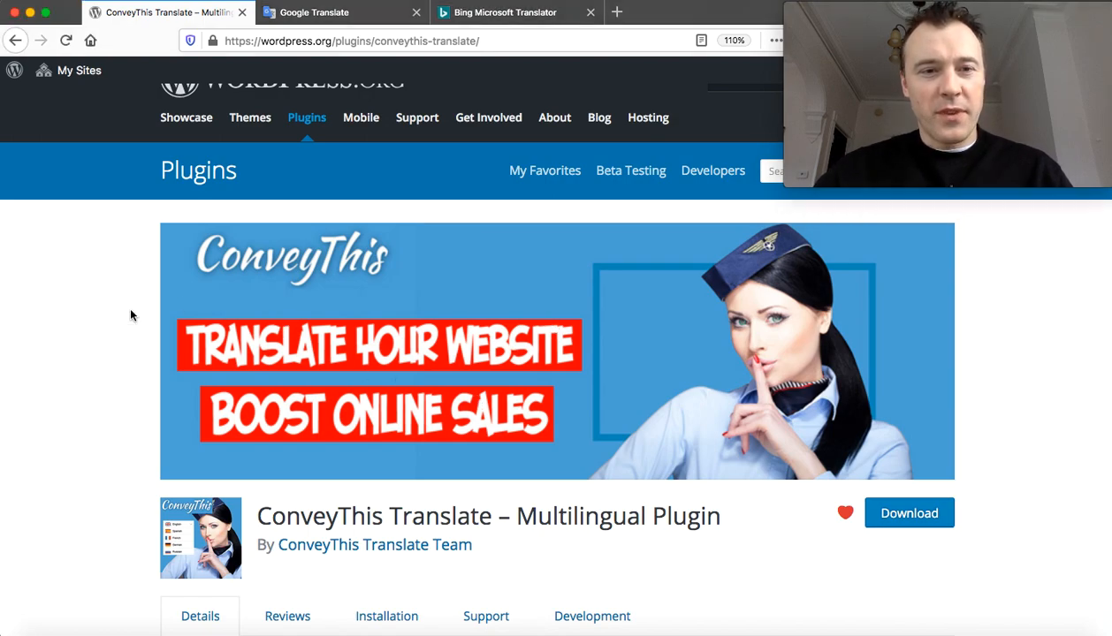
pyautogui.scroll(-5, 130, 315)
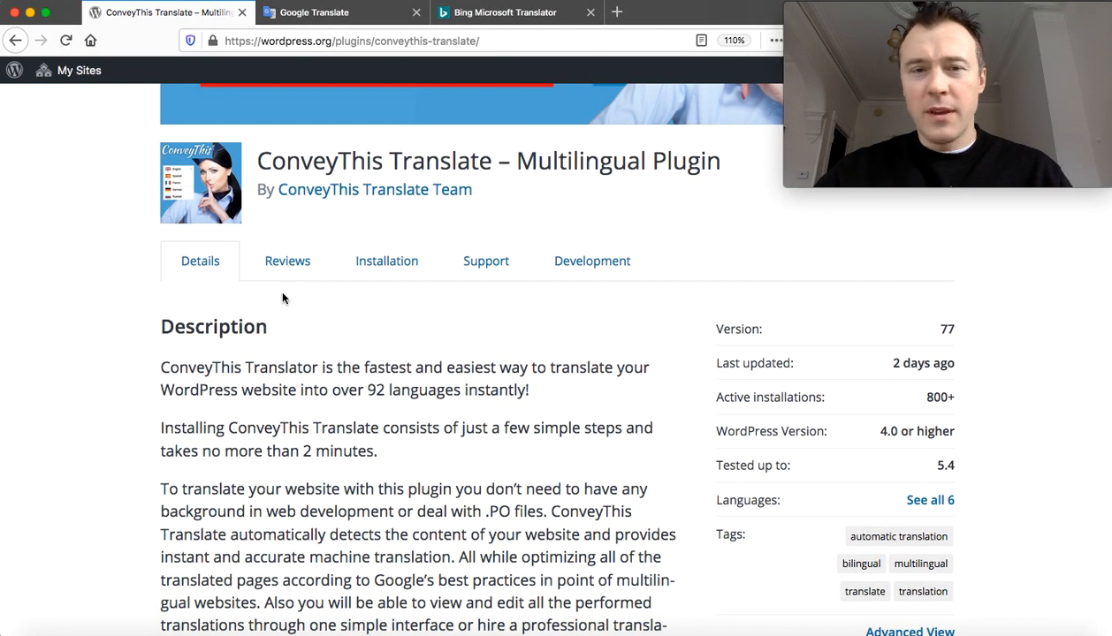
pyautogui.scroll(5, 568, 348)
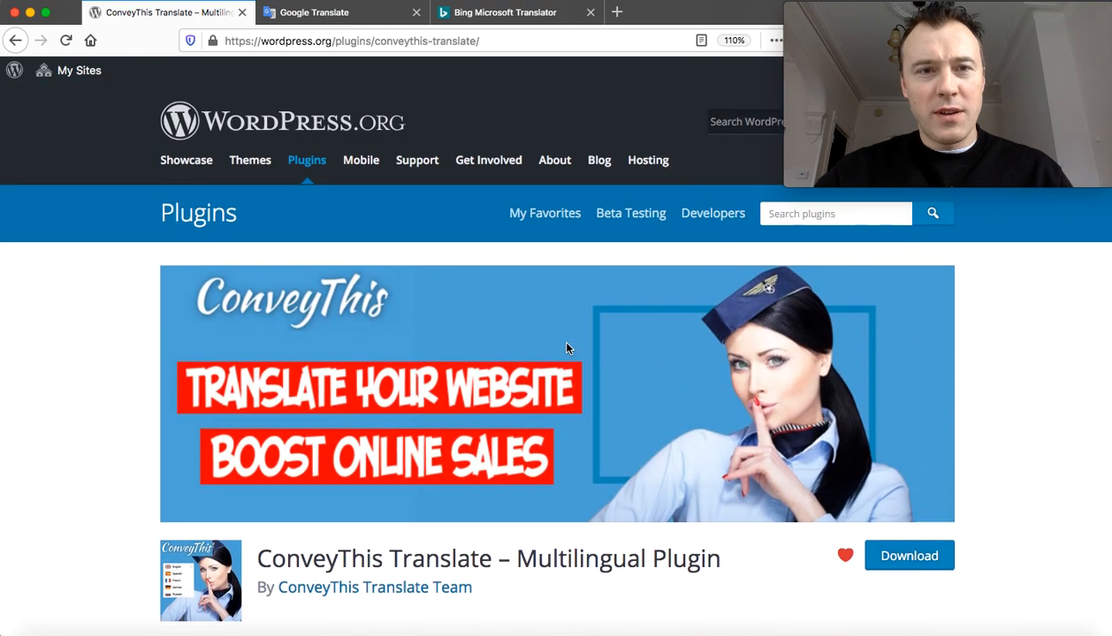
pyautogui.scroll(-2, 567, 348)
pyautogui.scroll(-4, 567, 348)
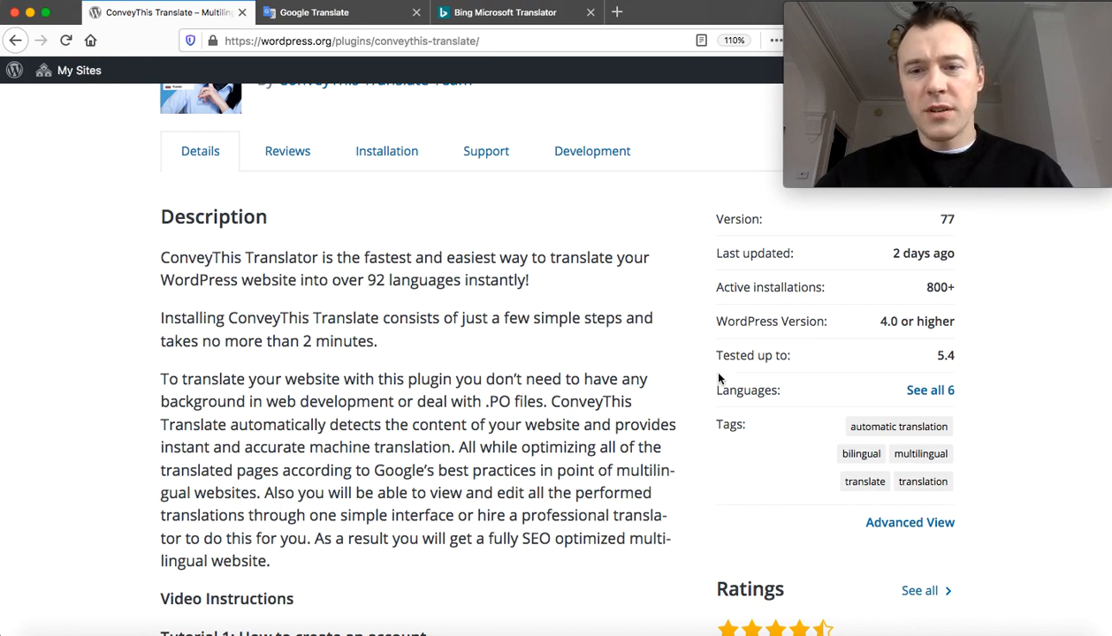
pyautogui.scroll(-2, 601, 319)
pyautogui.scroll(4, 601, 321)
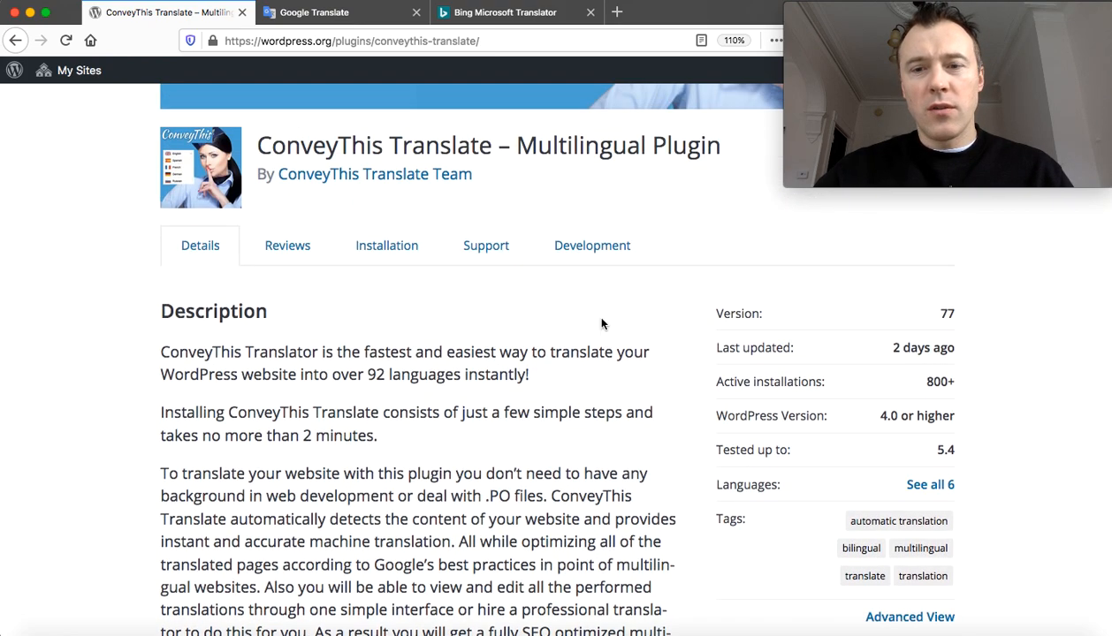
pyautogui.scroll(-1, 604, 323)
pyautogui.click(923, 440)
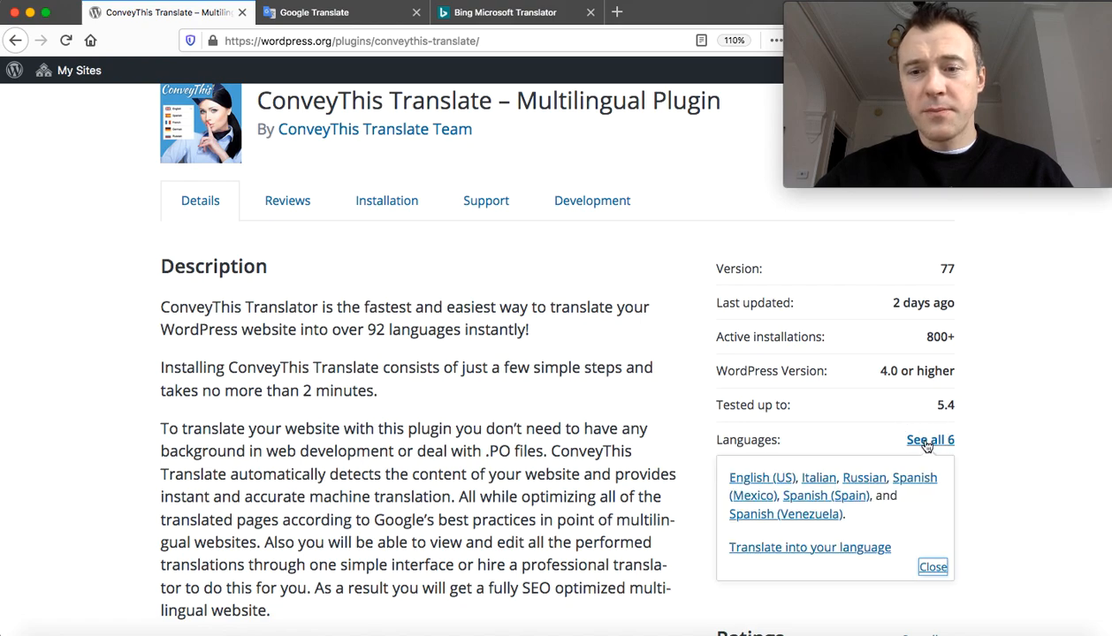
pyautogui.click(806, 550)
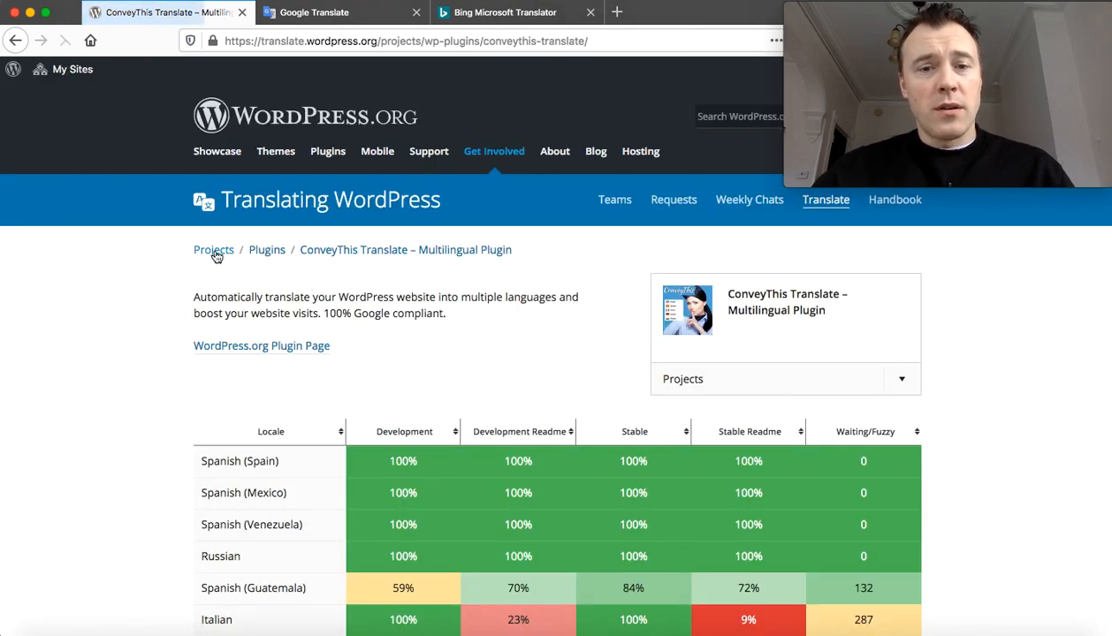
# - Examine the plugin's locale table for the translation progress and waiting strings of each language
pyautogui.scroll(-3, 159, 330)
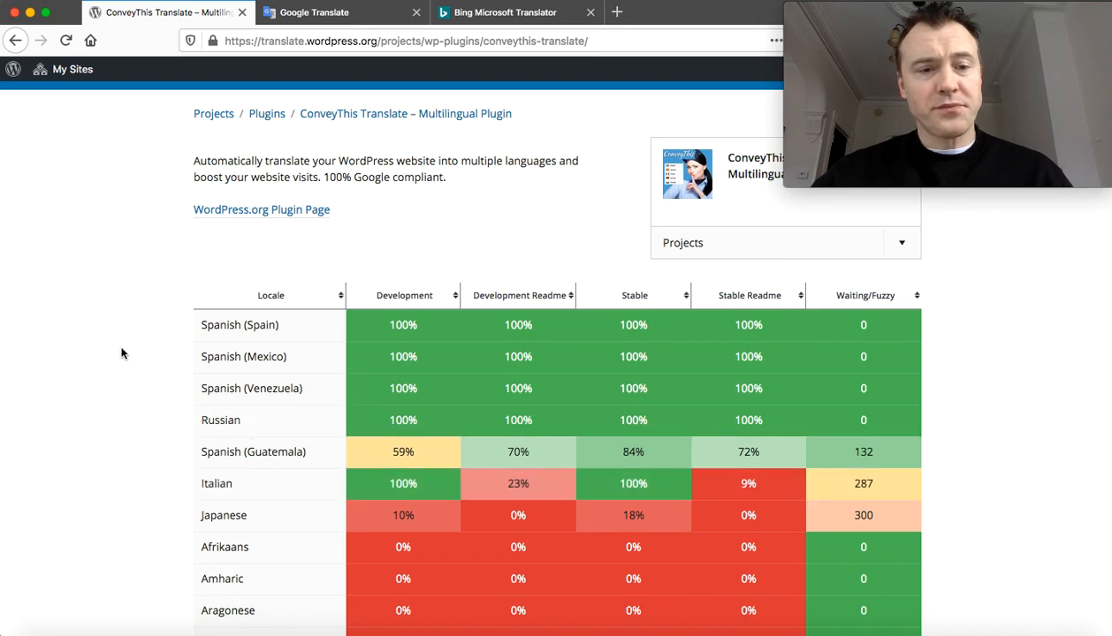
pyautogui.scroll(-5, 122, 352)
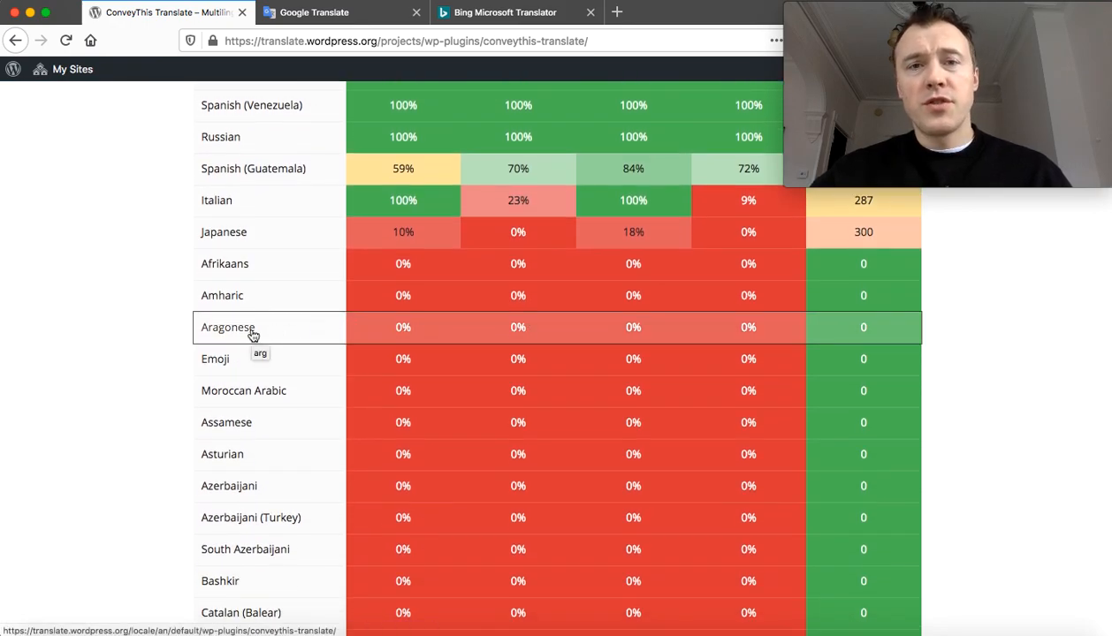
pyautogui.scroll(2, 252, 334)
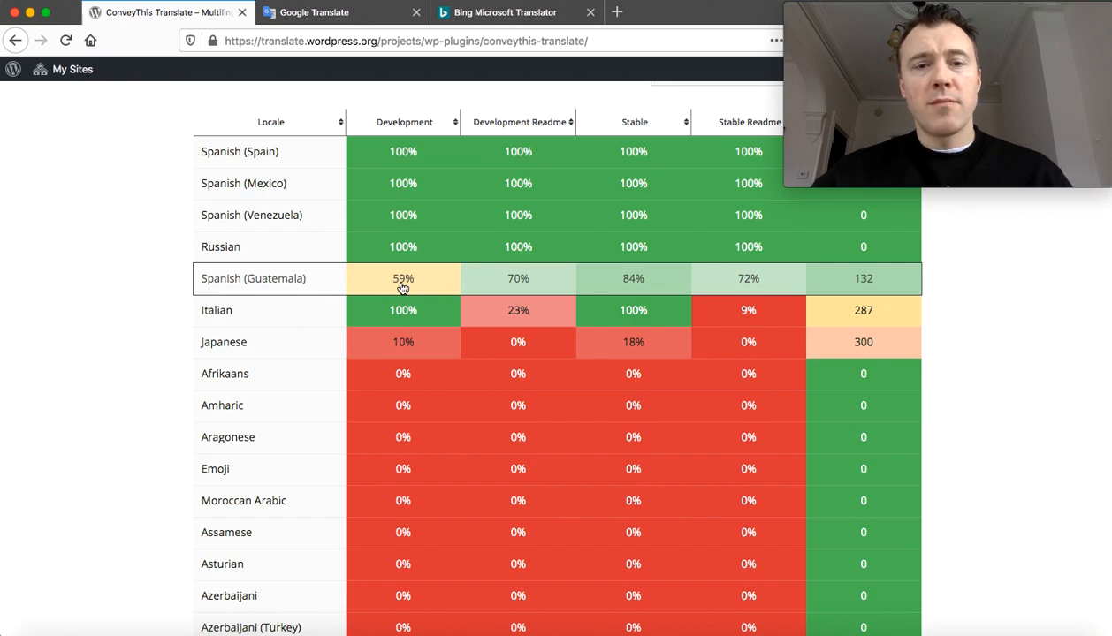
pyautogui.scroll(2, 471, 313)
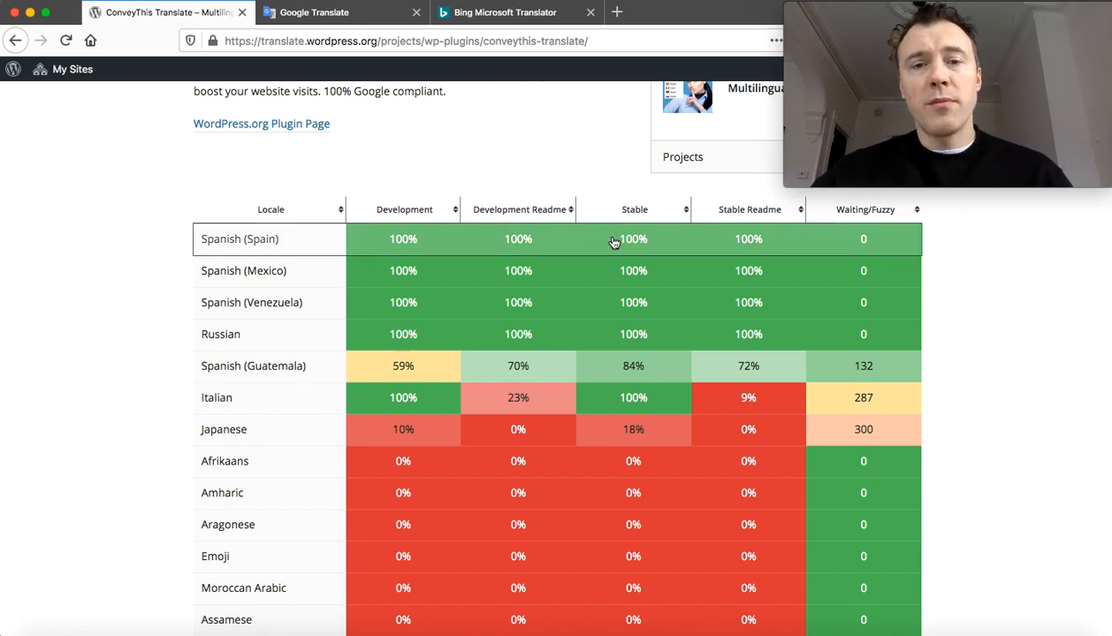
pyautogui.scroll(-20, 452, 315)
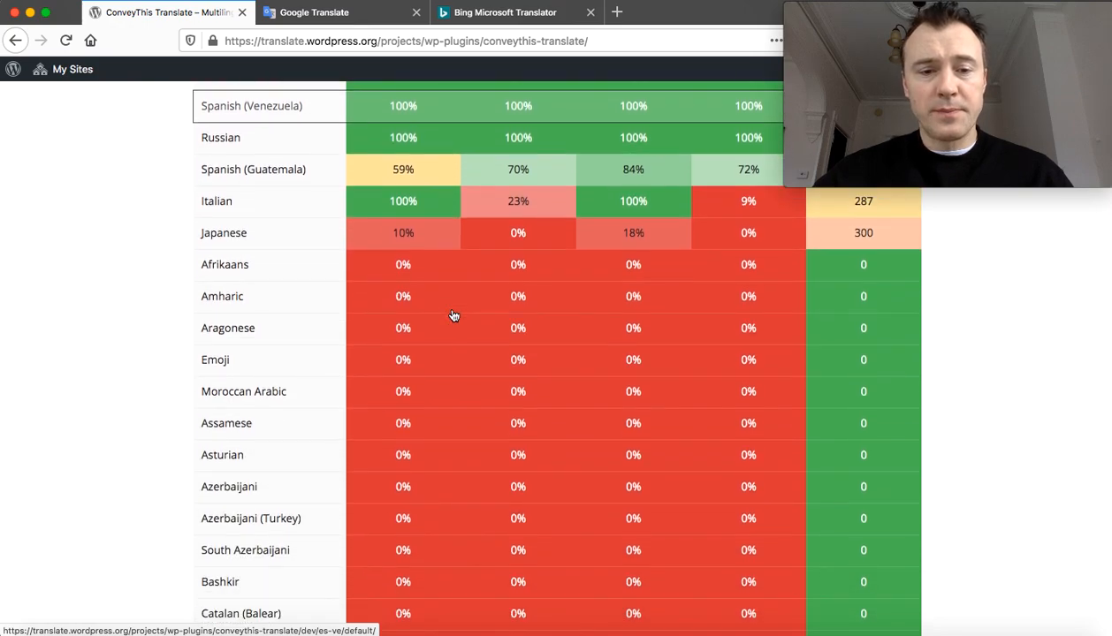
pyautogui.scroll(-20, 453, 315)
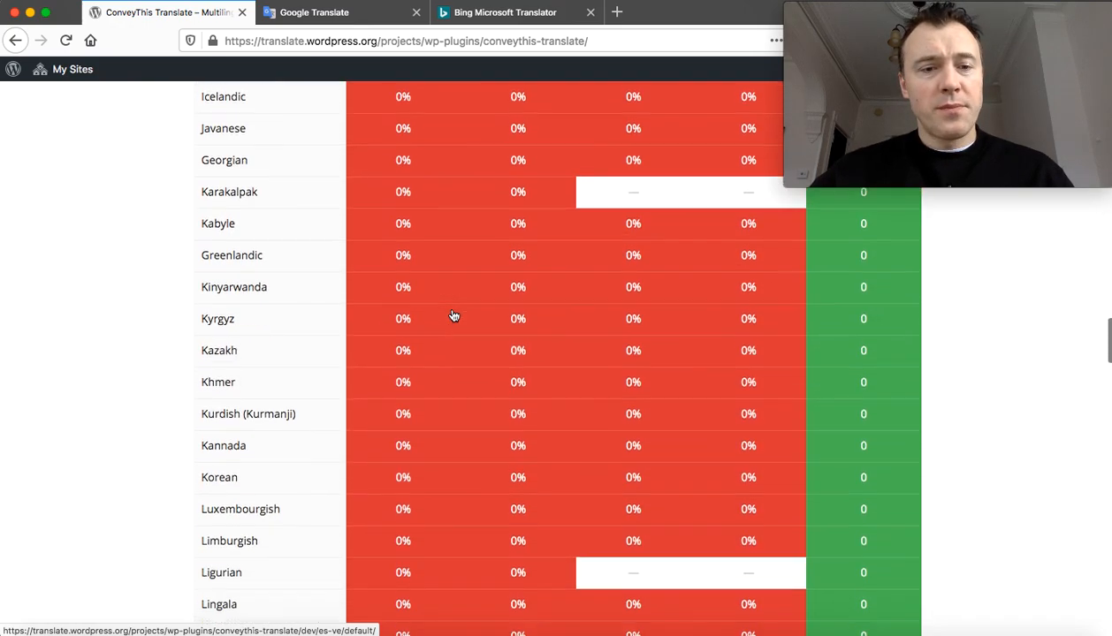
pyautogui.scroll(-6, 453, 316)
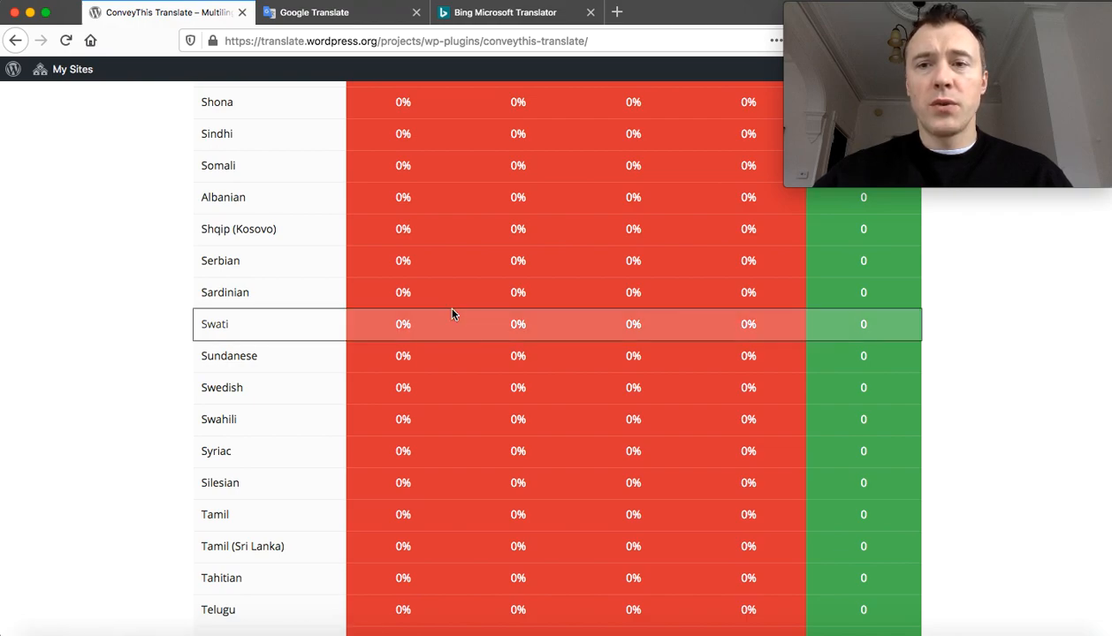
pyautogui.scroll(-10, 452, 316)
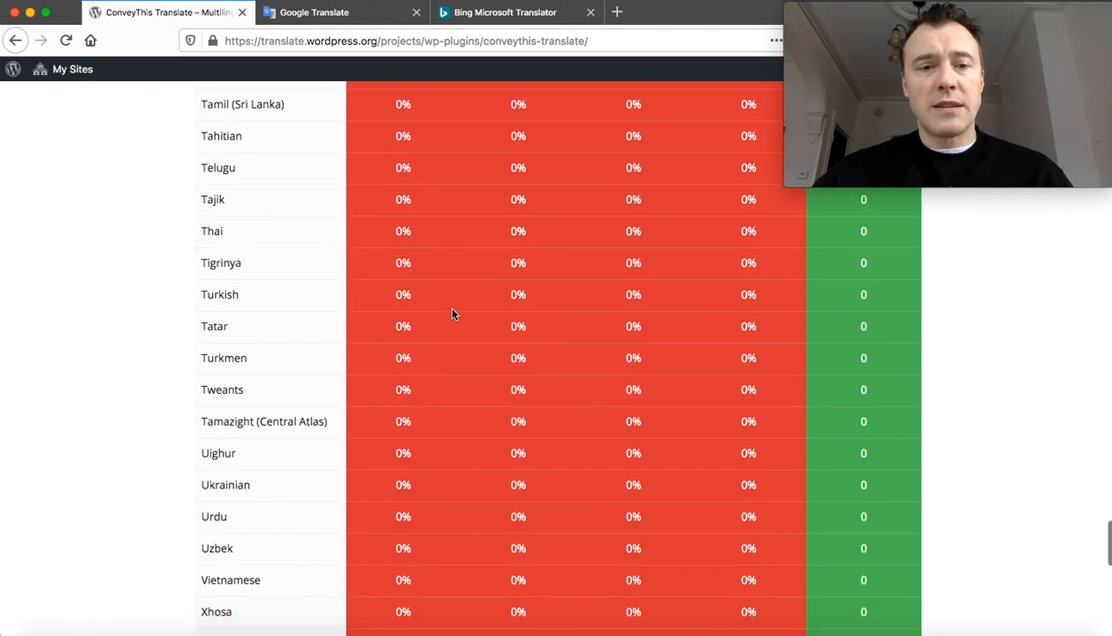
pyautogui.scroll(-5, 451, 314)
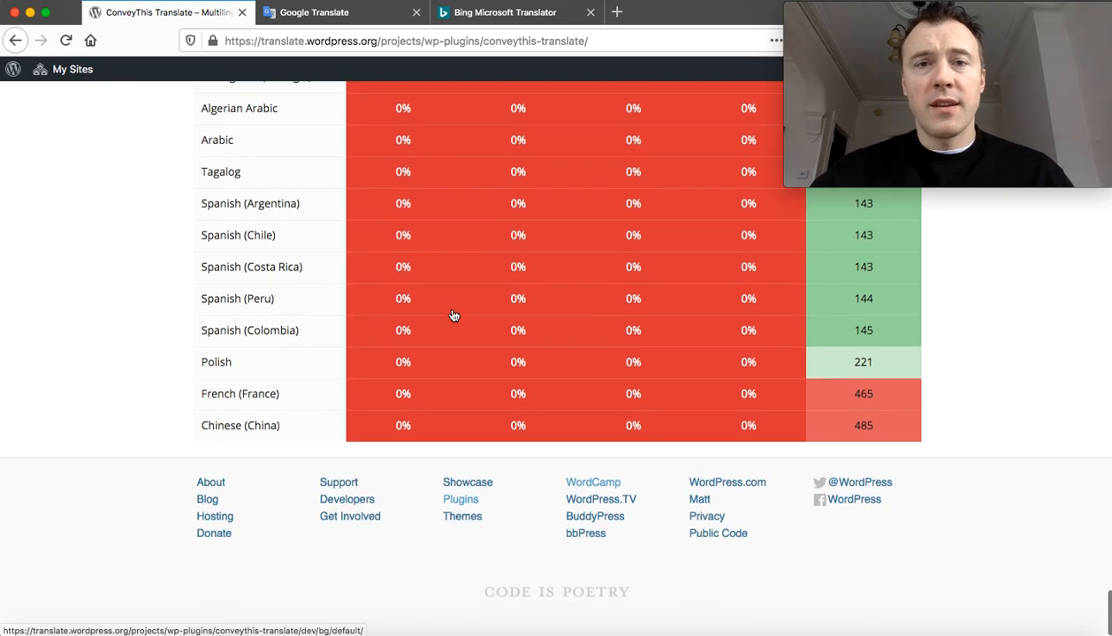
pyautogui.scroll(2, 452, 314)
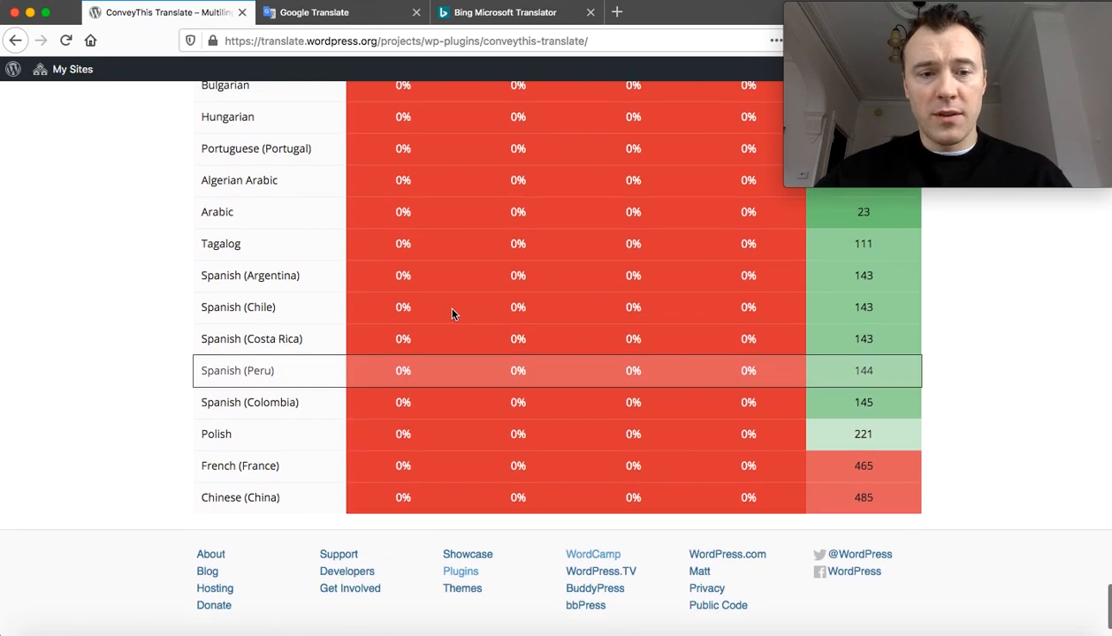
# - Open the plugin's Polish locale and list the untranslated strings of its Development (trunk) sub-project
pyautogui.click(215, 436)
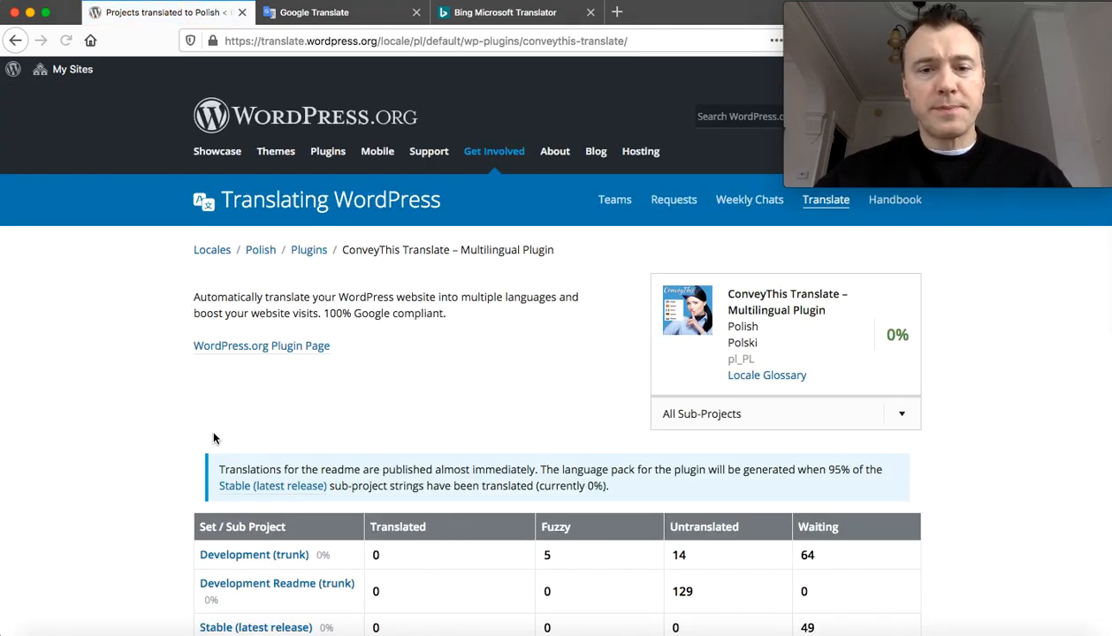
pyautogui.scroll(-3, 332, 382)
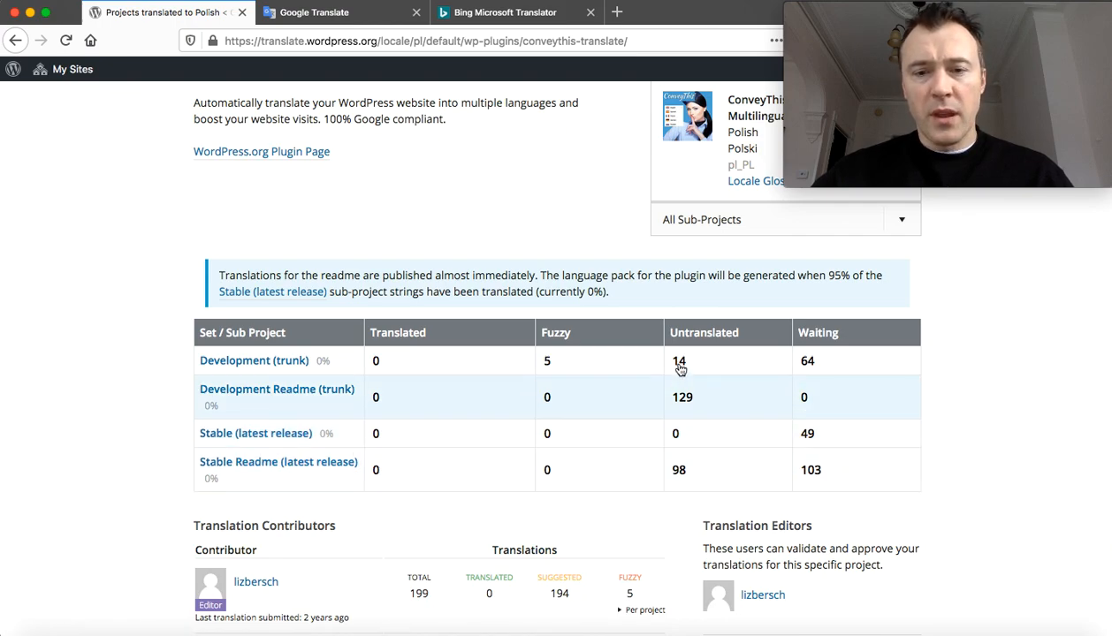
pyautogui.scroll(-2, 645, 298)
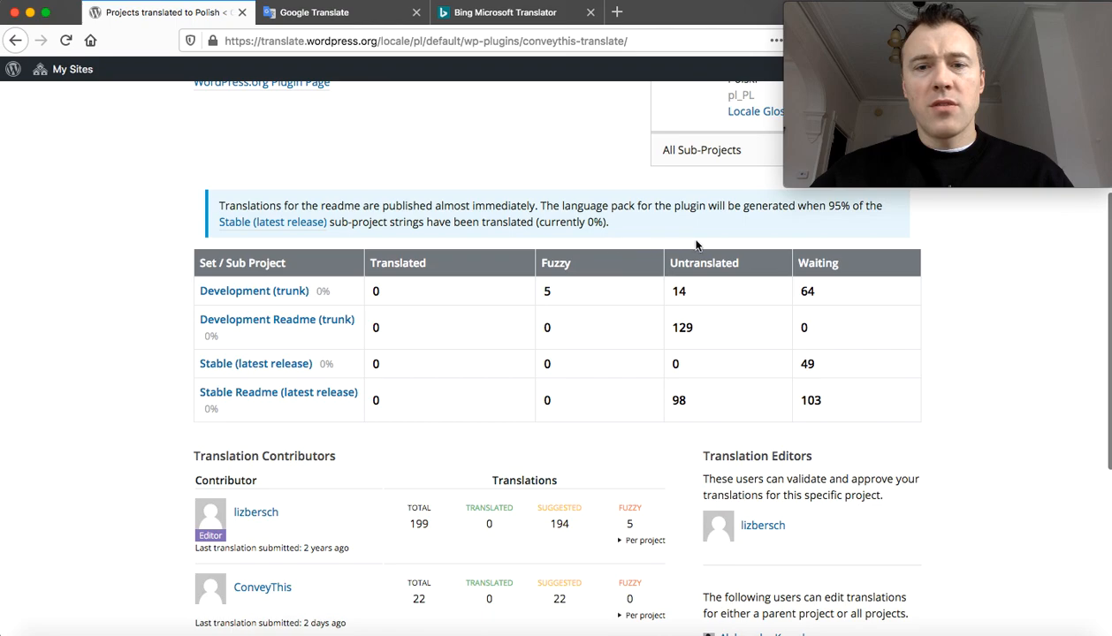
pyautogui.click(682, 293)
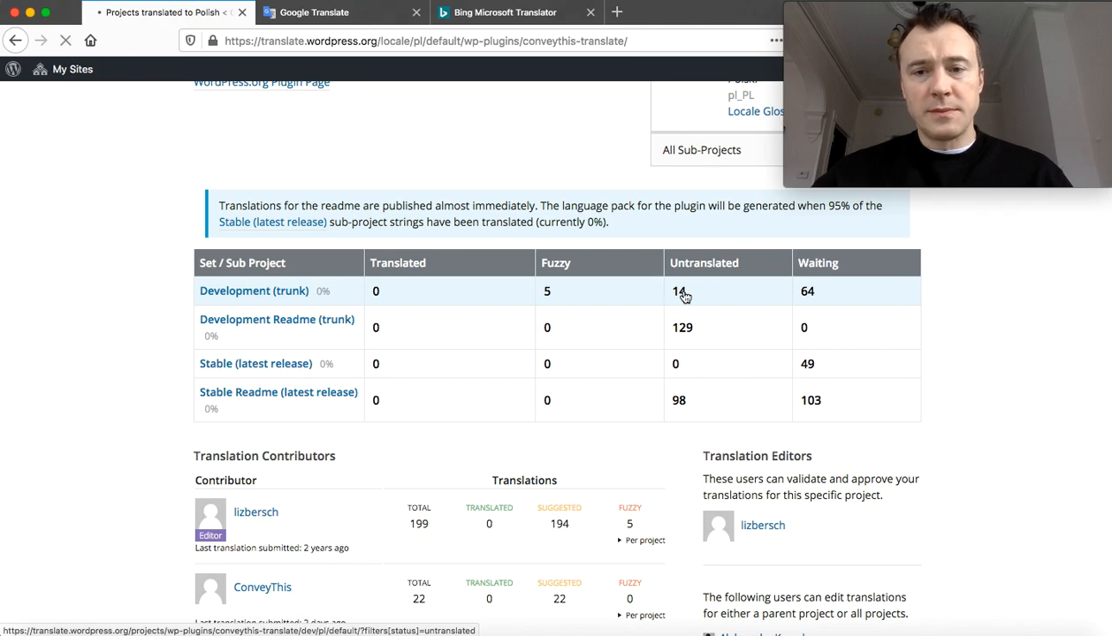
# - Review the untranslated Polish strings of Development (trunk) and their empty translation entries
pyautogui.scroll(-10, 539, 236)
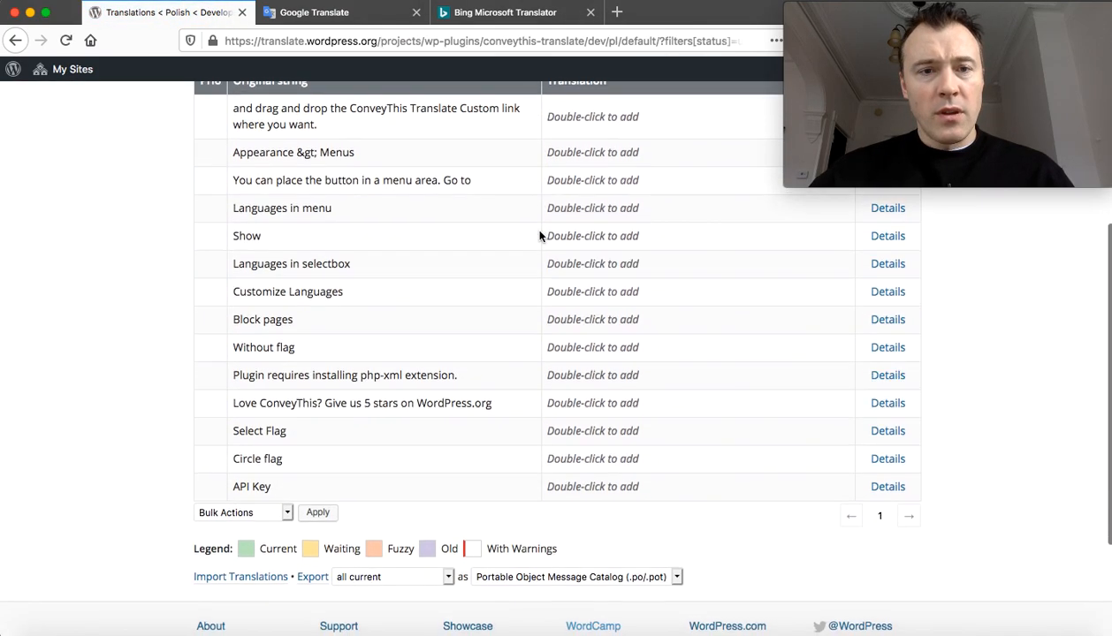
pyautogui.scroll(5, 540, 235)
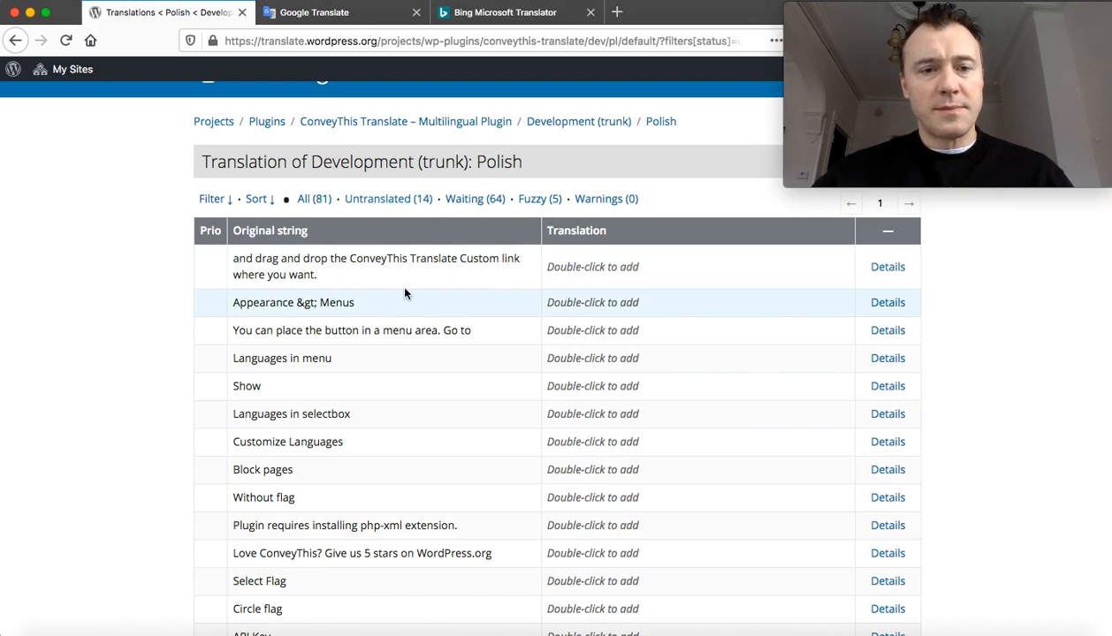
pyautogui.scroll(-3, 442, 283)
pyautogui.scroll(3, 442, 283)
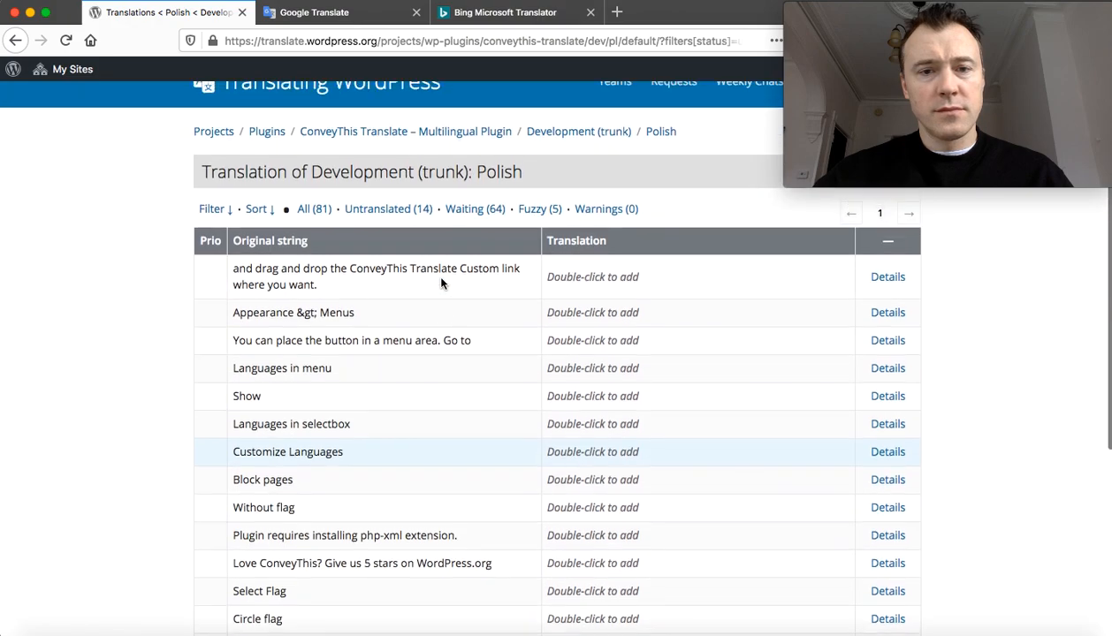
pyautogui.scroll(2, 578, 281)
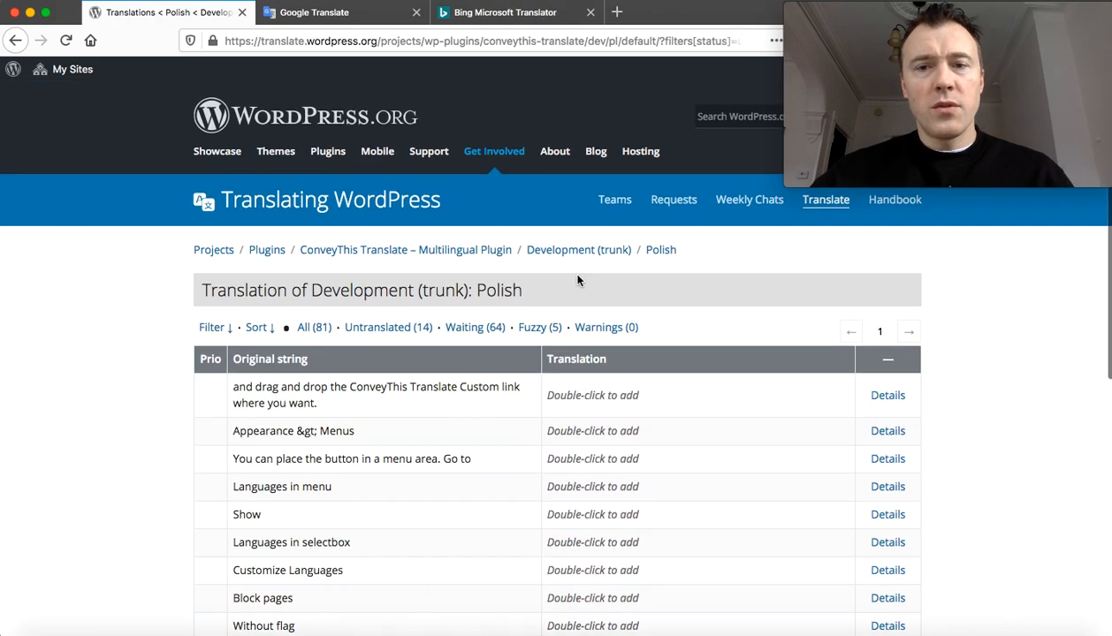
pyautogui.scroll(-1, 577, 280)
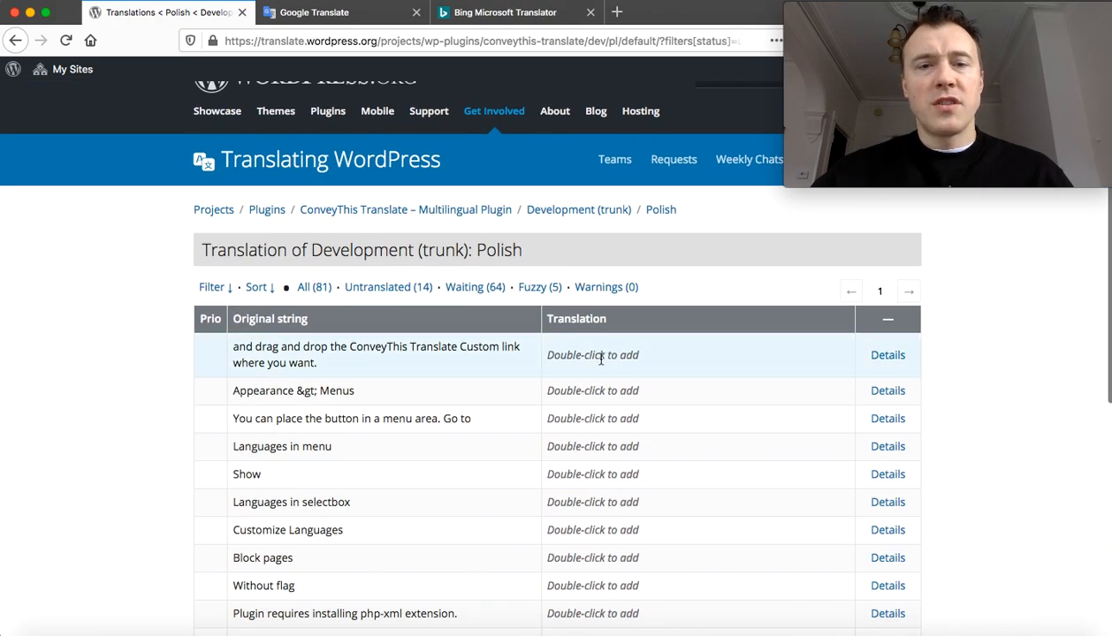
pyautogui.scroll(1, 594, 358)
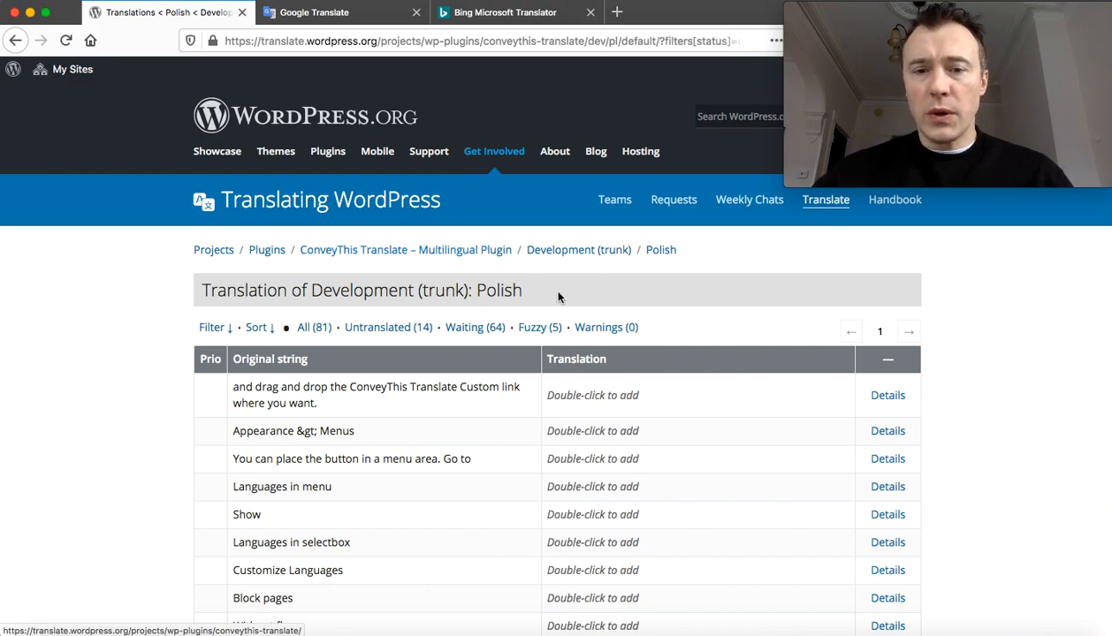
pyautogui.scroll(-3, 633, 325)
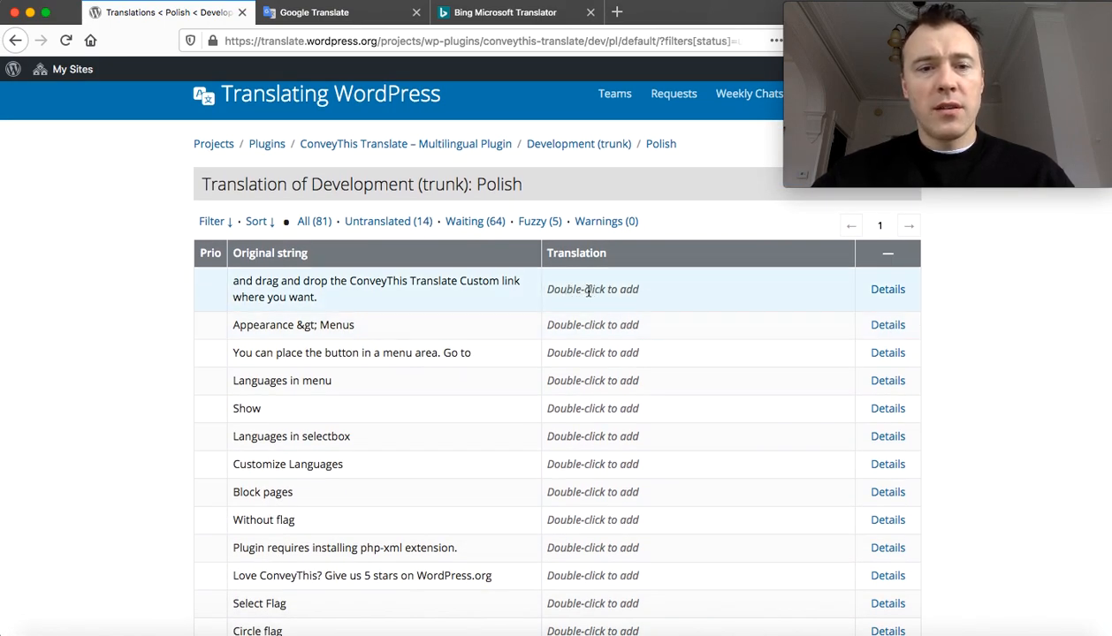
# - Open the "and drag and drop the ConveyThis Translate Custom link where you want." string for translation, insert its original text and select it for copying
pyautogui.doubleClick(588, 291)
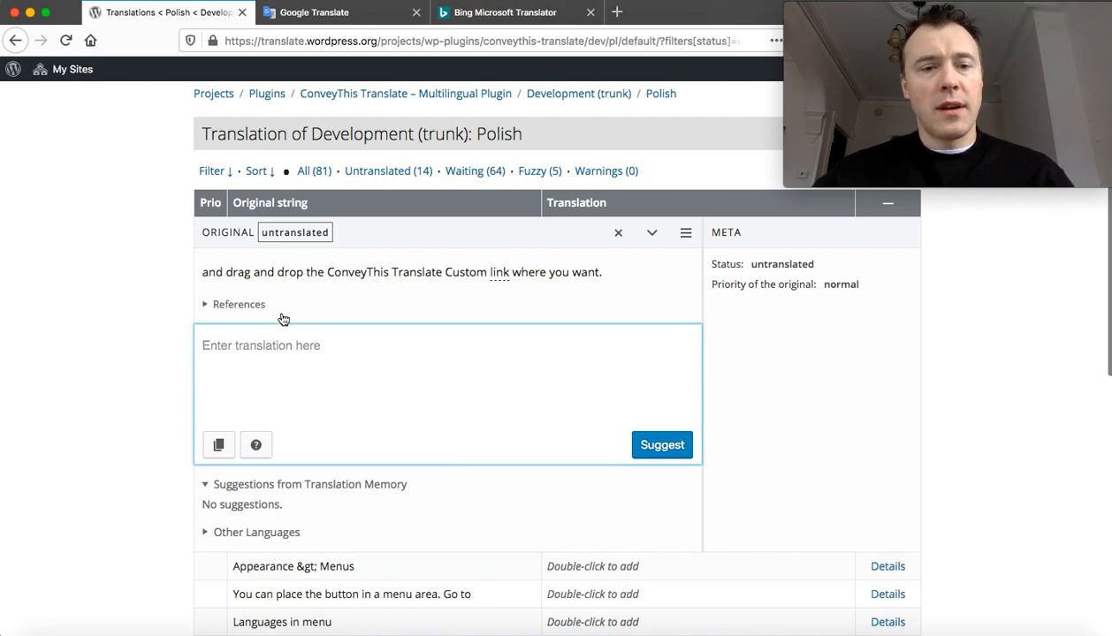
pyautogui.click(218, 445)
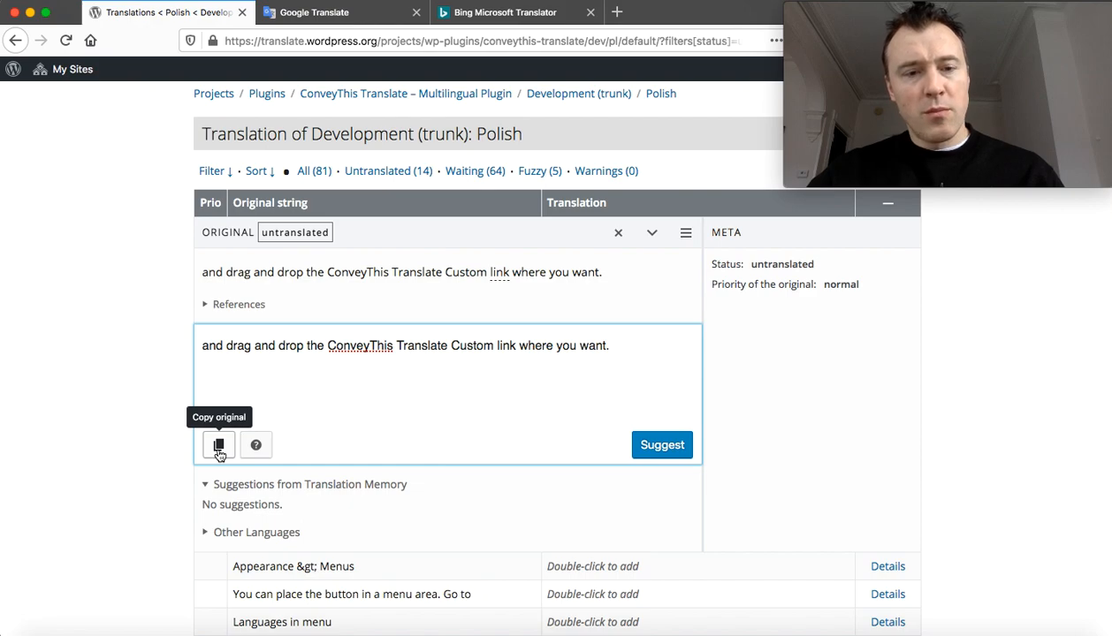
pyautogui.press('super+a')
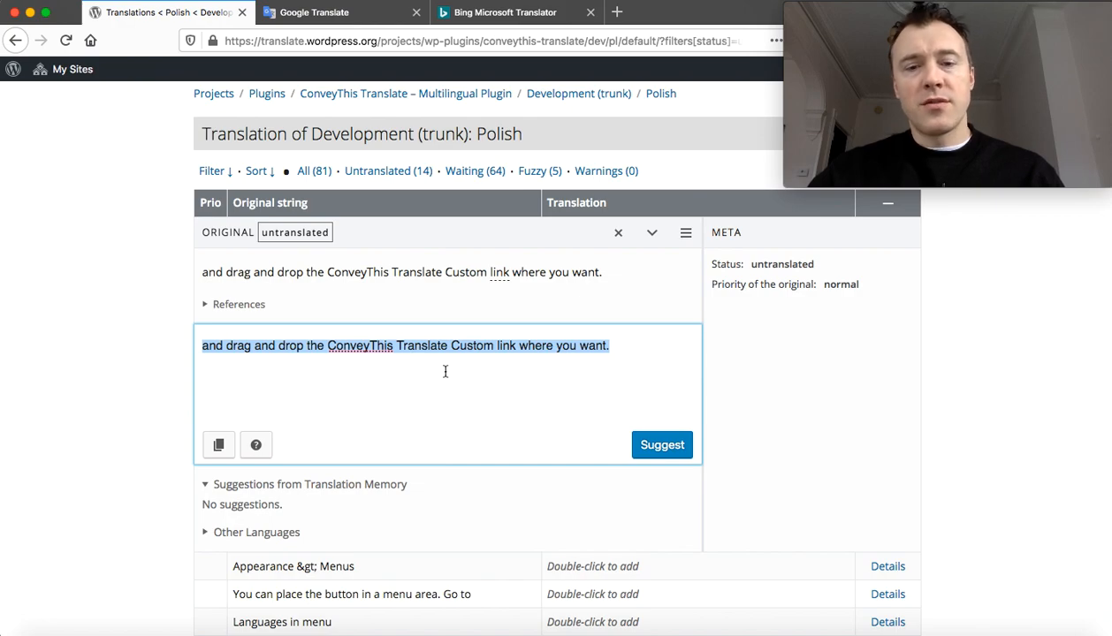
# - Switch to Google Translate, paste the copied string as the source text and move the Movie Recording window clear of the target languages
pyautogui.click(314, 12)
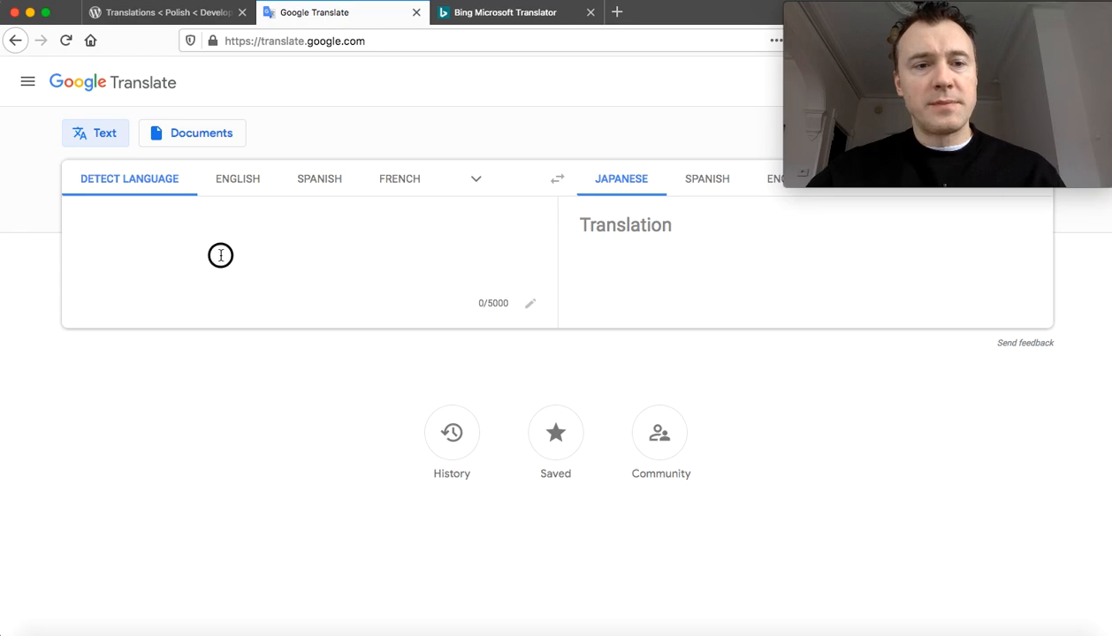
pyautogui.press('super+v')
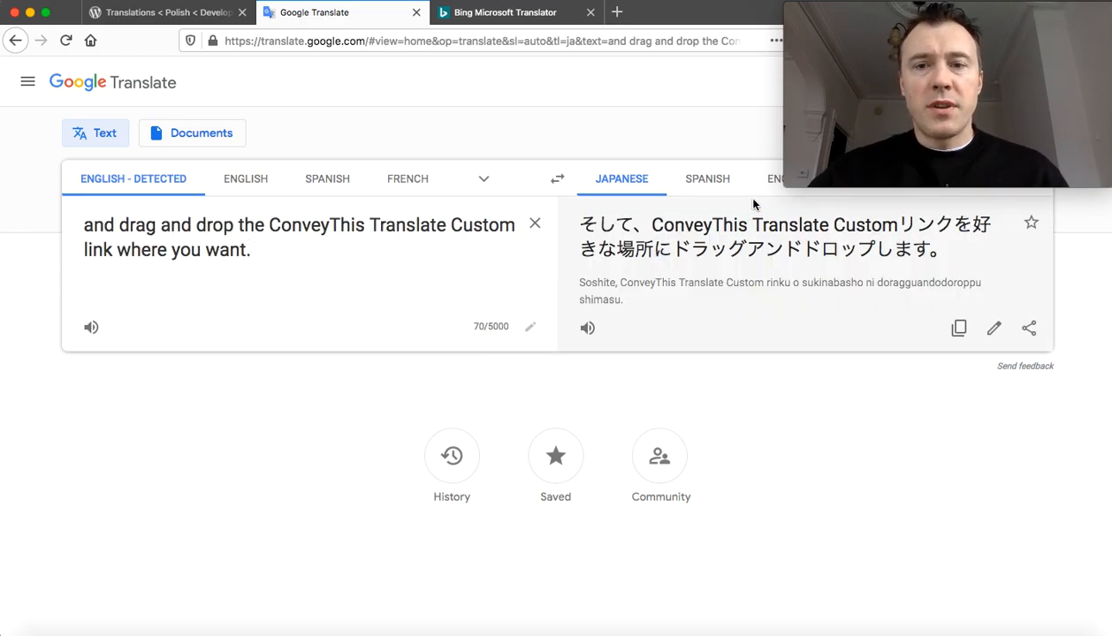
pyautogui.moveTo(815, 120)
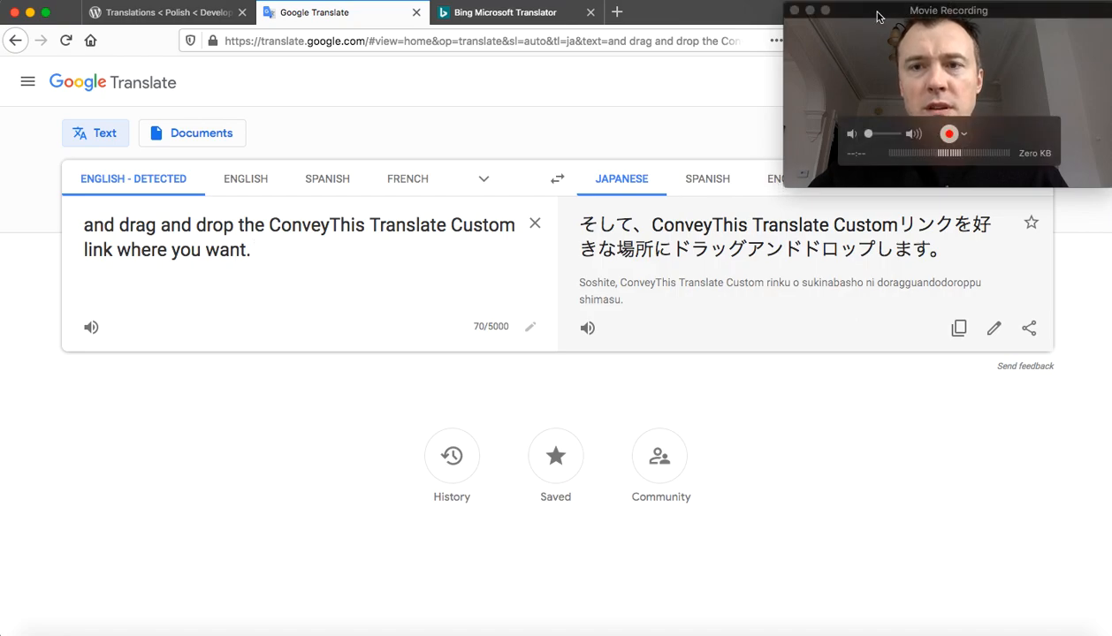
pyautogui.moveTo(881, 12); pyautogui.dragTo(844, 374)
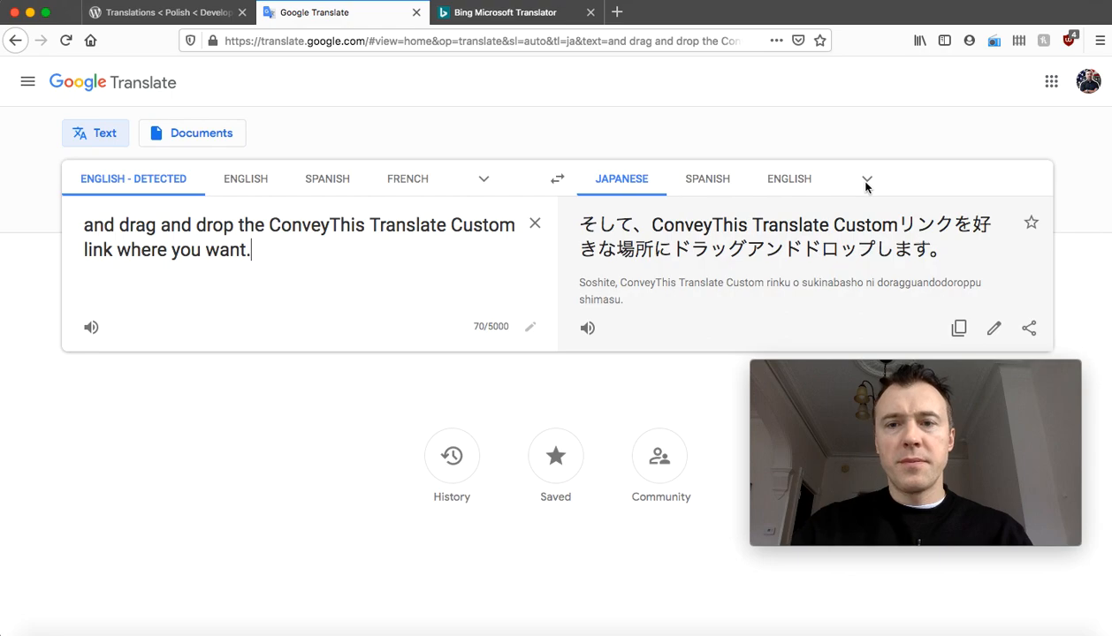
# - Set Polish as the target language for the pasted ConveyThis string
pyautogui.click(866, 181)
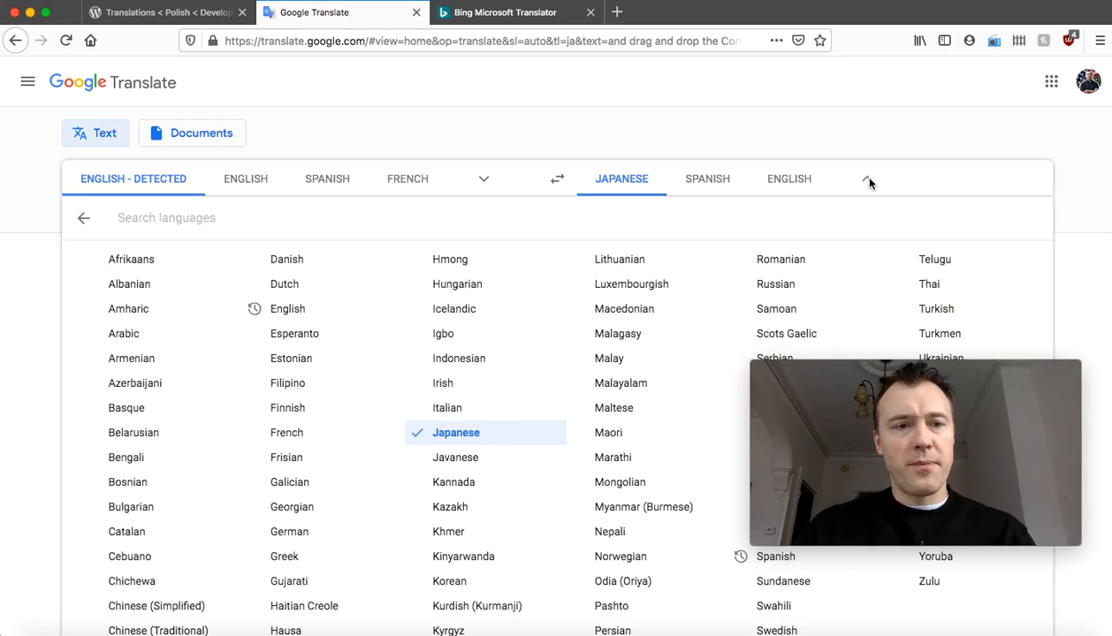
pyautogui.write('зщ')
pyautogui.press('BackSpace')
pyautogui.press('BackSpace')
pyautogui.write('p')
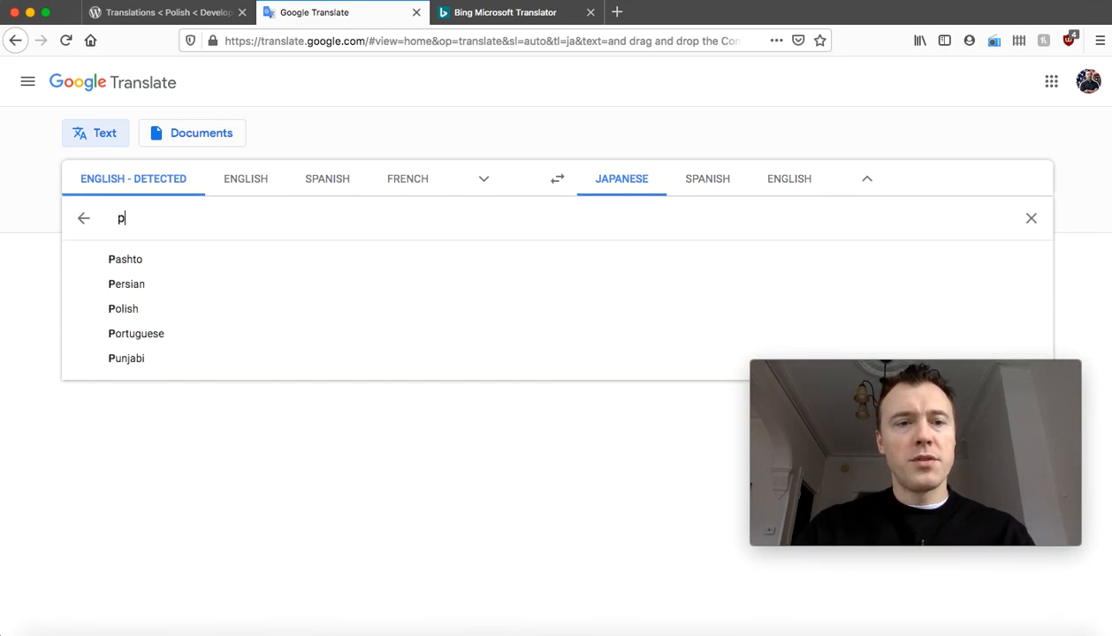
pyautogui.write('oli')
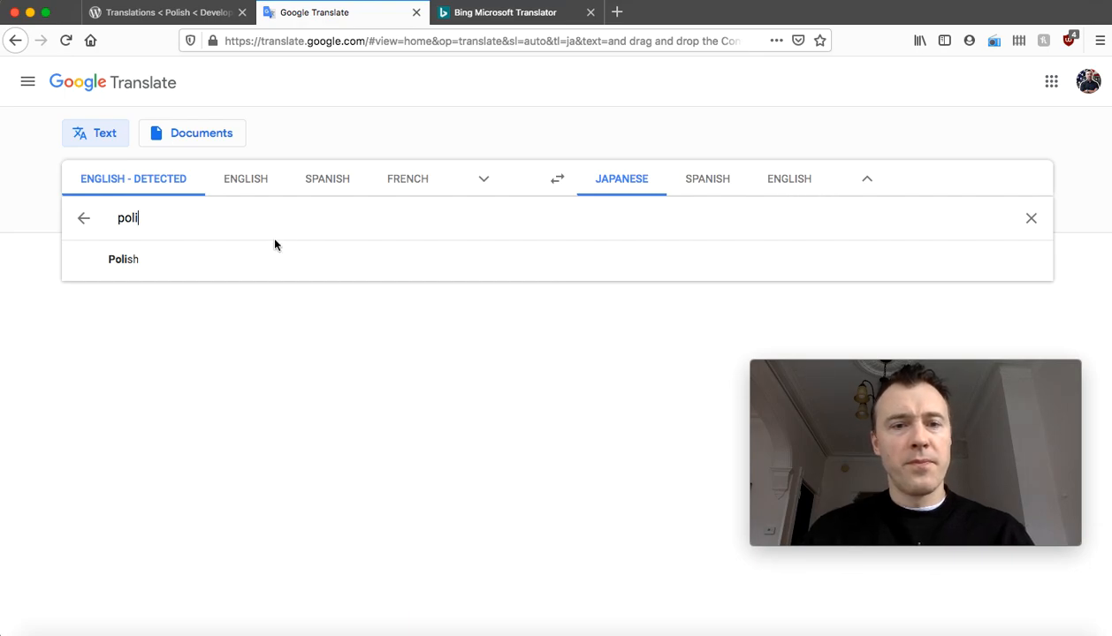
pyautogui.click(136, 264)
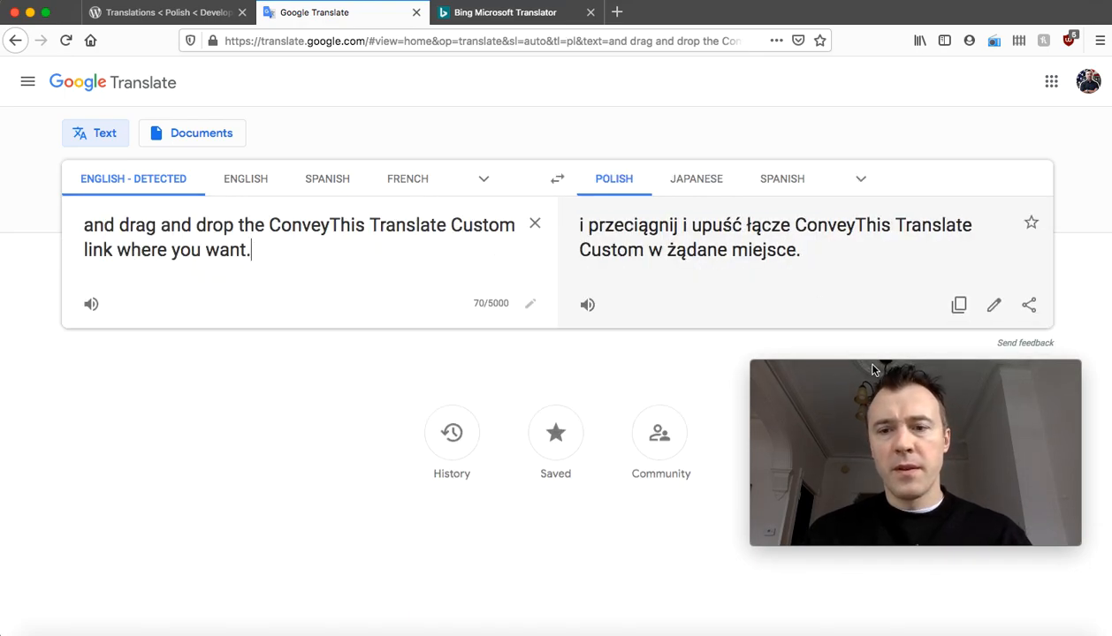
# - Move the Movie Recording window clear of the translation result and copy the Polish translation
pyautogui.moveTo(873, 368)
pyautogui.moveTo(873, 369); pyautogui.dragTo(903, 9)
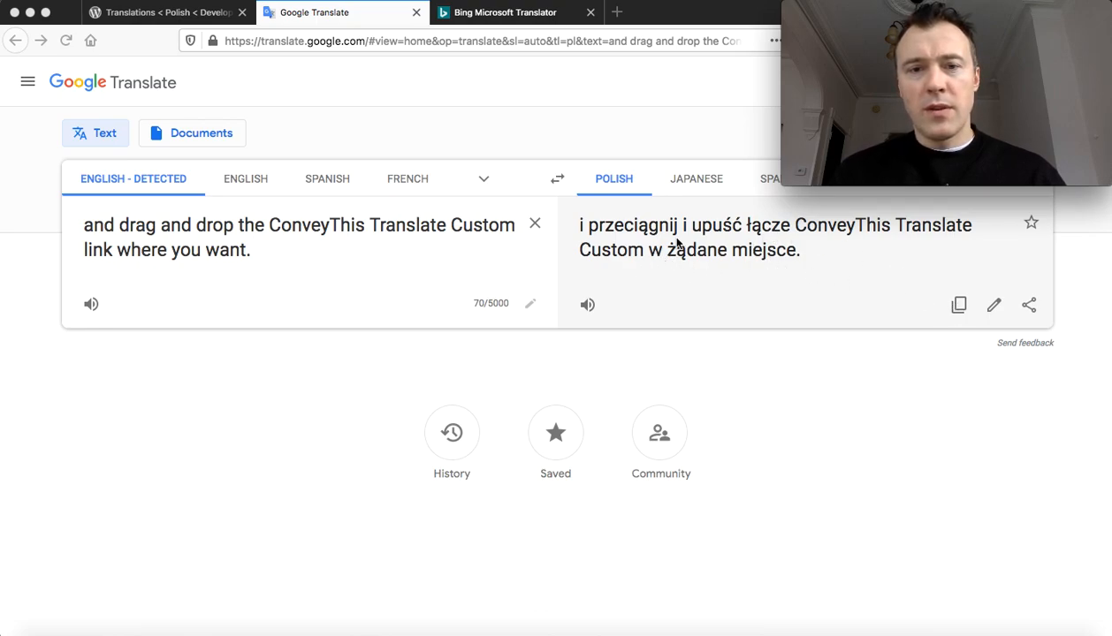
pyautogui.click(960, 307)
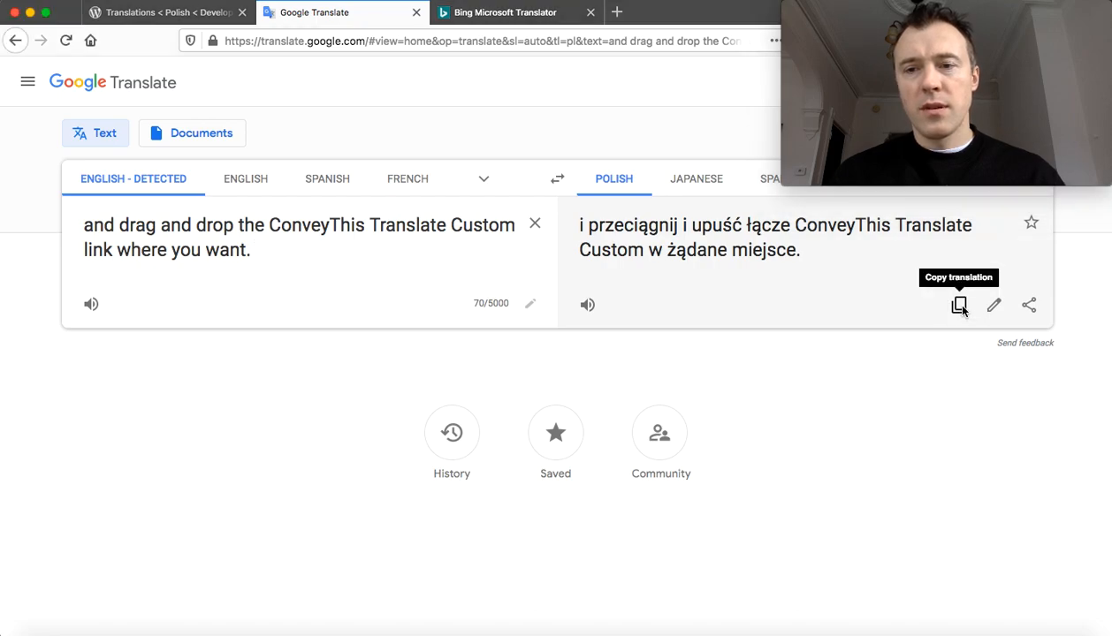
pyautogui.click(960, 307)
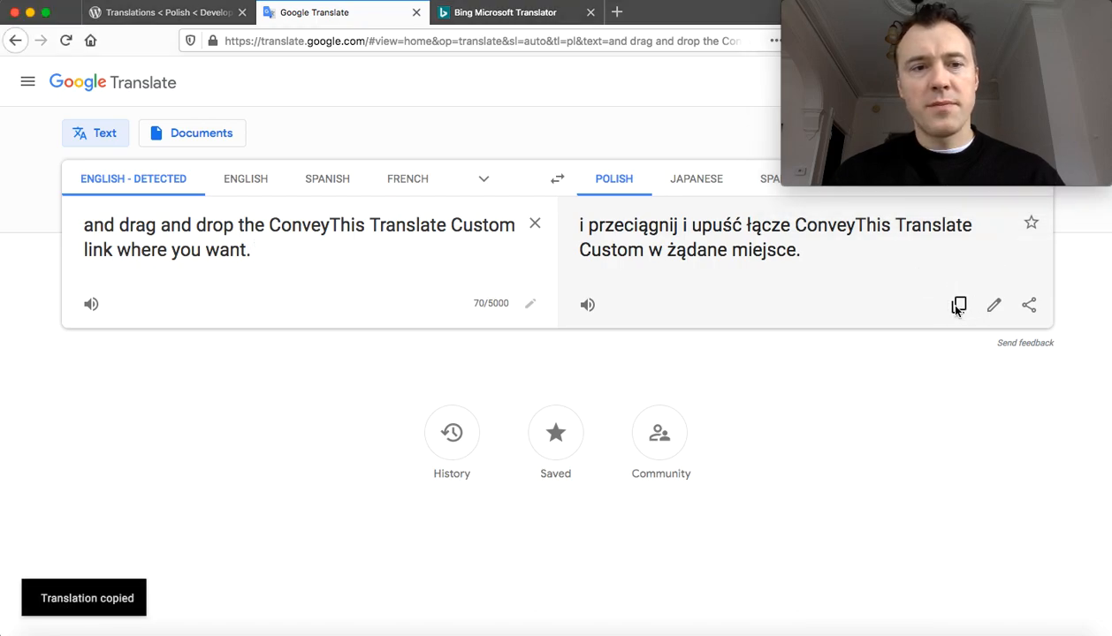
# - Return to the WordPress translation page, replace the selected English text with the copied Polish translation and submit it as a suggestion
pyautogui.click(166, 12)
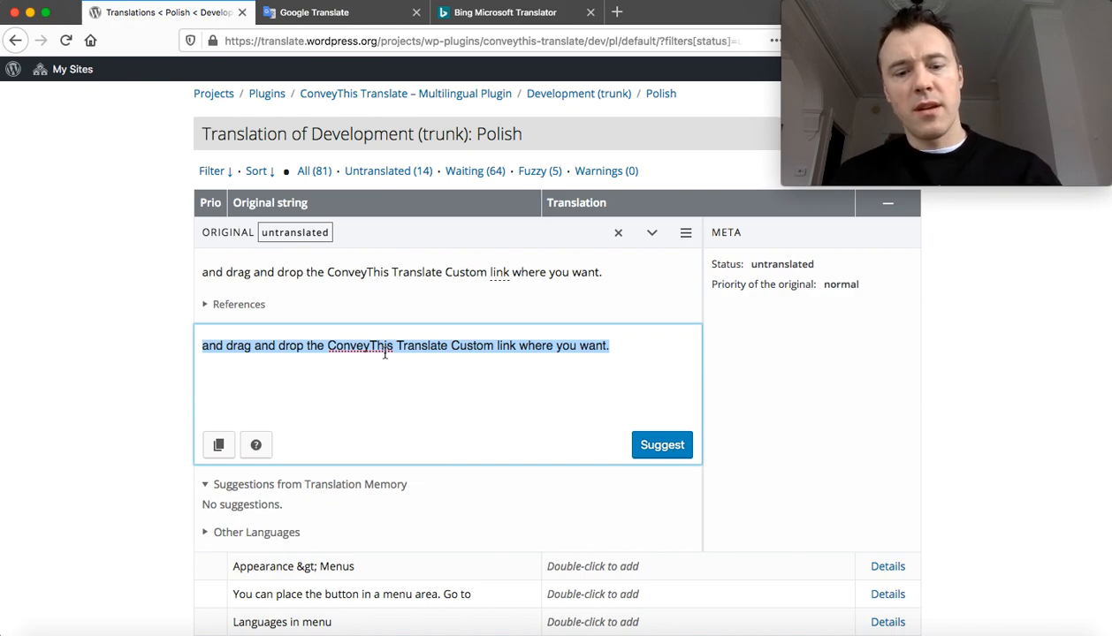
pyautogui.press('super+v')
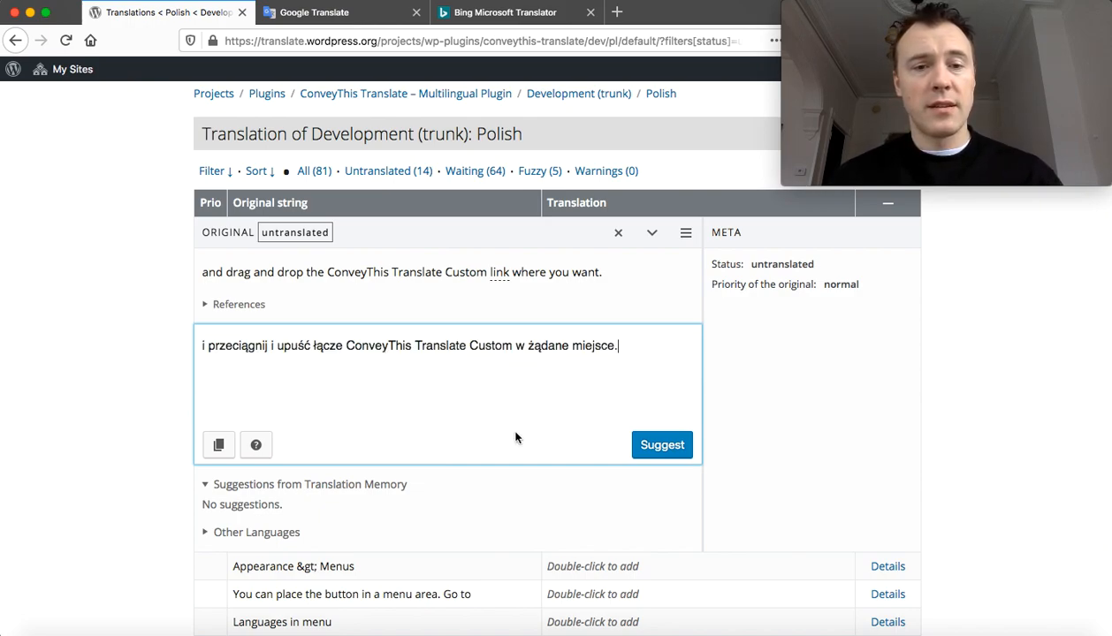
pyautogui.click(652, 446)
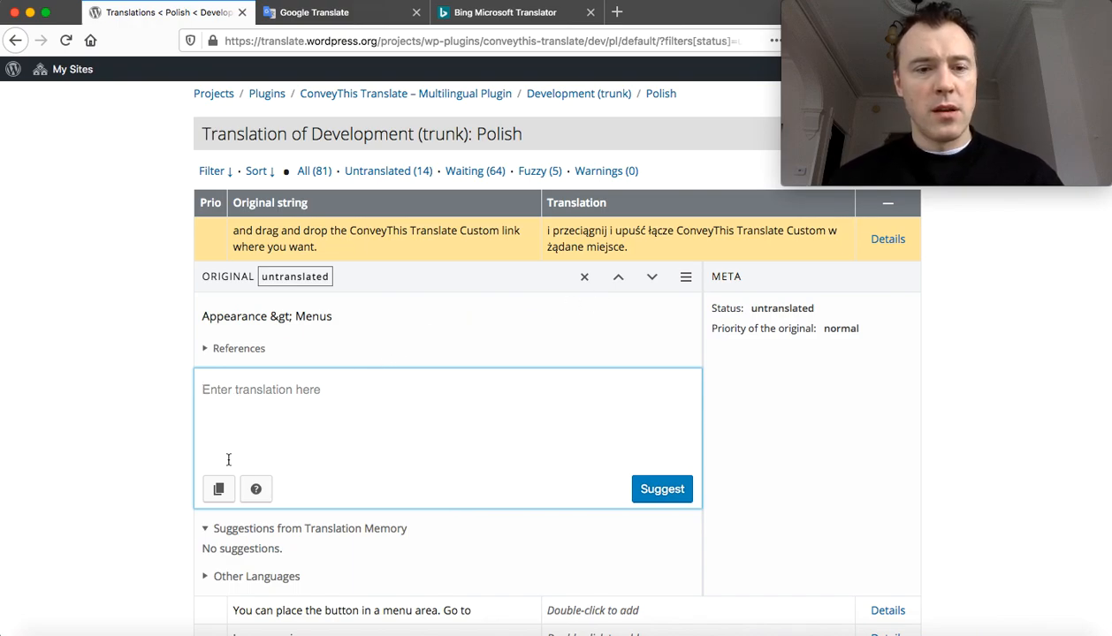
# - Insert the original text of the "Appearance &gt; Menus" string into its translation field and select all of it for copying
pyautogui.click(220, 495)
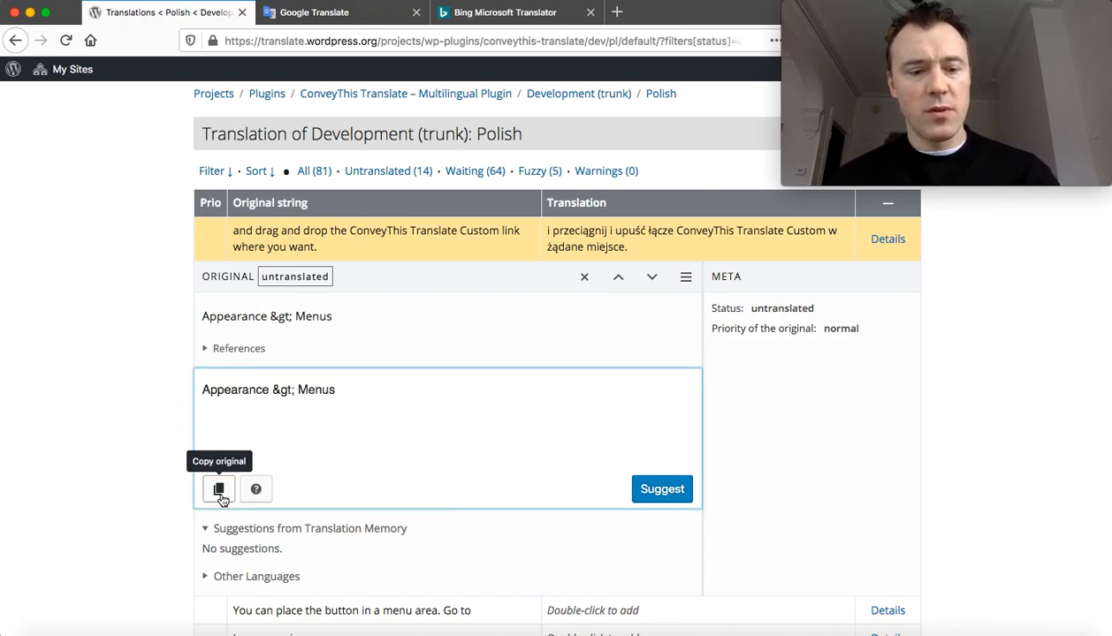
pyautogui.press('super+a')
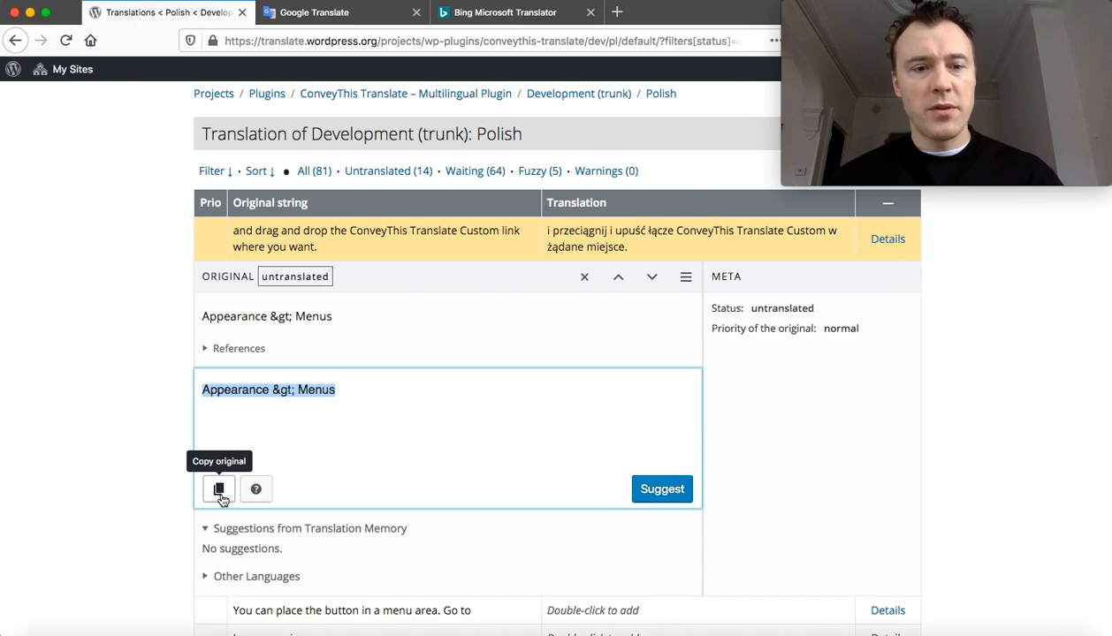
pyautogui.click(281, 395)
pyautogui.moveTo(274, 390); pyautogui.dragTo(293, 390)
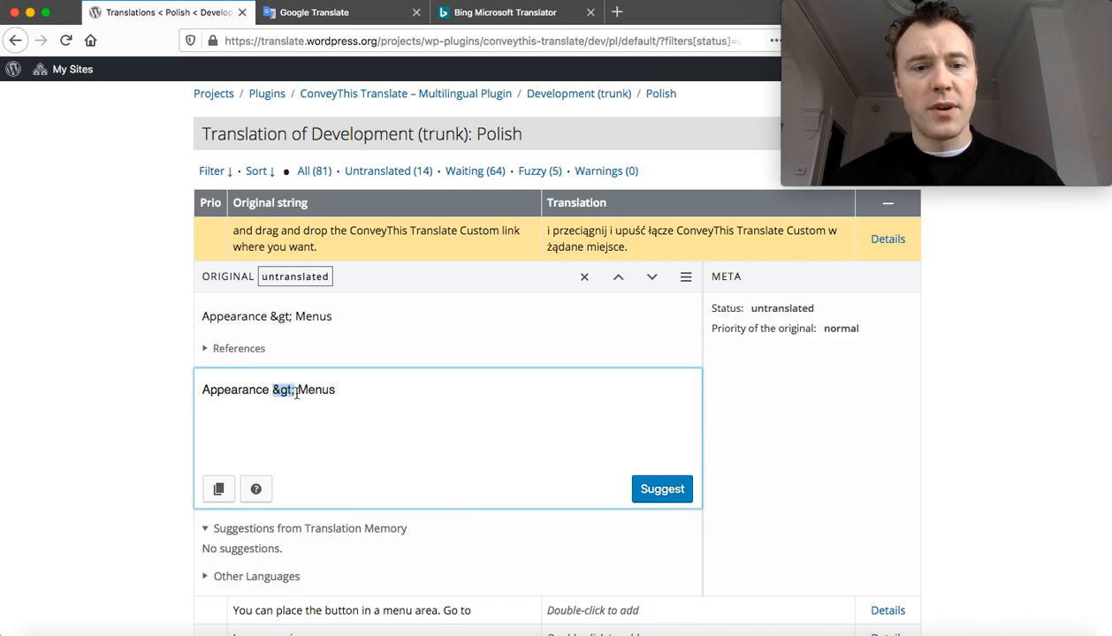
pyautogui.click(293, 390)
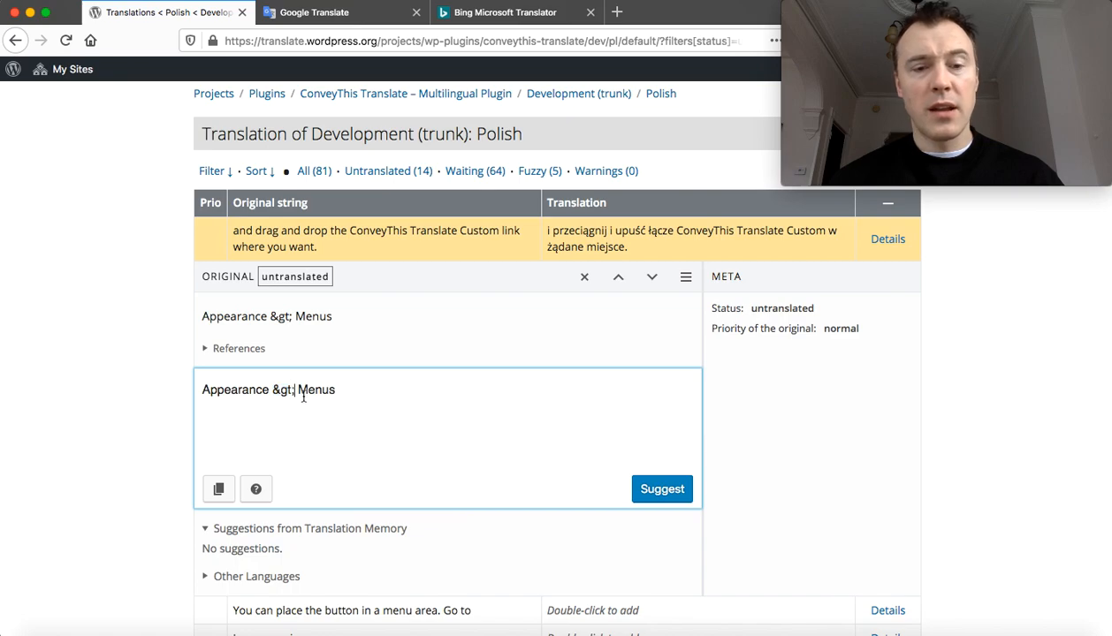
pyautogui.click(221, 496)
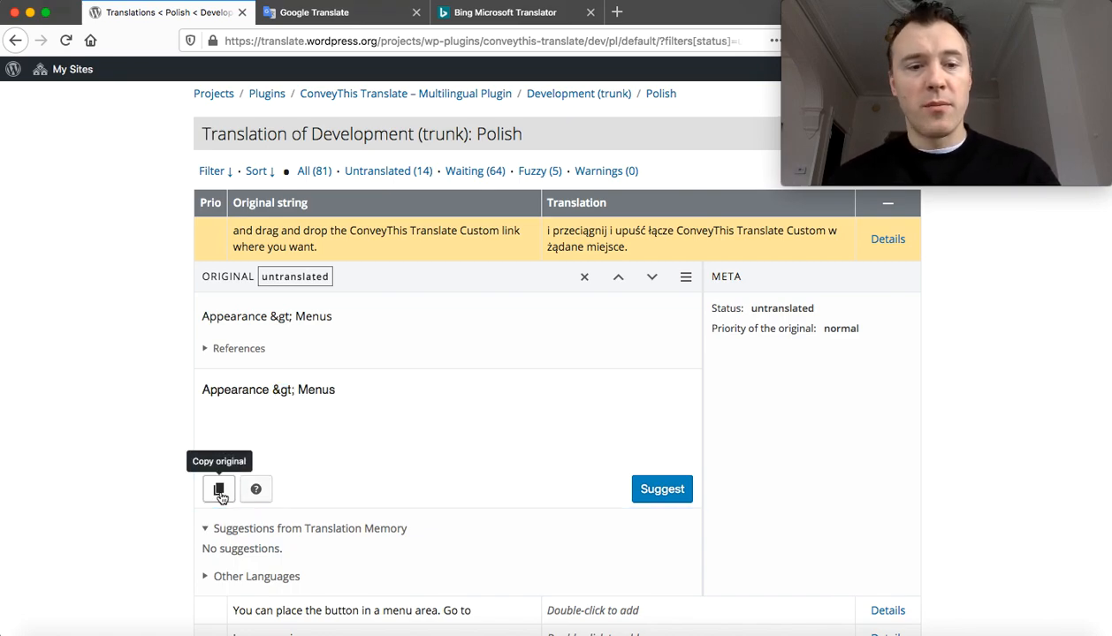
pyautogui.moveTo(336, 390); pyautogui.dragTo(97, 363)
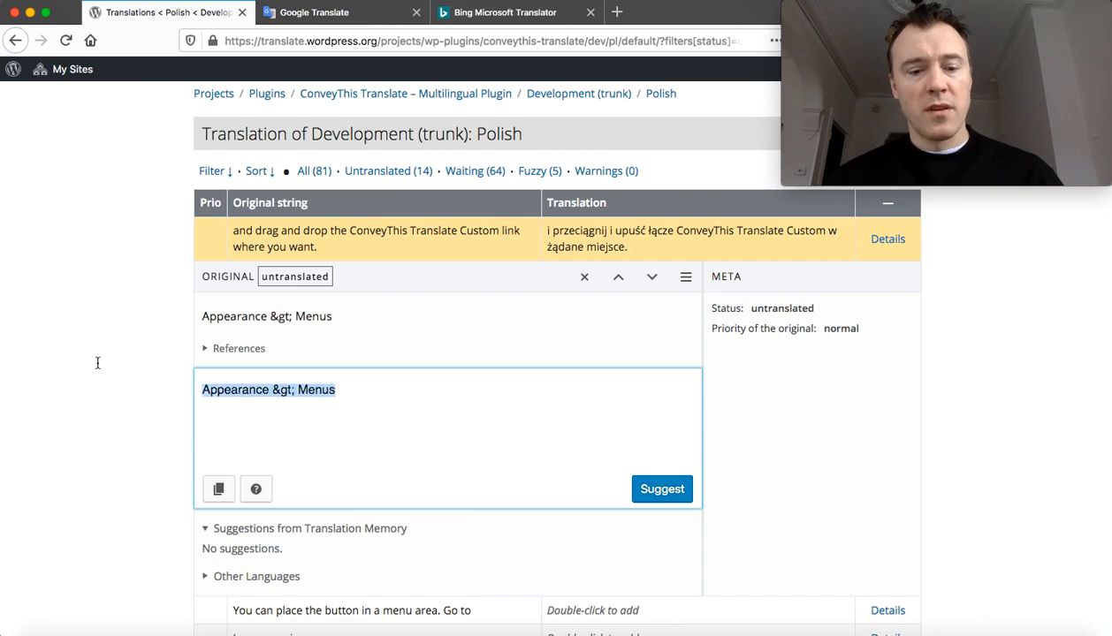
# - Switch to Google Translate and try to translate "Appearance &gt; Menus" in place of the previous source text
pyautogui.click(313, 12)
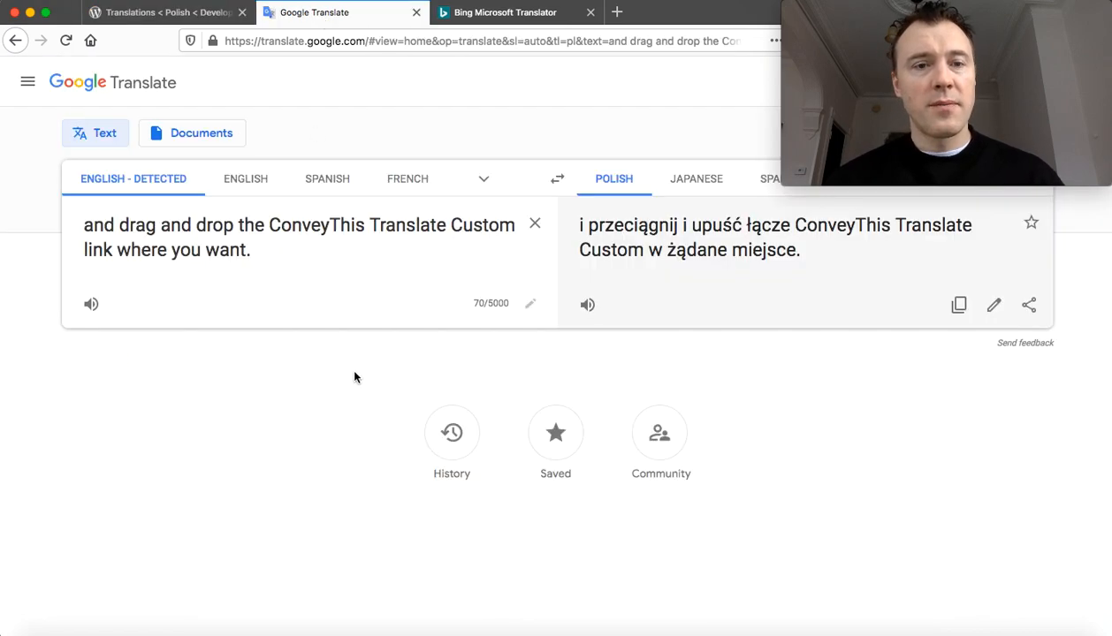
pyautogui.click(535, 223)
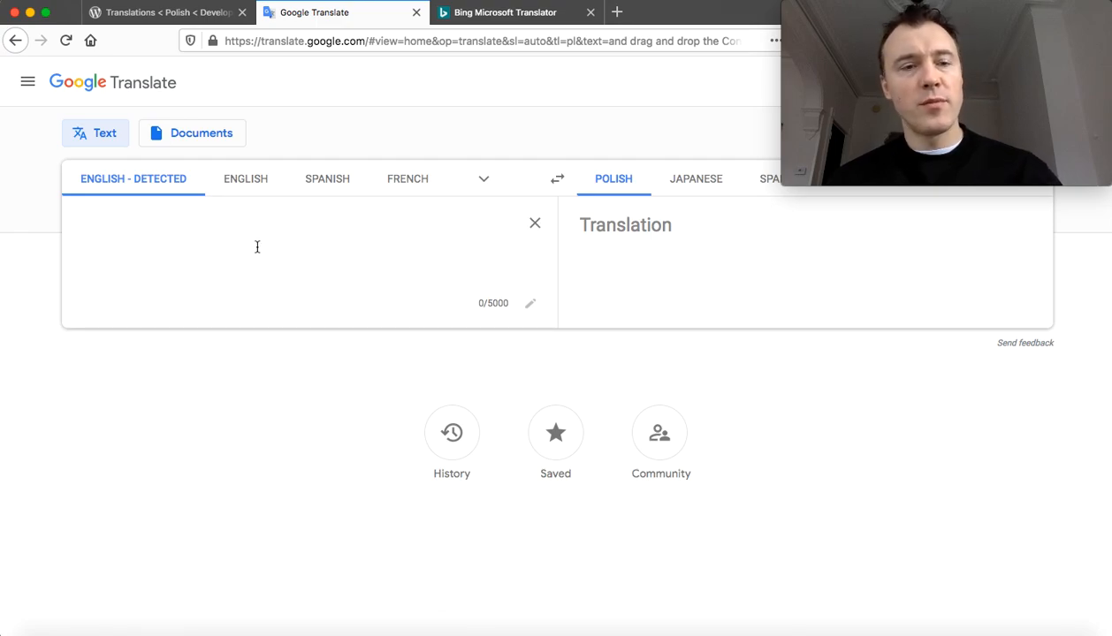
pyautogui.press('super+v')
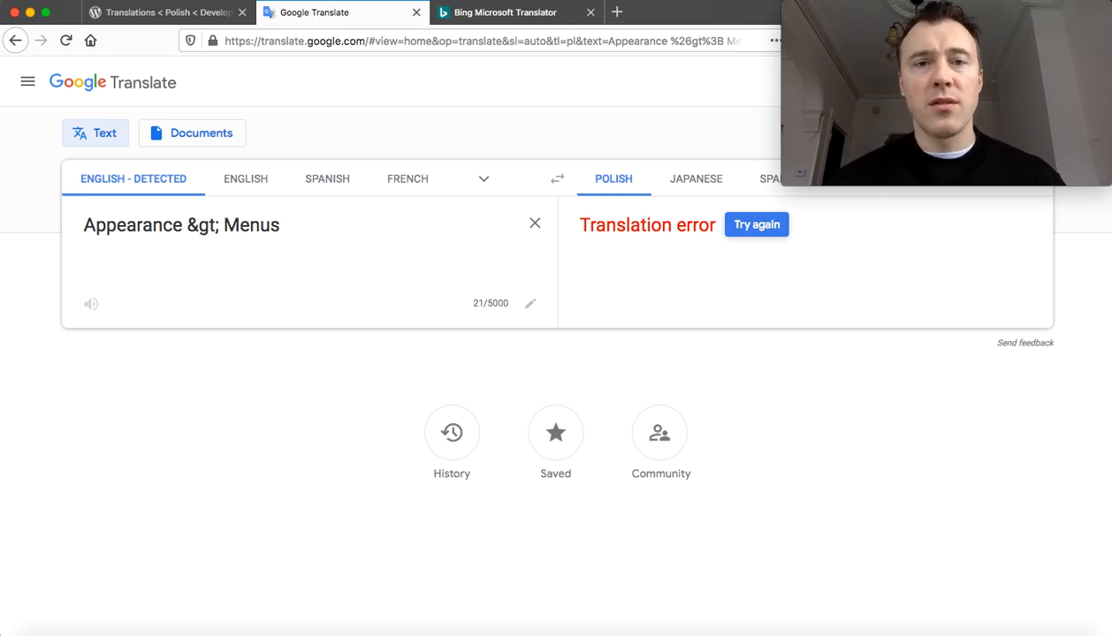
# - Switch to Bing Microsoft Translator, paste "Appearance &gt; Menus" as the source text and set the target language to Polish
pyautogui.click(488, 12)
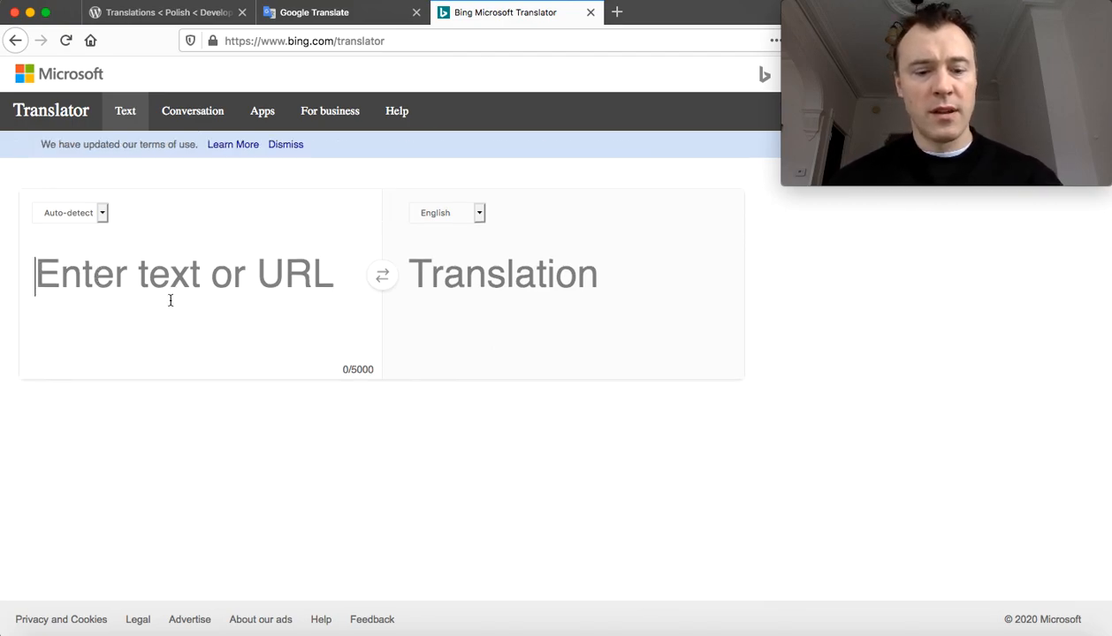
pyautogui.press('super+v')
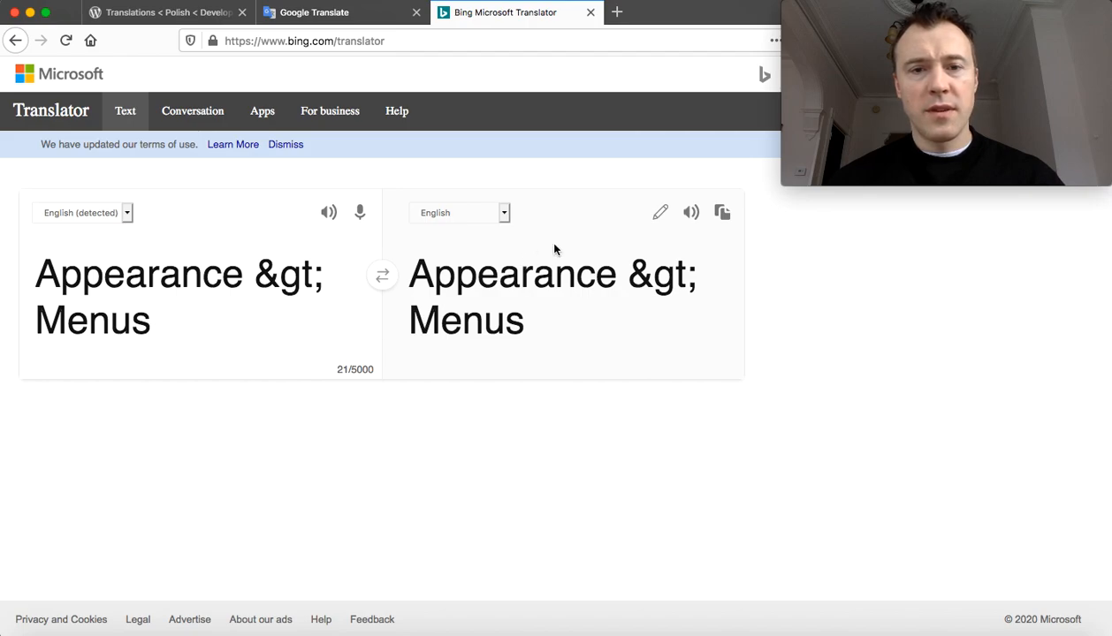
pyautogui.click(475, 217)
pyautogui.scroll(-5, 473, 278)
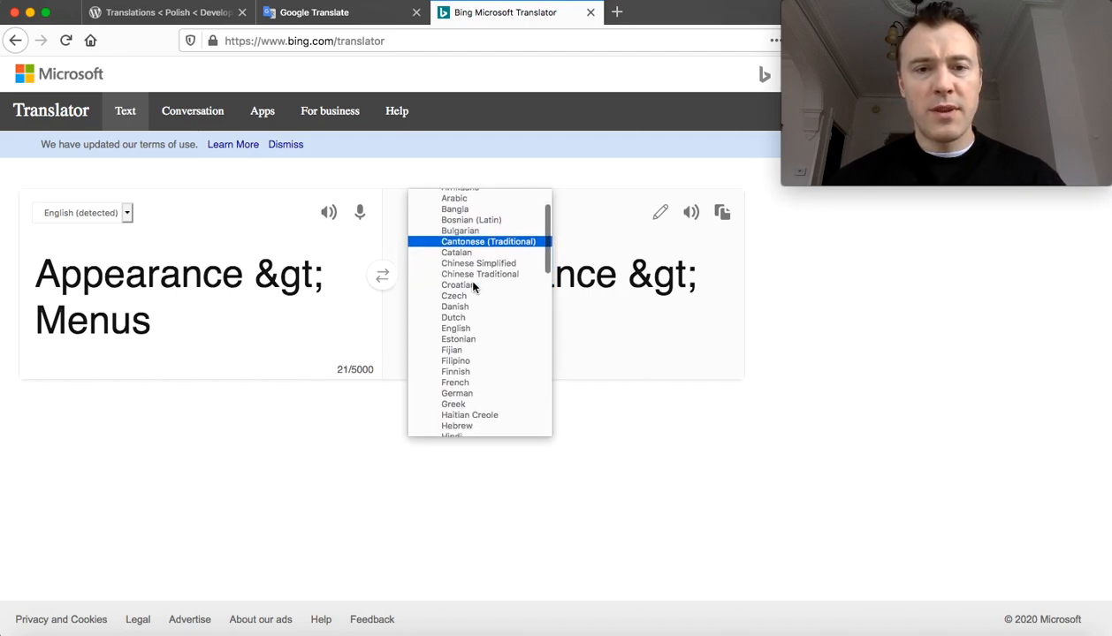
pyautogui.scroll(-7, 474, 287)
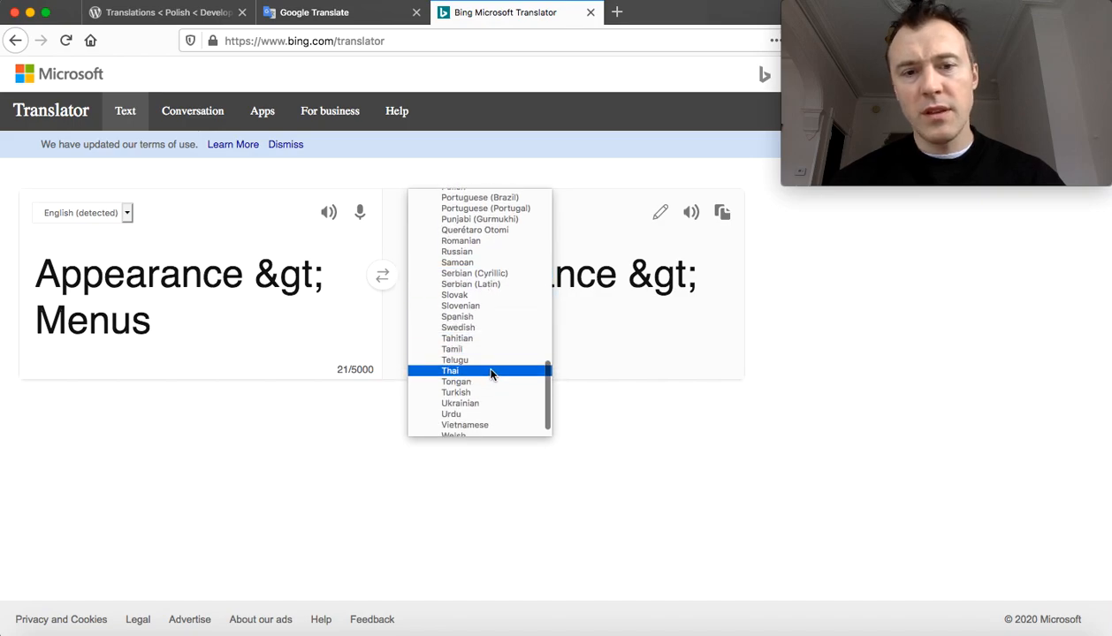
pyautogui.scroll(3, 487, 336)
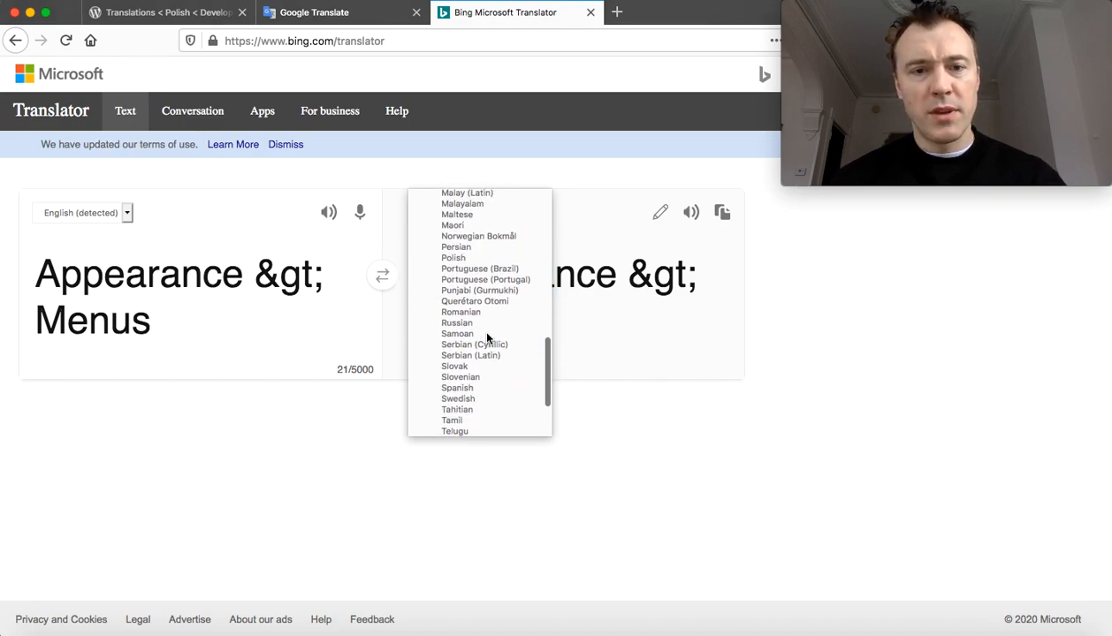
pyautogui.click(476, 258)
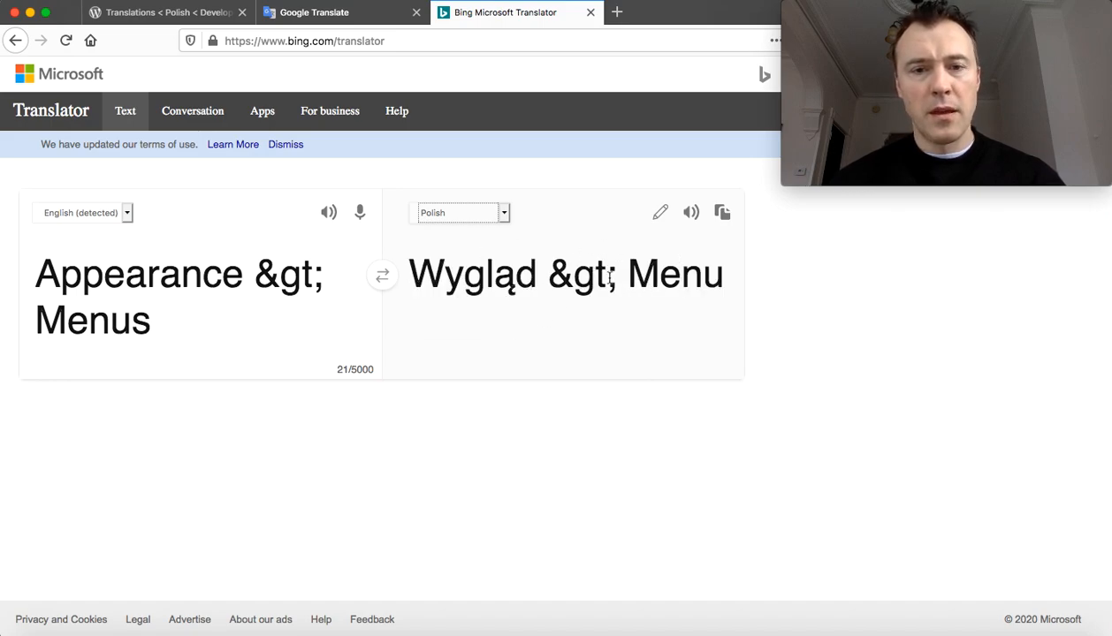
# - Copy the translation "Wygląd &gt; Menu", paste it over the selected text on the WordPress translation page and submit it as a suggestion
pyautogui.click(722, 216)
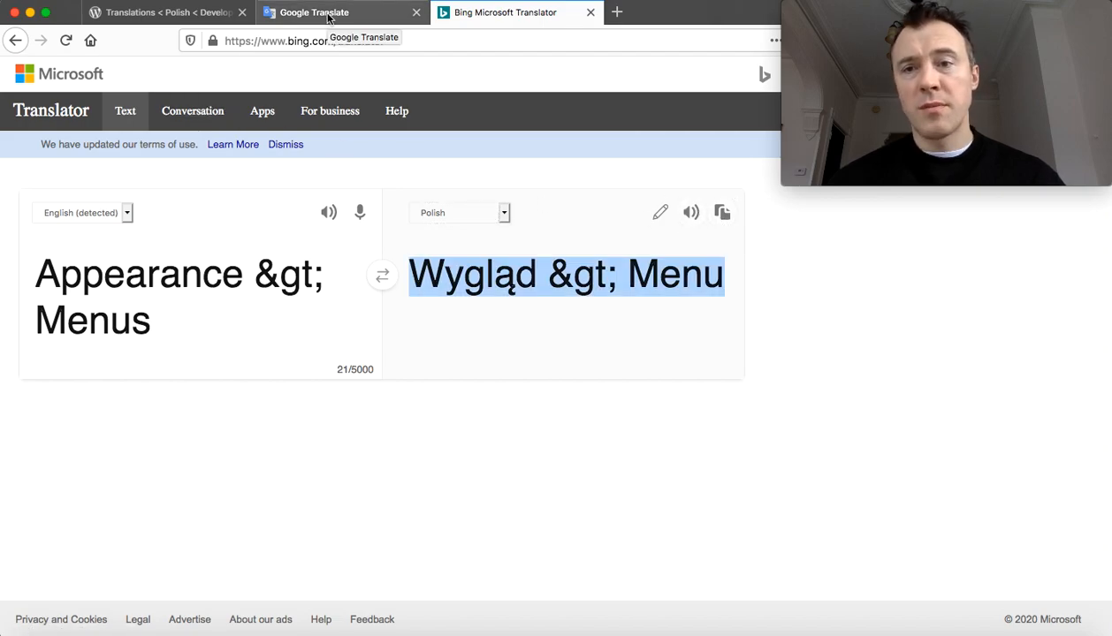
pyautogui.click(186, 16)
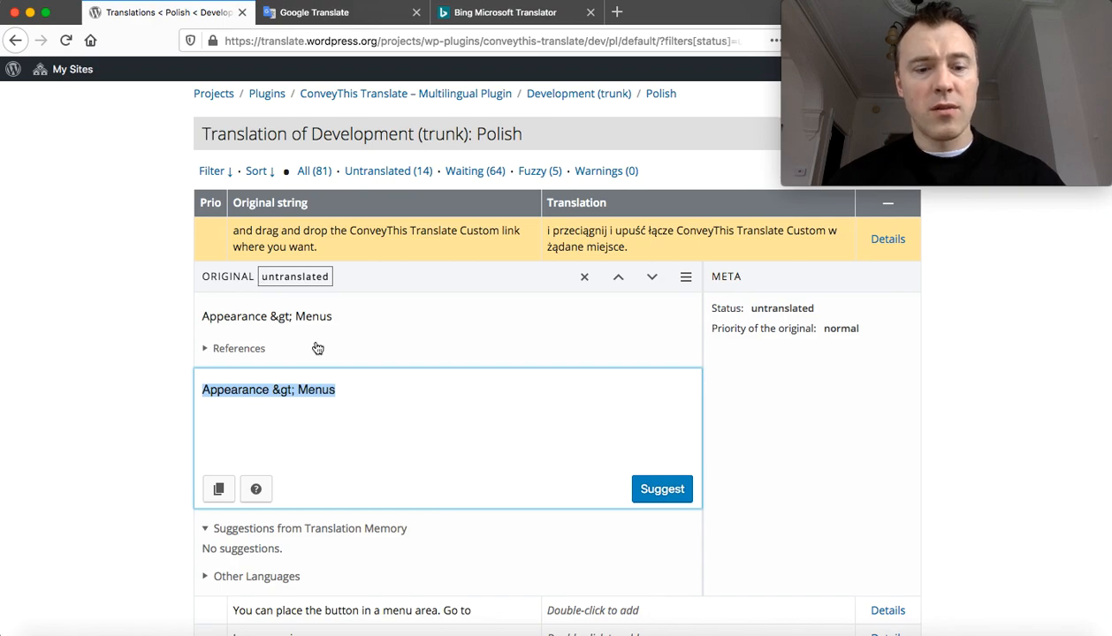
pyautogui.press('super+v')
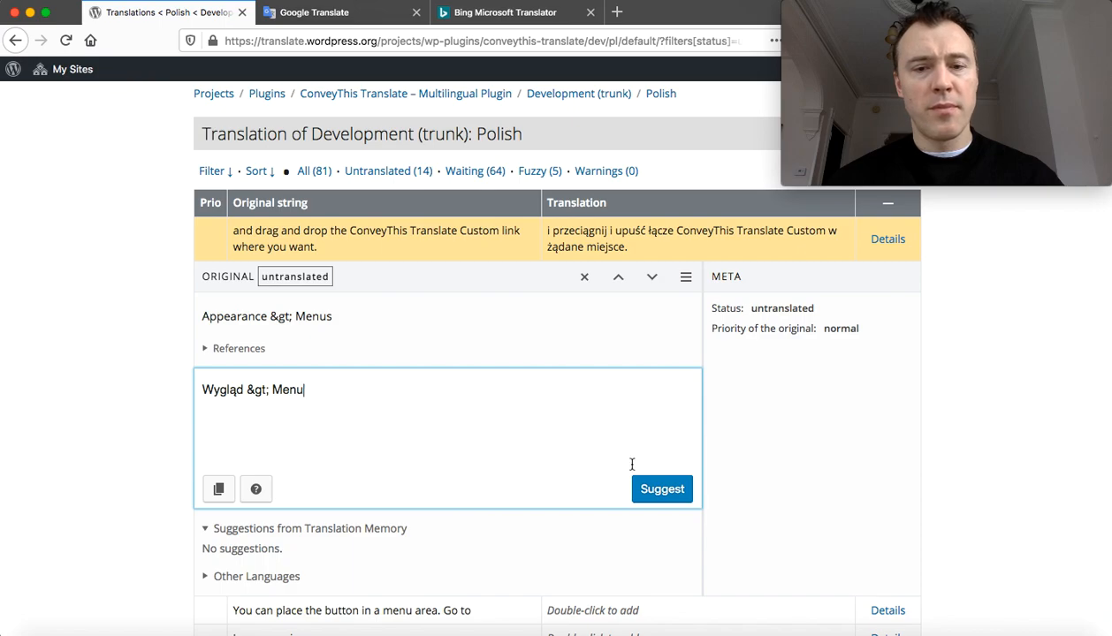
pyautogui.click(651, 492)
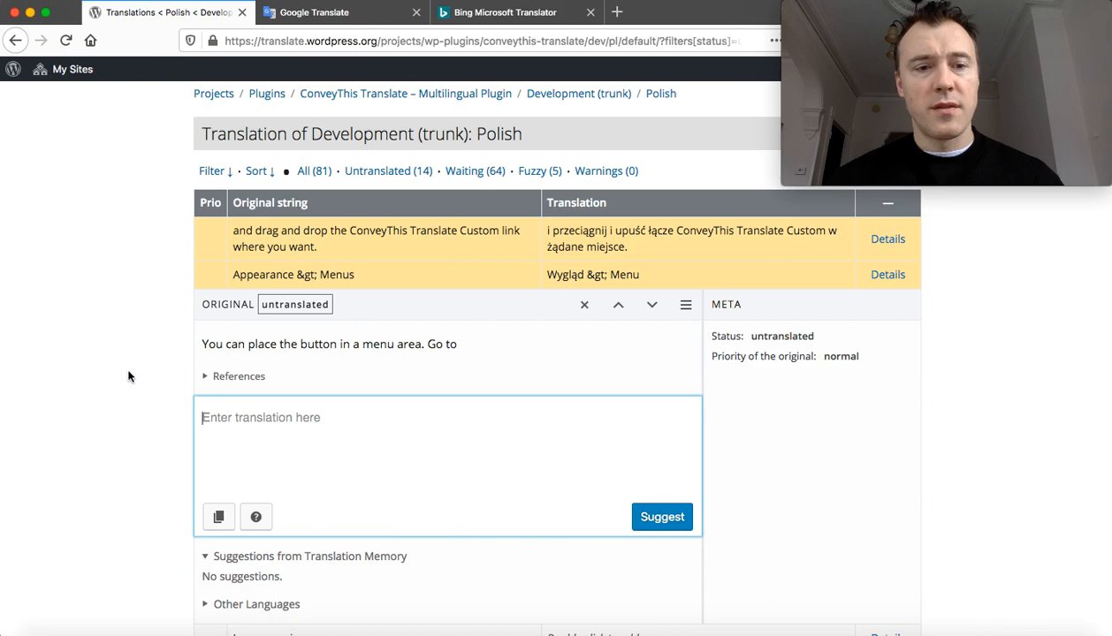
# - Go back to the ConveyThis Translate – Multilingual Plugin project overview and open its Polish locale page
pyautogui.scroll(-5, 129, 375)
pyautogui.scroll(1, 129, 377)
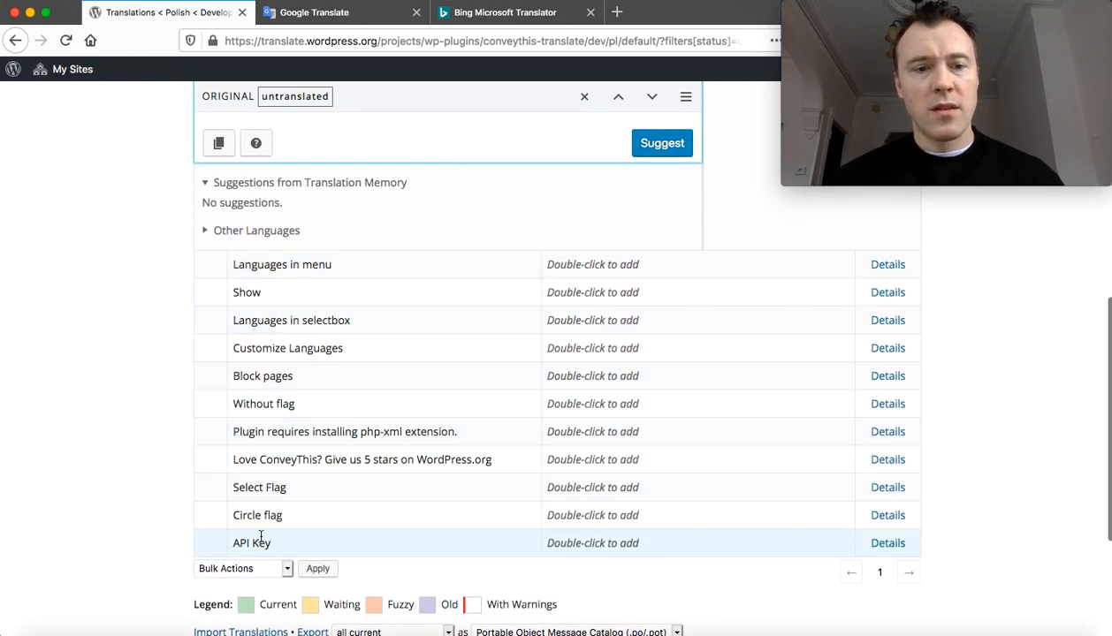
pyautogui.scroll(5, 139, 318)
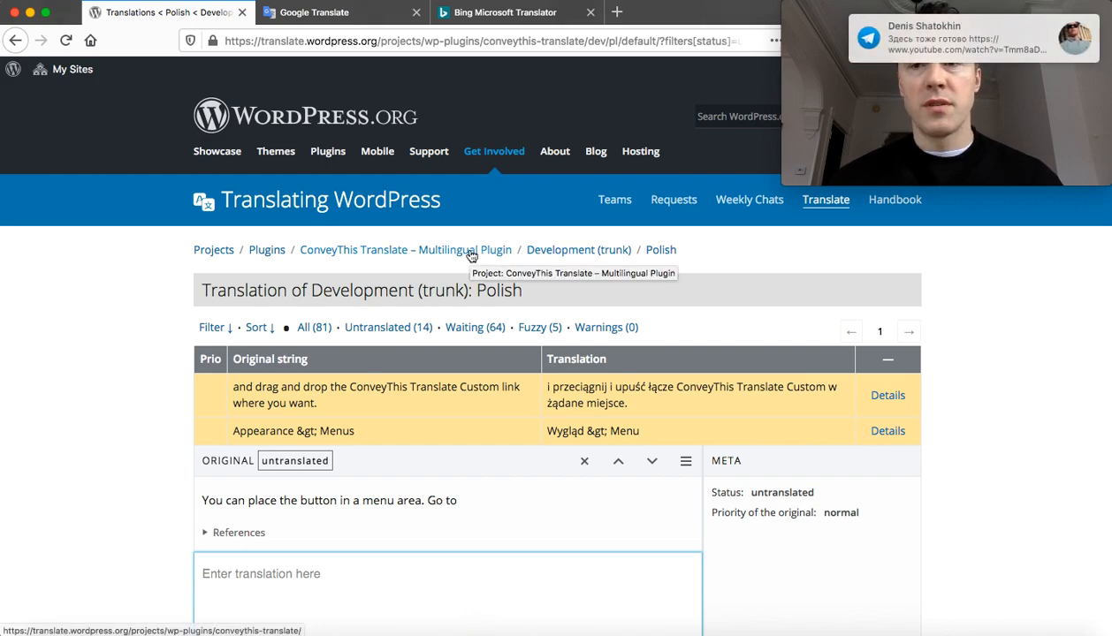
pyautogui.moveTo(932, 36); pyautogui.dragTo(1016, 35)
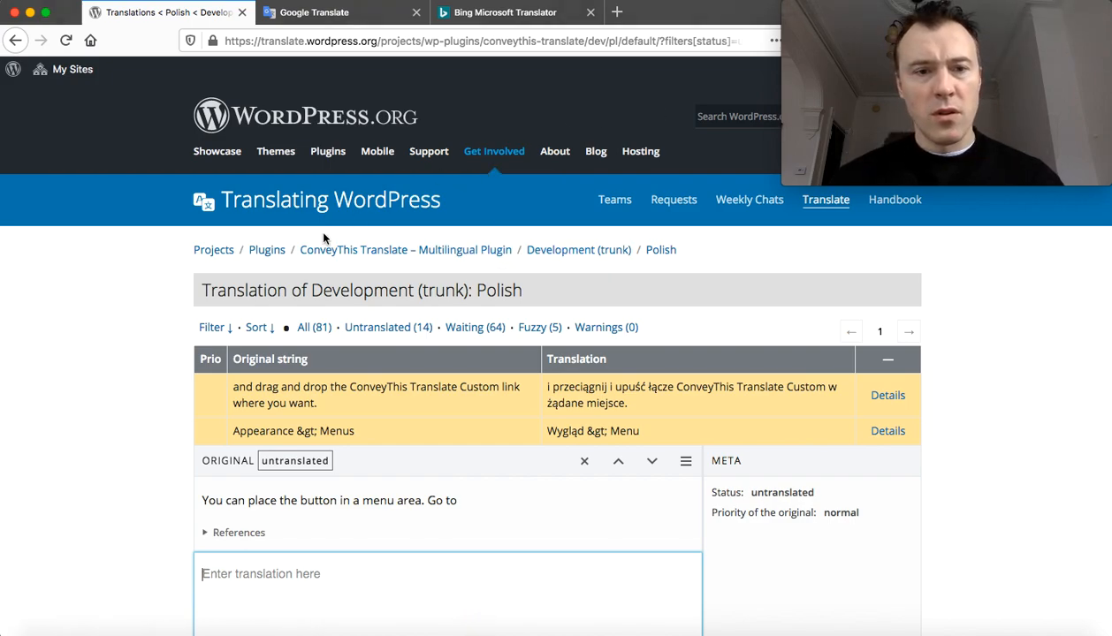
pyautogui.click(344, 252)
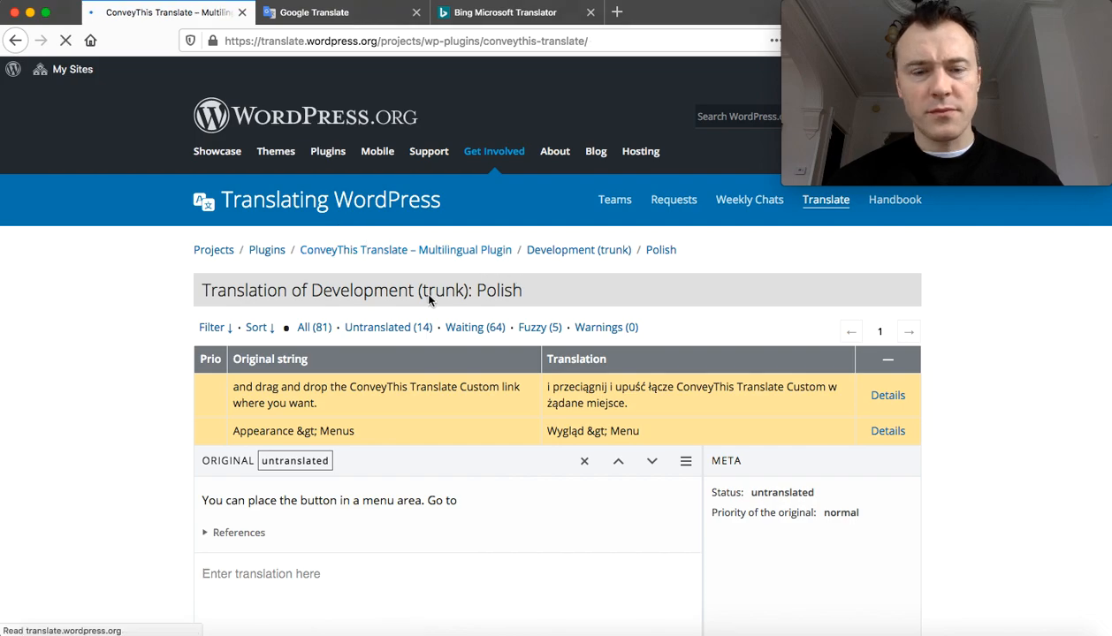
pyautogui.scroll(-15, 257, 448)
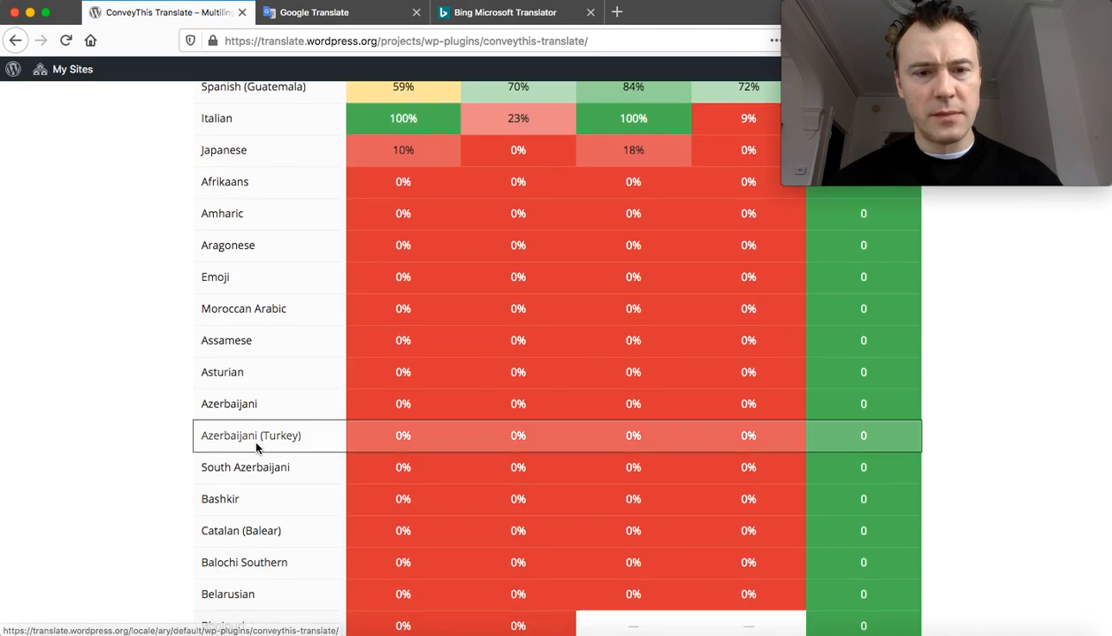
pyautogui.scroll(-20, 256, 448)
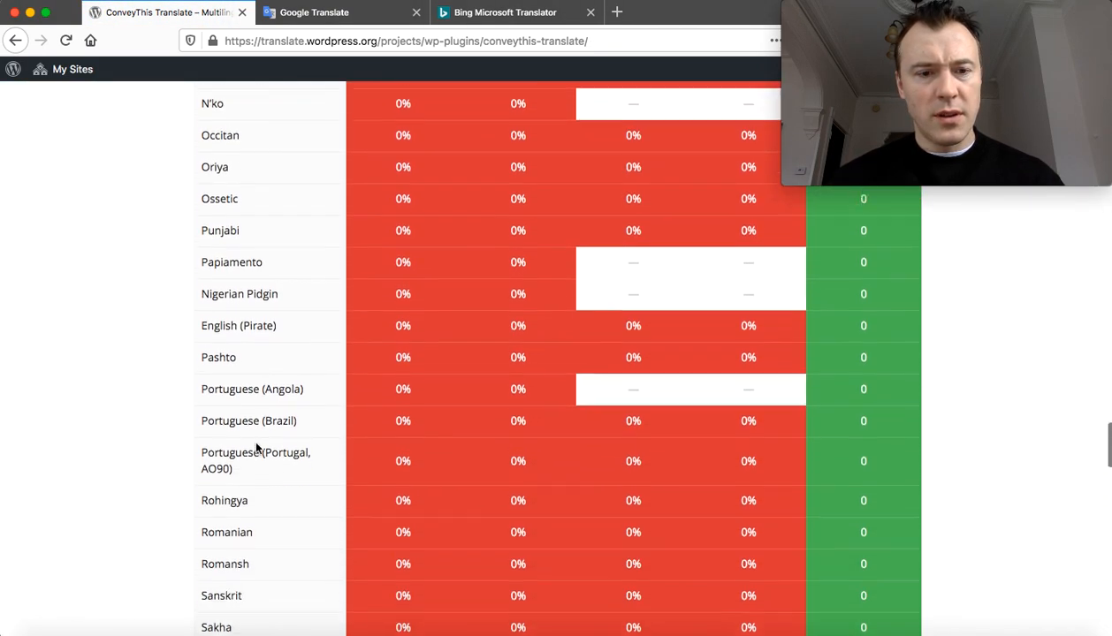
pyautogui.scroll(-3, 256, 448)
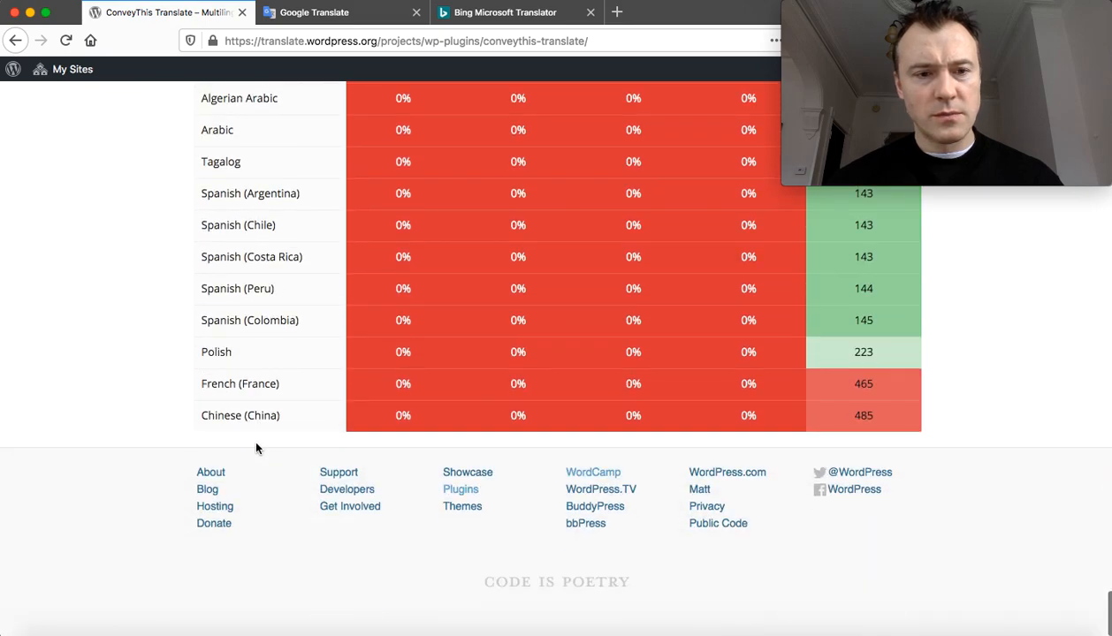
pyautogui.click(216, 353)
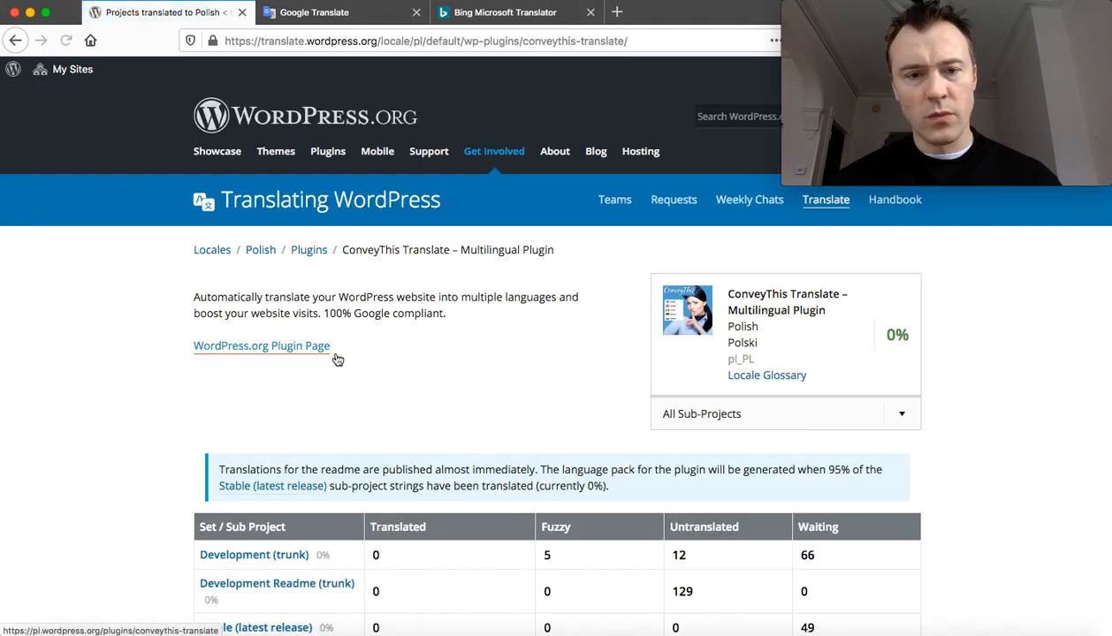
# - Open the untranslated Polish strings of the Development Readme (trunk) sub-project
pyautogui.scroll(-5, 518, 360)
pyautogui.scroll(3, 518, 360)
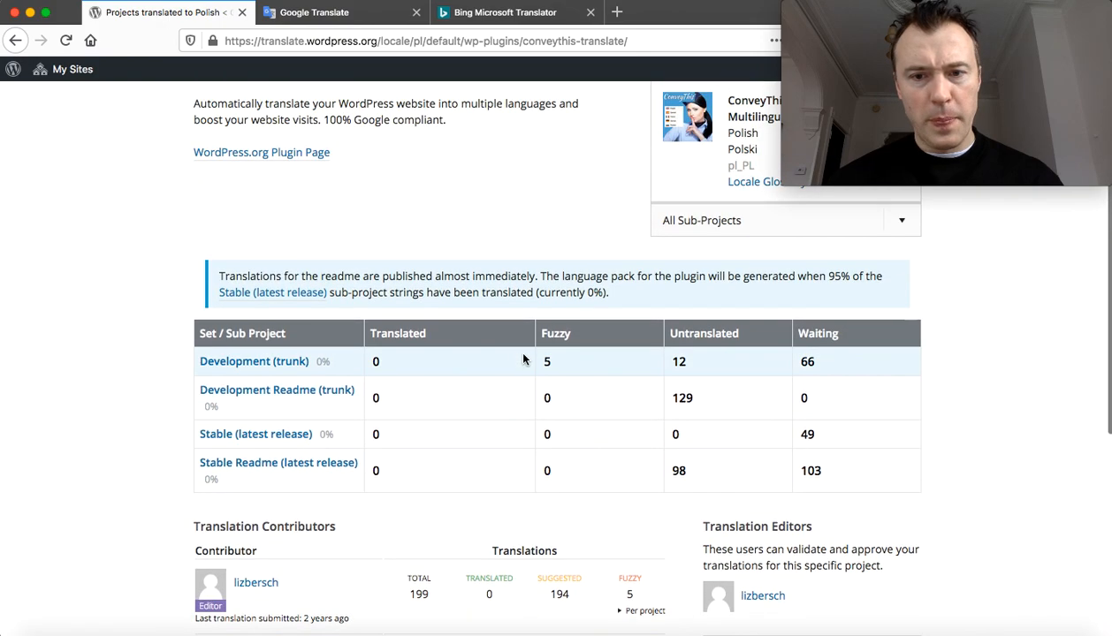
pyautogui.click(684, 400)
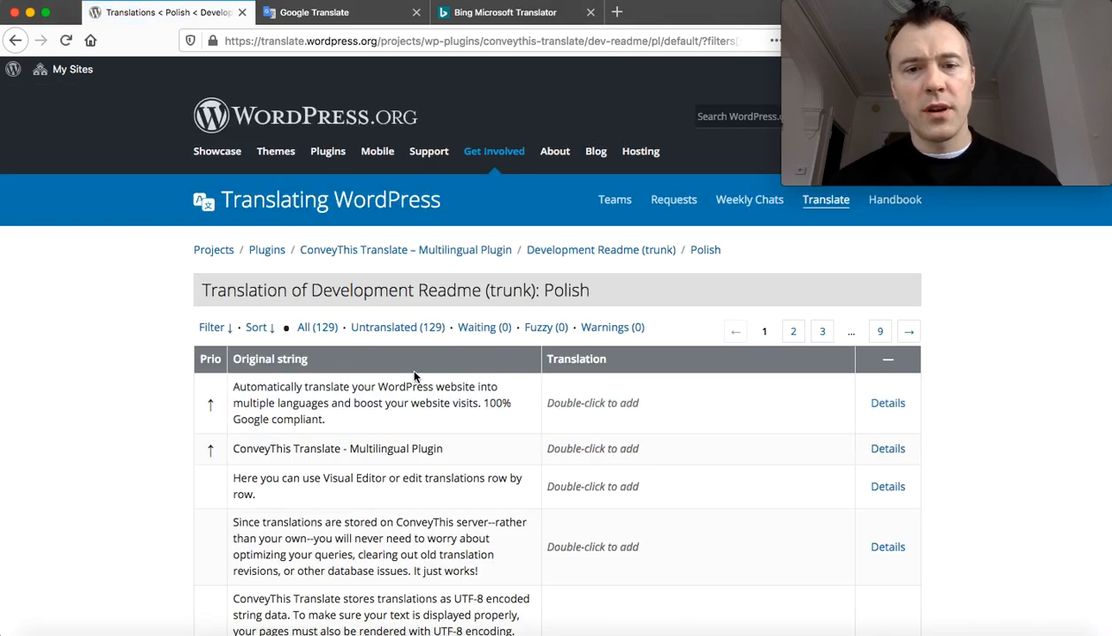
# - Open the string about storing translations as UTF-8, insert its original text into the translation field and select all of it for copying
pyautogui.scroll(-5, 433, 353)
pyautogui.scroll(3, 430, 318)
pyautogui.scroll(-6, 428, 308)
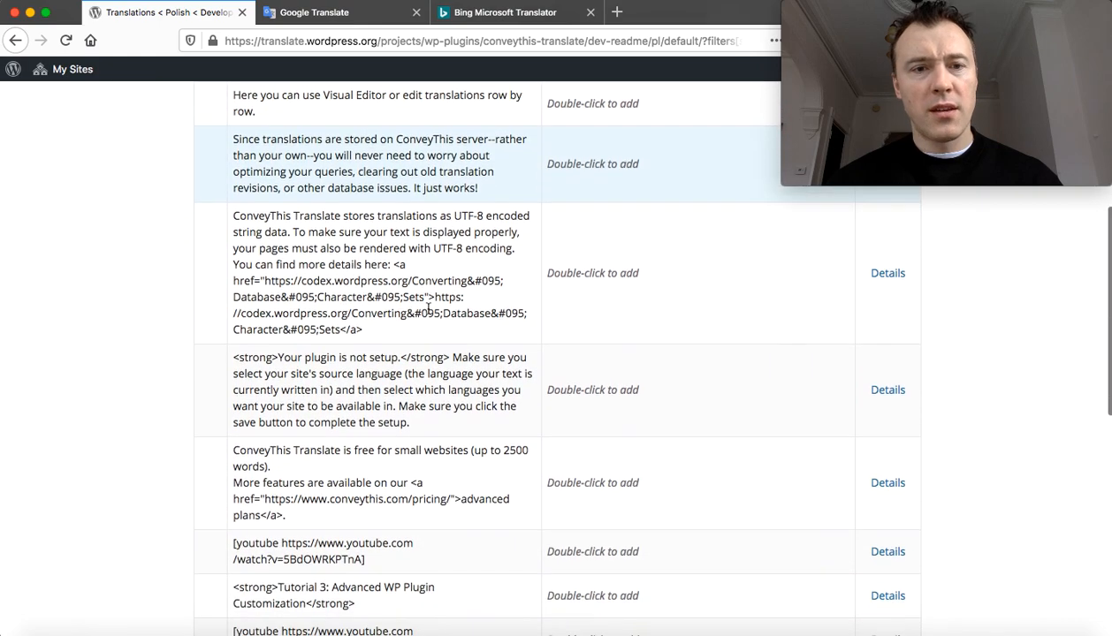
pyautogui.scroll(4, 429, 306)
pyautogui.scroll(-3, 428, 308)
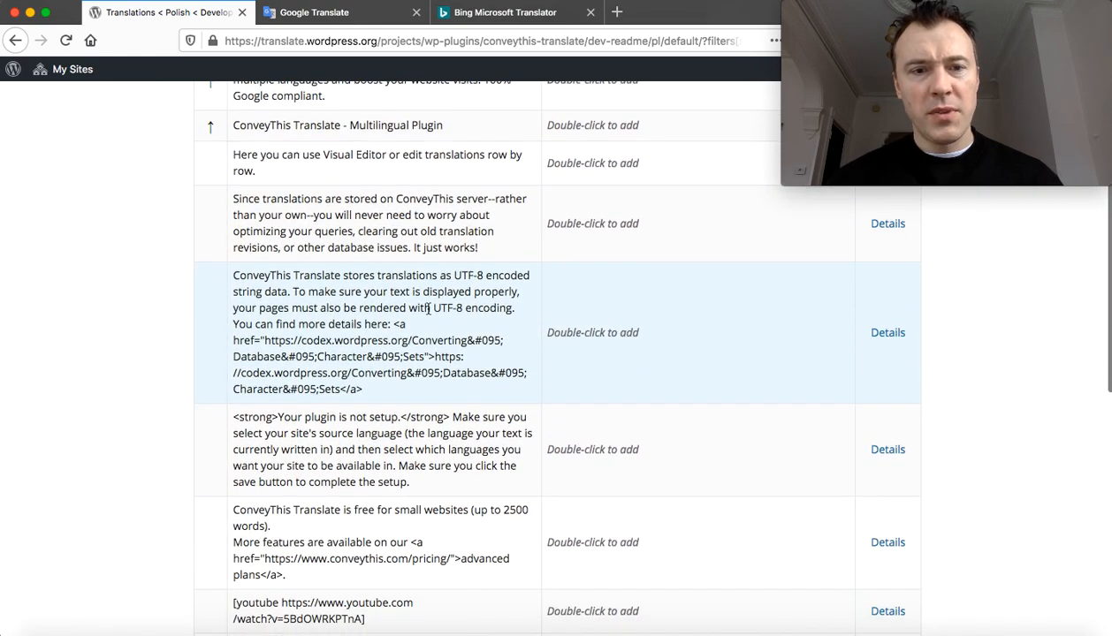
pyautogui.doubleClick(599, 332)
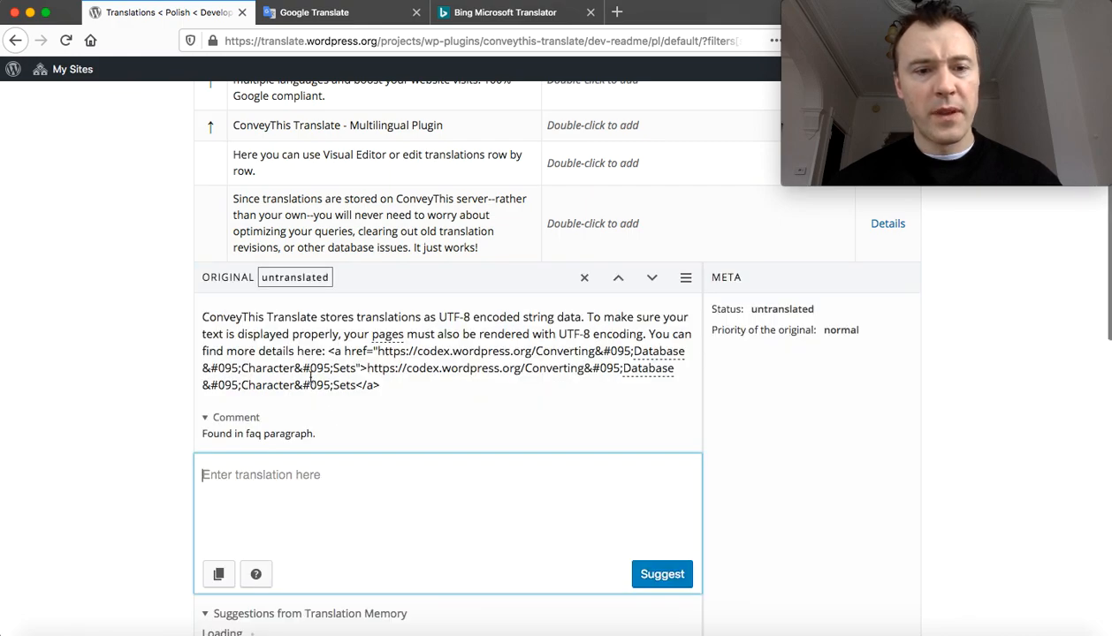
pyautogui.click(219, 575)
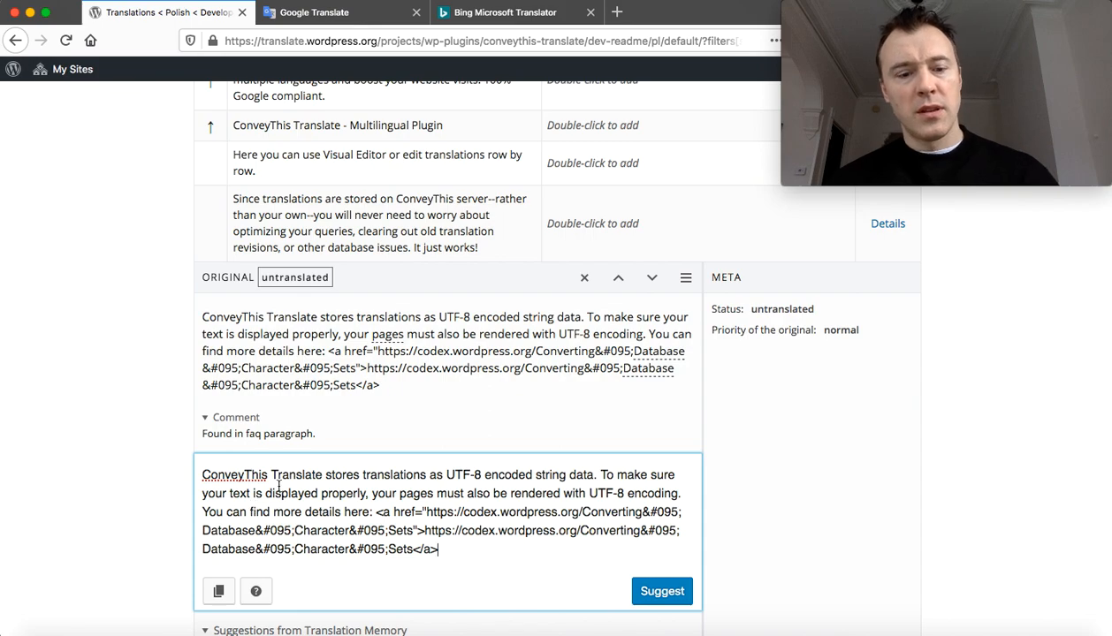
pyautogui.press('super+a')
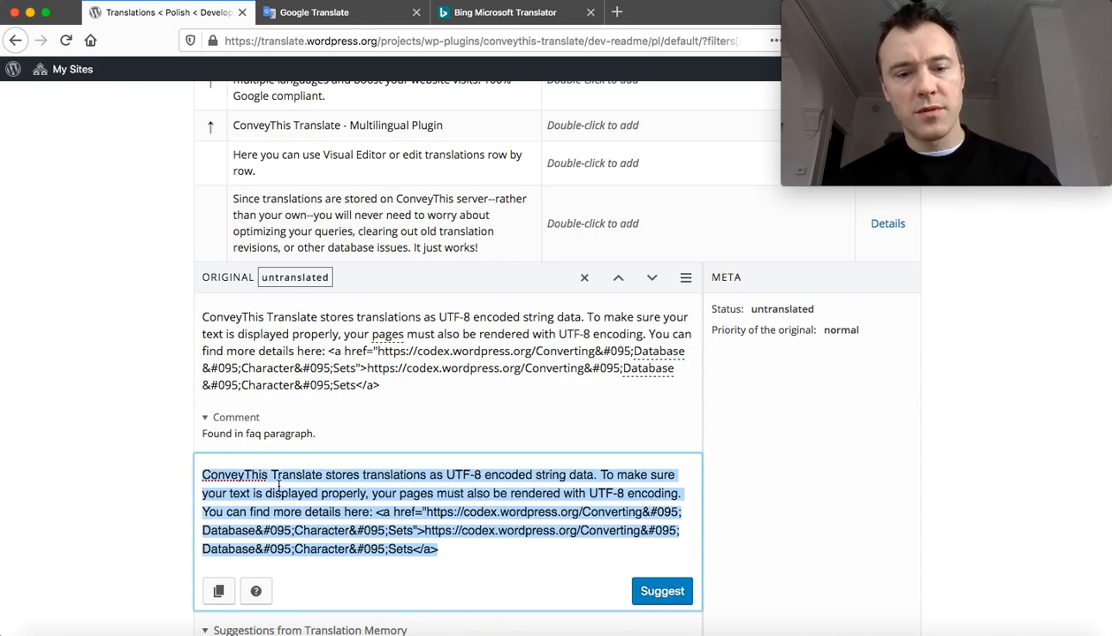
# - Switch to Google Translate, clear the previous source text and try to translate the pasted UTF-8 paragraph into Polish
pyautogui.click(314, 13)
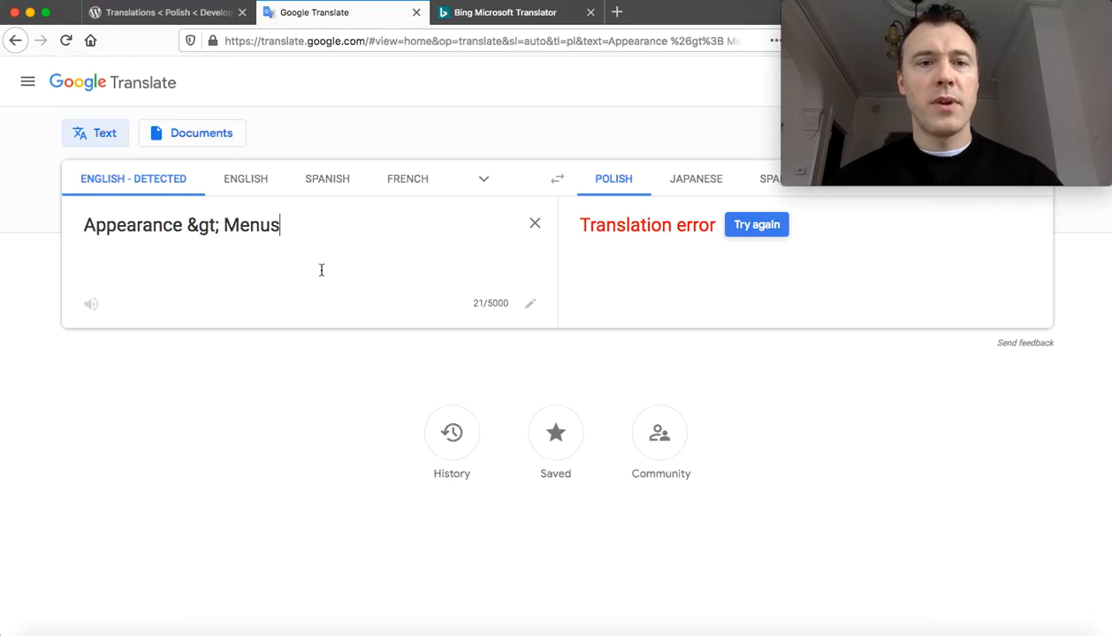
pyautogui.click(533, 223)
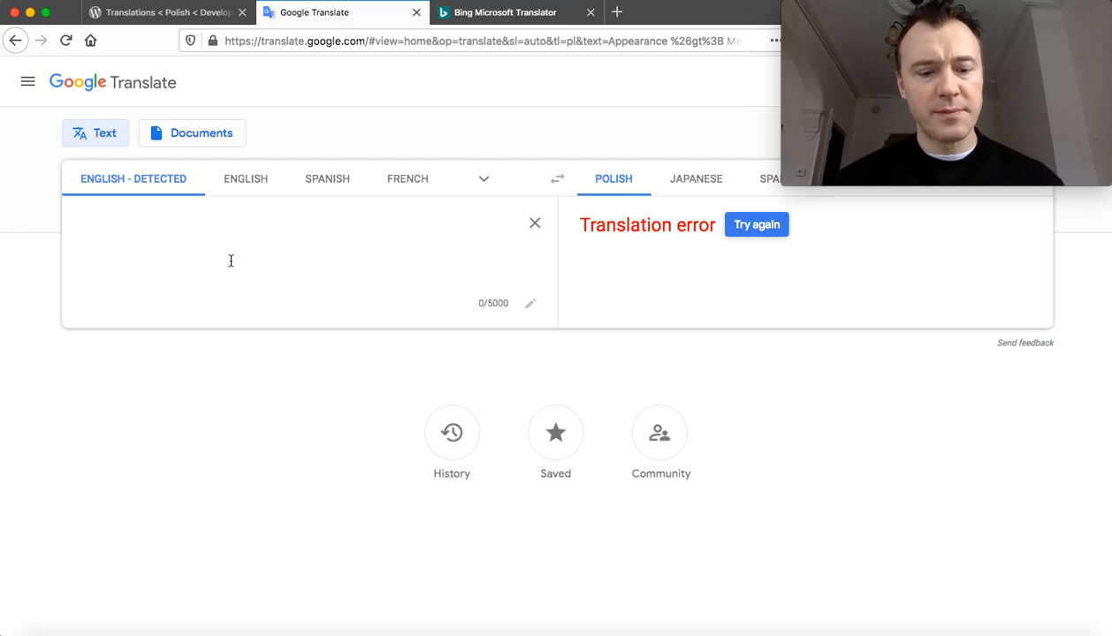
pyautogui.press('super+v')
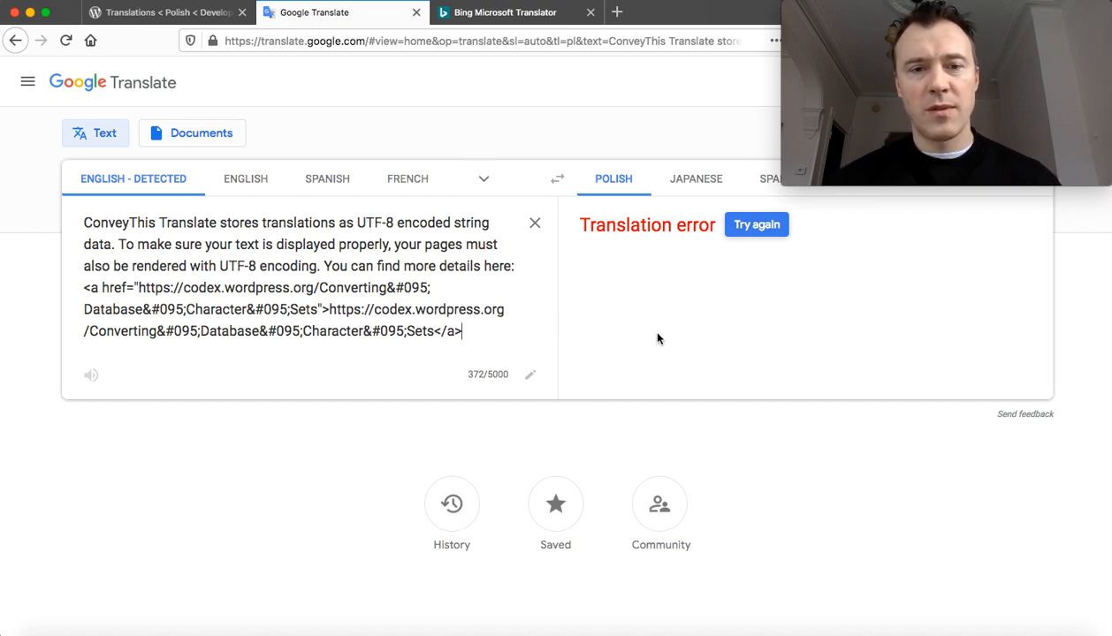
# - Switch to Bing Microsoft Translator and replace the previous source text with the UTF-8 paragraph for translation into Polish
pyautogui.click(469, 12)
pyautogui.tripleClick(256, 283)
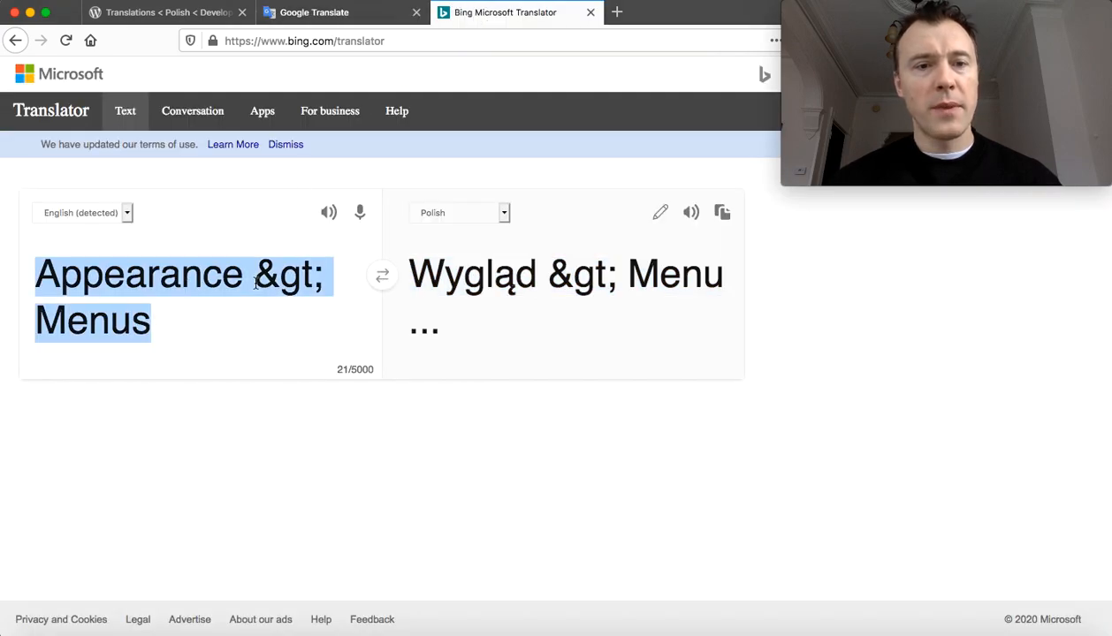
pyautogui.press('super+v')
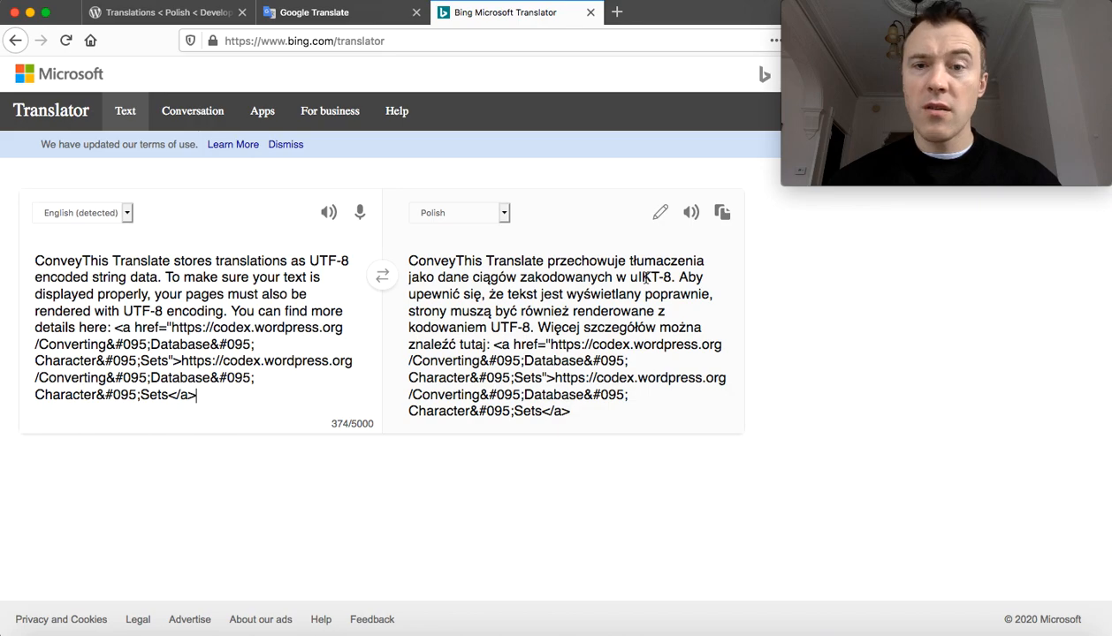
# - Copy the complete Polish translation of the UTF-8 paragraph, including its link markup
pyautogui.click(722, 212)
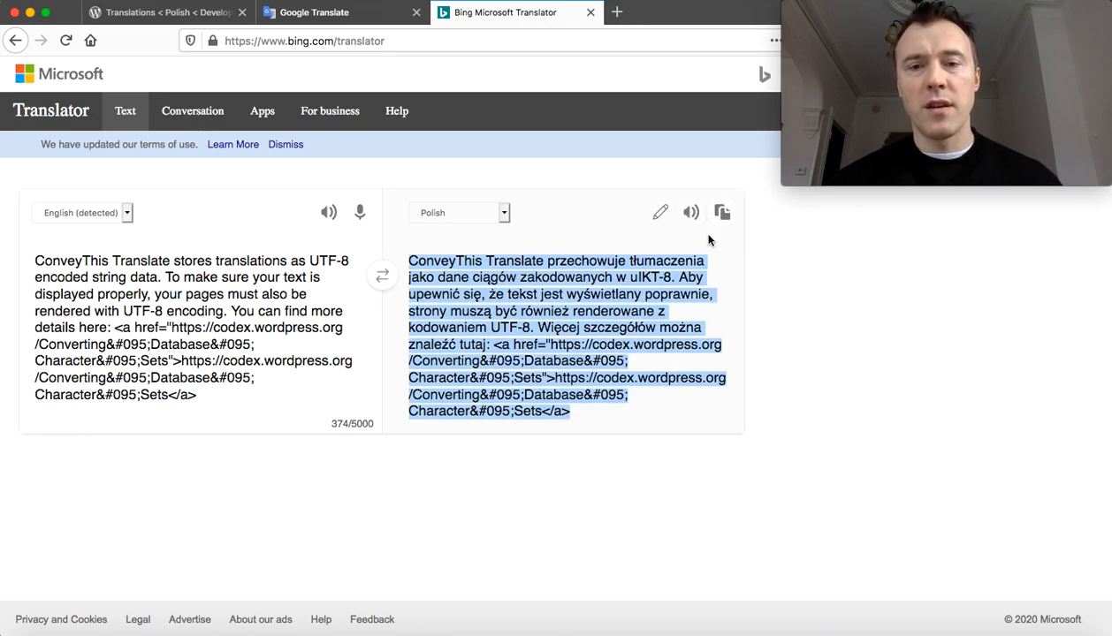
pyautogui.click(586, 415)
pyautogui.moveTo(584, 415); pyautogui.dragTo(345, 259)
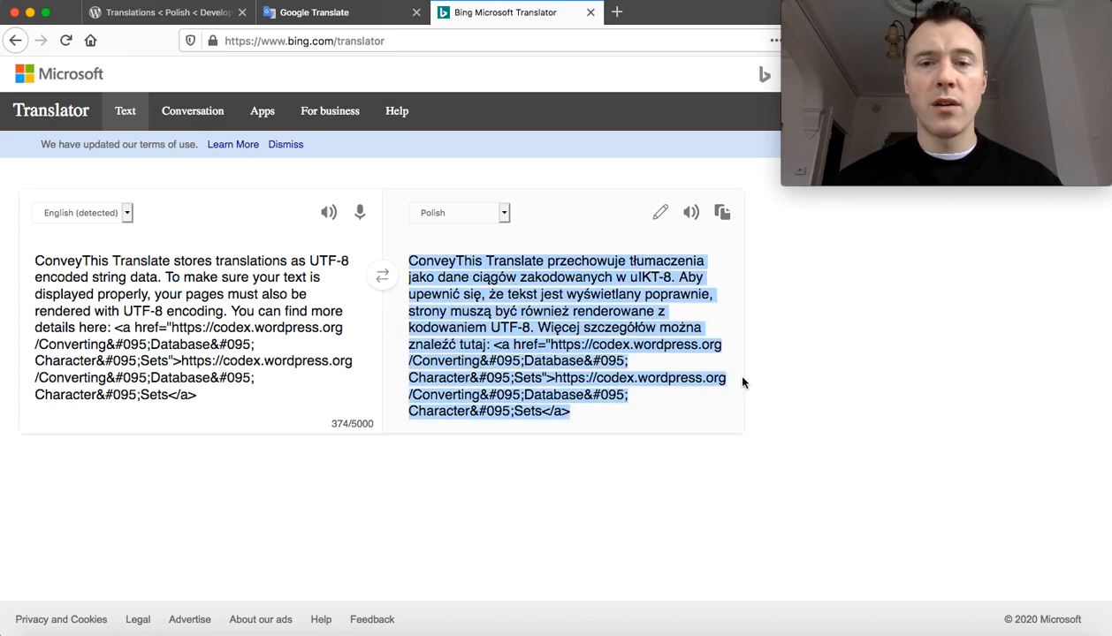
pyautogui.moveTo(548, 412); pyautogui.dragTo(379, 279)
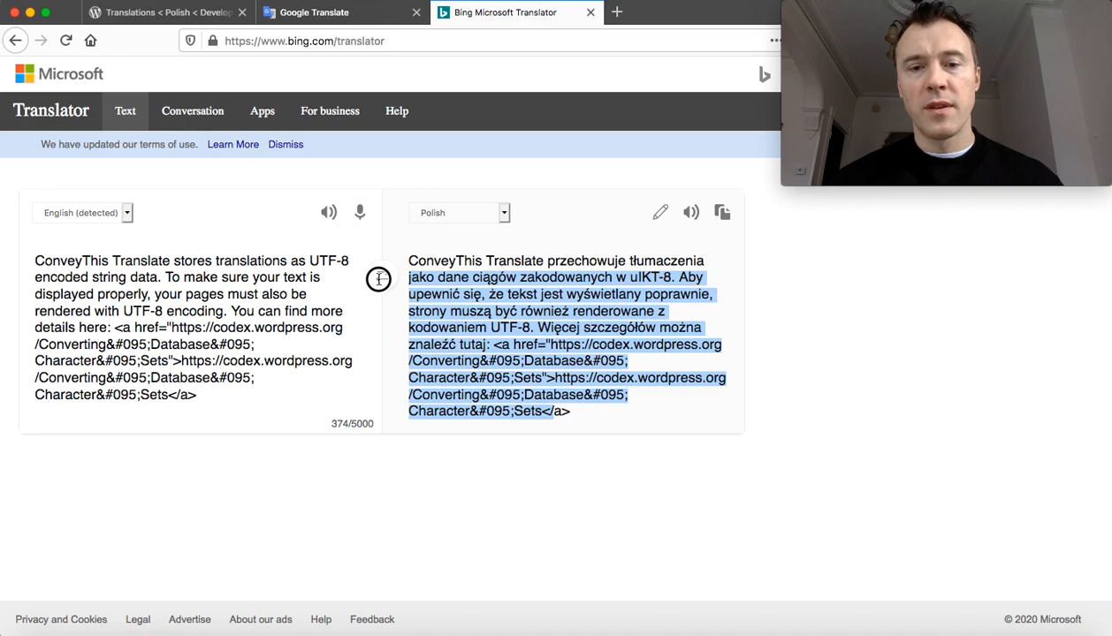
pyautogui.click(573, 416)
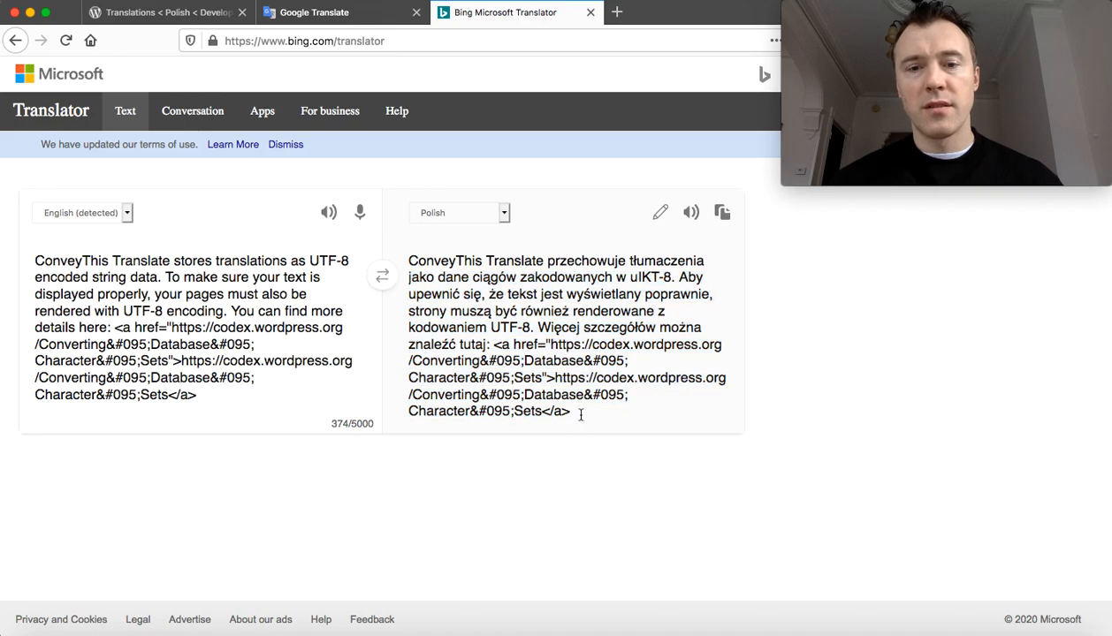
pyautogui.click(721, 217)
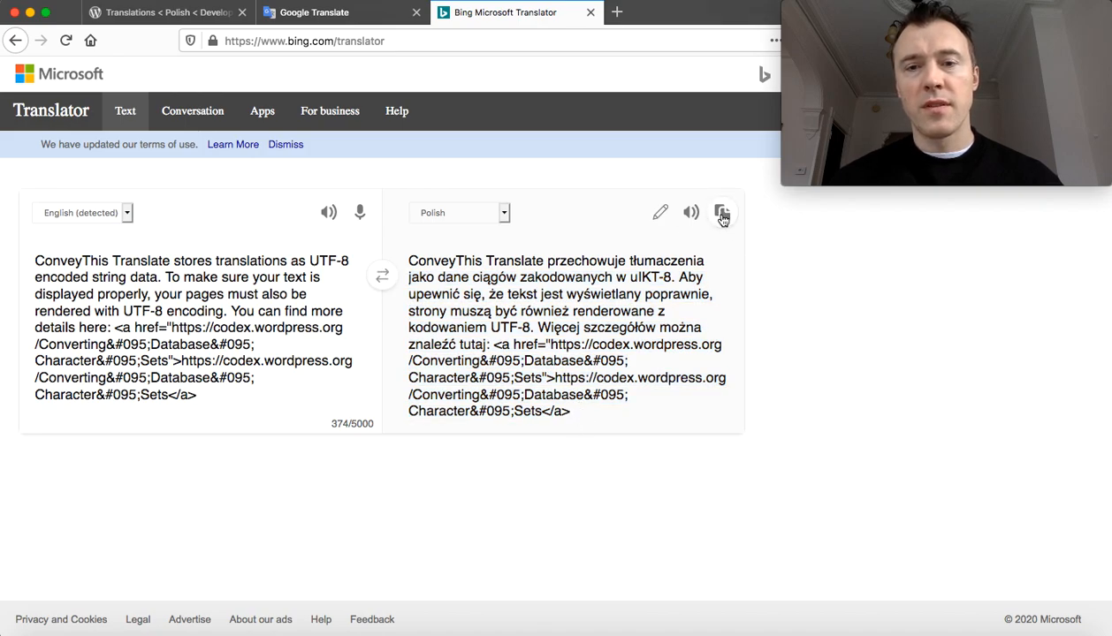
pyautogui.click(723, 218)
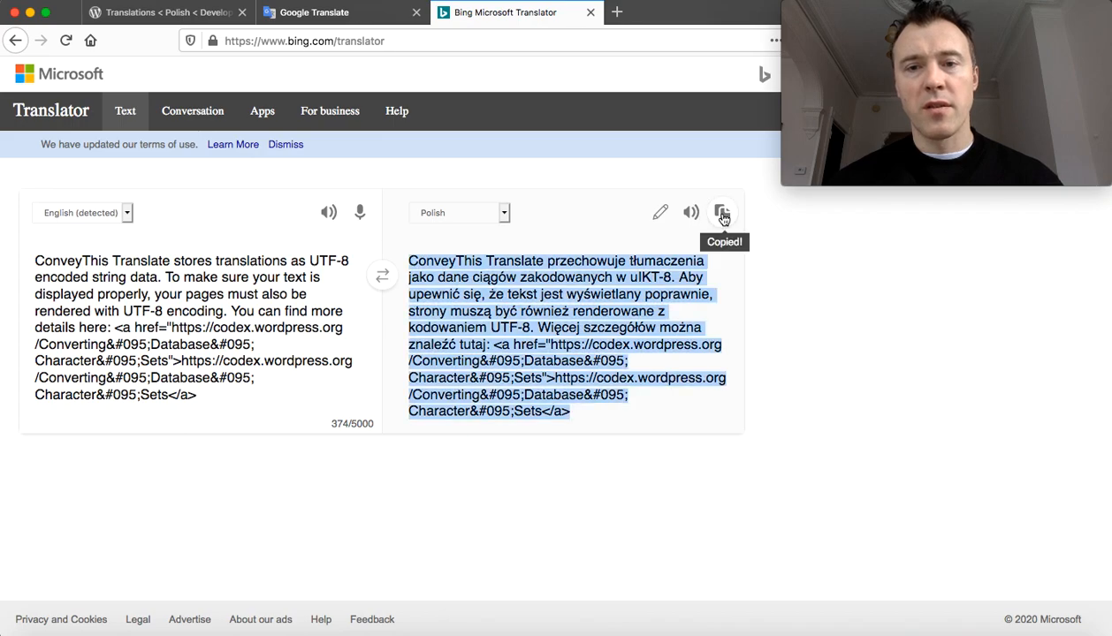
# - Return to the WordPress translation page, paste the Polish text over the selected original and submit it as a suggestion
pyautogui.click(154, 14)
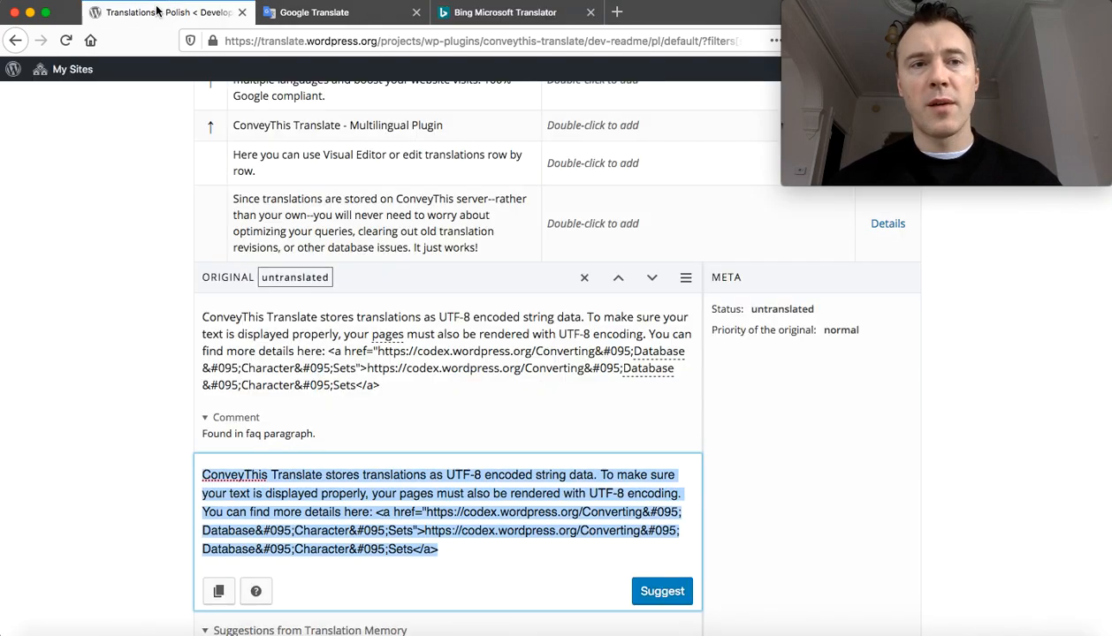
pyautogui.scroll(-3, 161, 360)
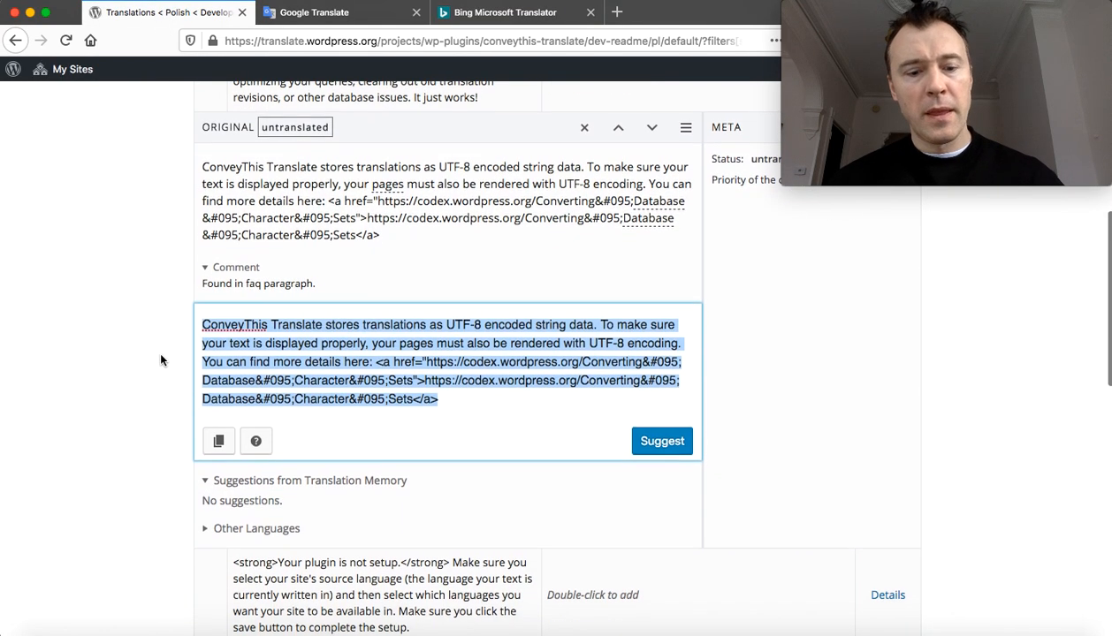
pyautogui.hotkey('ctrl', 'v')
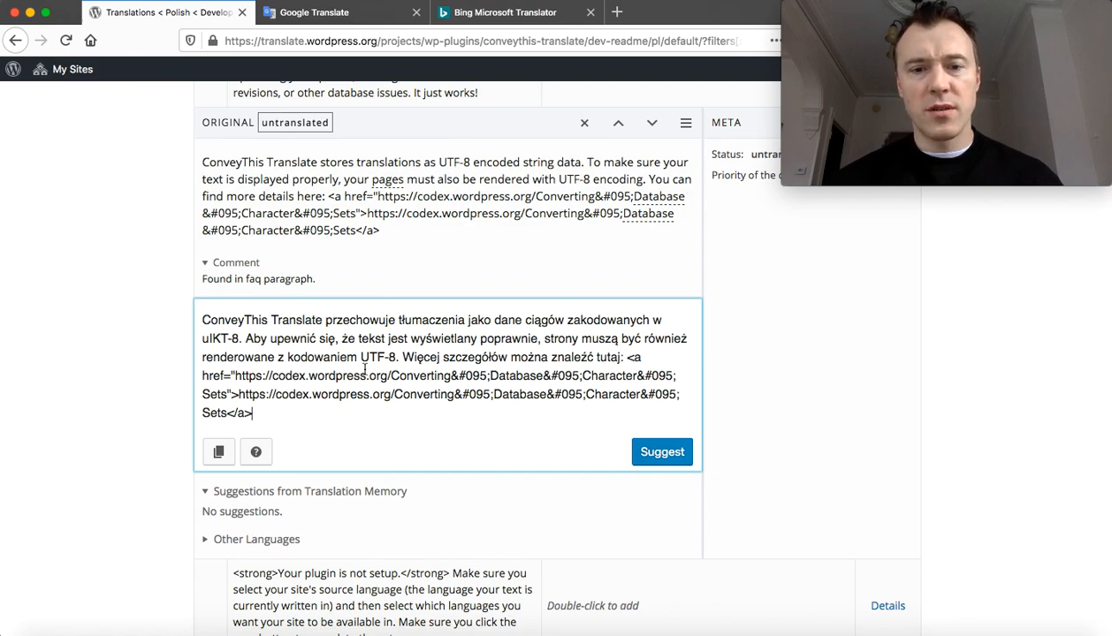
pyautogui.click(660, 460)
# - Open the details of the submitted UTF-8 string and compare its Polish translation and link markup with the original
pyautogui.scroll(3, 502, 384)
pyautogui.scroll(-1, 499, 384)
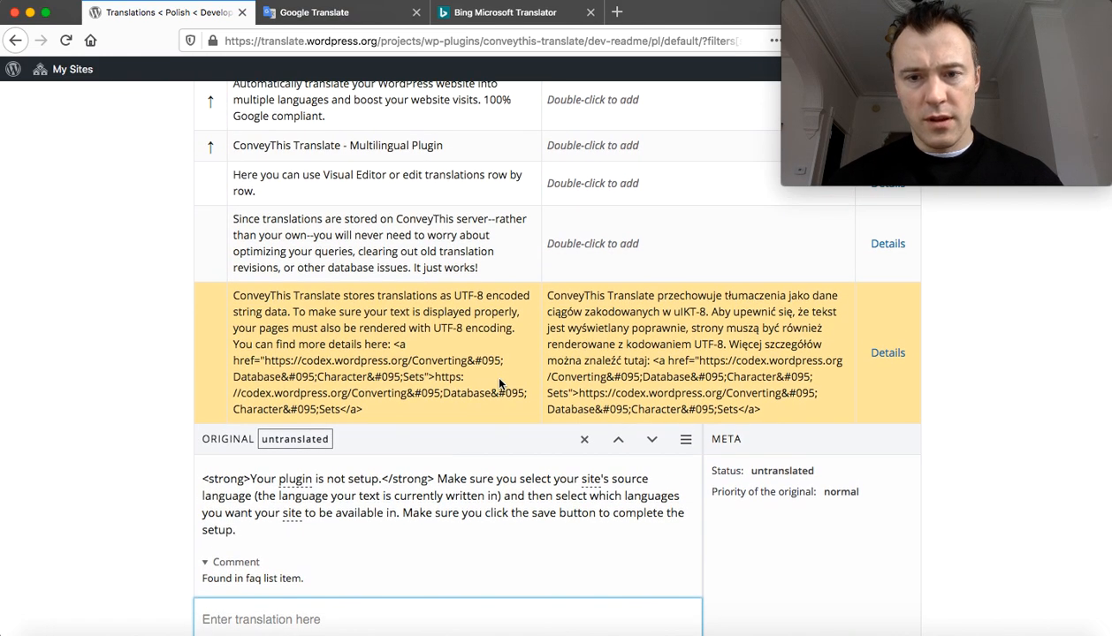
pyautogui.scroll(-5, 499, 384)
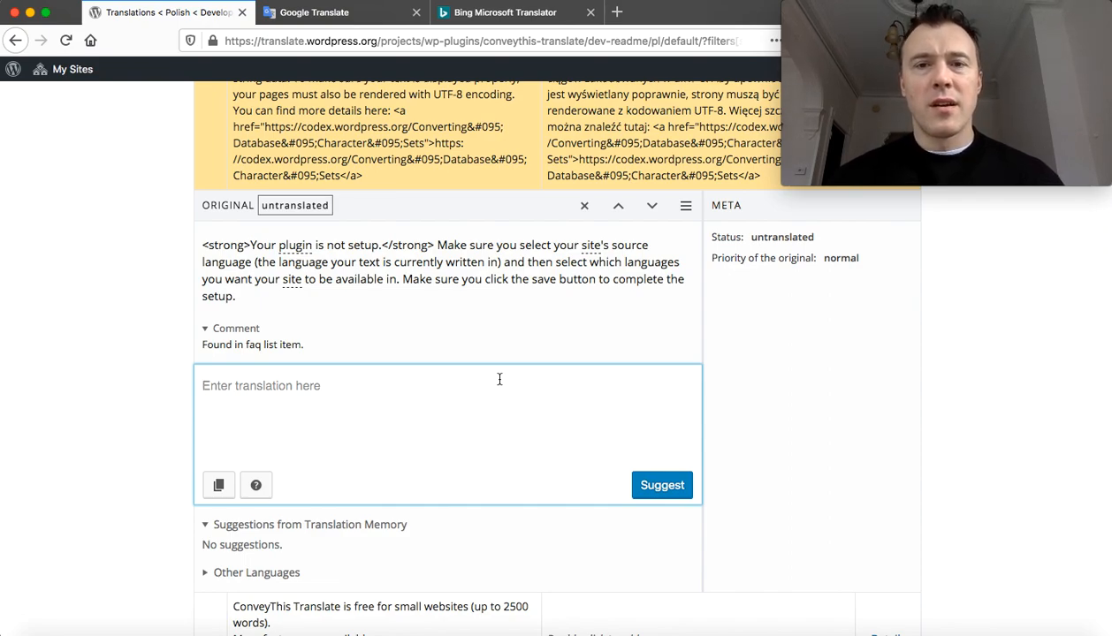
pyautogui.scroll(5, 499, 379)
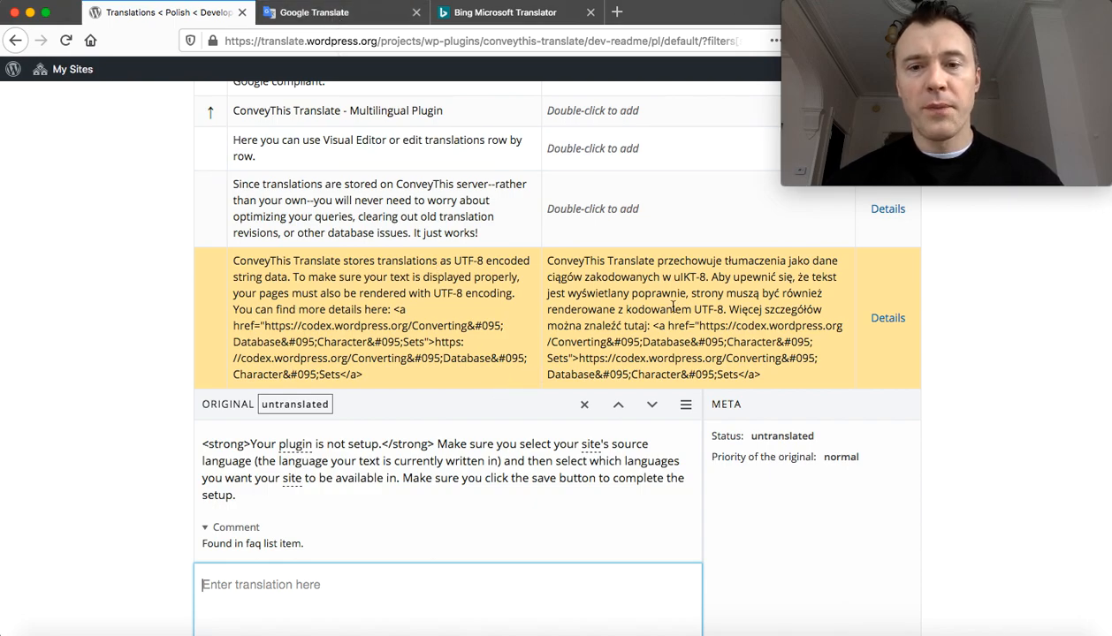
pyautogui.click(886, 316)
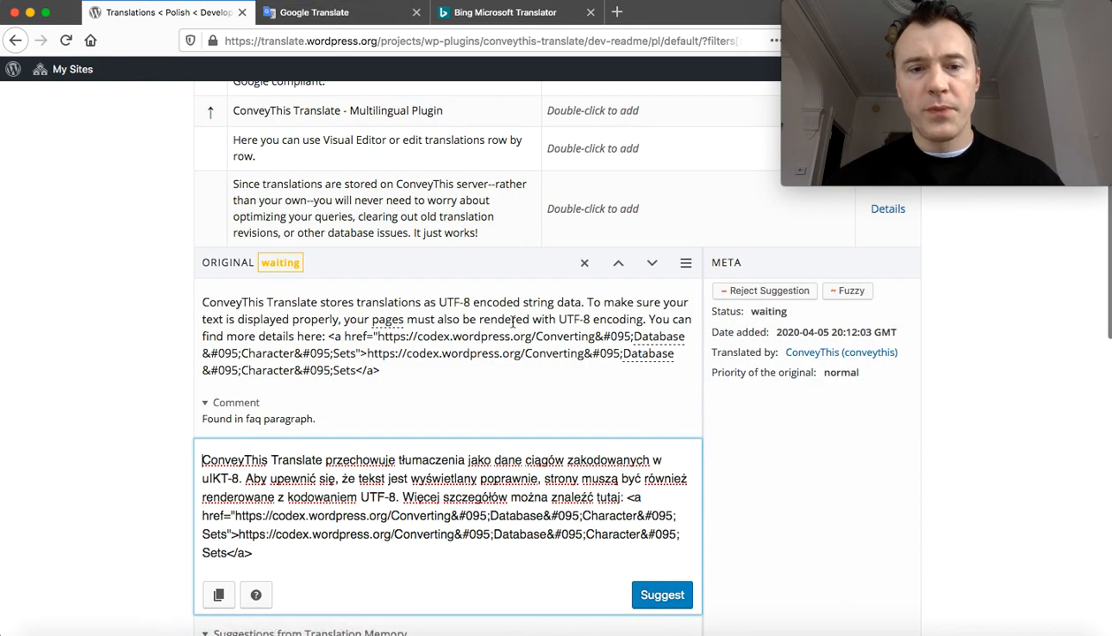
pyautogui.scroll(-5, 82, 433)
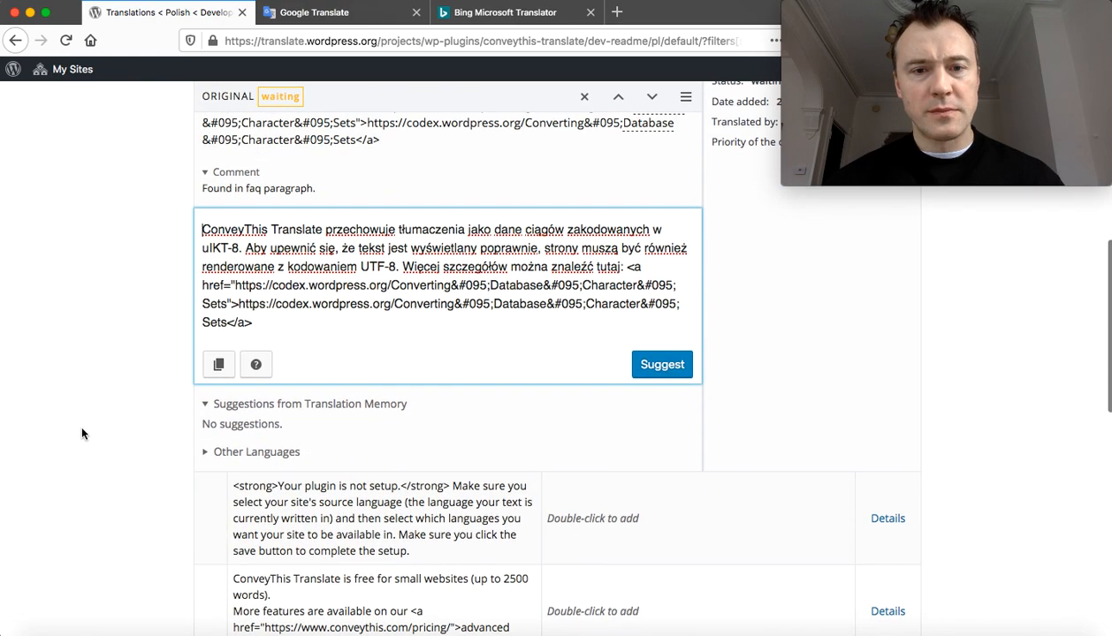
pyautogui.scroll(1, 81, 433)
pyautogui.scroll(1, 159, 281)
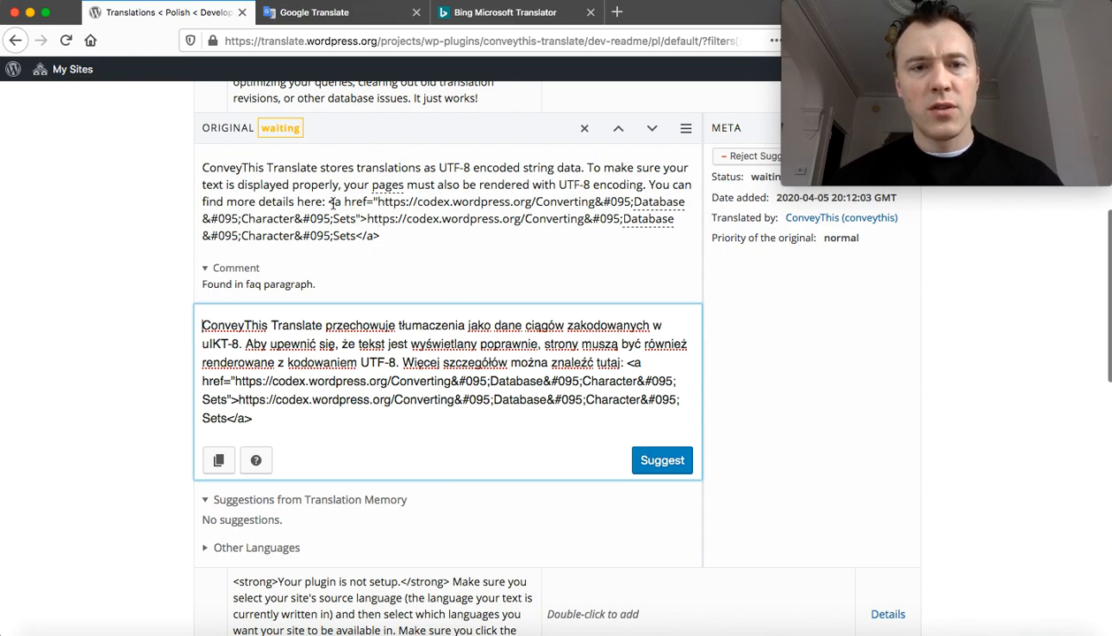
# - Highlight the codex.wordpress.org link markup in the UTF-8 original, compare it with the Polish version and deselect the text
pyautogui.moveTo(328, 203); pyautogui.dragTo(383, 238)
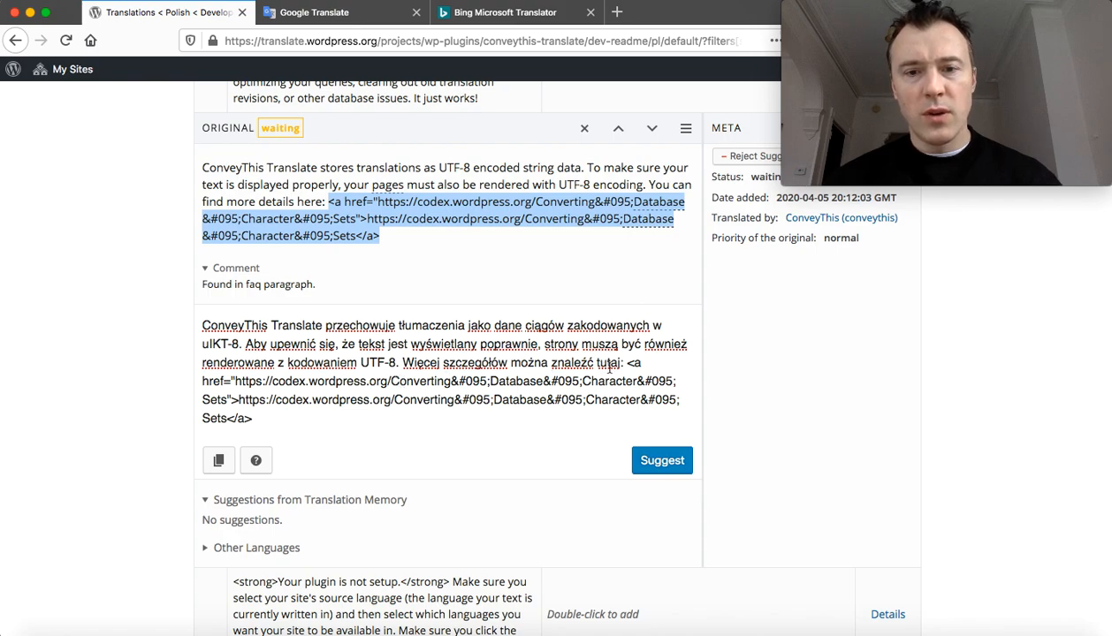
pyautogui.moveTo(628, 365); pyautogui.dragTo(656, 426)
pyautogui.click(657, 426)
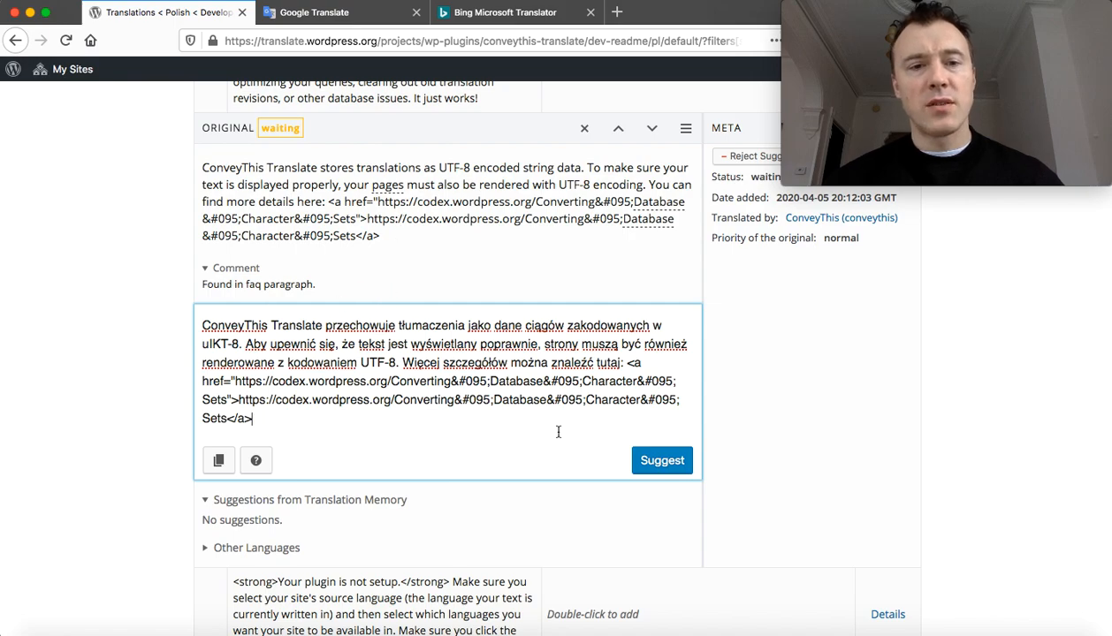
pyautogui.click(656, 452)
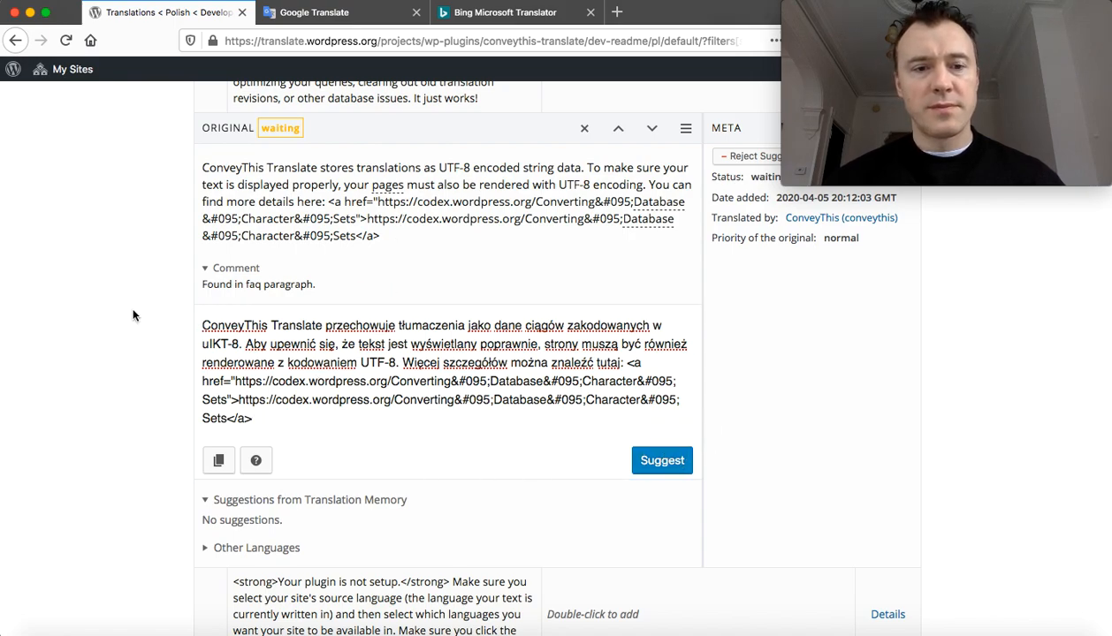
pyautogui.scroll(-2, 135, 316)
pyautogui.scroll(5, 135, 316)
pyautogui.scroll(-1, 135, 315)
pyautogui.scroll(-3, 133, 316)
pyautogui.click(655, 382)
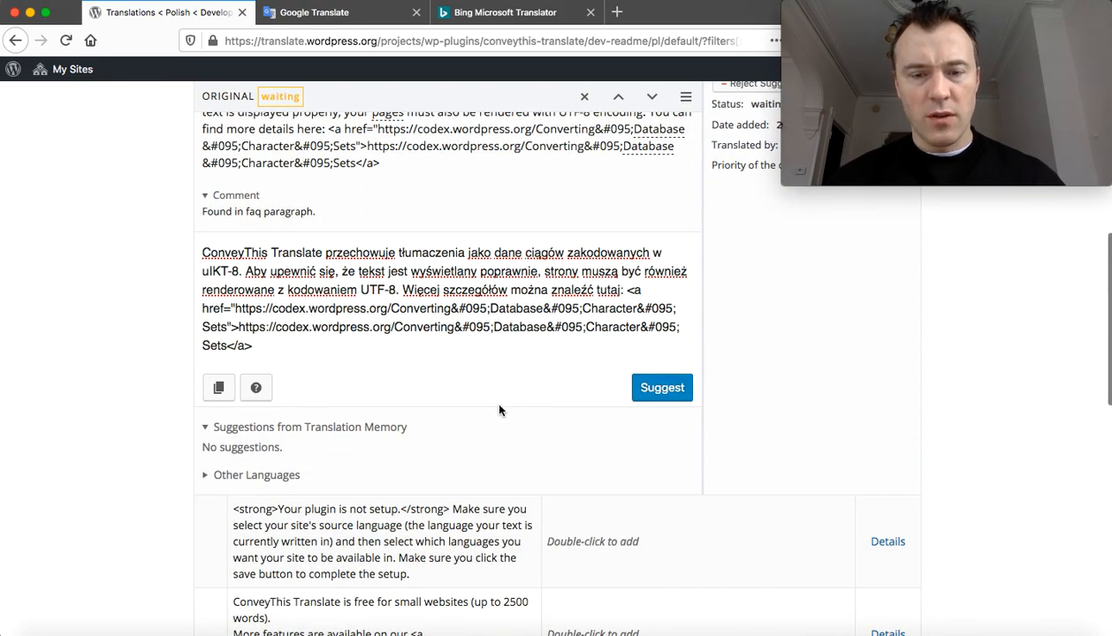
# - Look through the remaining strings on the first page of the Polish readme translation list
pyautogui.scroll(-3, 186, 387)
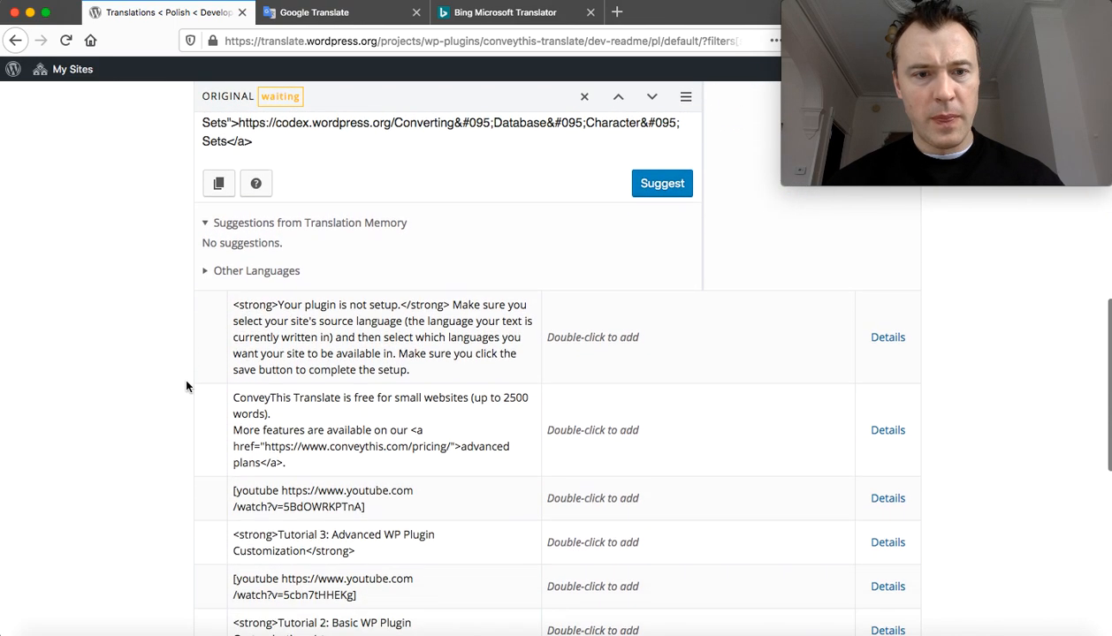
pyautogui.scroll(-2, 187, 387)
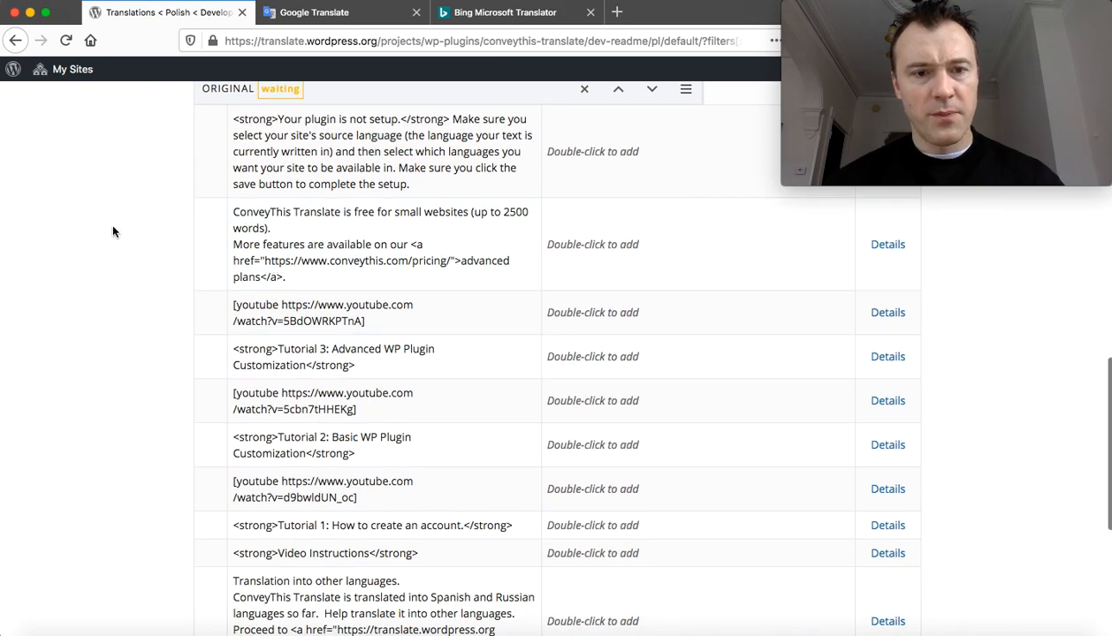
pyautogui.scroll(-2, 113, 232)
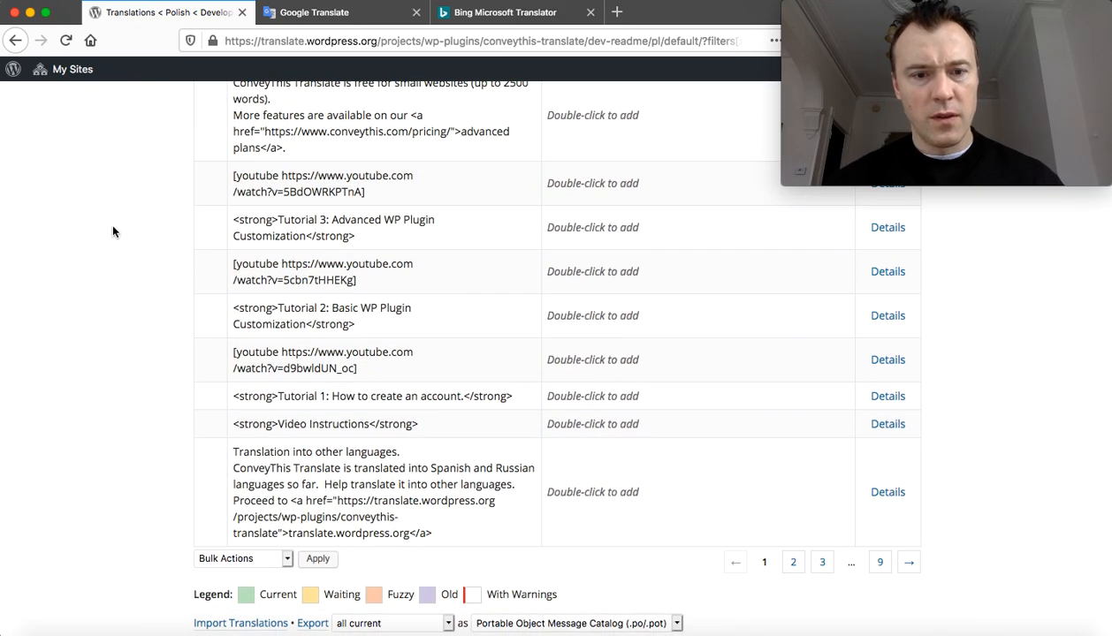
pyautogui.scroll(10, 113, 232)
pyautogui.scroll(-5, 113, 231)
pyautogui.scroll(1, 112, 231)
pyautogui.scroll(-5, 113, 231)
pyautogui.scroll(8, 112, 232)
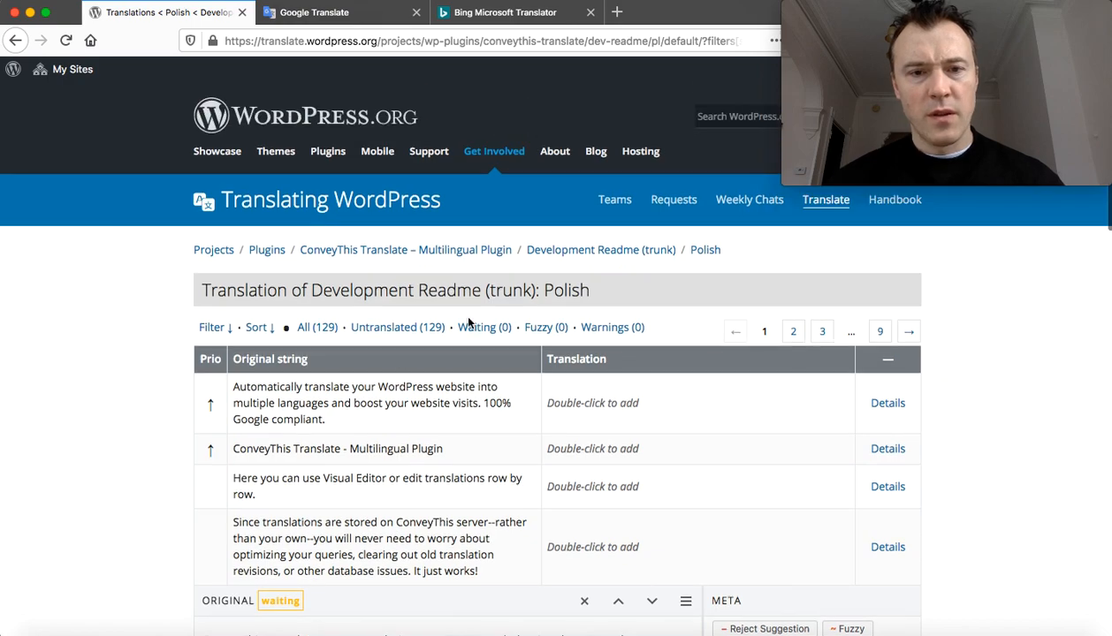
# - Filter the list to untranslated strings and open the "Your plugin is not setup." string for translation
pyautogui.click(398, 326)
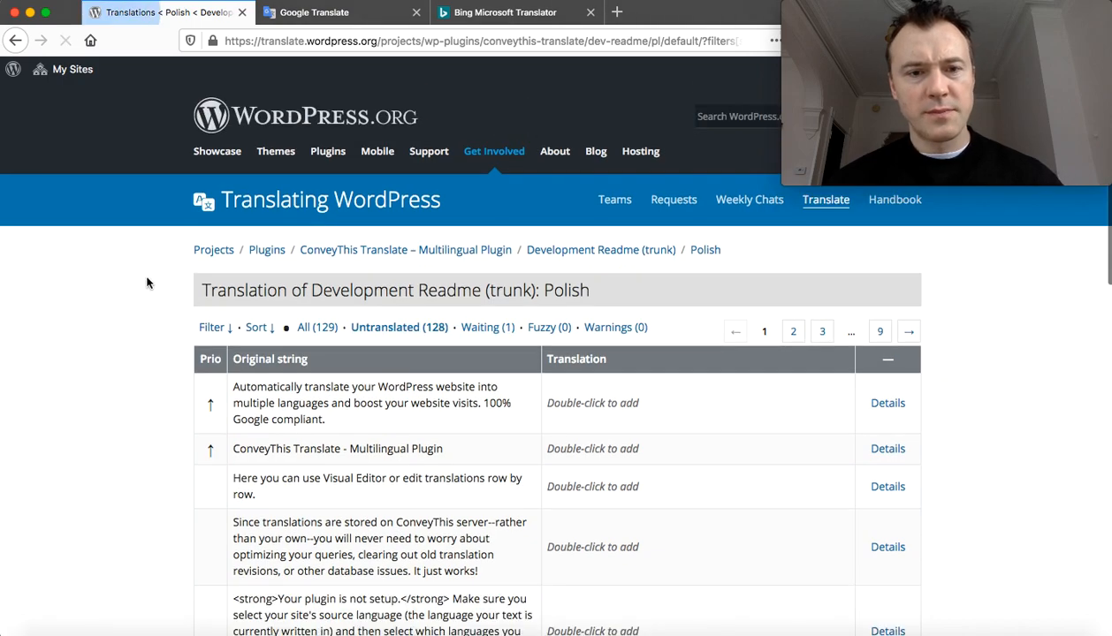
pyautogui.scroll(-3, 164, 265)
pyautogui.scroll(-1, 164, 265)
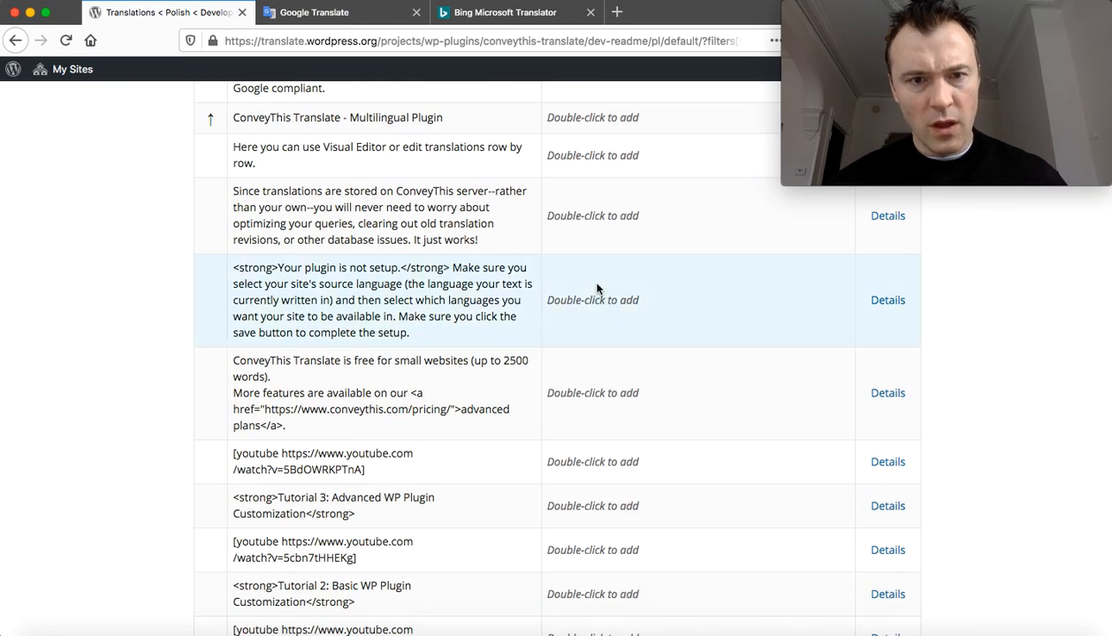
pyautogui.doubleClick(640, 281)
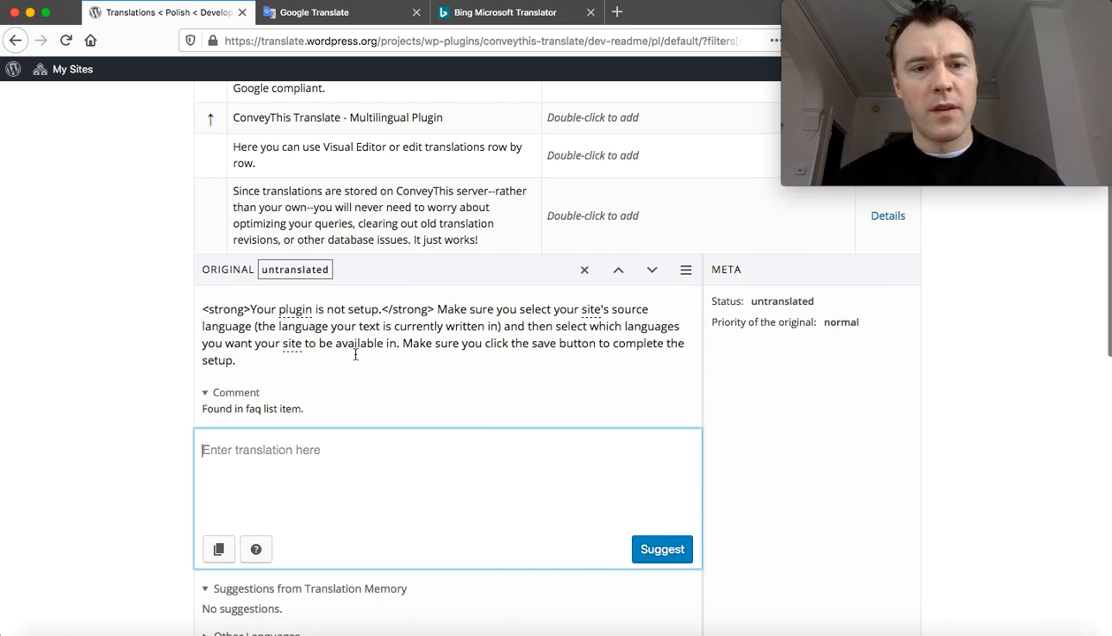
# - Insert the original "Your plugin is not setup." text into the translation field and copy all of it
pyautogui.click(218, 548)
pyautogui.press('super+a')
pyautogui.press('super+c')
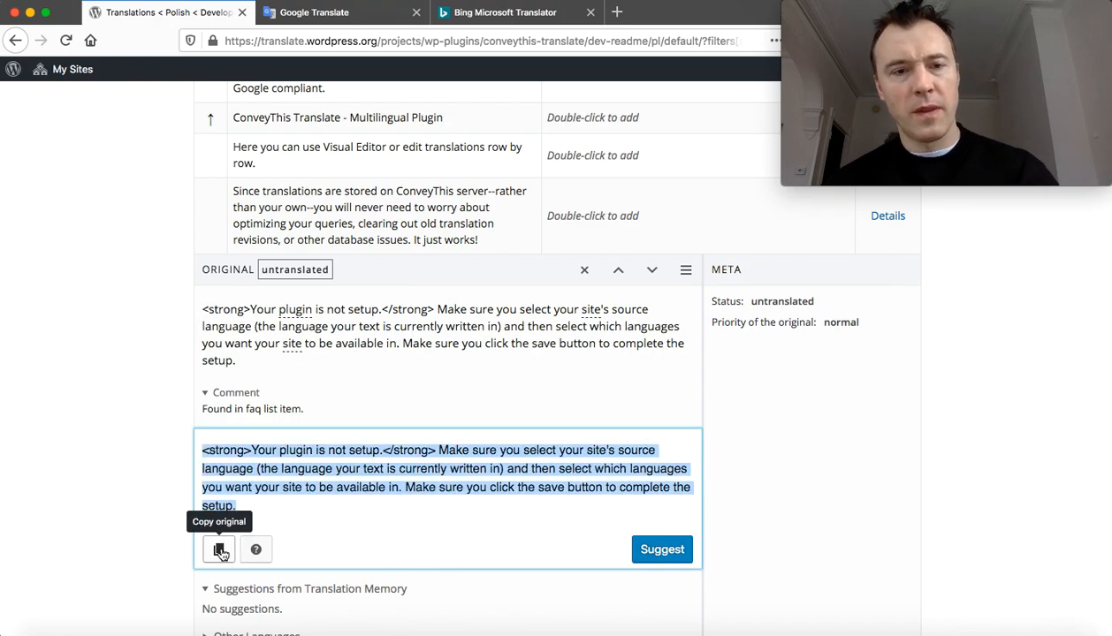
# - Switch to Google Translate and try to replace the old source text with the copied string
pyautogui.click(343, 20)
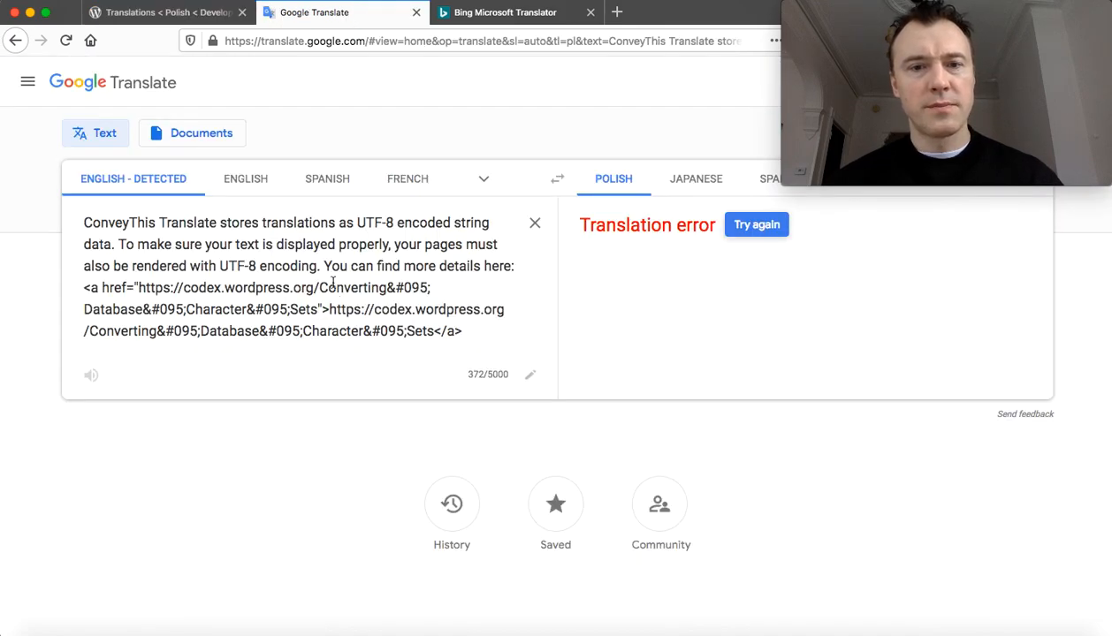
pyautogui.click(534, 223)
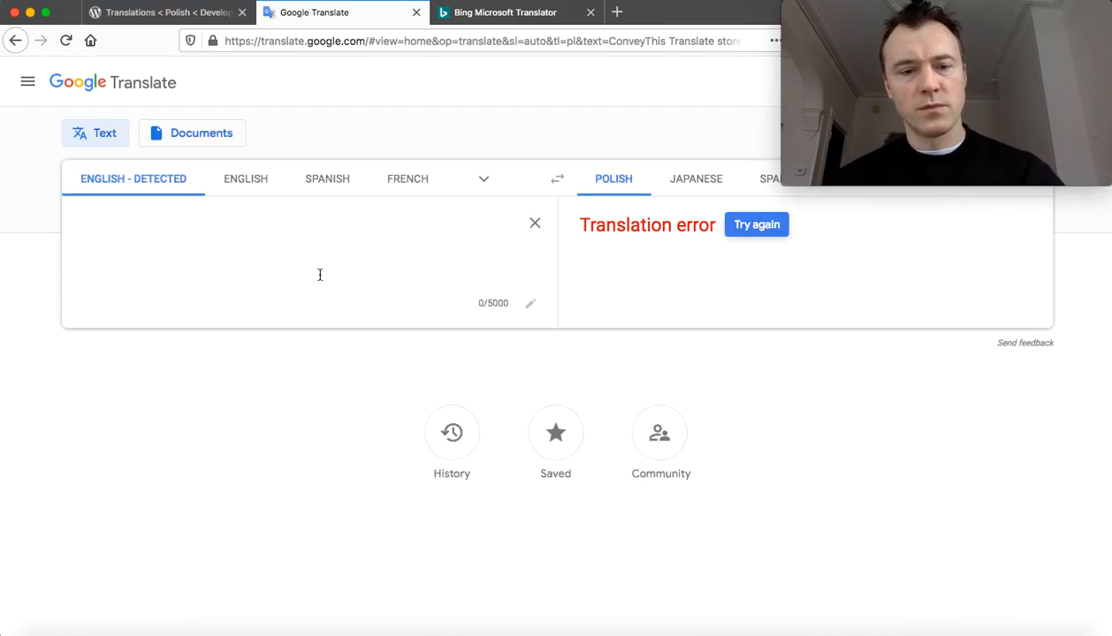
pyautogui.write('<a href="https://codex.wordpress.org/Converting&#095;Database&#095;Character&#095;Sets">https://codex.wordpress.org/Converting&#095;Database&#095;Character&#095;Sets</a>')
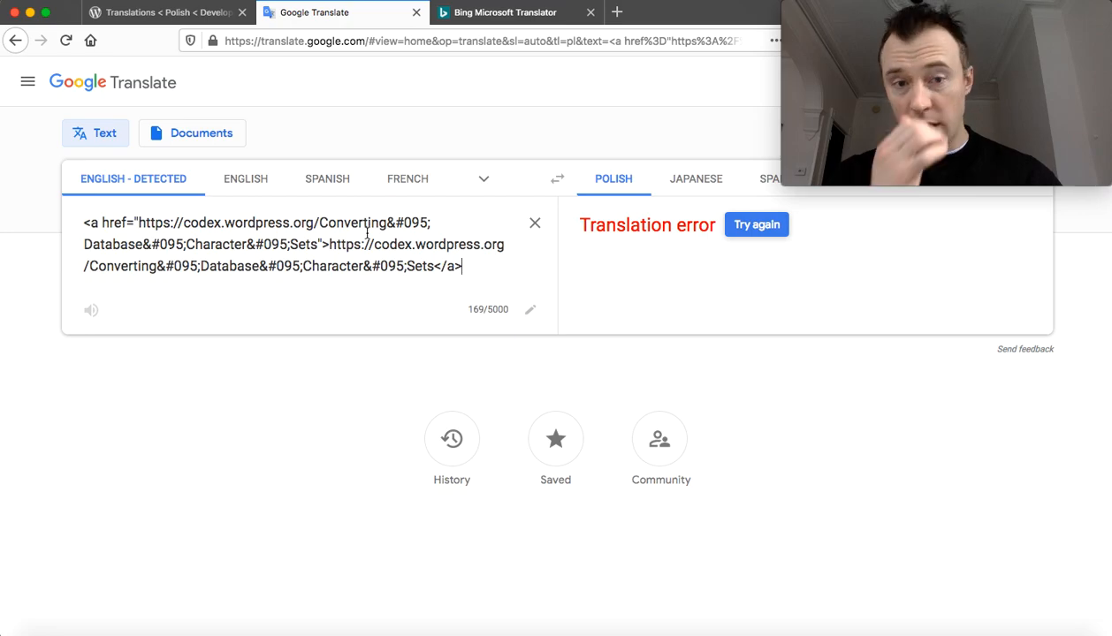
# - Copy the "Your plugin is not setup." original again from WordPress and translate it into Polish in Google Translate
pyautogui.click(177, 17)
pyautogui.click(219, 549)
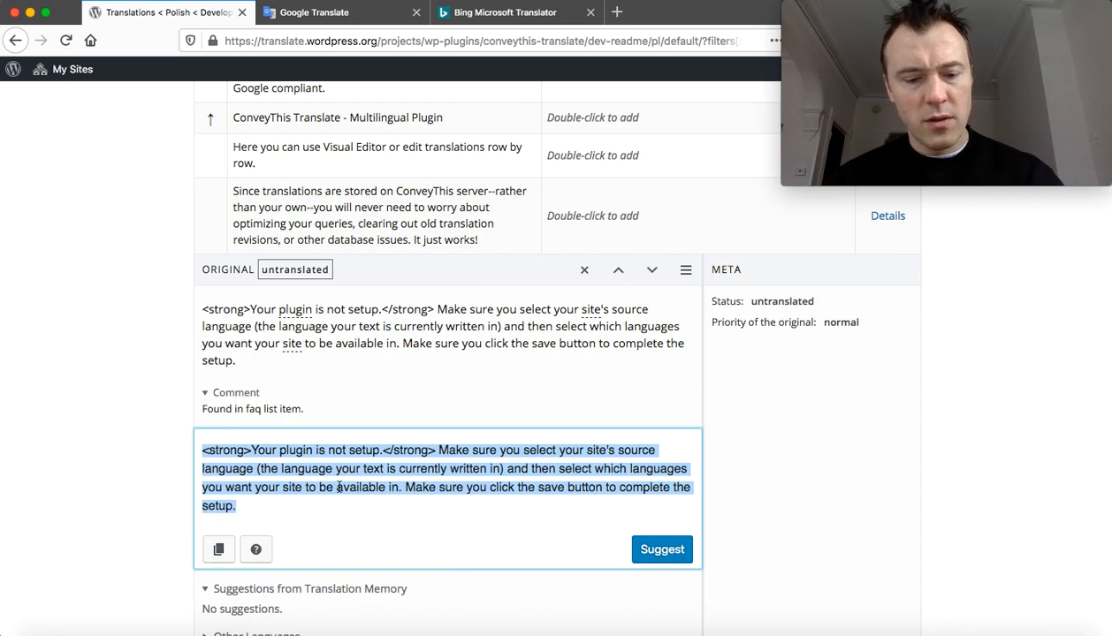
pyautogui.click(319, 13)
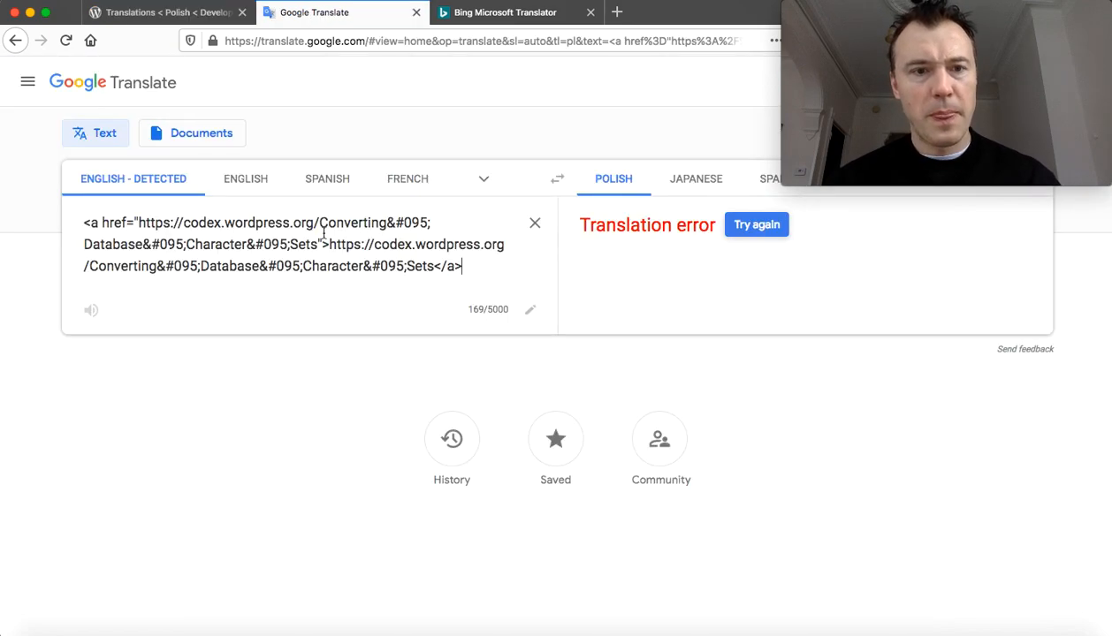
pyautogui.click(535, 223)
pyautogui.press('super+v')
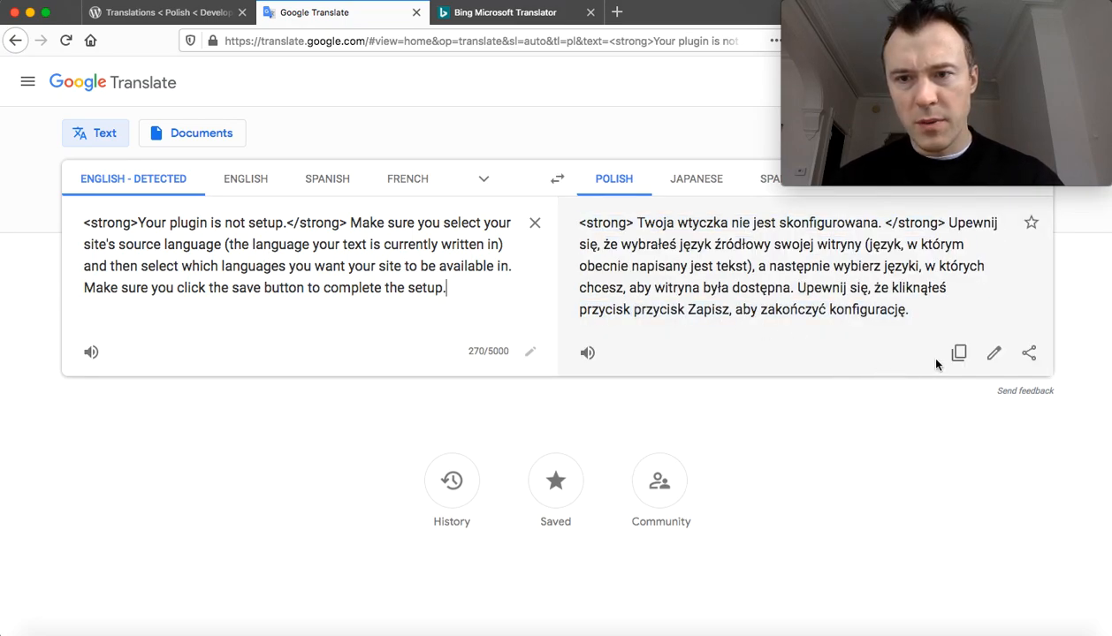
# - Copy the Polish translation, paste it over the original text in the WordPress string editor and submit it as a suggestion
pyautogui.click(959, 353)
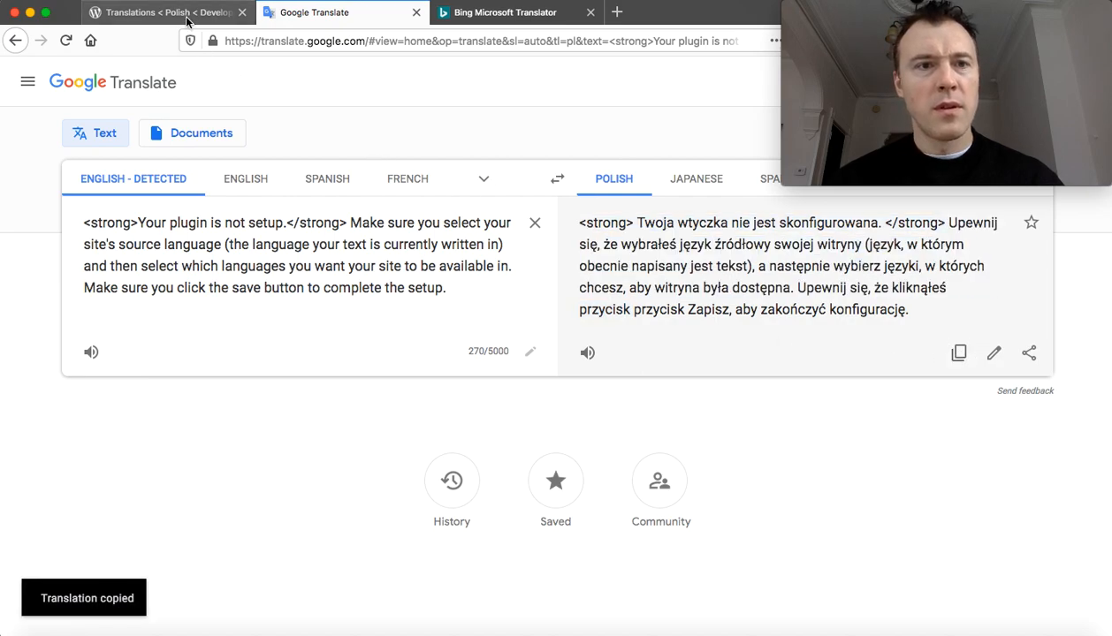
pyautogui.click(159, 13)
pyautogui.hotkey('ctrl', 'v')
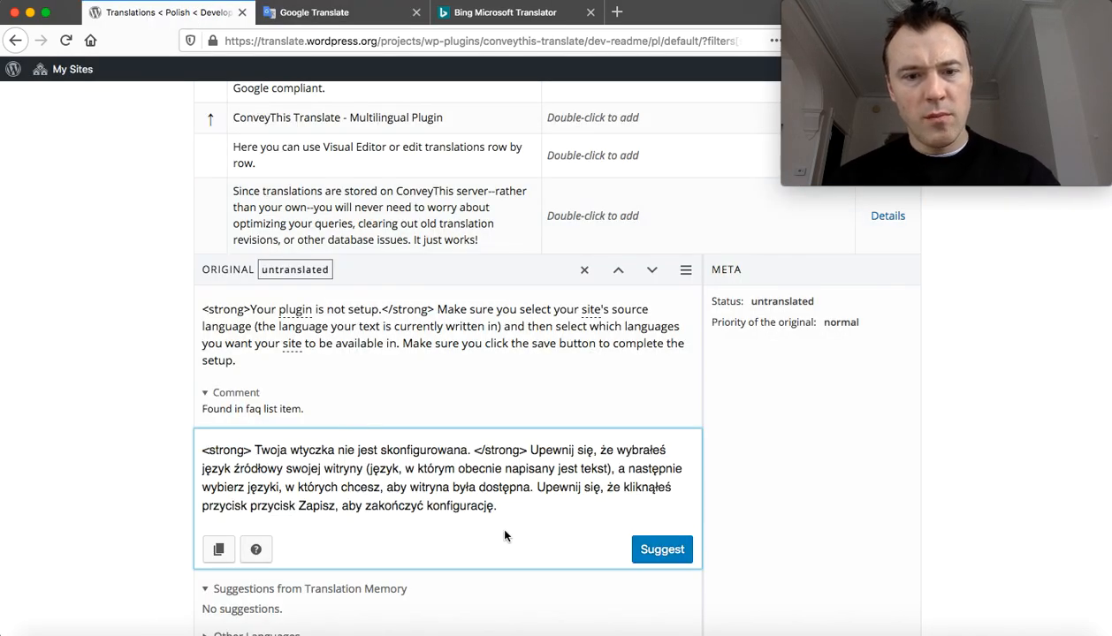
pyautogui.click(654, 548)
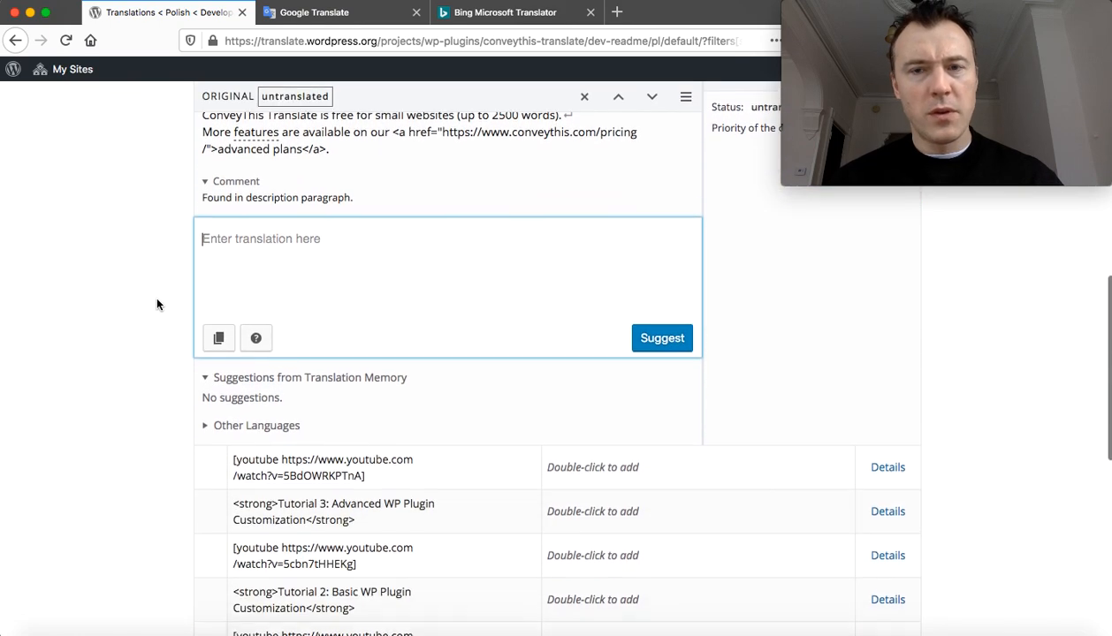
# - Reload the untranslated strings filter and look through the first page of remaining readme strings
pyautogui.scroll(-3, 157, 304)
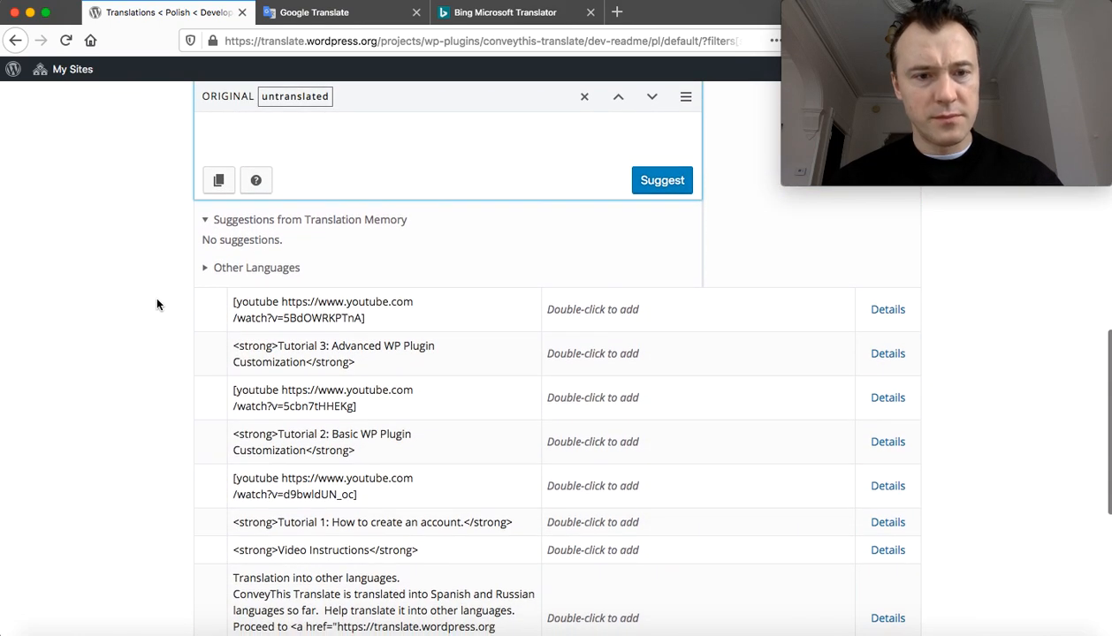
pyautogui.scroll(-5, 157, 305)
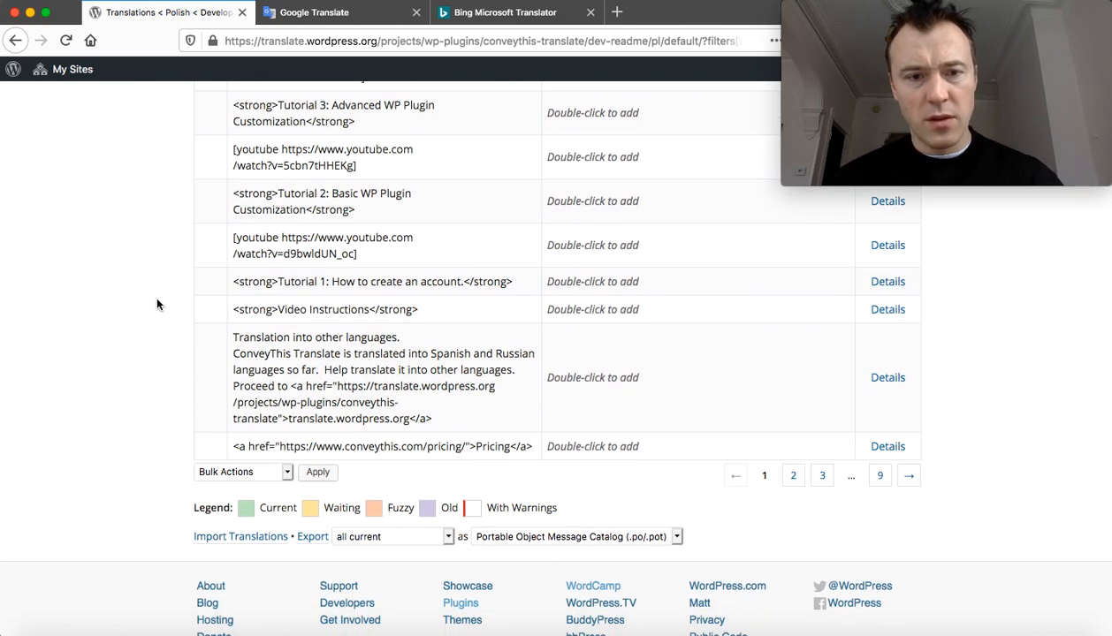
pyautogui.scroll(15, 157, 305)
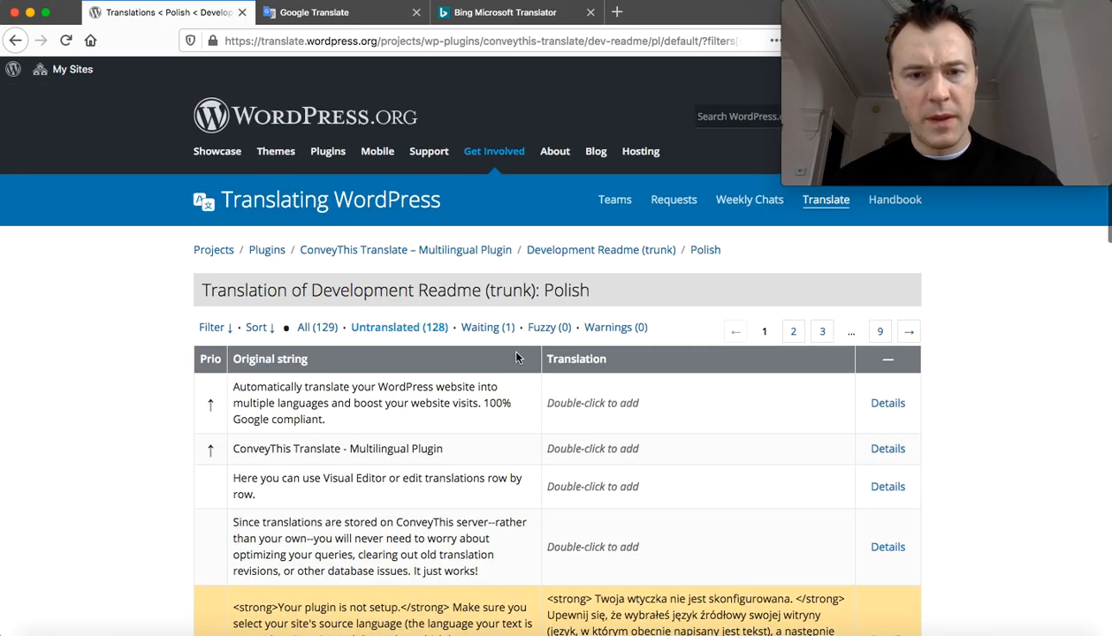
pyautogui.click(399, 327)
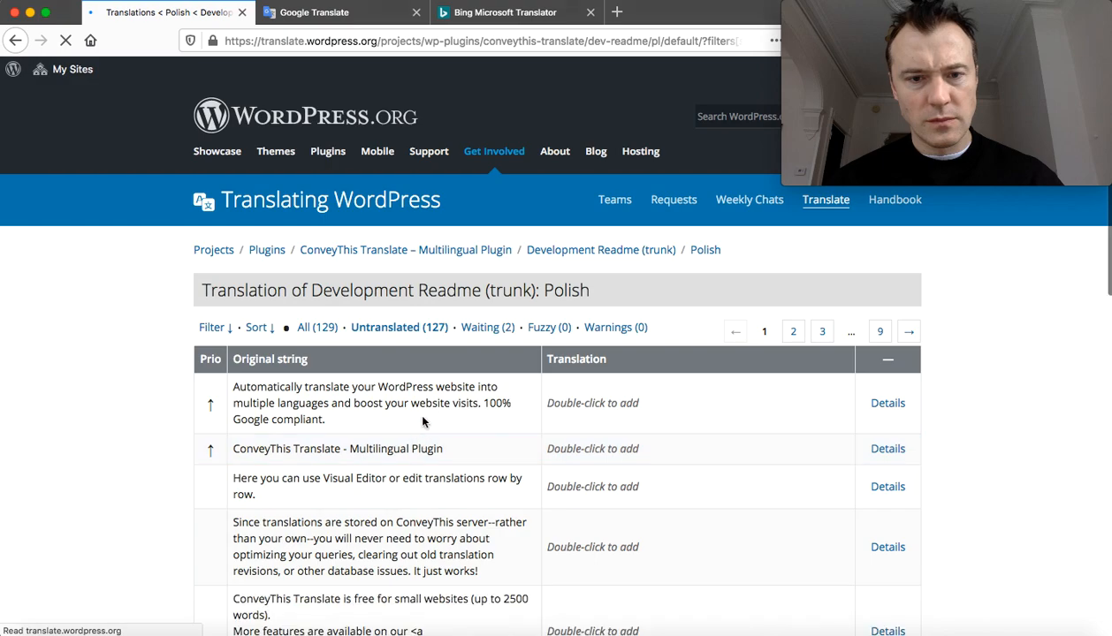
pyautogui.scroll(-15, 436, 402)
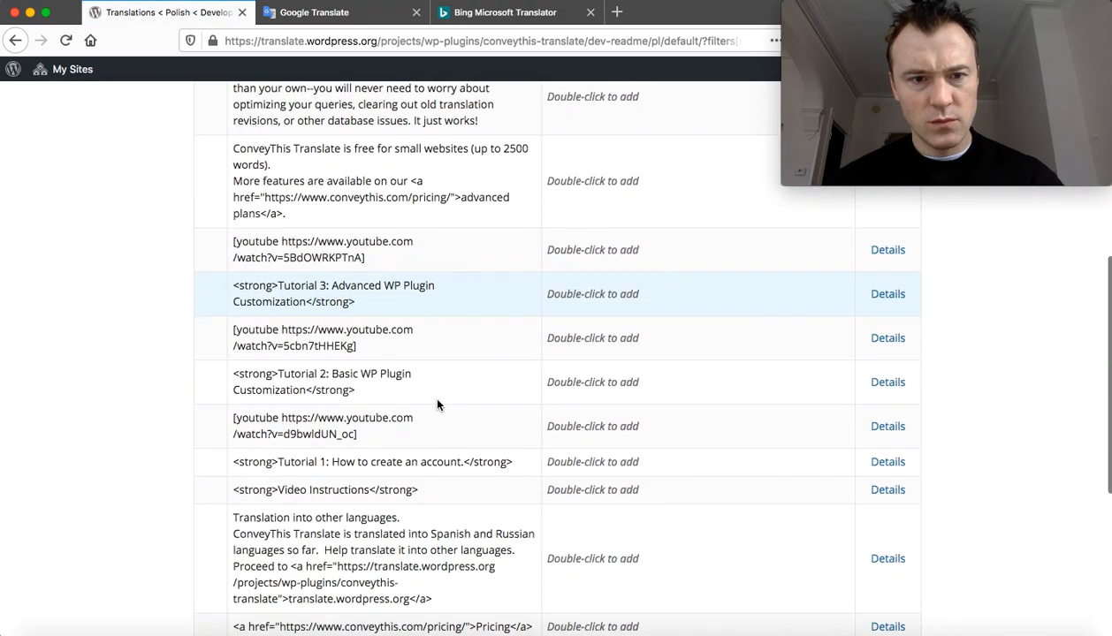
pyautogui.scroll(-3, 437, 405)
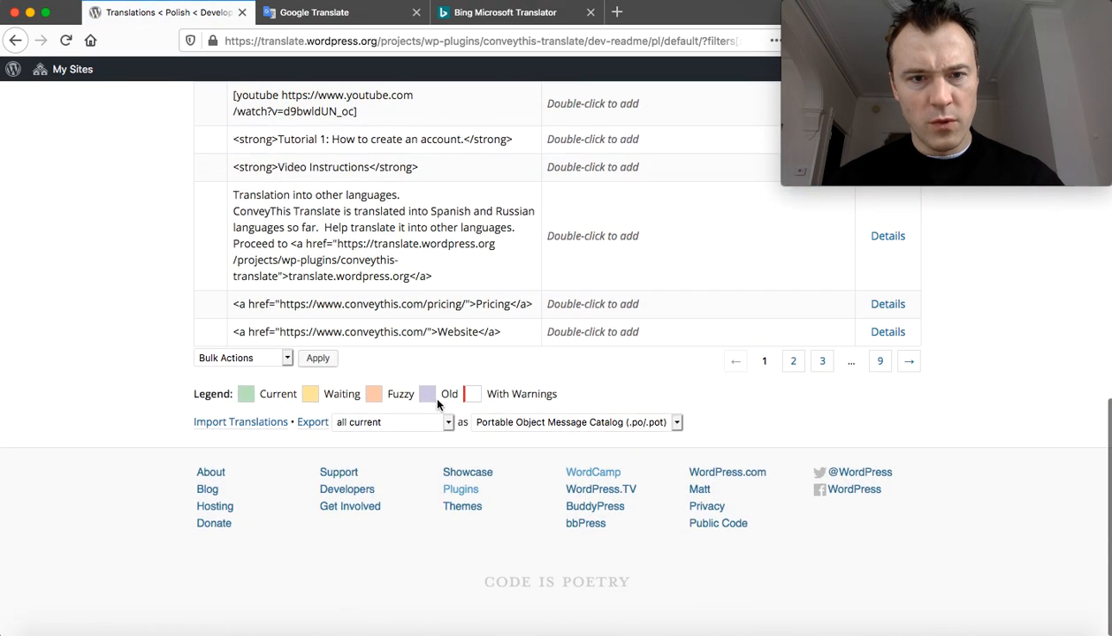
# - Open page 2 of the untranslated readme strings and look through it to the end
pyautogui.click(795, 362)
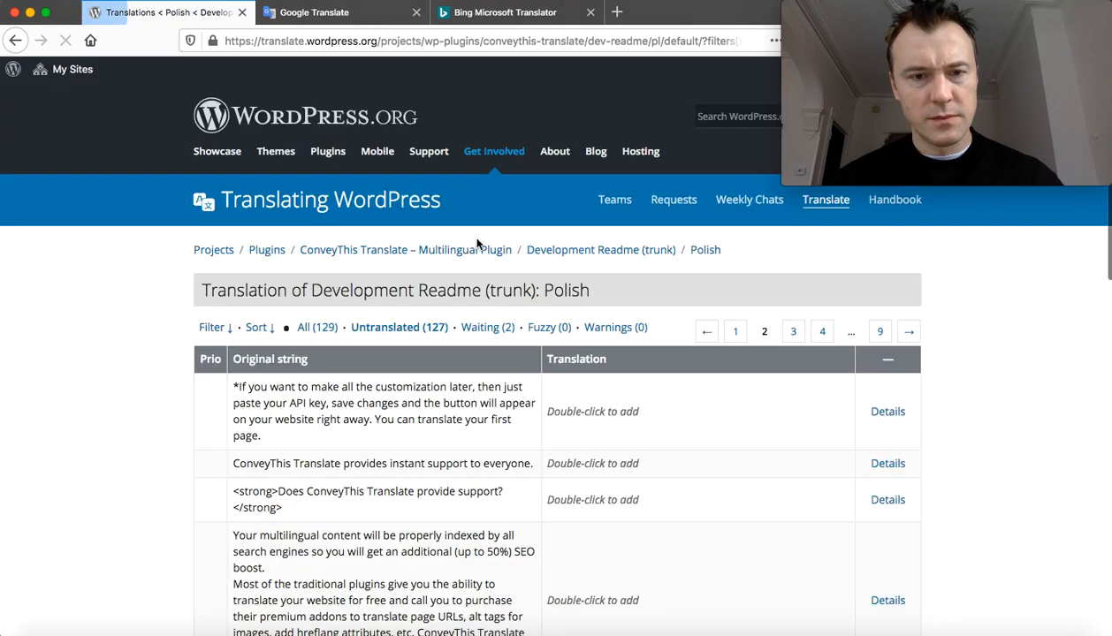
pyautogui.scroll(-6, 413, 361)
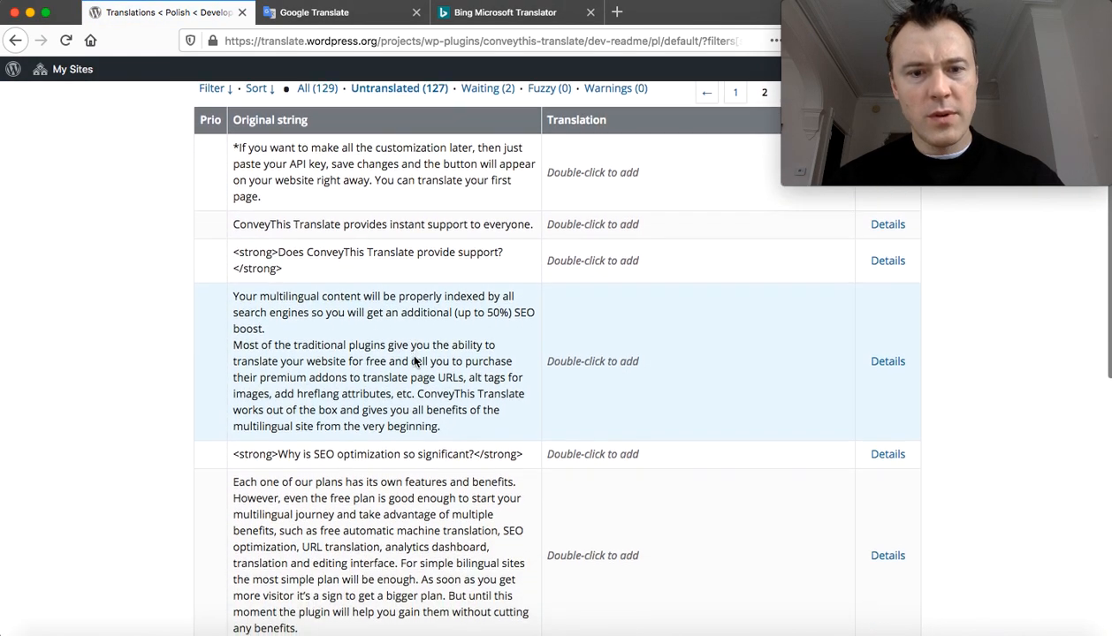
pyautogui.scroll(1, 413, 357)
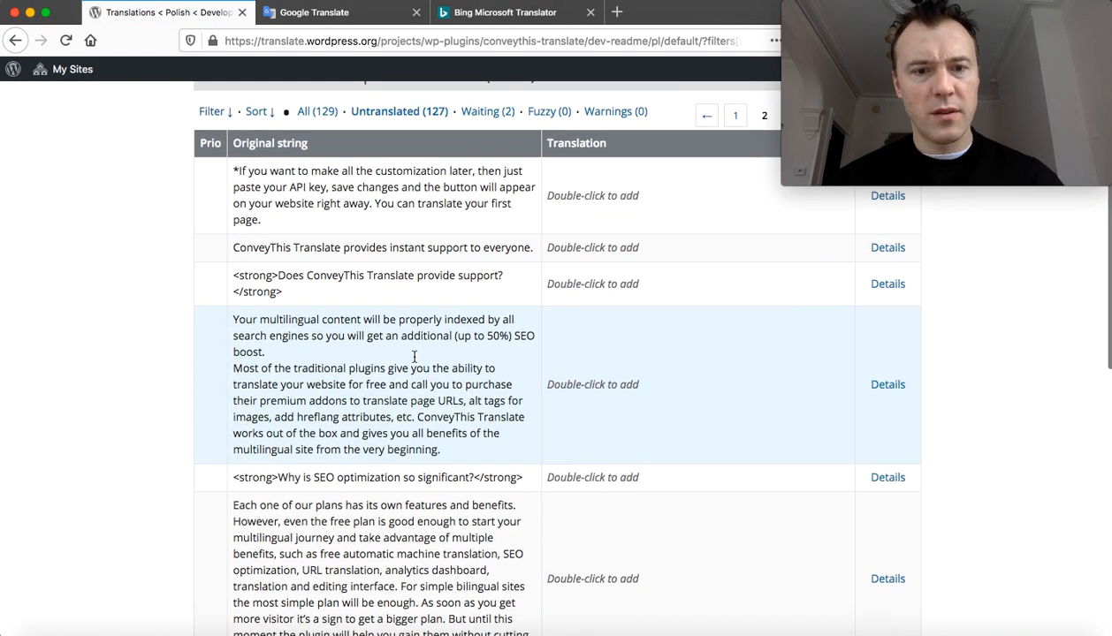
pyautogui.scroll(-7, 414, 359)
pyautogui.scroll(-5, 414, 360)
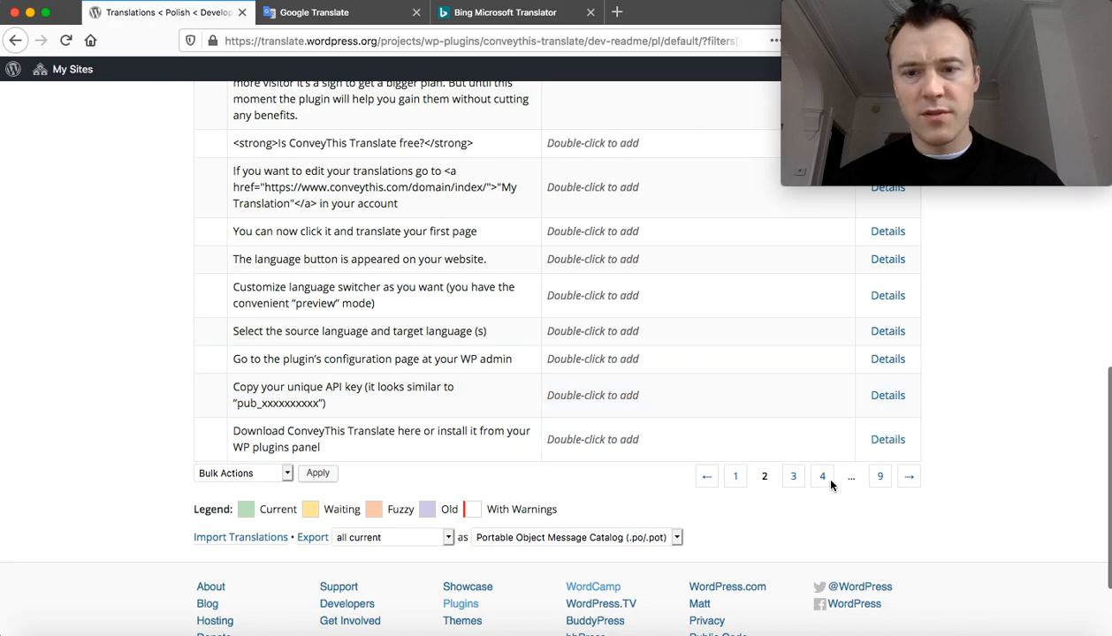
# - Open page 3 of the untranslated readme strings and look through it to the end
pyautogui.click(794, 476)
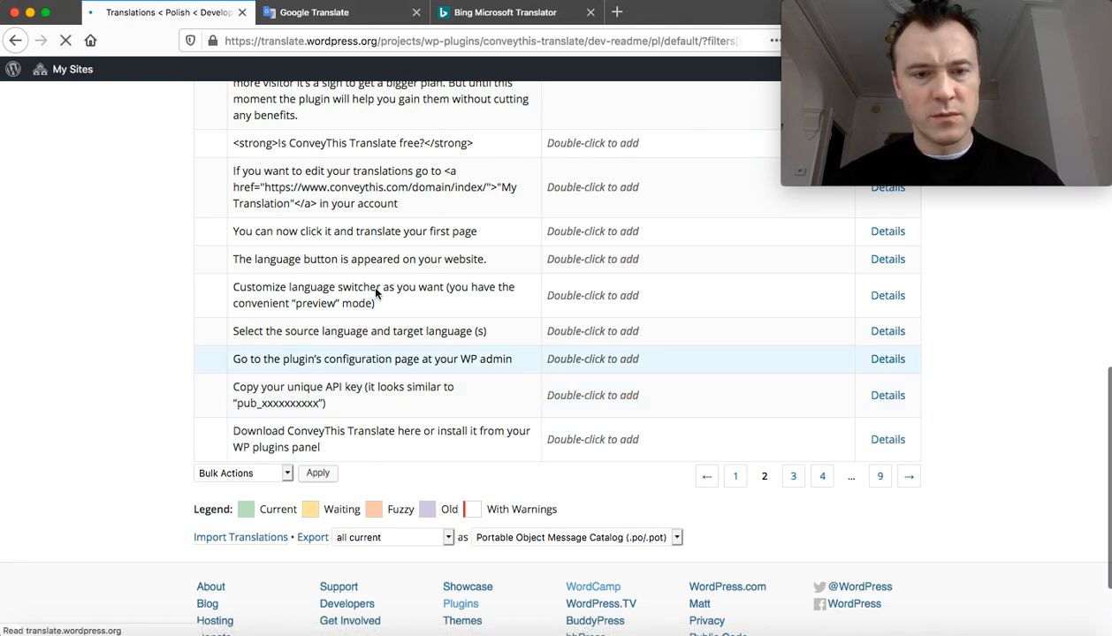
pyautogui.scroll(-3, 378, 340)
pyautogui.scroll(-2, 386, 349)
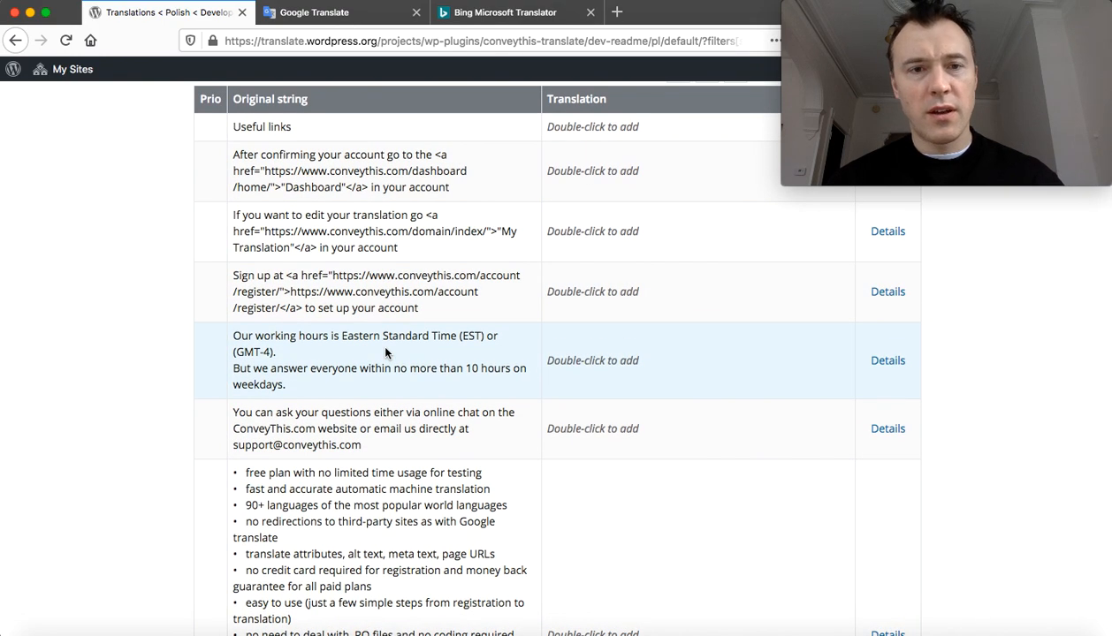
pyautogui.scroll(-4, 385, 352)
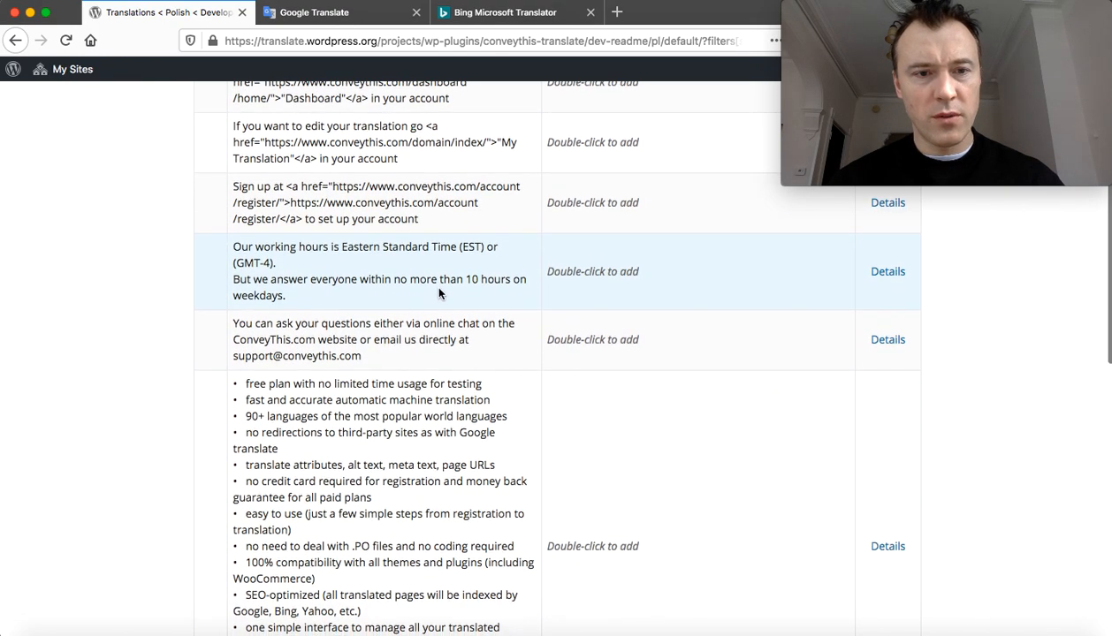
pyautogui.scroll(-14, 439, 293)
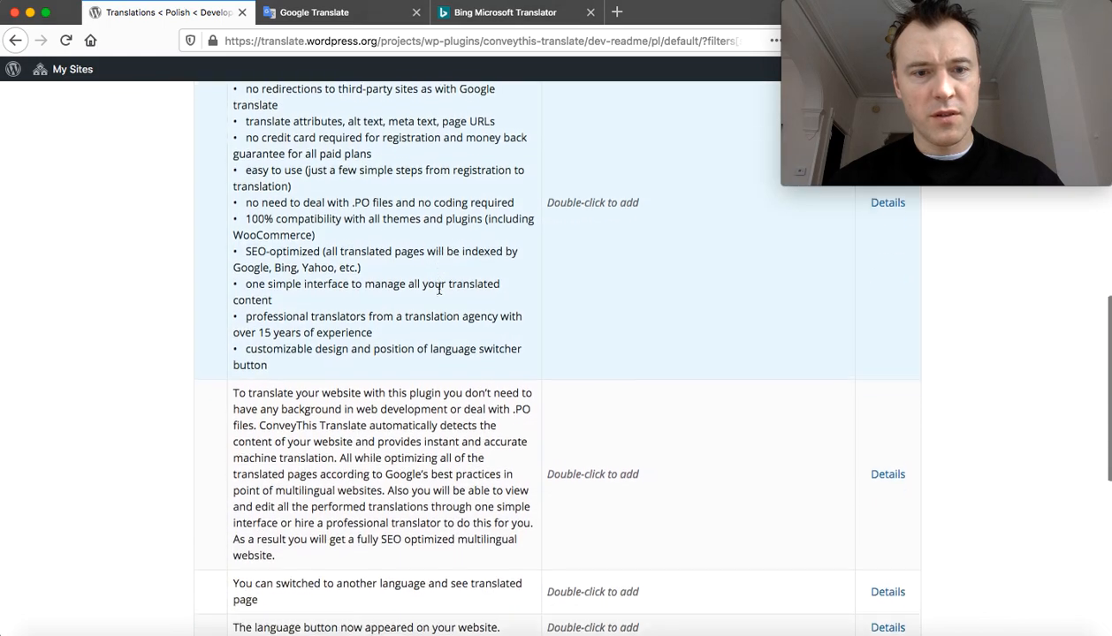
pyautogui.scroll(-10, 439, 292)
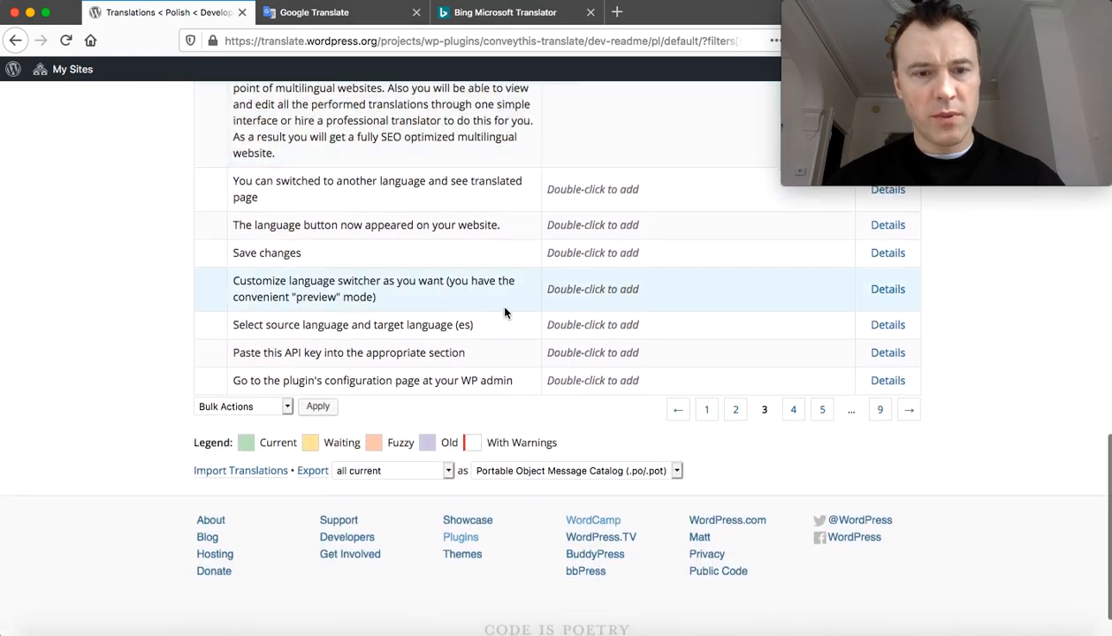
# - Open page 4 of the untranslated readme strings and look for a string containing HTML markup to translate
pyautogui.click(792, 410)
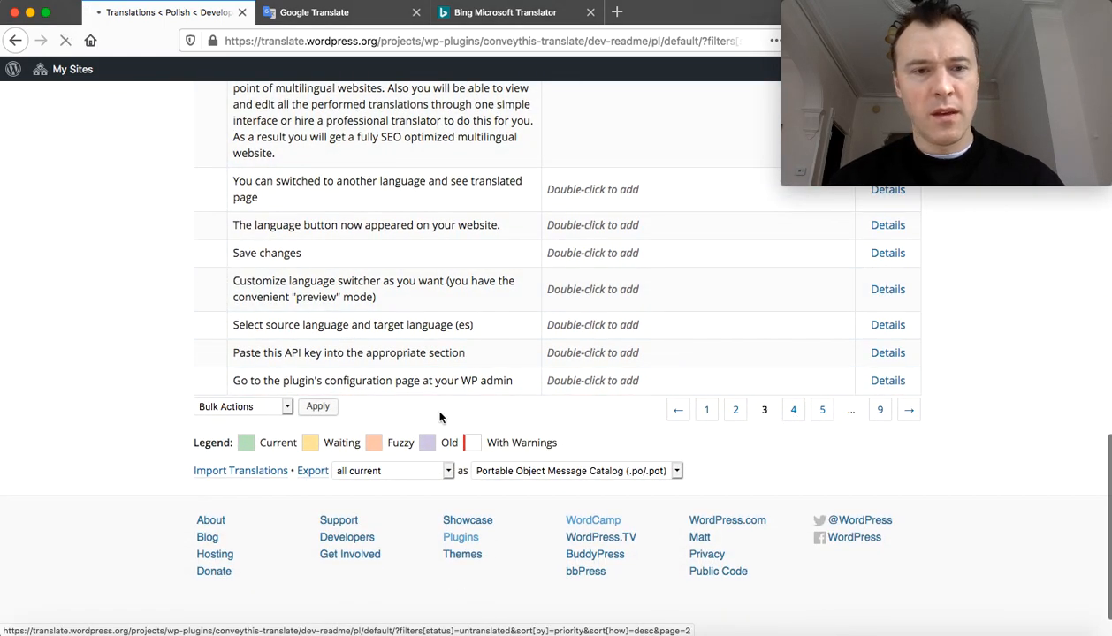
pyautogui.scroll(-9, 187, 292)
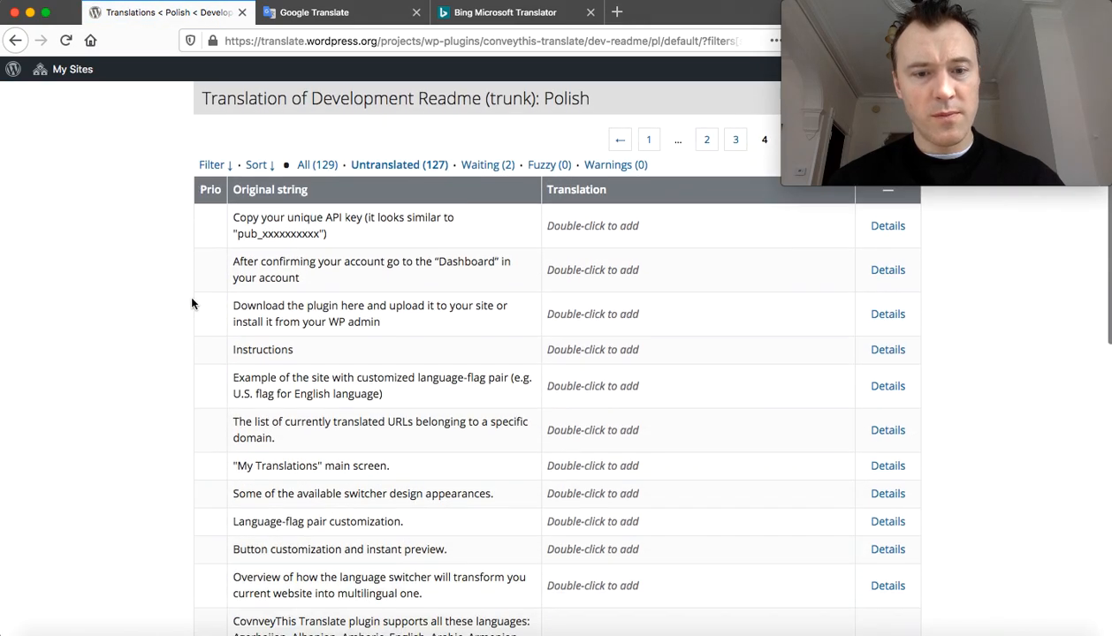
pyautogui.scroll(-7, 420, 240)
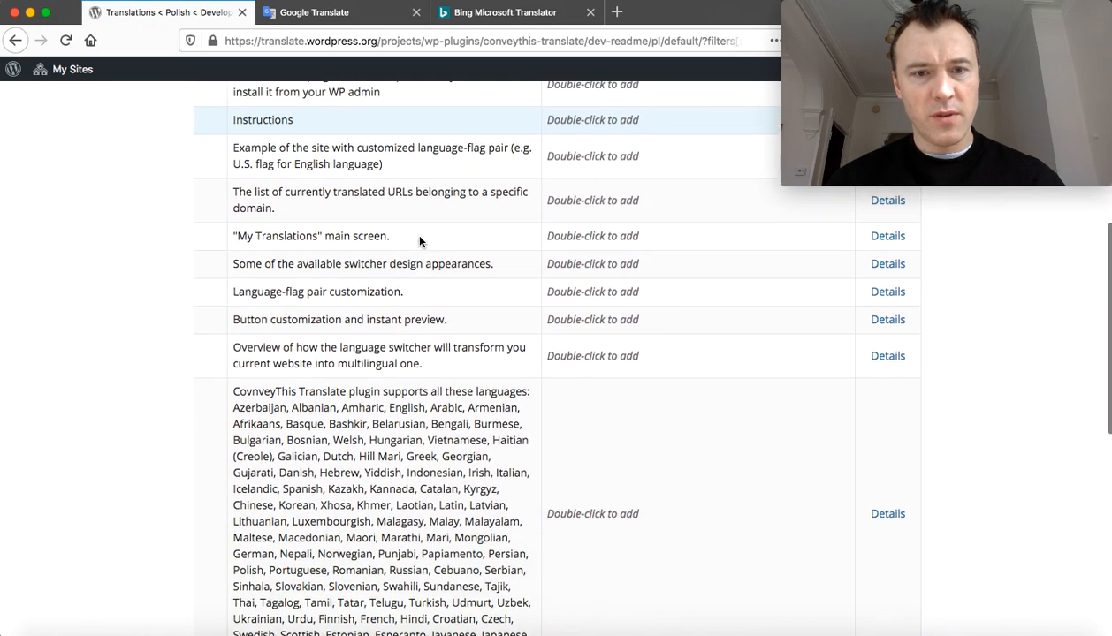
pyautogui.scroll(-7, 419, 237)
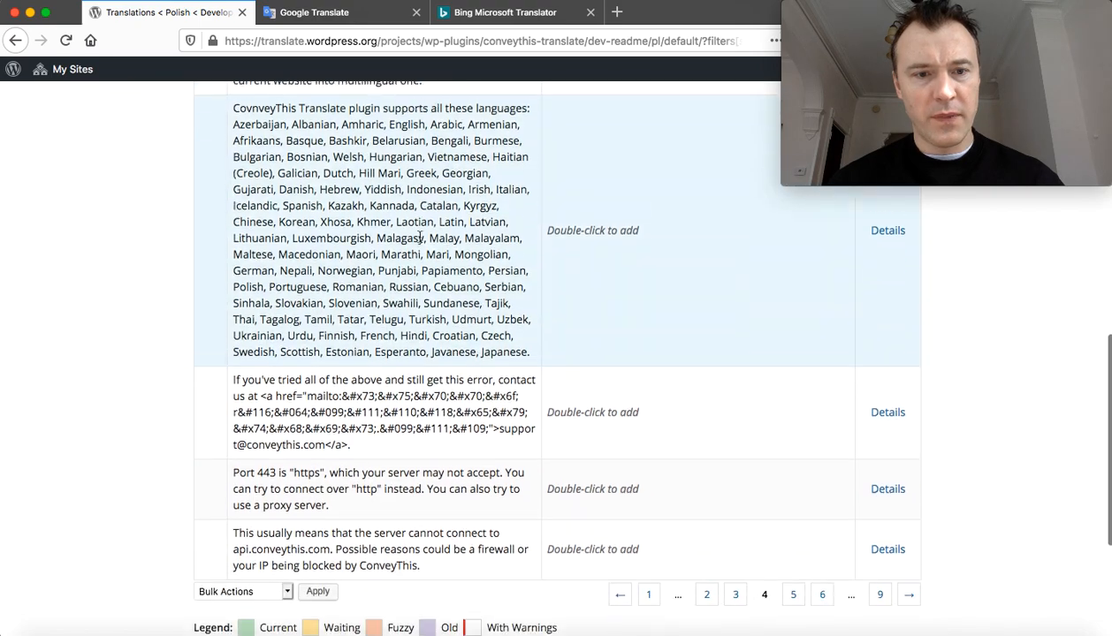
pyautogui.scroll(-1, 420, 236)
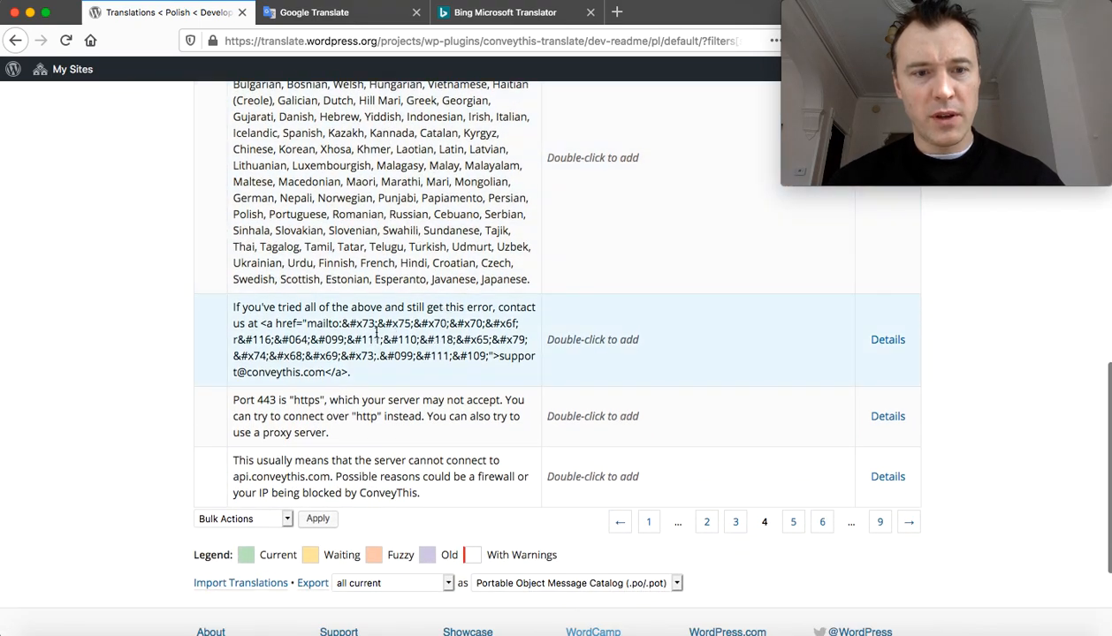
pyautogui.scroll(3, 448, 350)
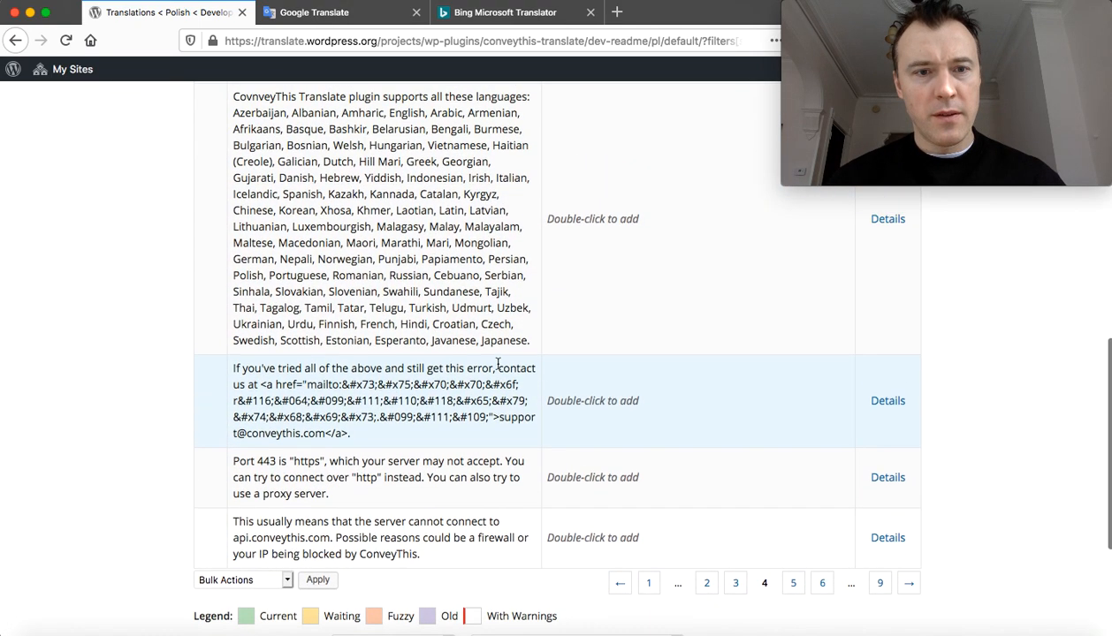
# - Open the "If you've tried all of the above and still get this error" string for translation, insert its original text and copy it
pyautogui.doubleClick(644, 401)
pyautogui.scroll(-4, 124, 345)
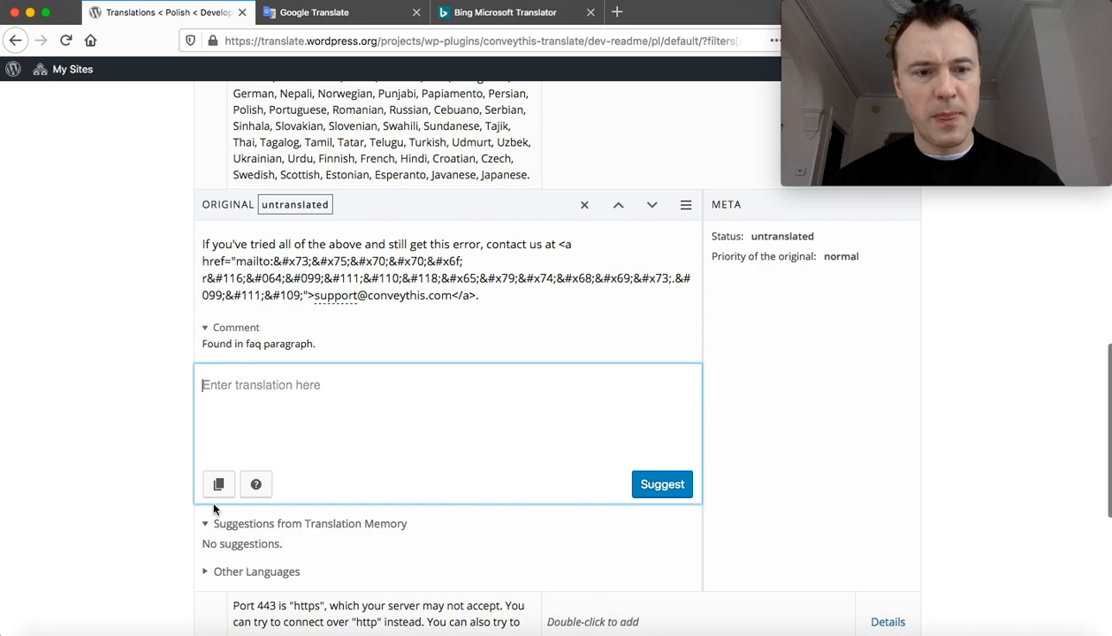
pyautogui.click(219, 484)
pyautogui.hotkey('ctrl', 'a')
pyautogui.hotkey('ctrl', 'c')
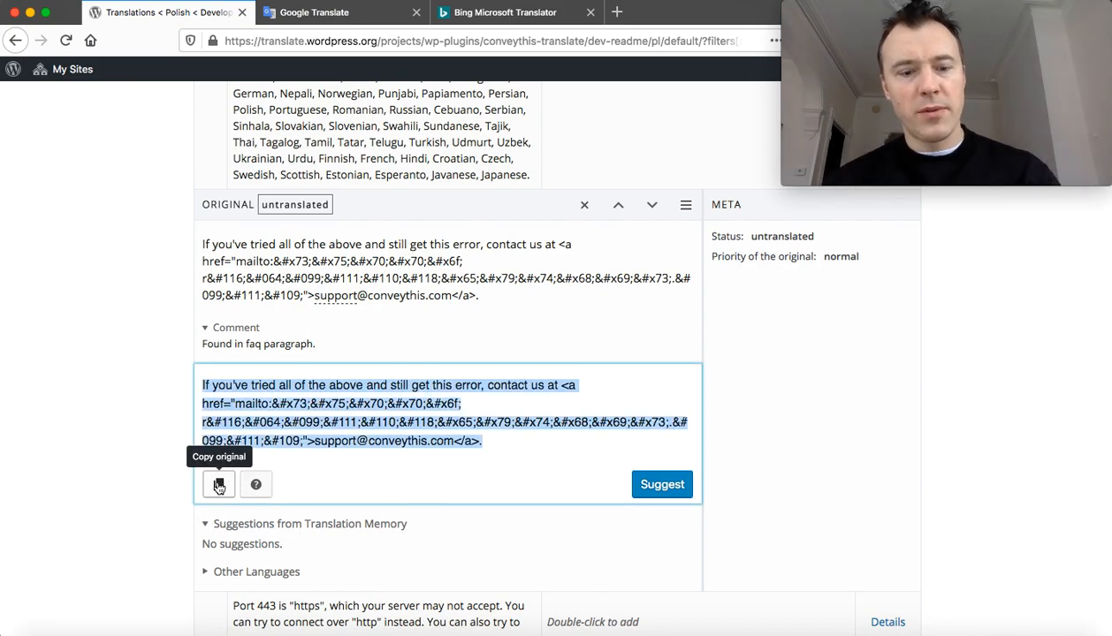
# - Try to translate the copied error-contact string into Polish in Google Translate, replacing the previous source text
pyautogui.click(314, 13)
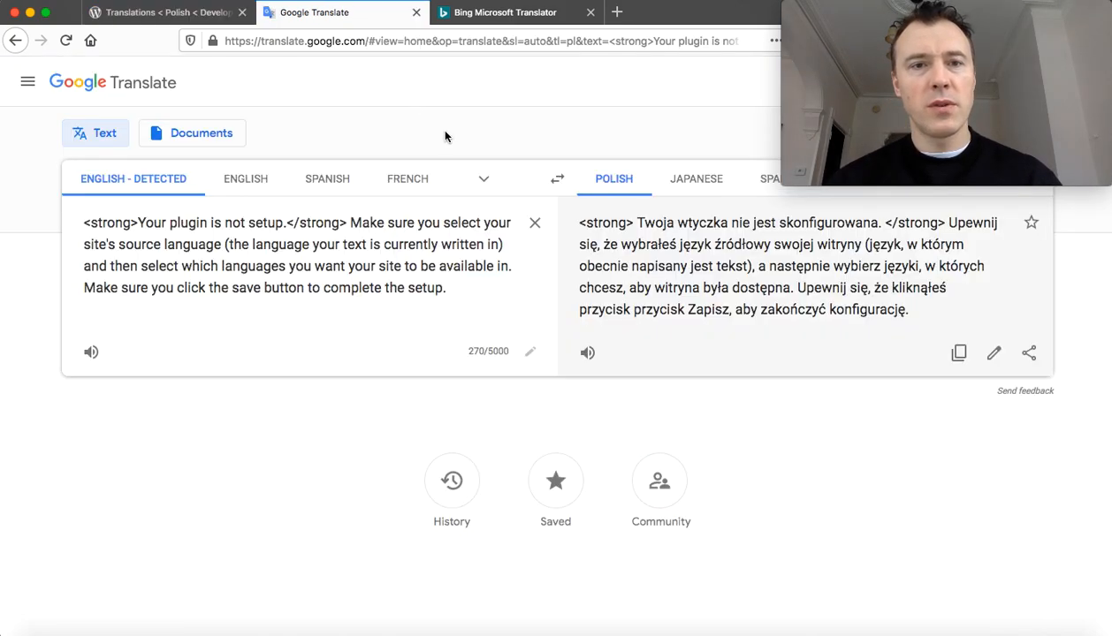
pyautogui.click(534, 224)
pyautogui.hotkey('ctrl', 'v')
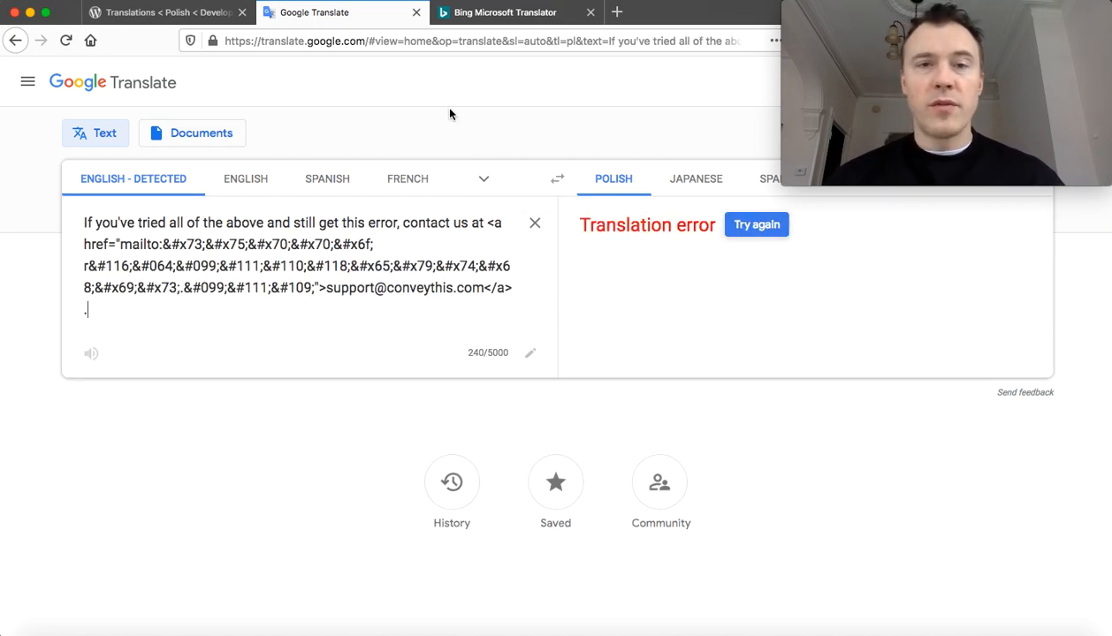
# - Switch to Bing Microsoft Translator, replace its source text with the copied string and copy the Polish translation
pyautogui.click(491, 12)
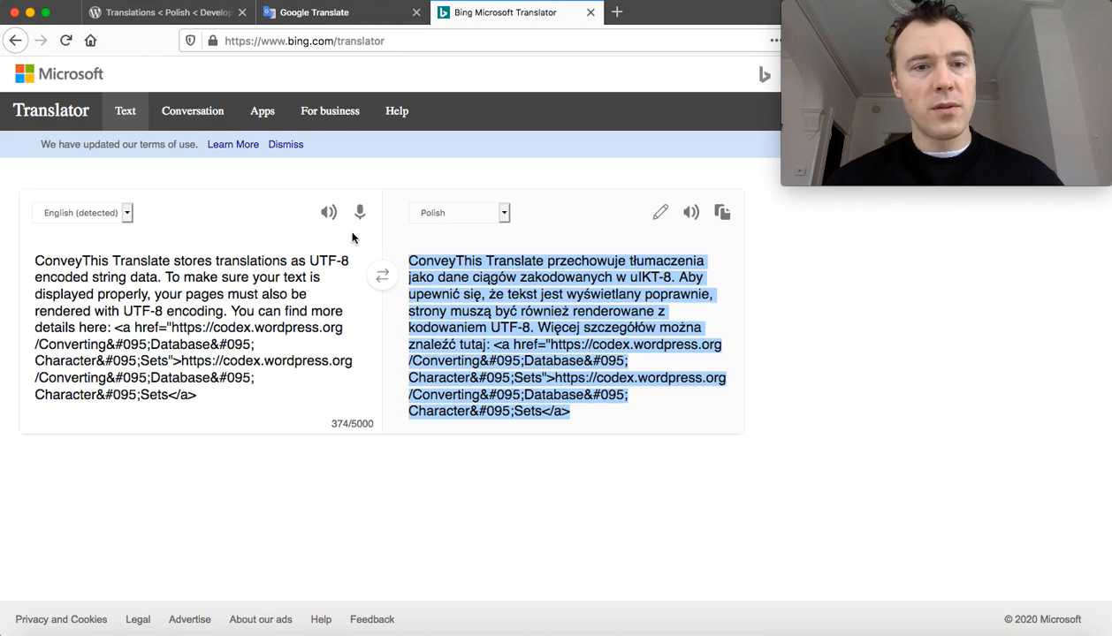
pyautogui.click(216, 316)
pyautogui.hotkey('ctrl', 'a')
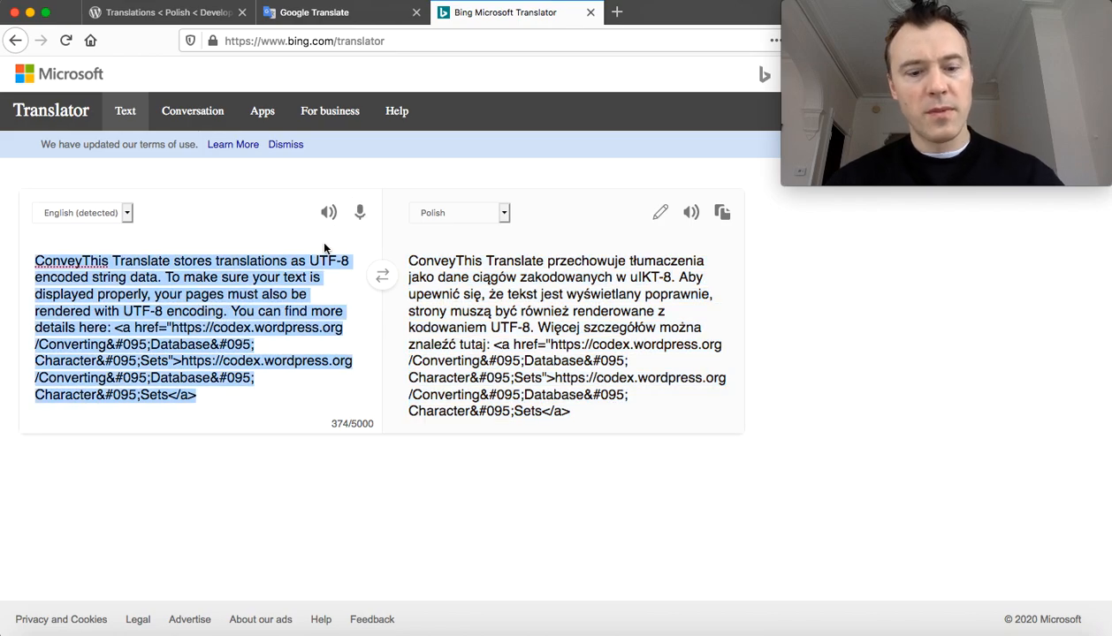
pyautogui.hotkey('ctrl', 'v')
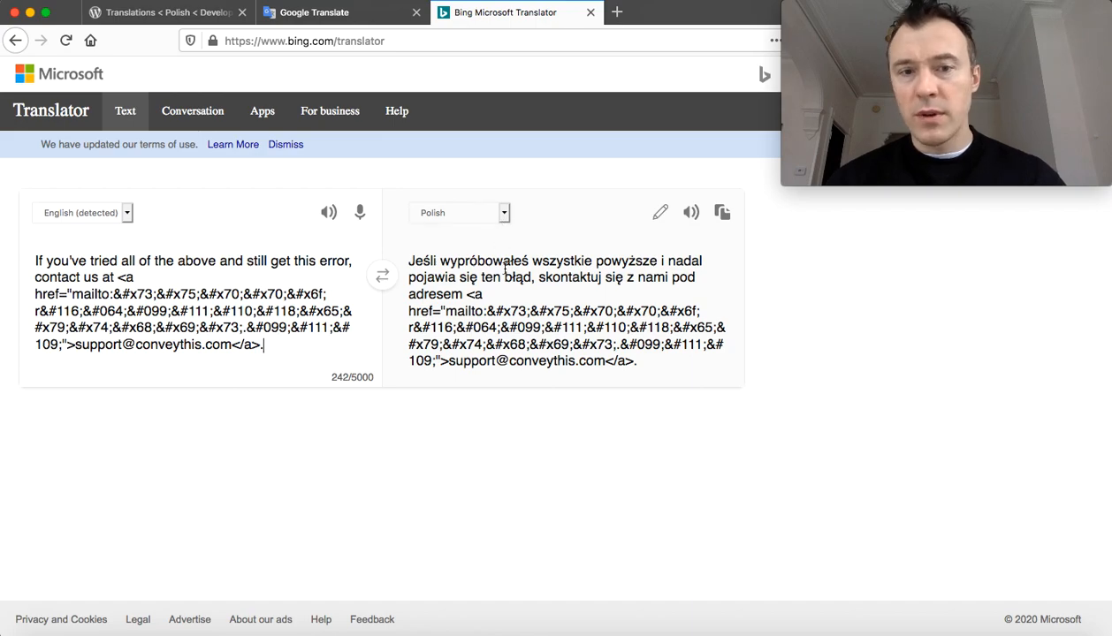
pyautogui.click(718, 212)
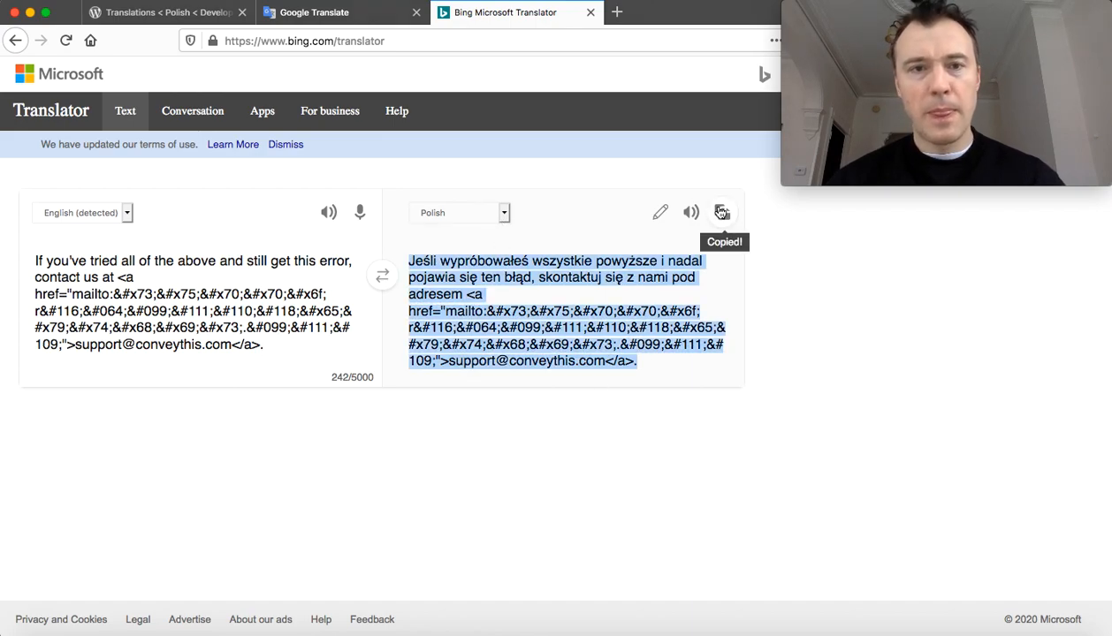
# - Replace the original text in the WordPress translation field with the Polish version, compare the mailto link markup in both texts and submit the suggestion
pyautogui.click(172, 16)
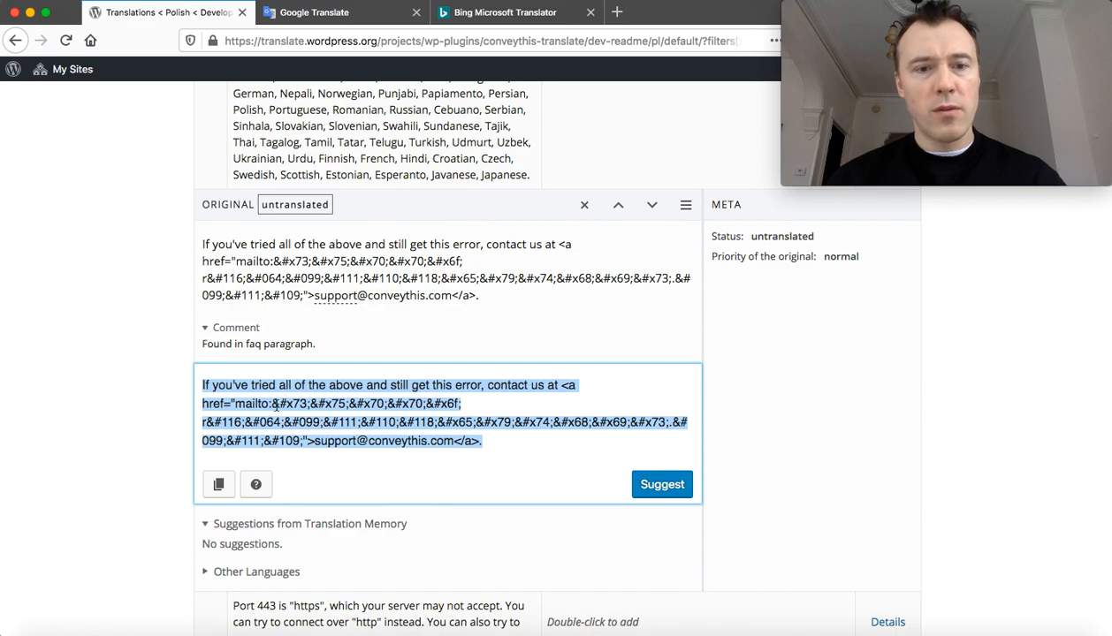
pyautogui.press('super+v')
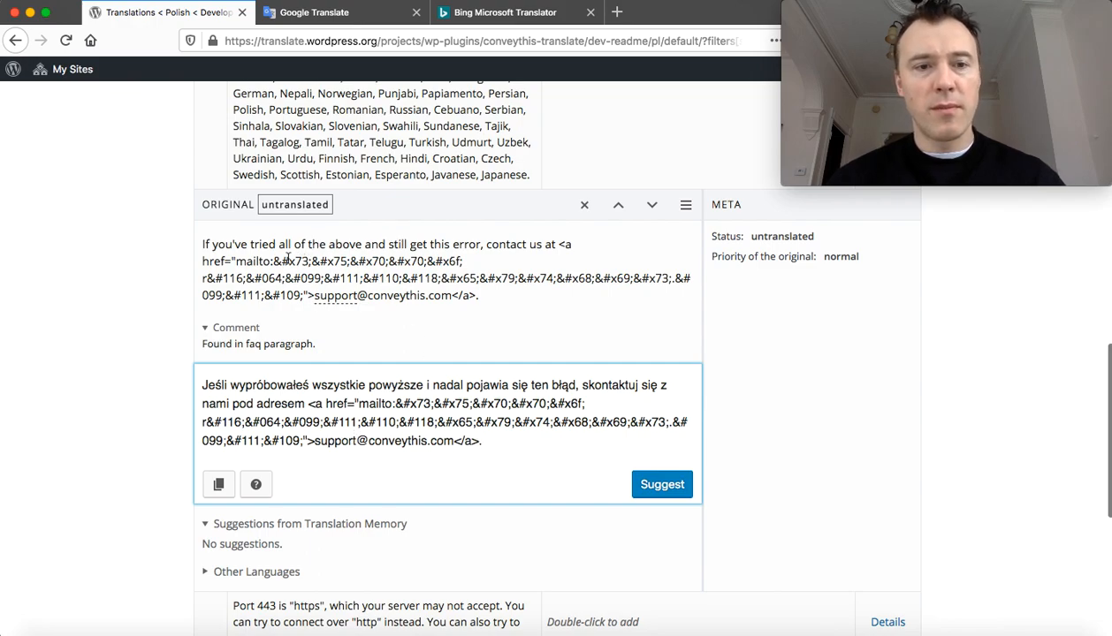
pyautogui.moveTo(557, 245); pyautogui.dragTo(563, 295)
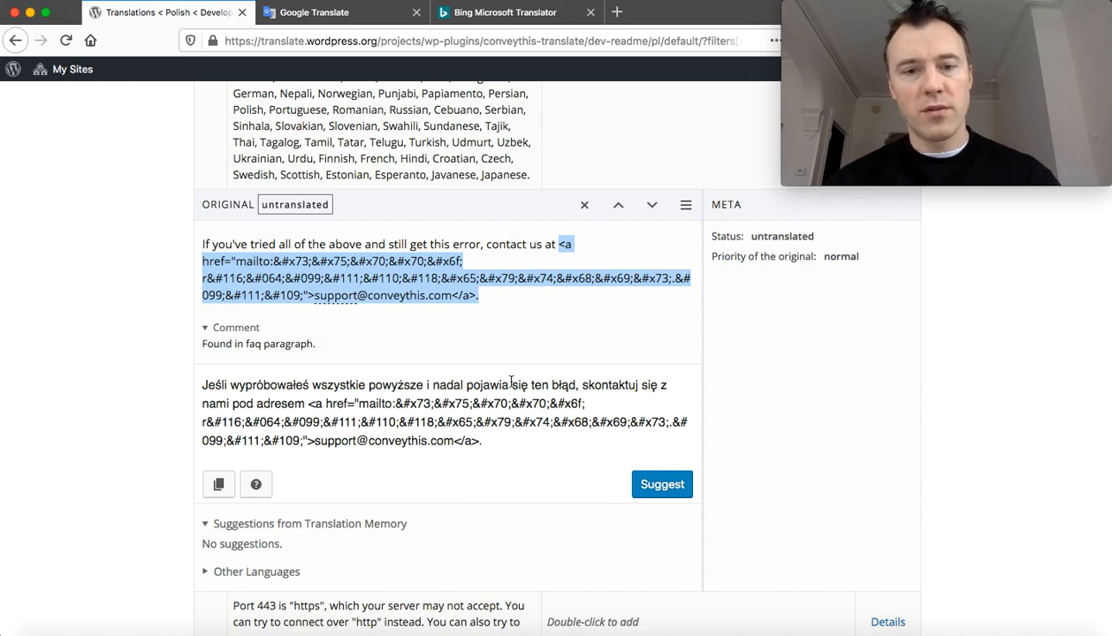
pyautogui.moveTo(310, 405); pyautogui.dragTo(504, 440)
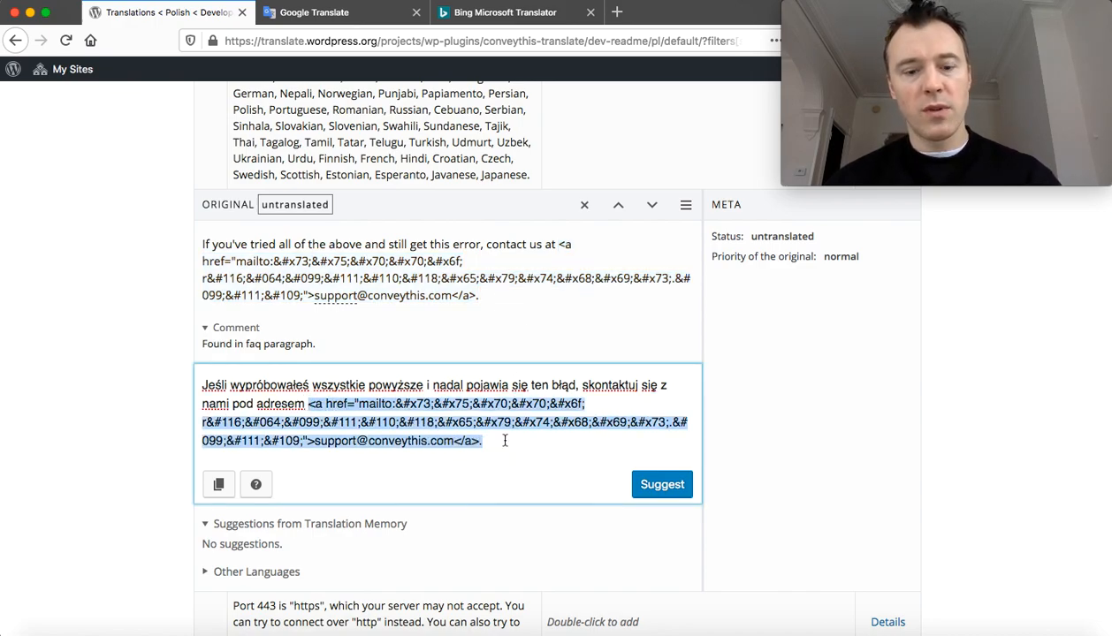
pyautogui.click(504, 440)
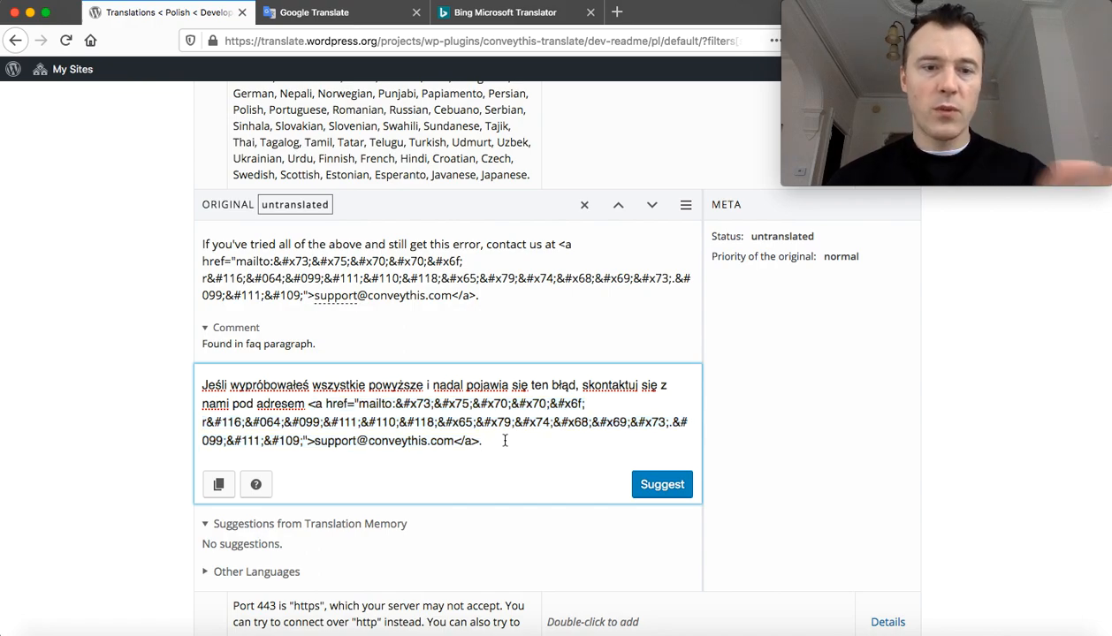
pyautogui.click(658, 484)
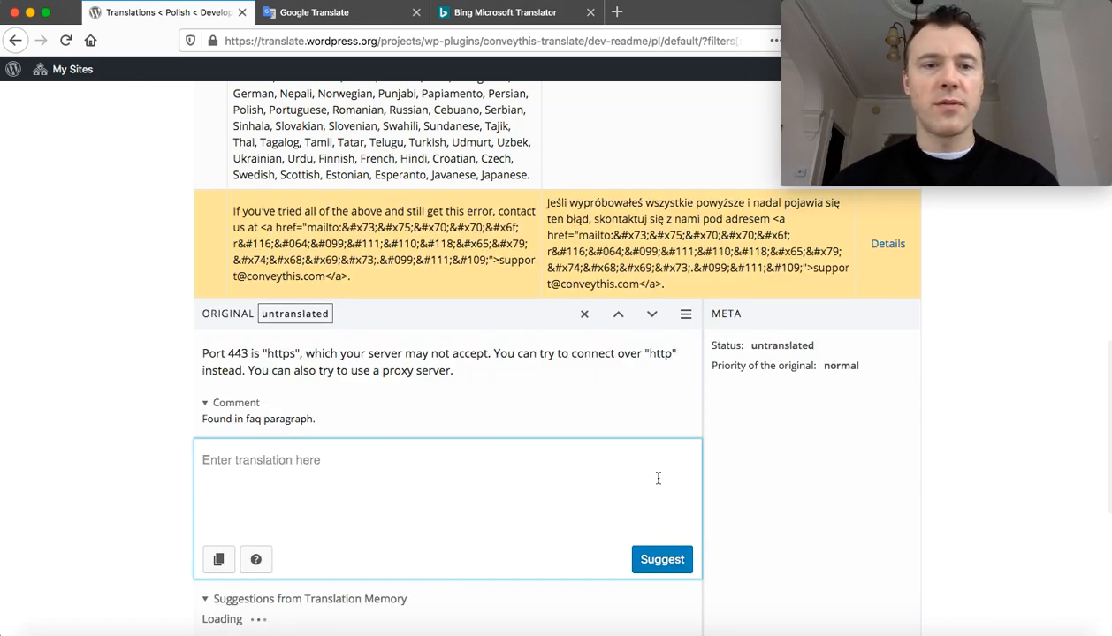
# - Open page 5 of the untranslated readme strings and look through all its entries
pyautogui.scroll(-5, 219, 449)
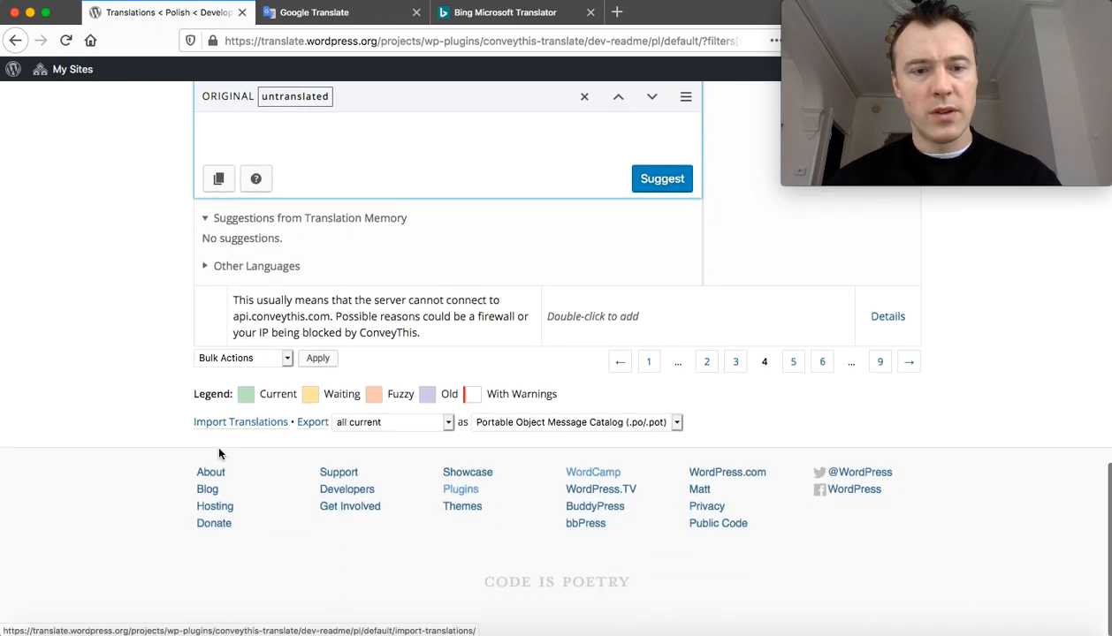
pyautogui.click(793, 364)
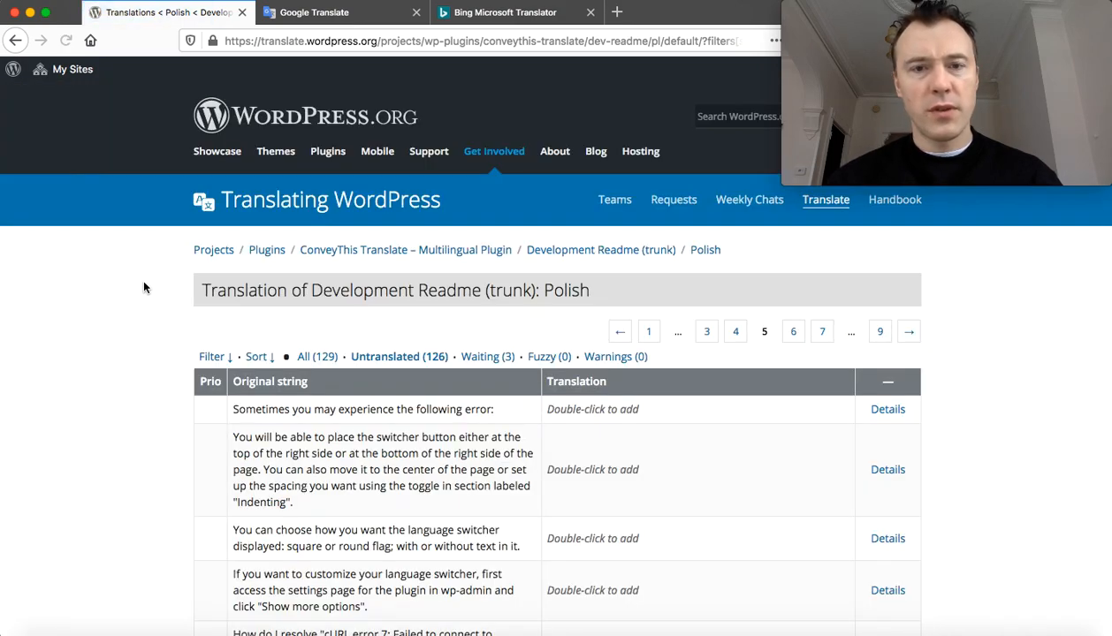
pyautogui.scroll(-10, 144, 287)
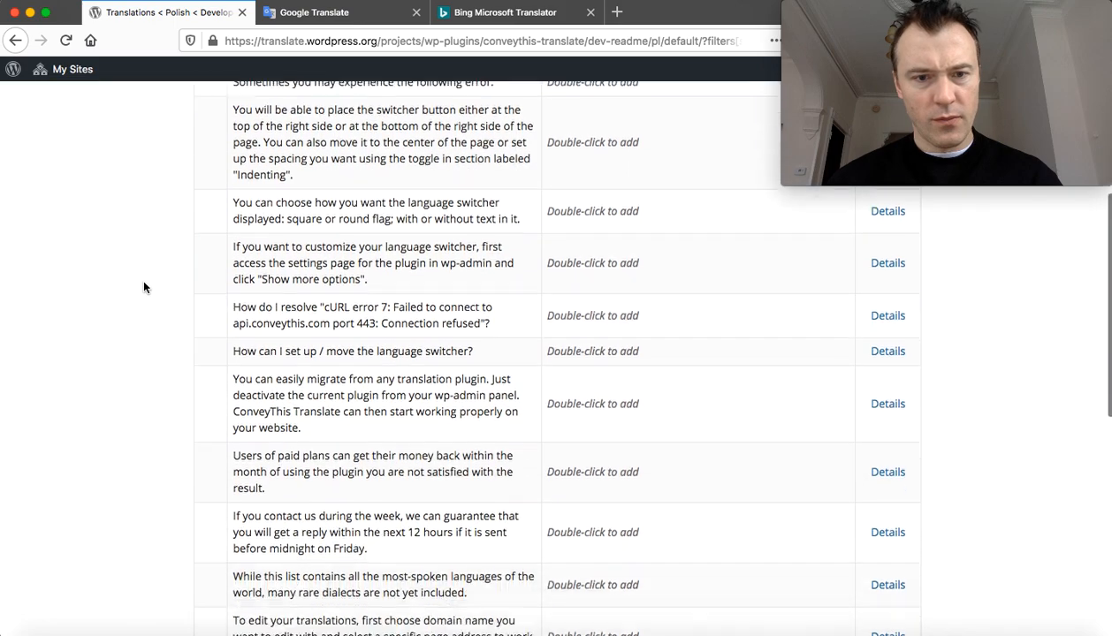
pyautogui.scroll(-1, 144, 287)
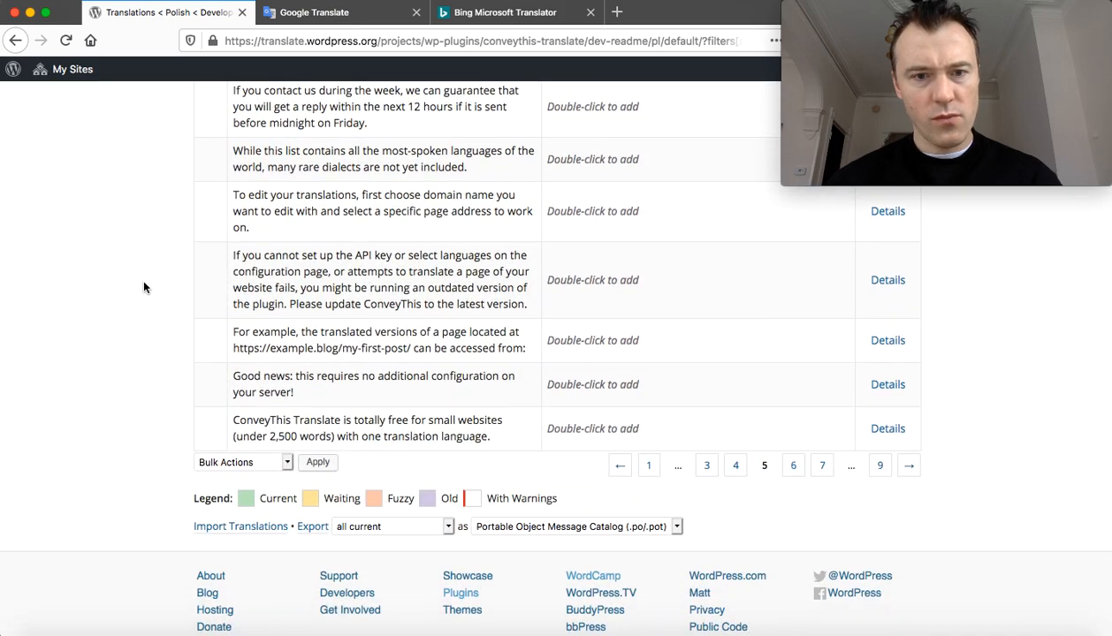
pyautogui.scroll(4, 144, 287)
pyautogui.scroll(5, 144, 287)
pyautogui.scroll(-6, 144, 287)
pyautogui.scroll(-2, 144, 287)
# - Open page 6 of the untranslated readme strings and look through its entries
pyautogui.click(795, 361)
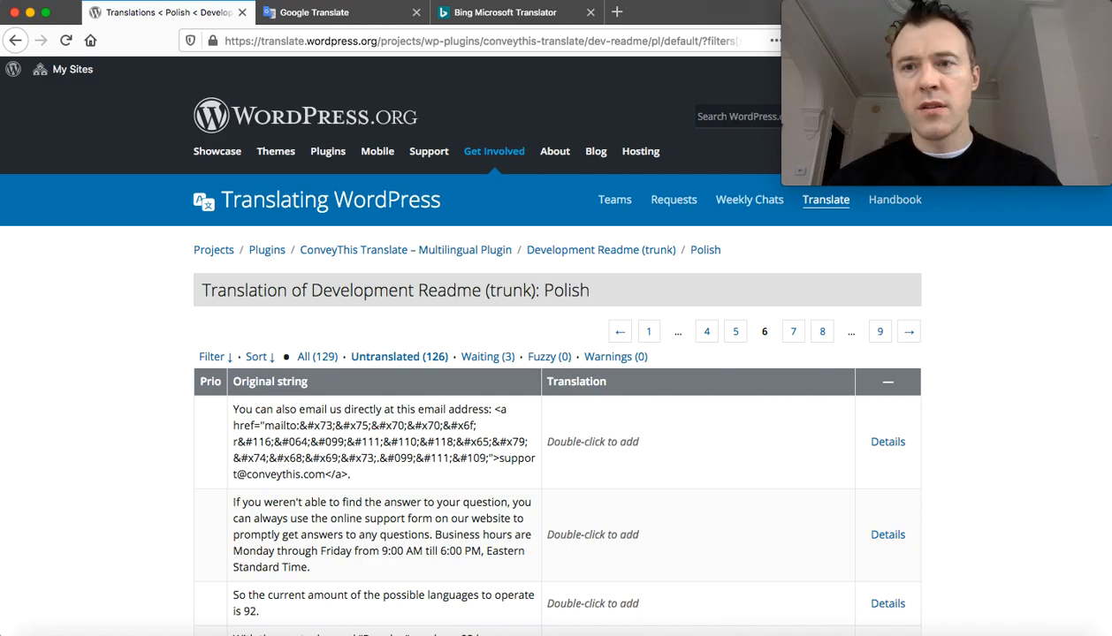
pyautogui.scroll(-5, 41, 262)
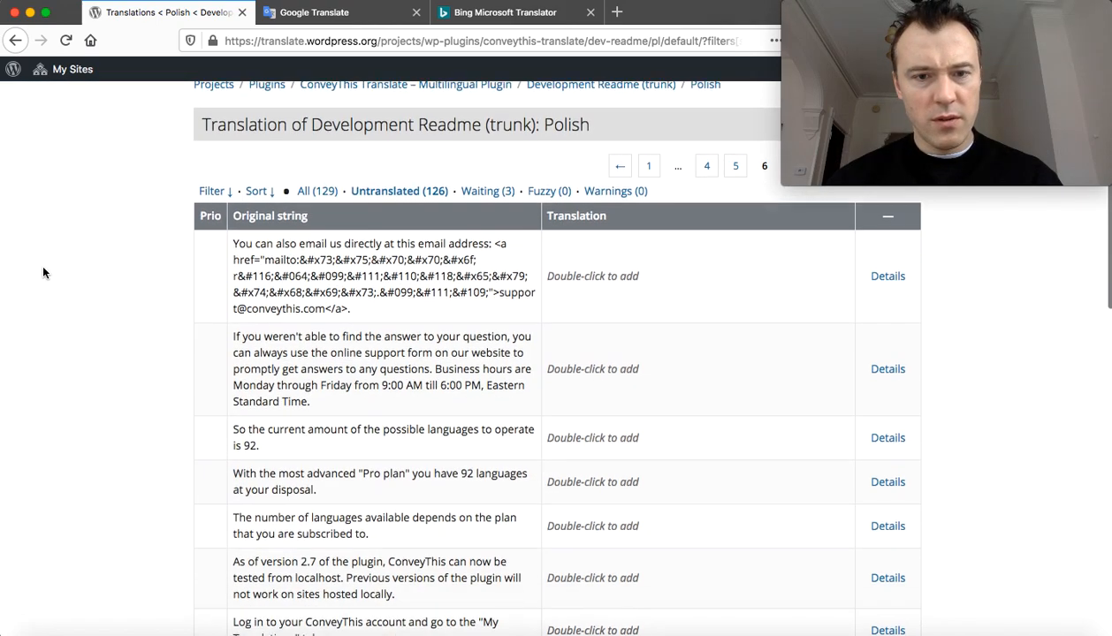
pyautogui.scroll(-1, 96, 218)
pyautogui.scroll(1, 95, 218)
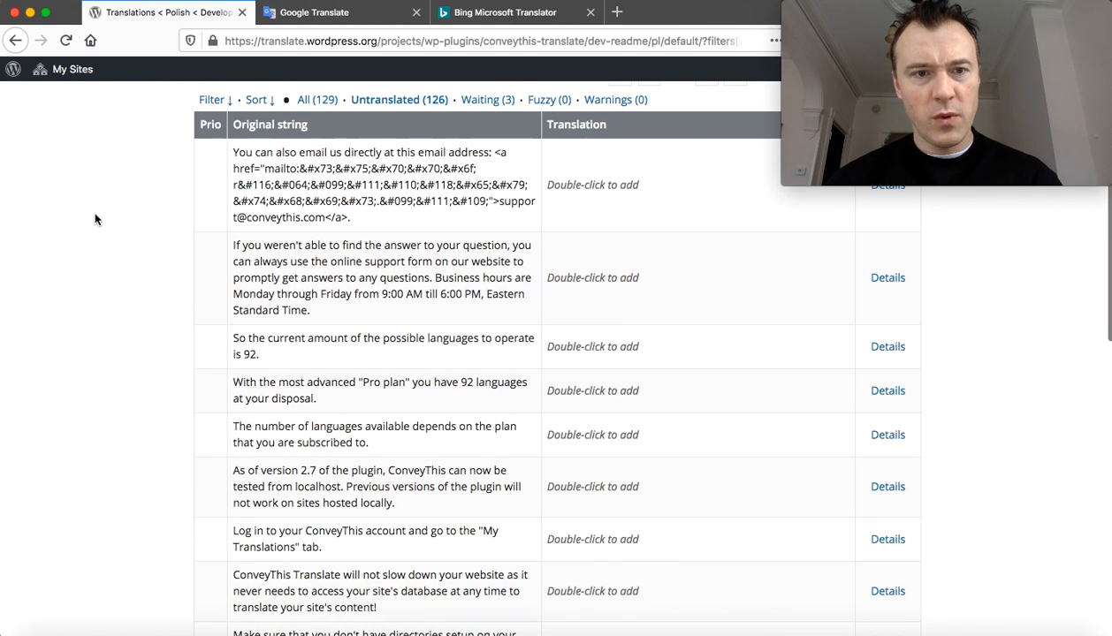
pyautogui.scroll(-1, 96, 218)
pyautogui.scroll(-4, 95, 219)
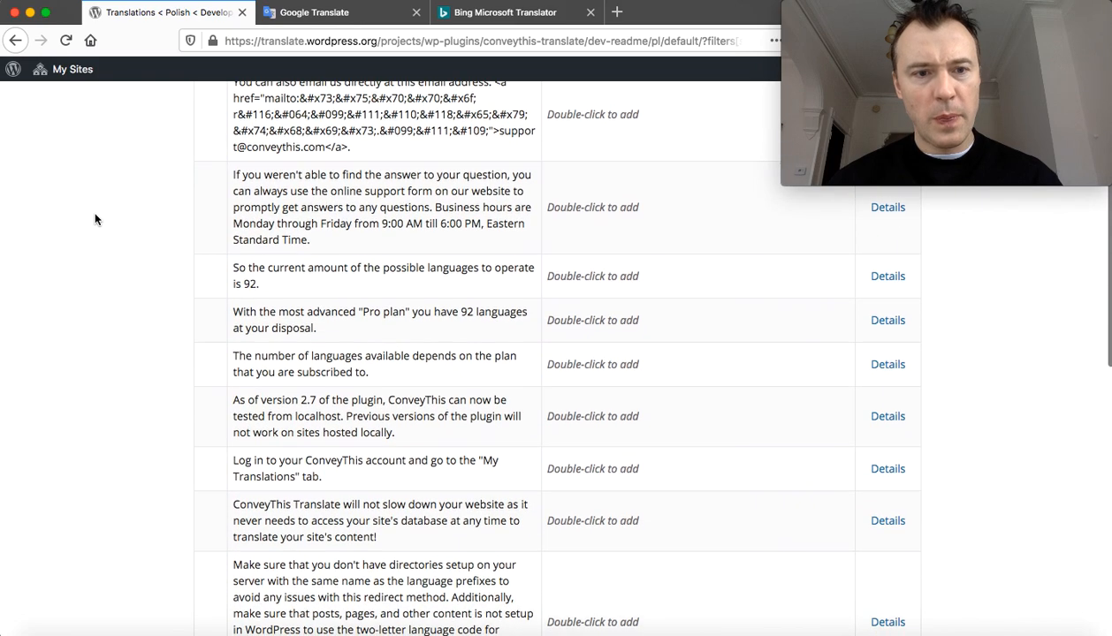
pyautogui.scroll(-7, 96, 219)
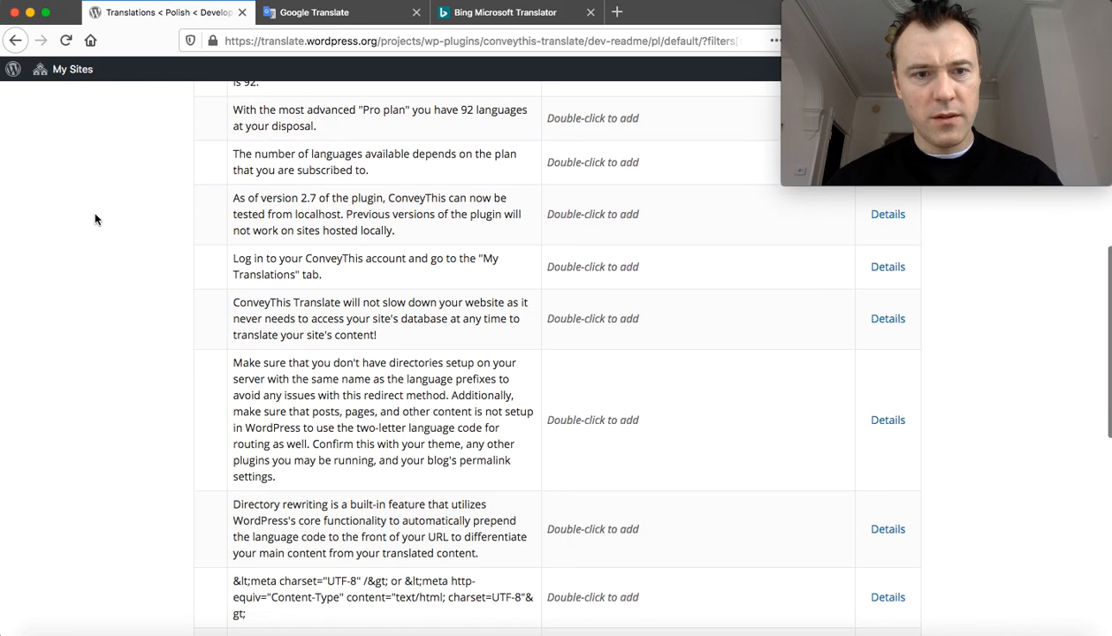
pyautogui.scroll(-4, 95, 219)
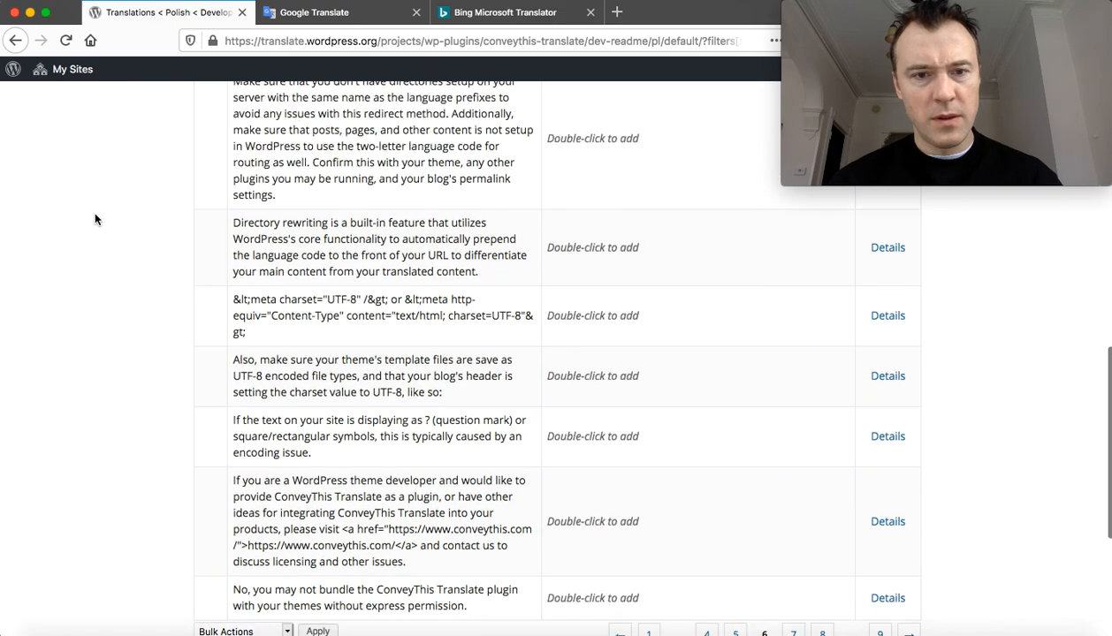
# - Copy the original meta charset UTF-8 string unchanged into its Polish translation and submit it as a suggestion
pyautogui.scroll(-2, 95, 219)
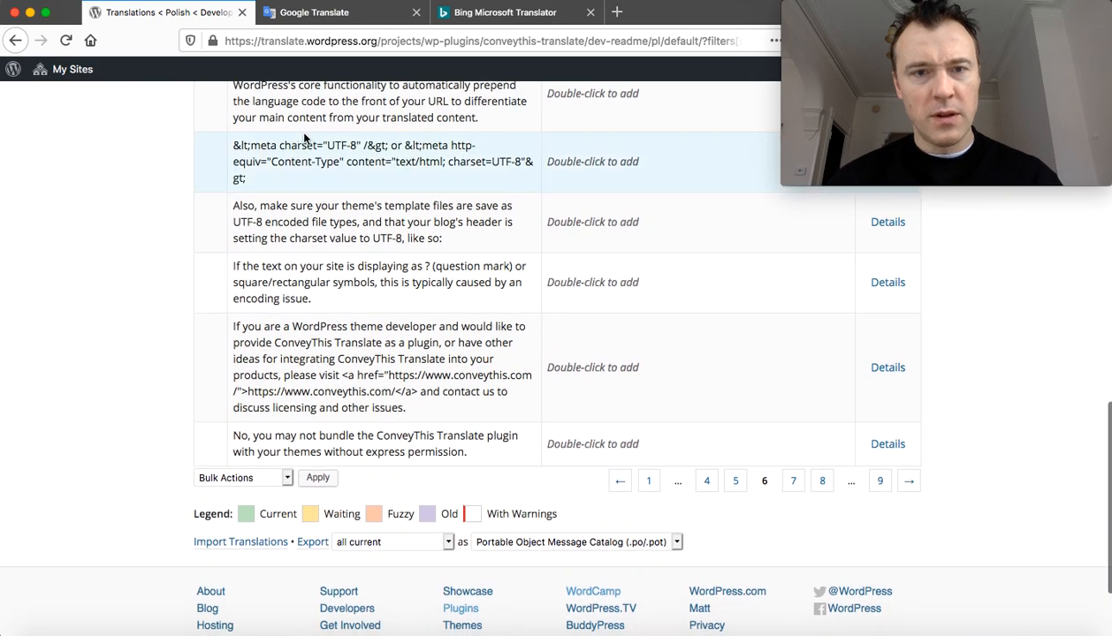
pyautogui.doubleClick(631, 164)
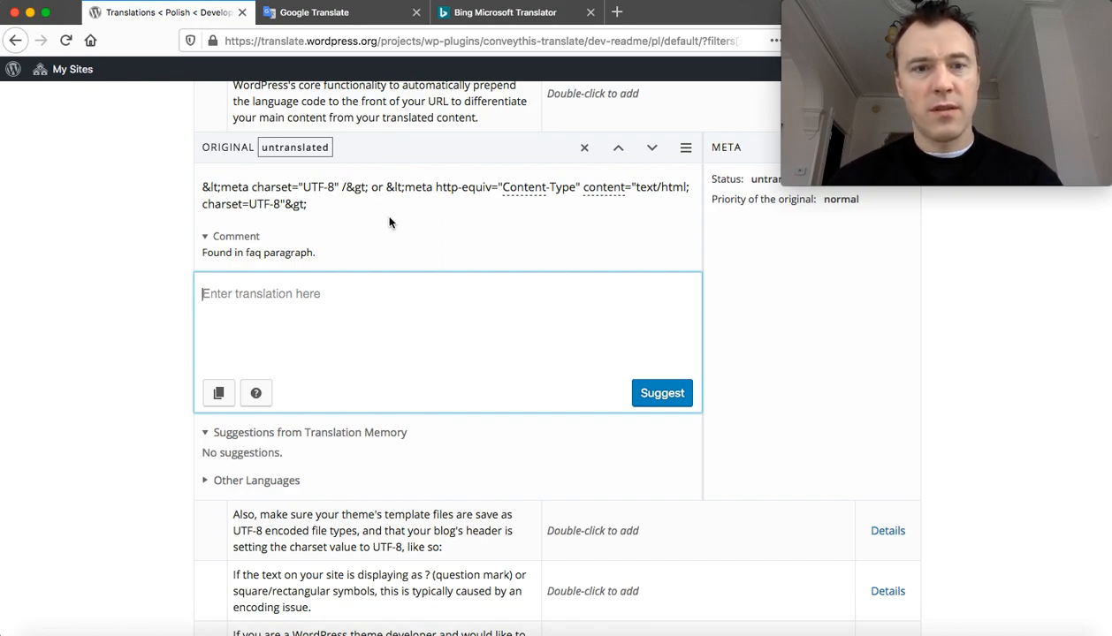
pyautogui.click(219, 394)
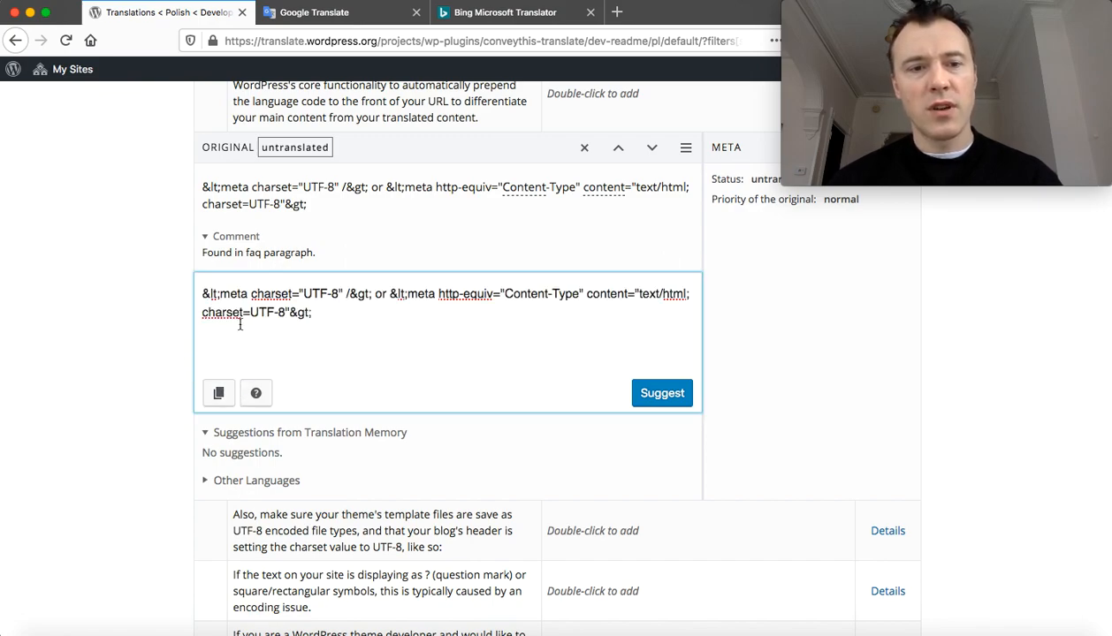
pyautogui.click(671, 398)
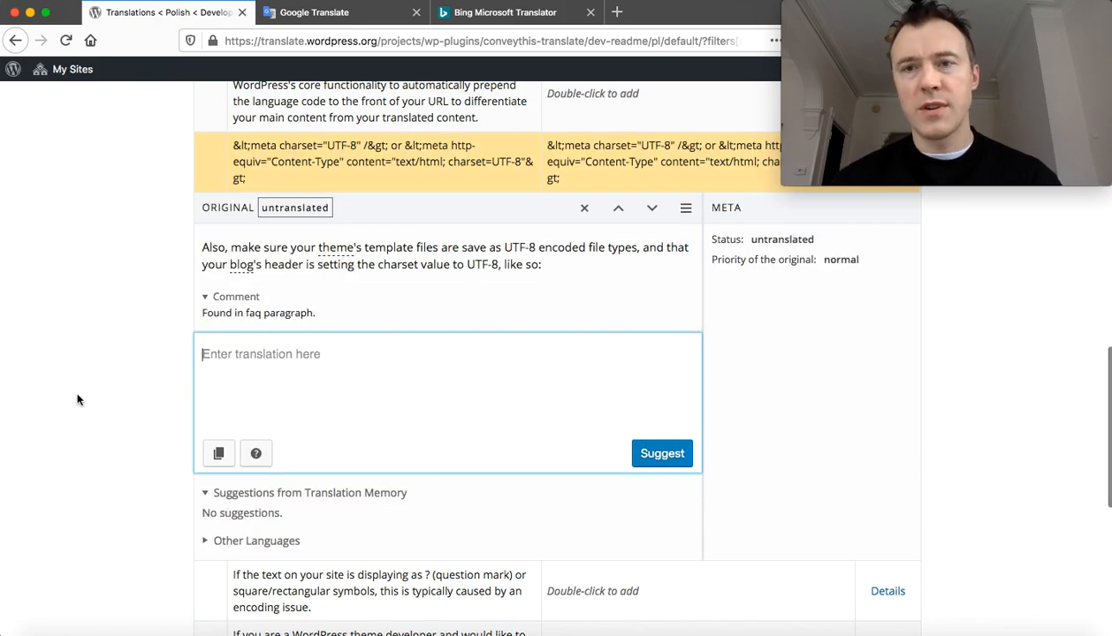
# - Open page 7 of the untranslated readme strings and look for short entries to translate
pyautogui.scroll(-8, 137, 280)
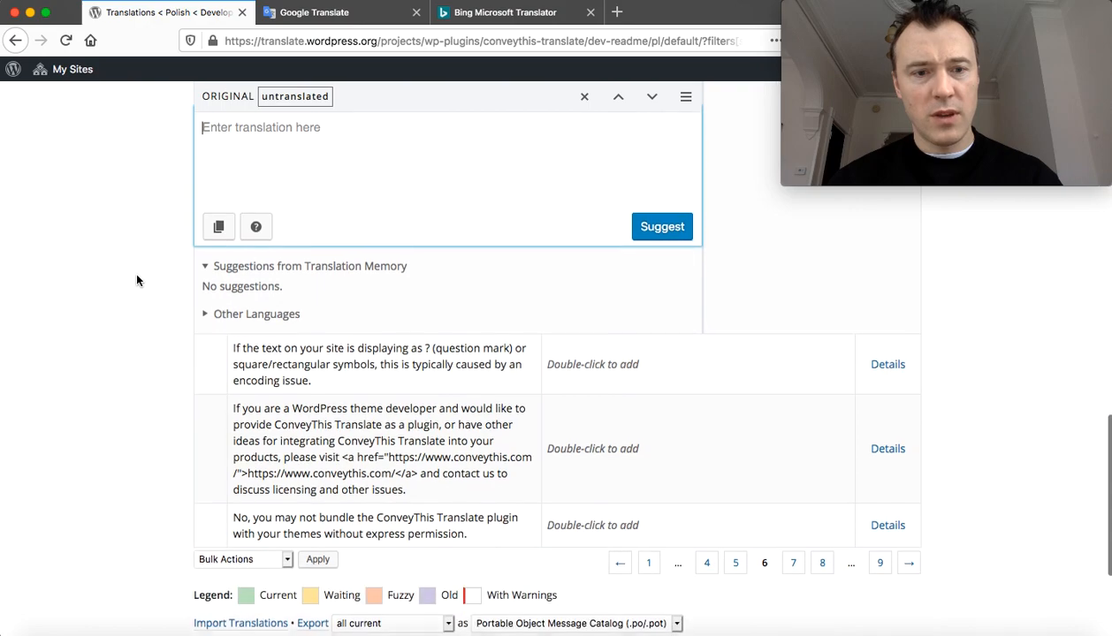
pyautogui.scroll(-1, 137, 281)
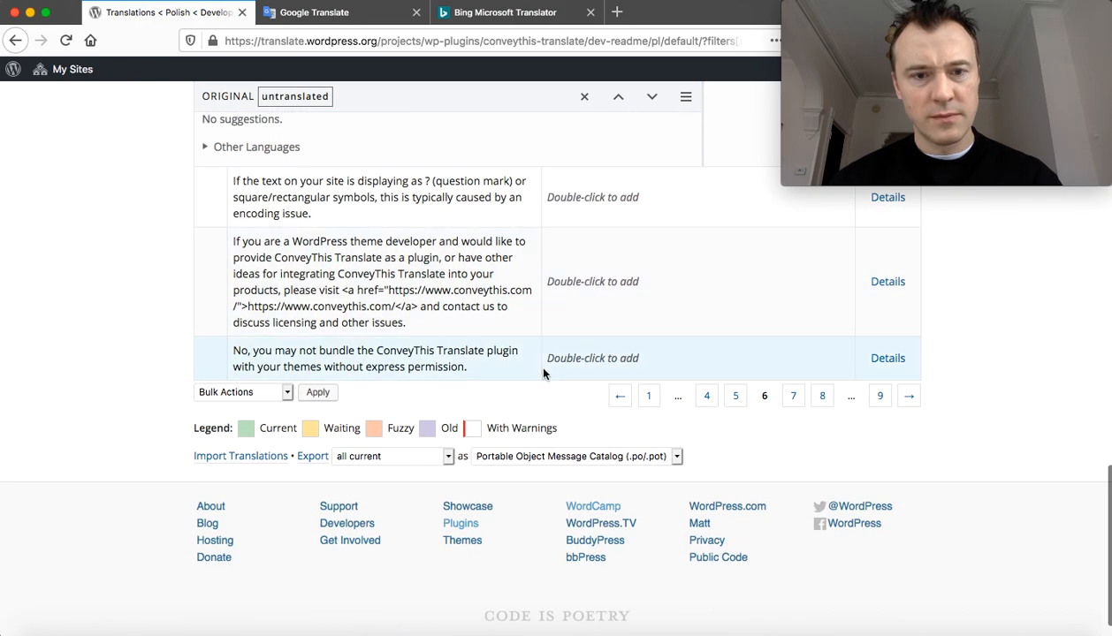
pyautogui.click(791, 397)
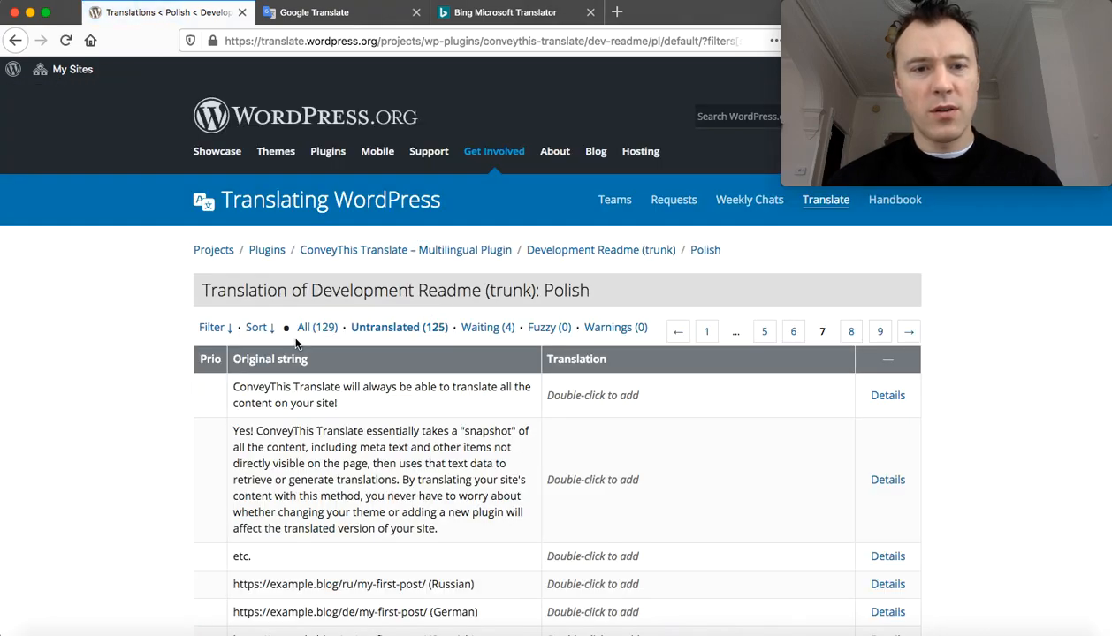
pyautogui.scroll(-5, 148, 332)
pyautogui.scroll(1, 150, 335)
pyautogui.scroll(-2, 149, 332)
pyautogui.scroll(-2, 274, 301)
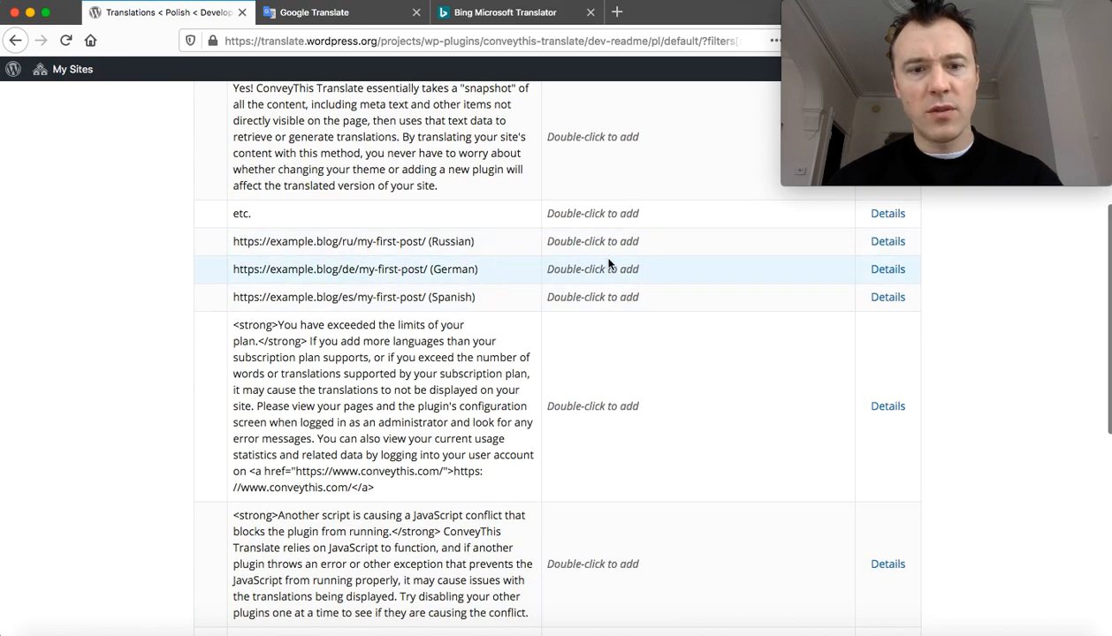
pyautogui.doubleClick(628, 244)
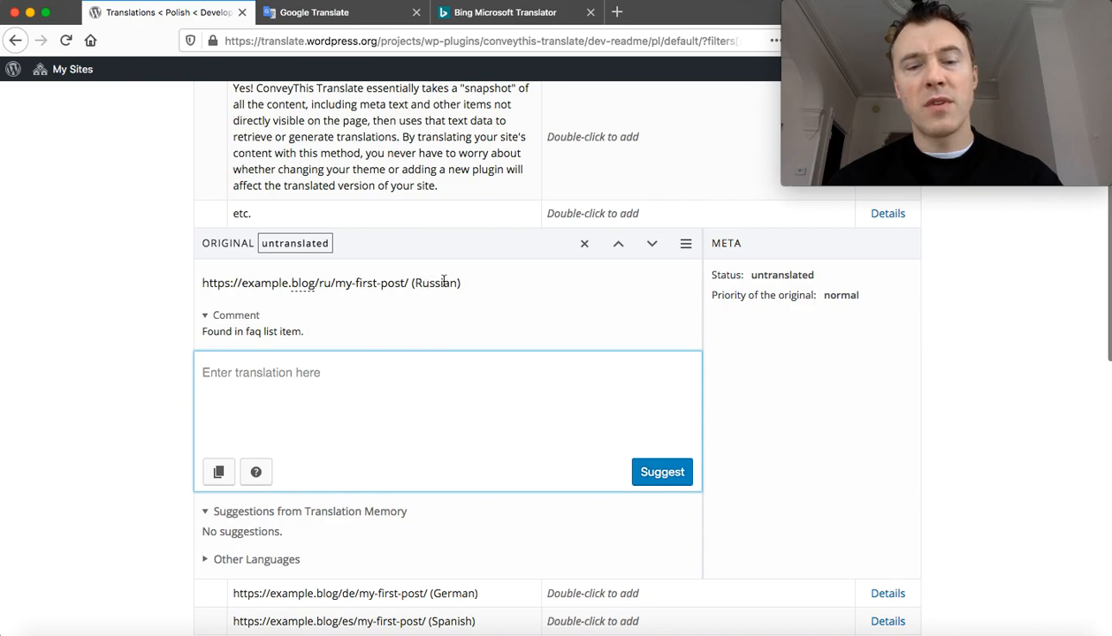
pyautogui.click(219, 473)
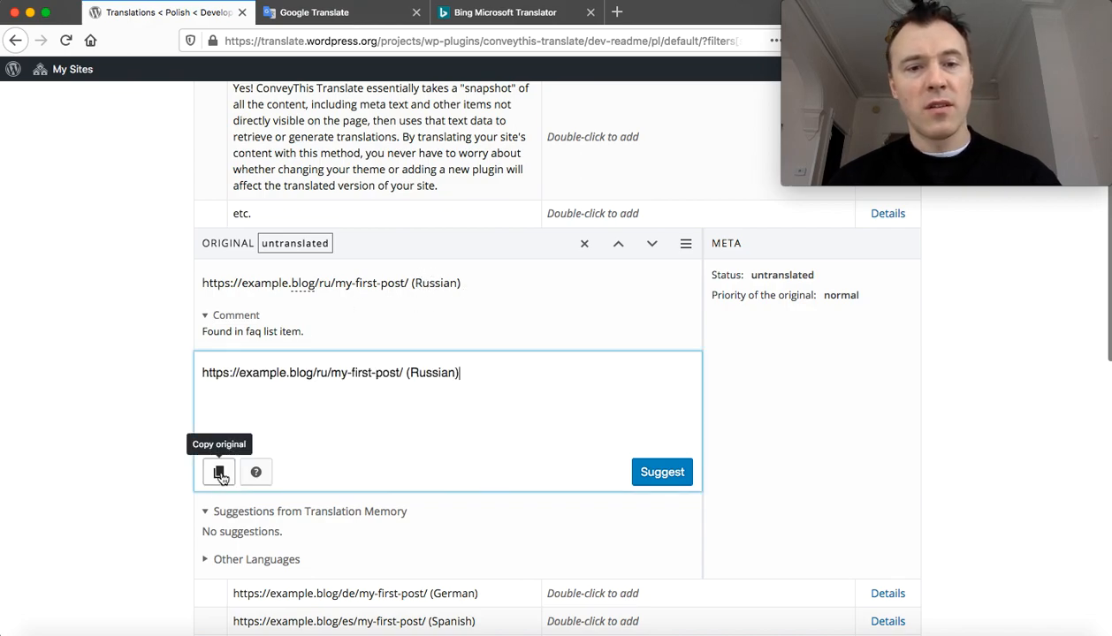
pyautogui.press('super+a')
pyautogui.press('super+c')
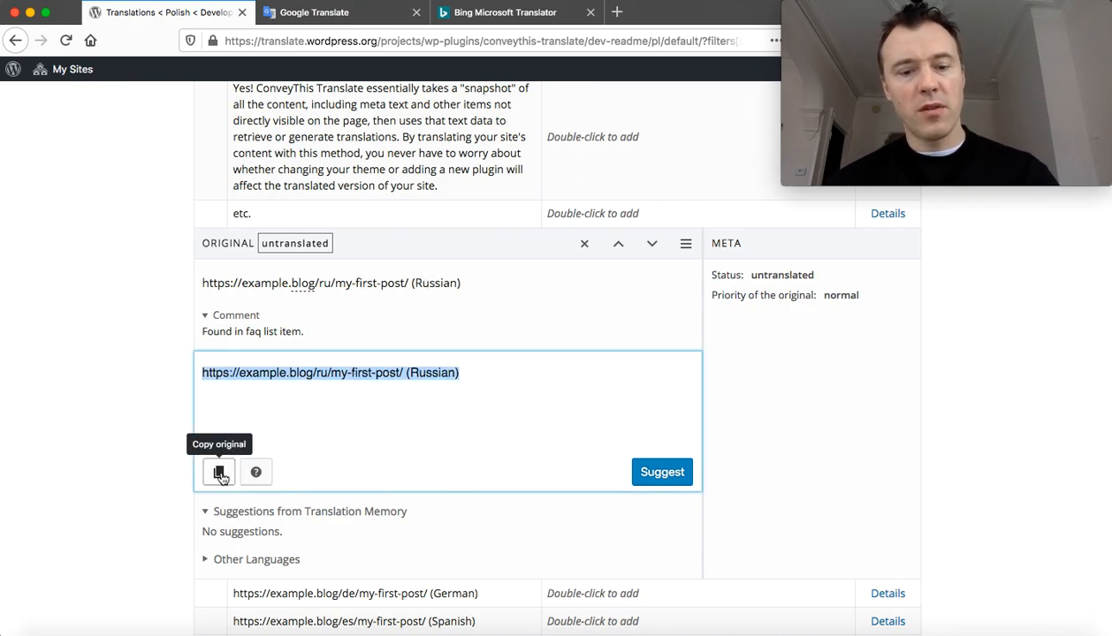
# - Switch to Google Translate, replace its source text with the copied Russian example URL string and copy the Polish translation
pyautogui.click(341, 15)
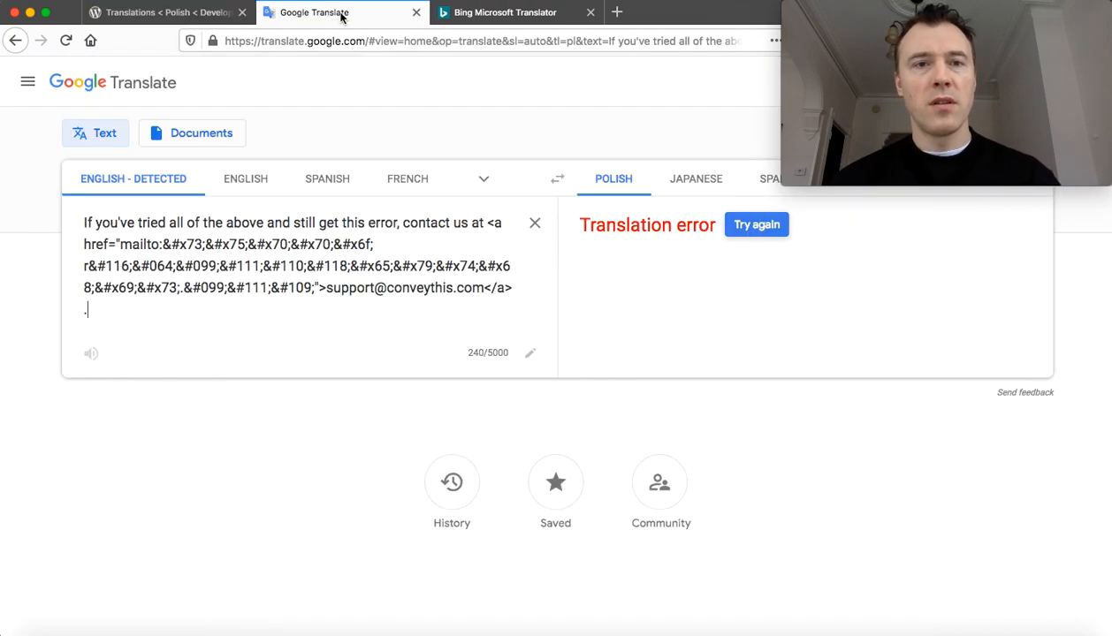
pyautogui.click(536, 224)
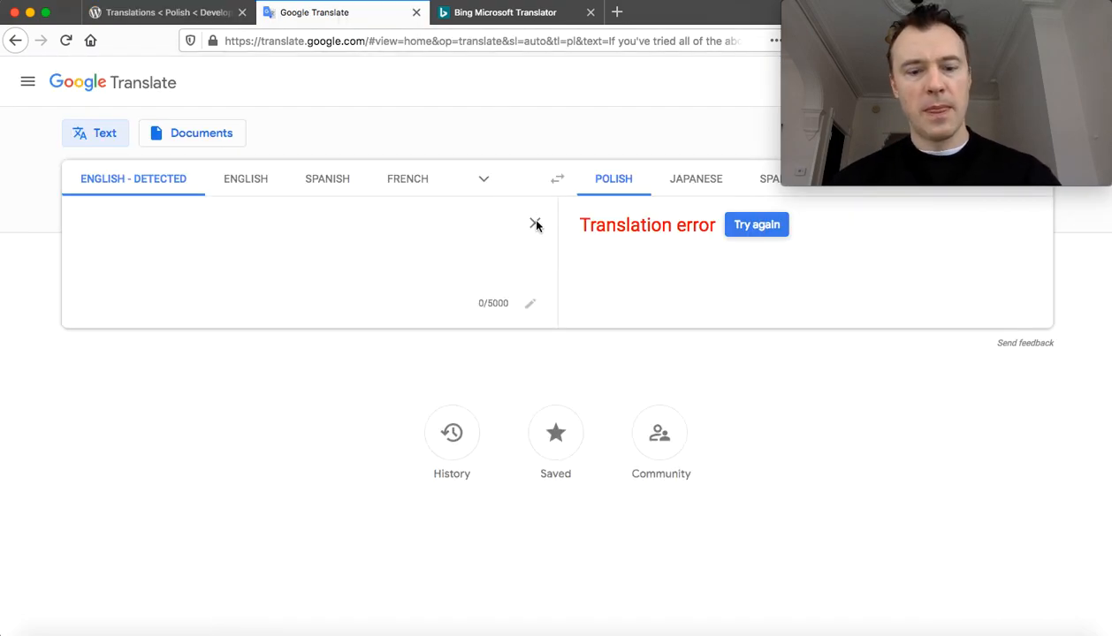
pyautogui.press('super+v')
pyautogui.tripleClick(811, 228)
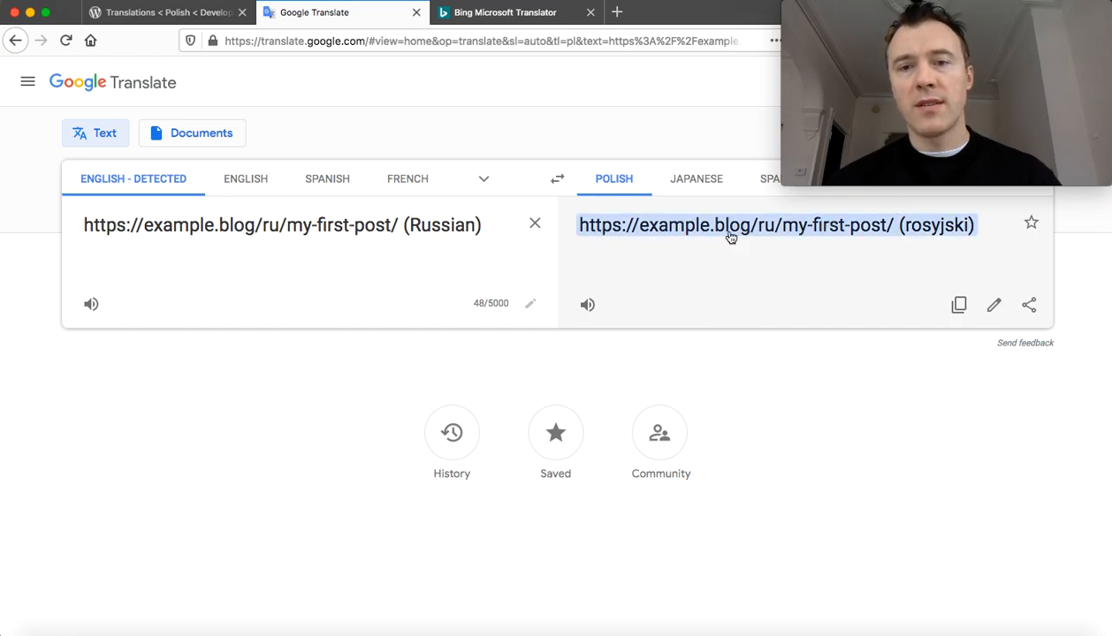
pyautogui.click(940, 247)
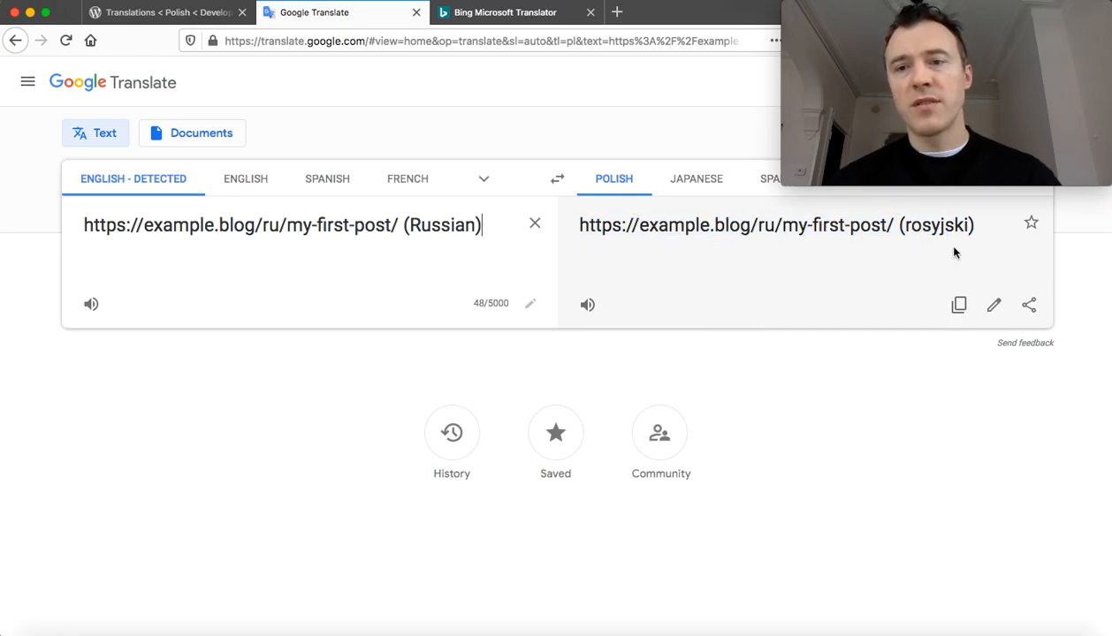
pyautogui.click(958, 305)
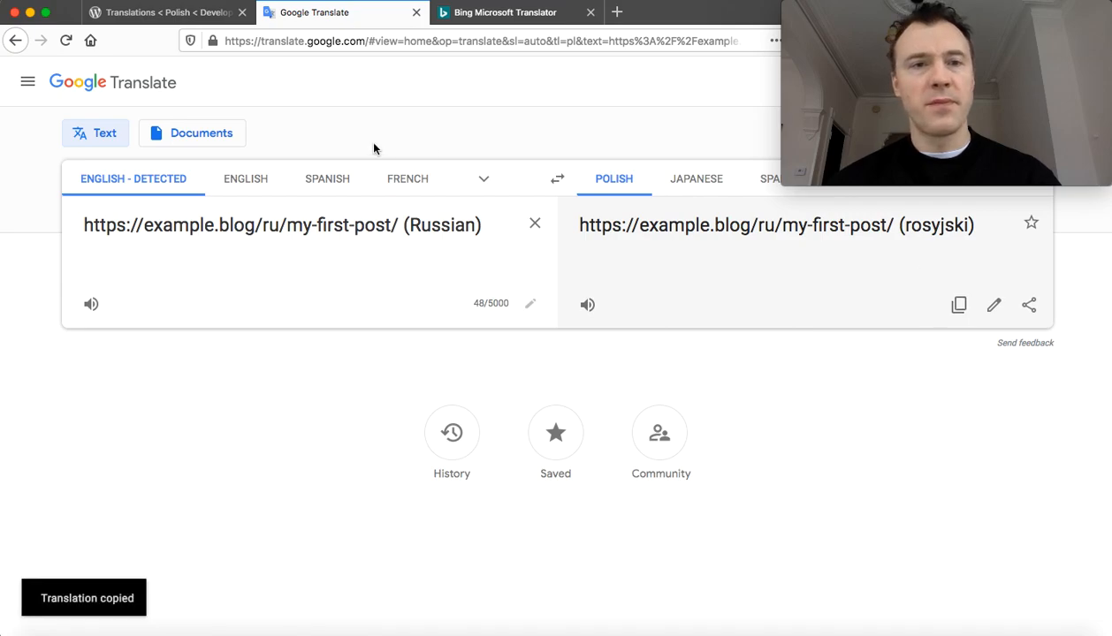
pyautogui.click(168, 14)
pyautogui.press('super+v')
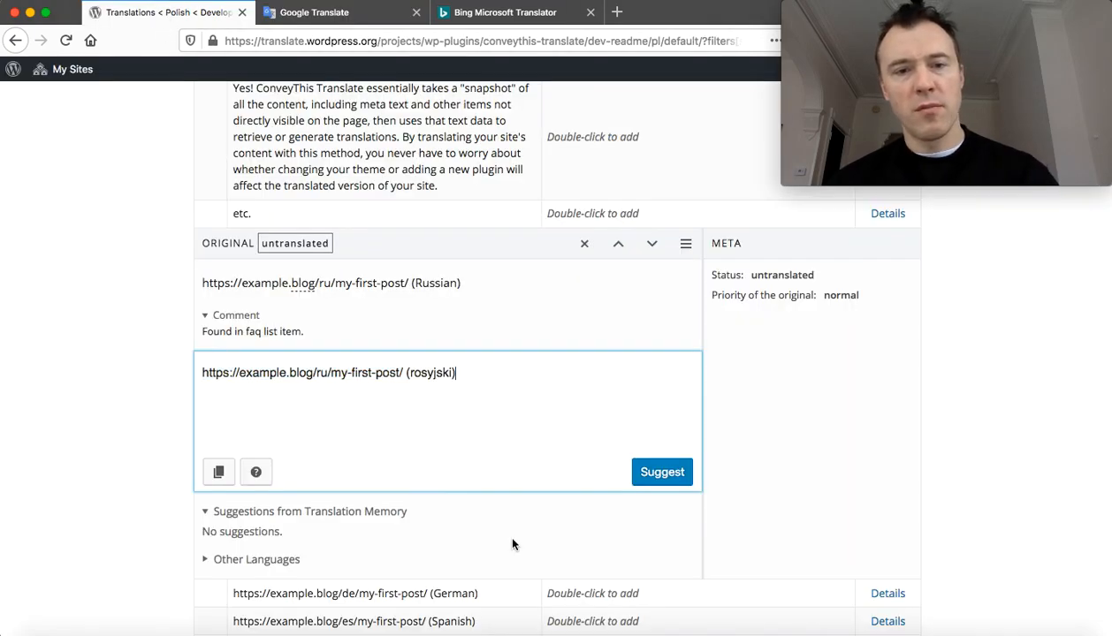
pyautogui.click(636, 466)
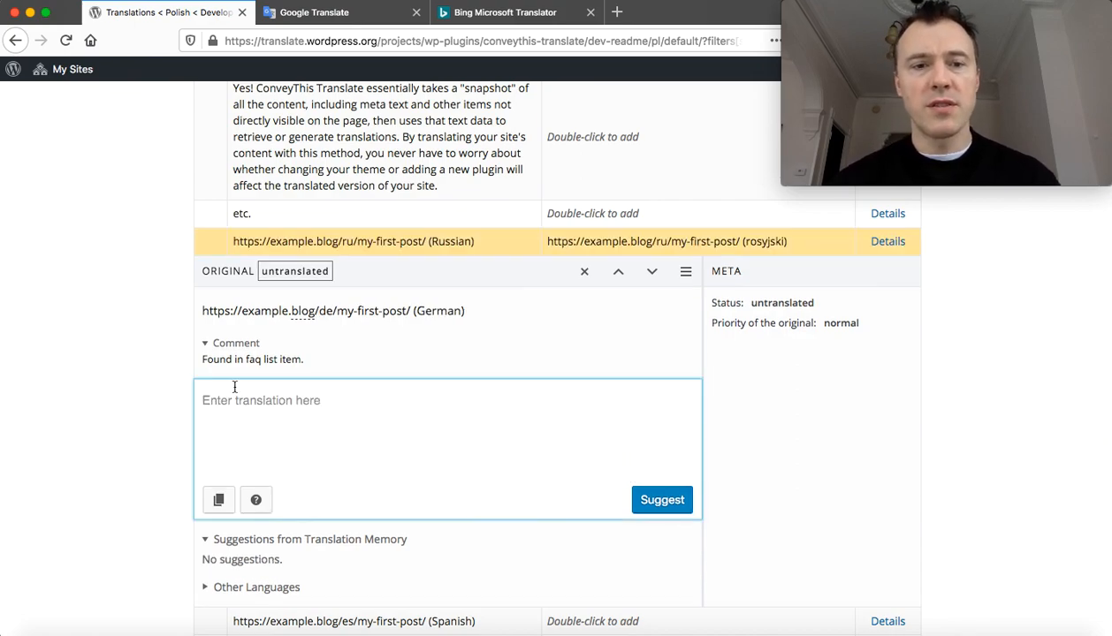
# - Look through the rest of page 7 of the untranslated readme strings and through pages 8 and 9
pyautogui.scroll(-1, 234, 387)
pyautogui.scroll(-5, 104, 278)
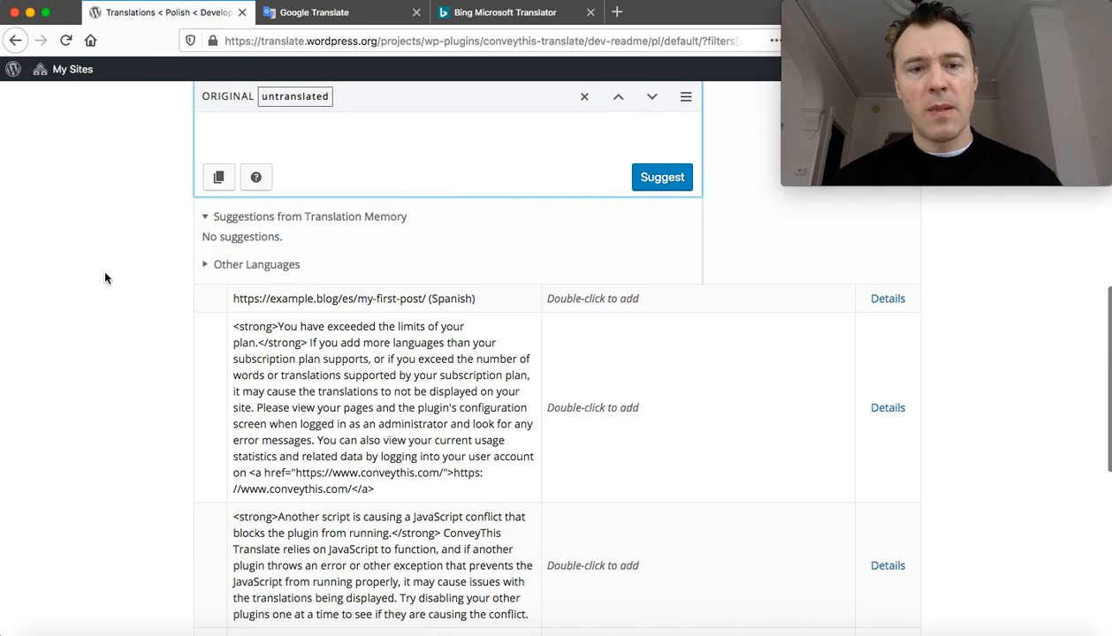
pyautogui.scroll(-5, 105, 277)
pyautogui.scroll(-4, 104, 278)
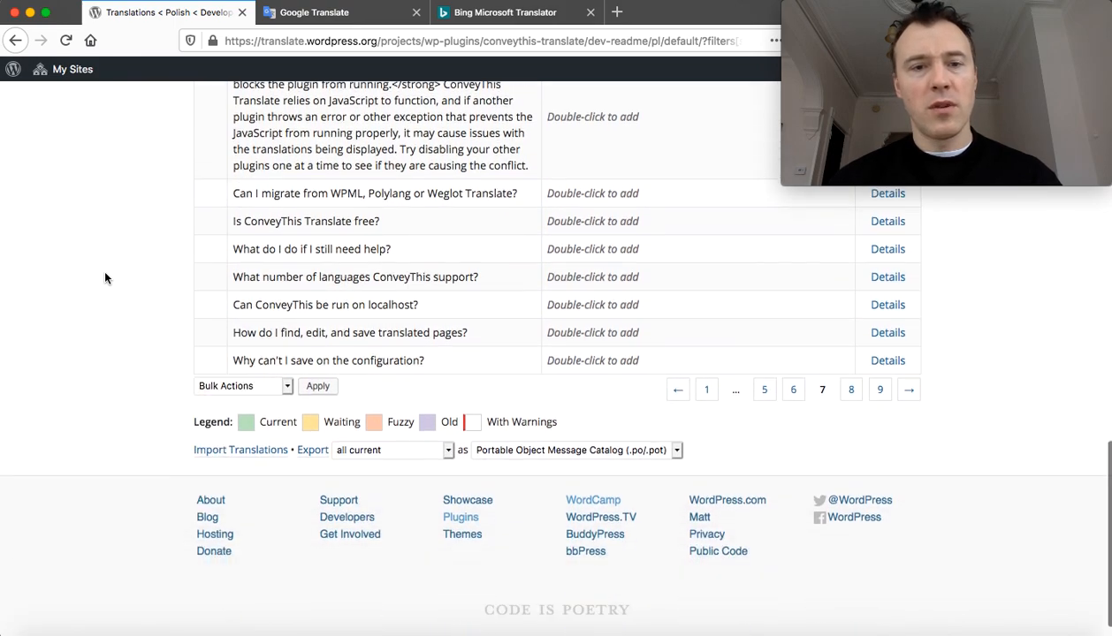
pyautogui.scroll(-1, 105, 276)
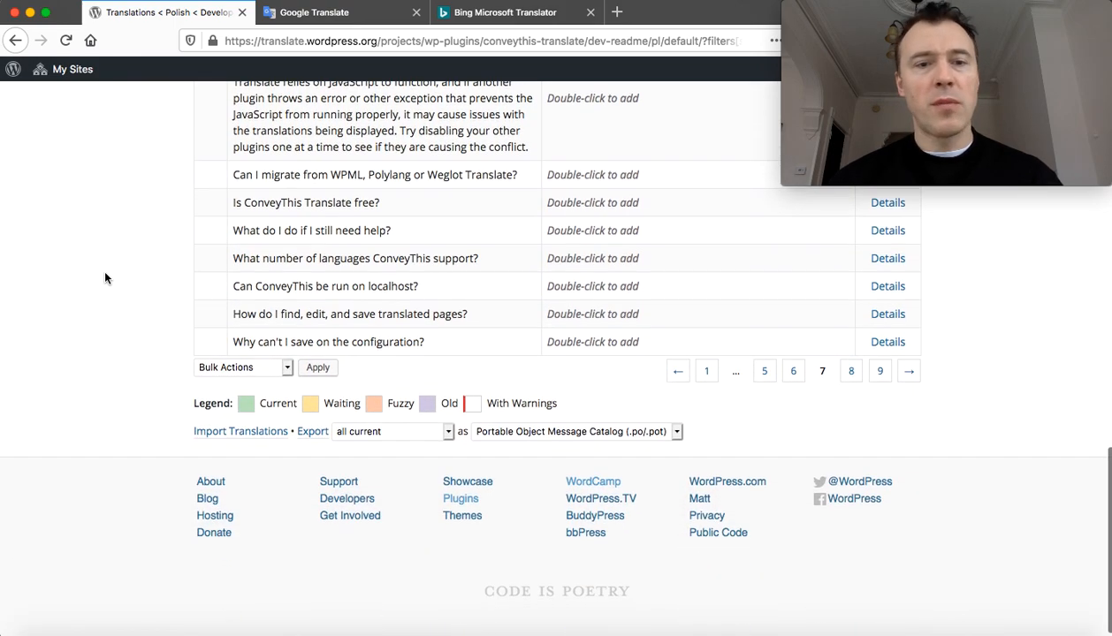
pyautogui.click(851, 372)
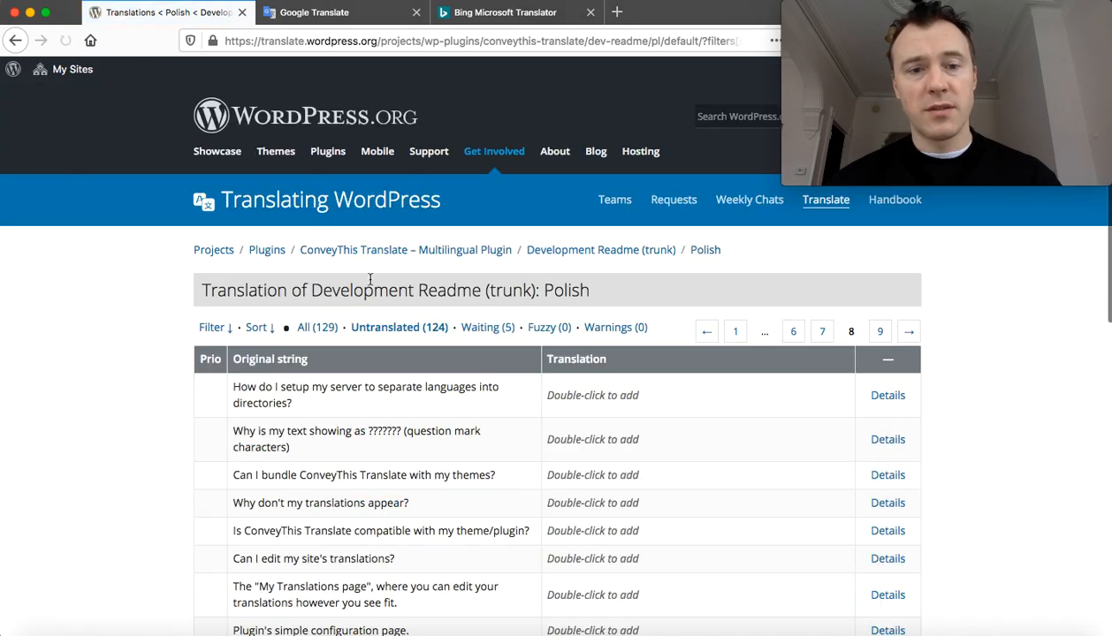
pyautogui.scroll(-7, 349, 279)
pyautogui.scroll(-7, 349, 278)
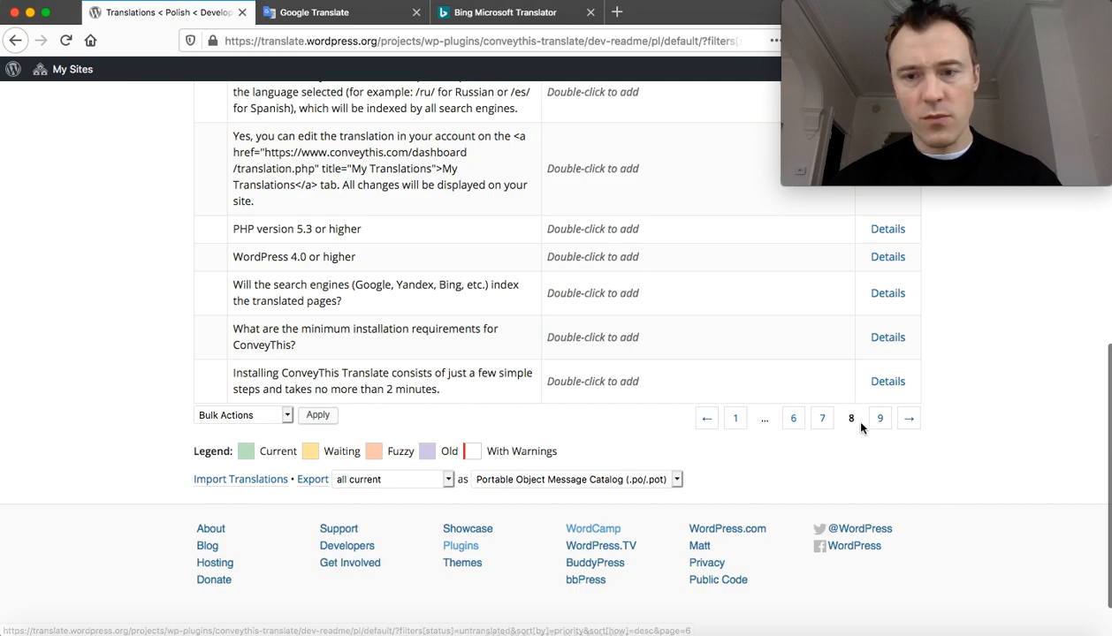
pyautogui.click(880, 419)
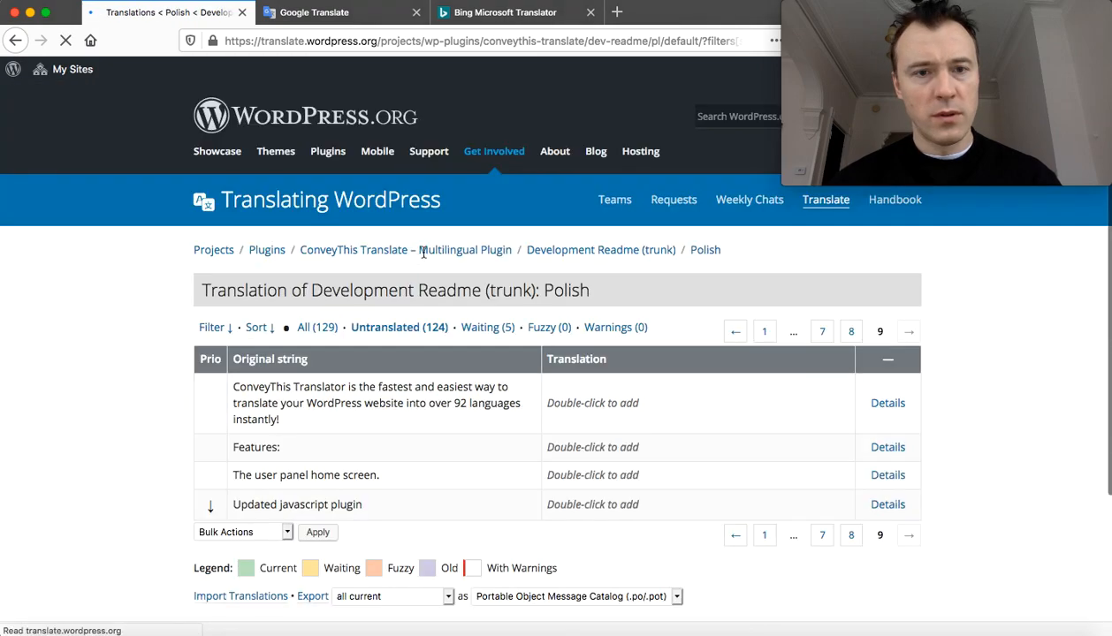
pyautogui.scroll(-3, 423, 252)
# - Go back to page 1 and suggest the unchanged original as the translation of the YouTube embed string below Tutorial 2
pyautogui.click(765, 416)
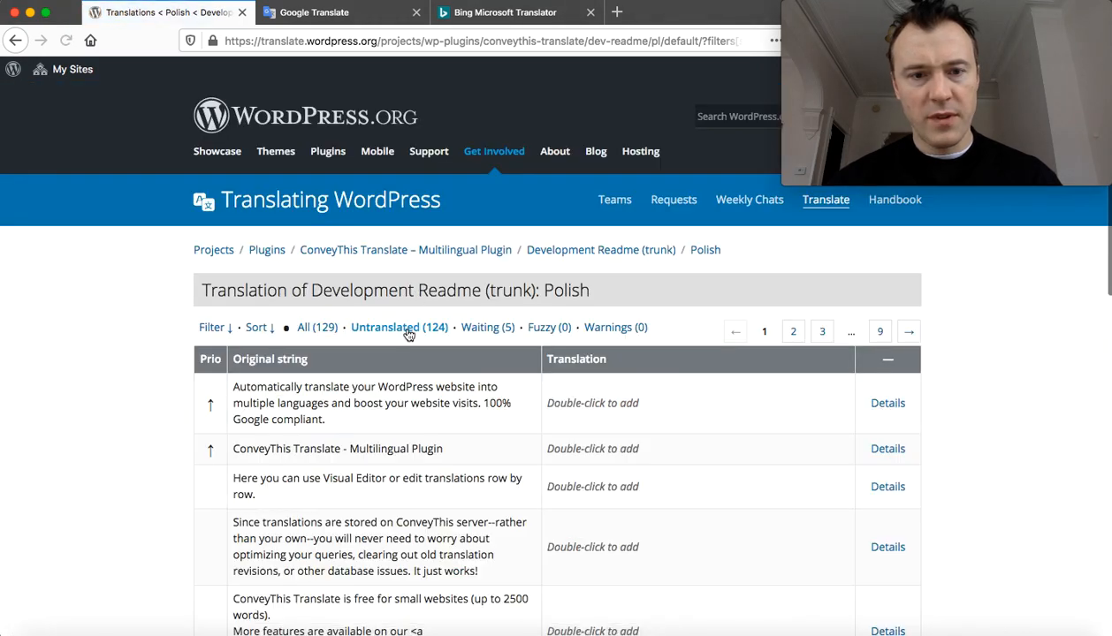
pyautogui.scroll(-6, 408, 334)
pyautogui.scroll(-4, 407, 332)
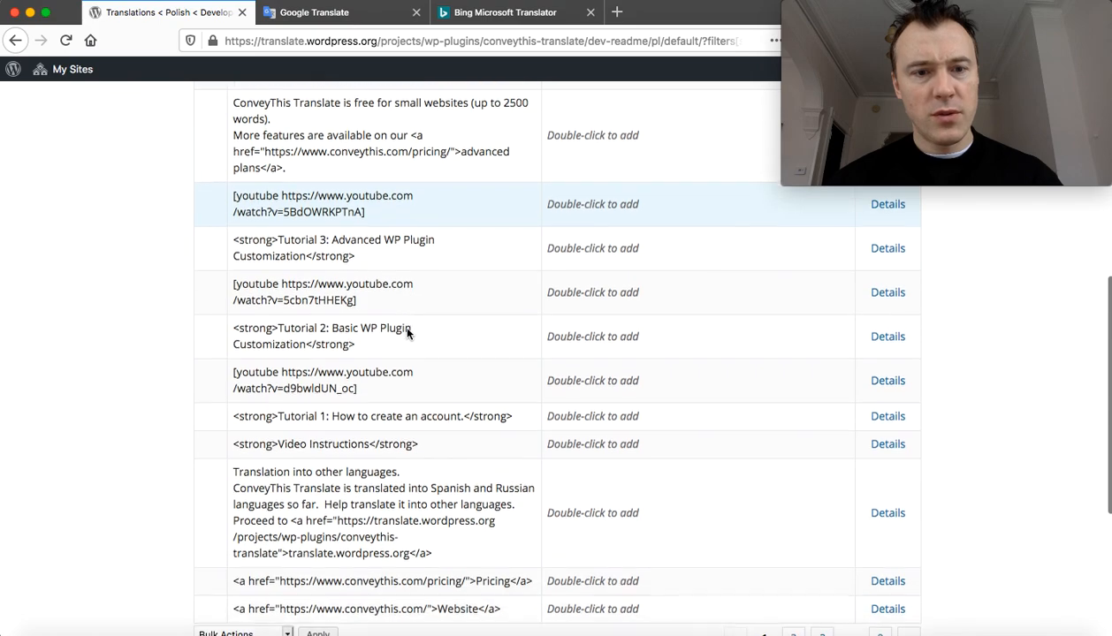
pyautogui.scroll(-1, 407, 330)
pyautogui.doubleClick(591, 334)
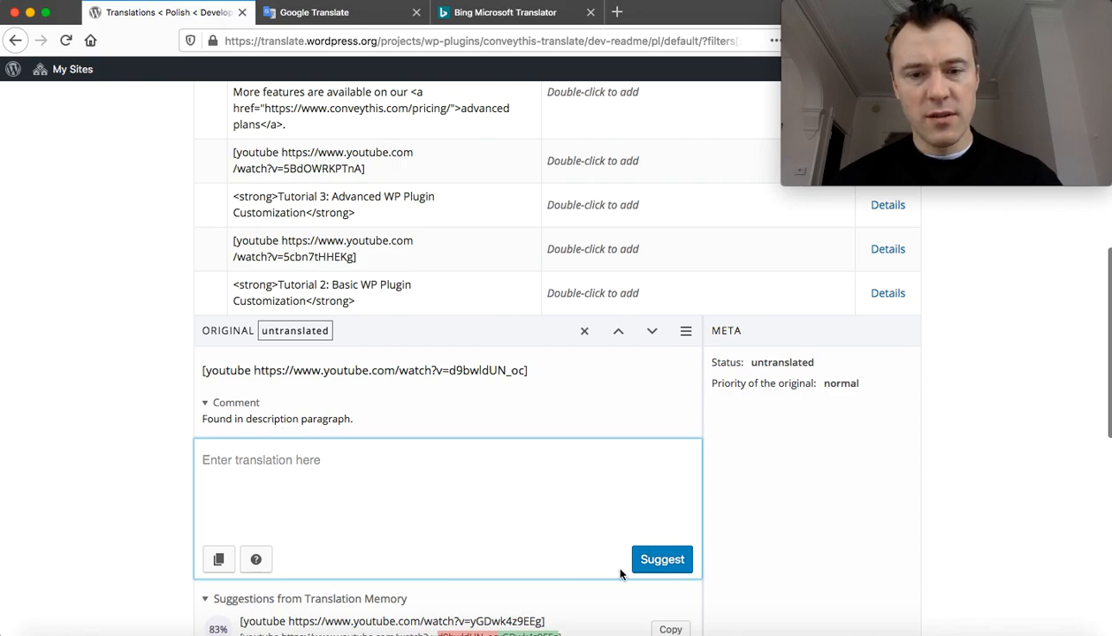
pyautogui.click(215, 559)
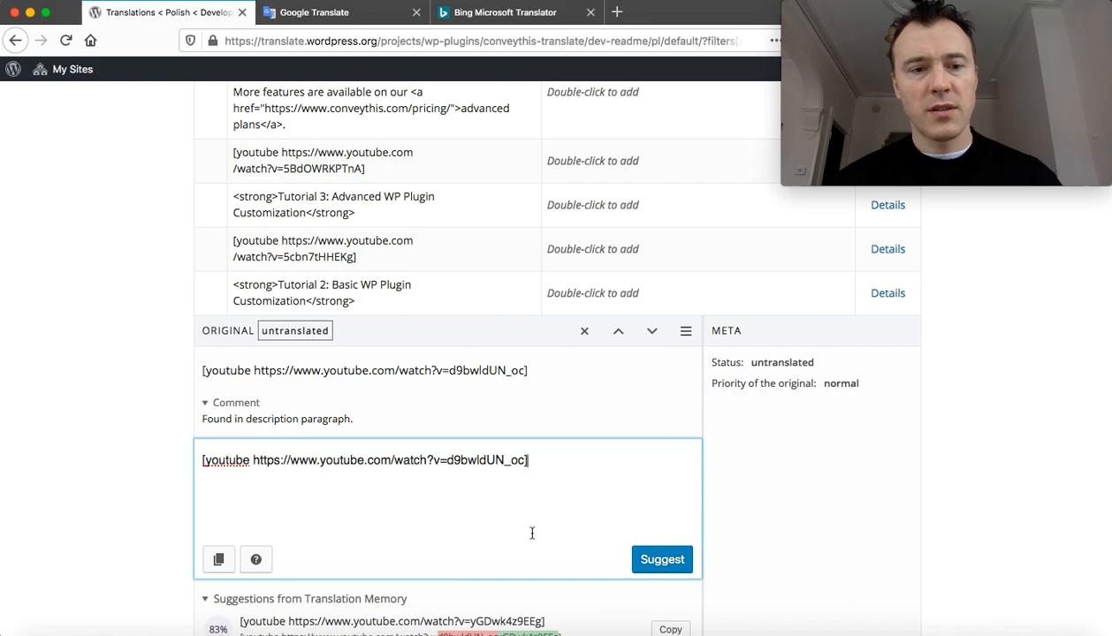
pyautogui.click(676, 564)
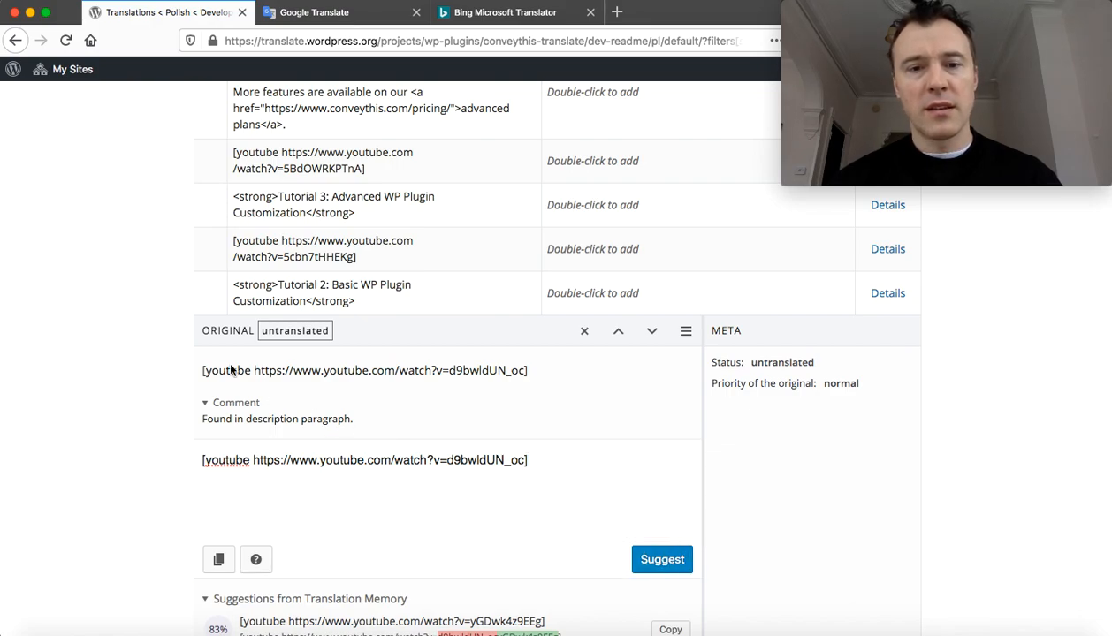
# - Open the ConveyThis Translate – Multilingual Plugin project overview and look through the translation progress of its locales
pyautogui.scroll(-10, 180, 310)
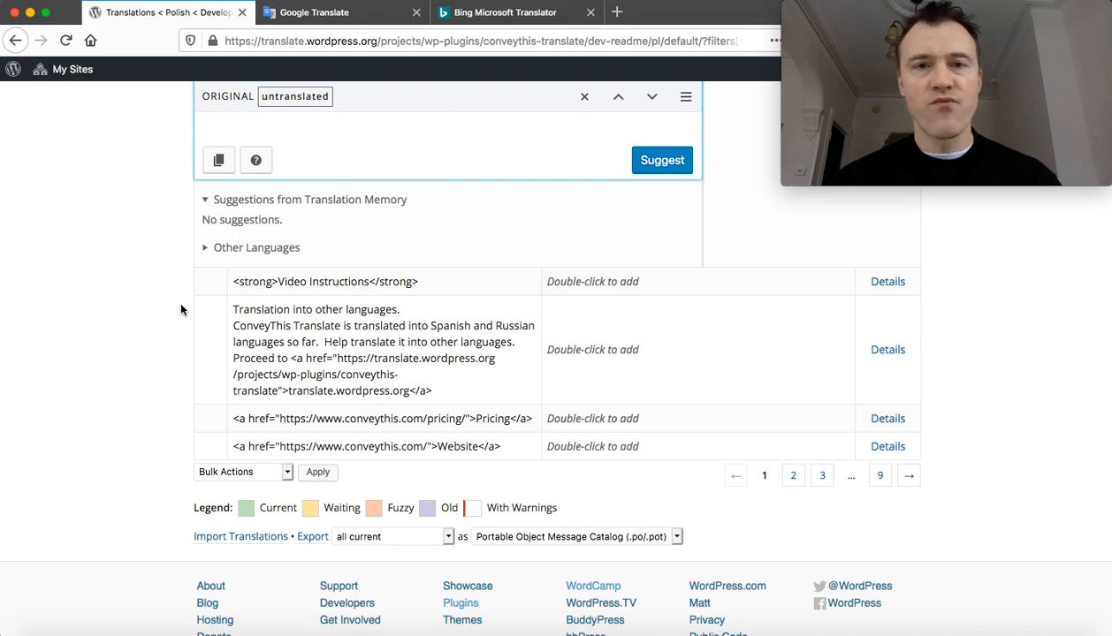
pyautogui.scroll(15, 181, 309)
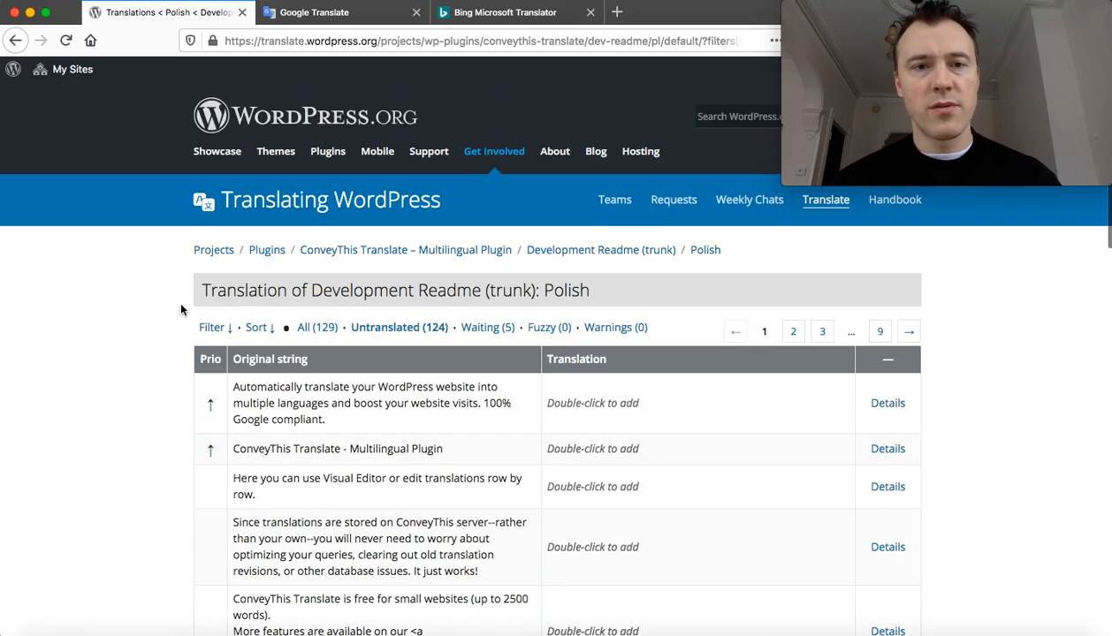
pyautogui.click(412, 254)
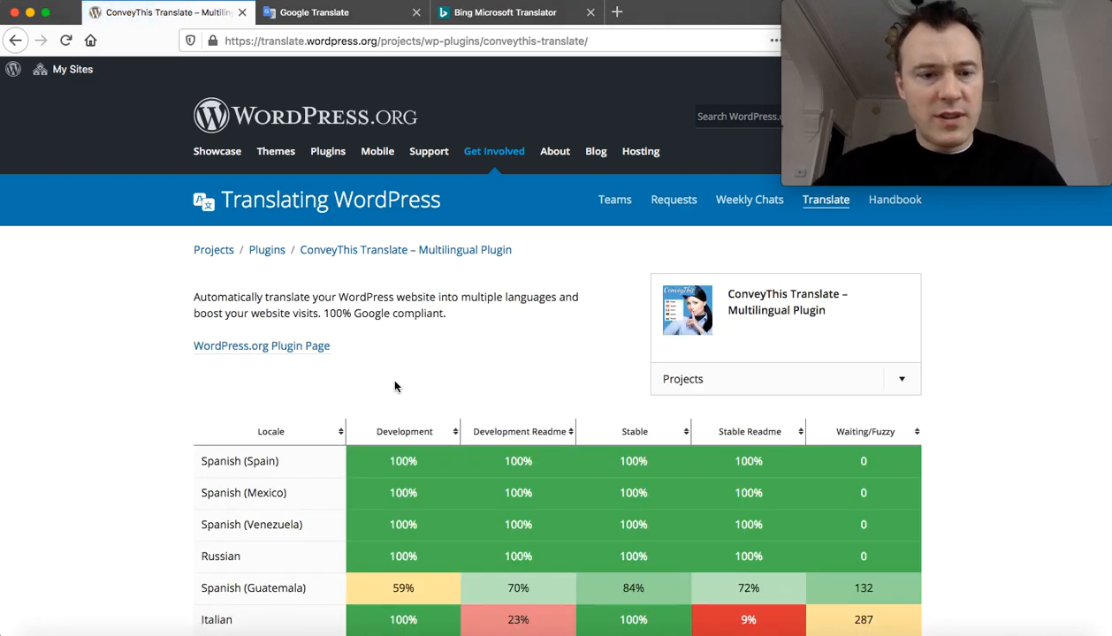
pyautogui.scroll(-5, 394, 385)
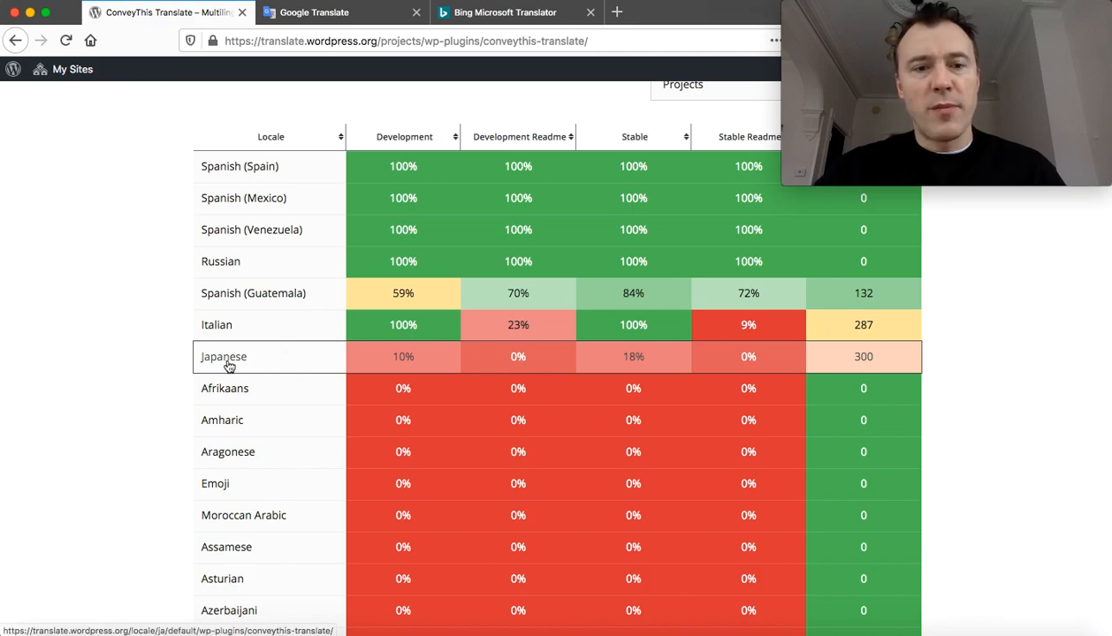
# - Open the plugin's Japanese locale page and examine the translated, untranslated and waiting figures of its sub-projects
pyautogui.click(228, 364)
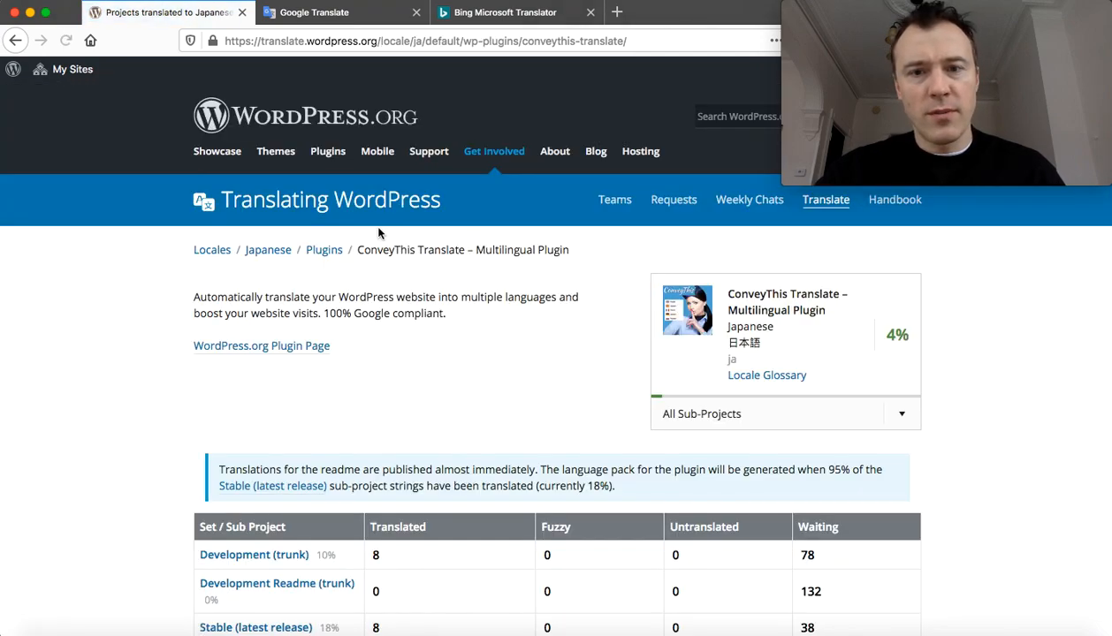
pyautogui.scroll(-2, 503, 230)
pyautogui.scroll(-1, 503, 230)
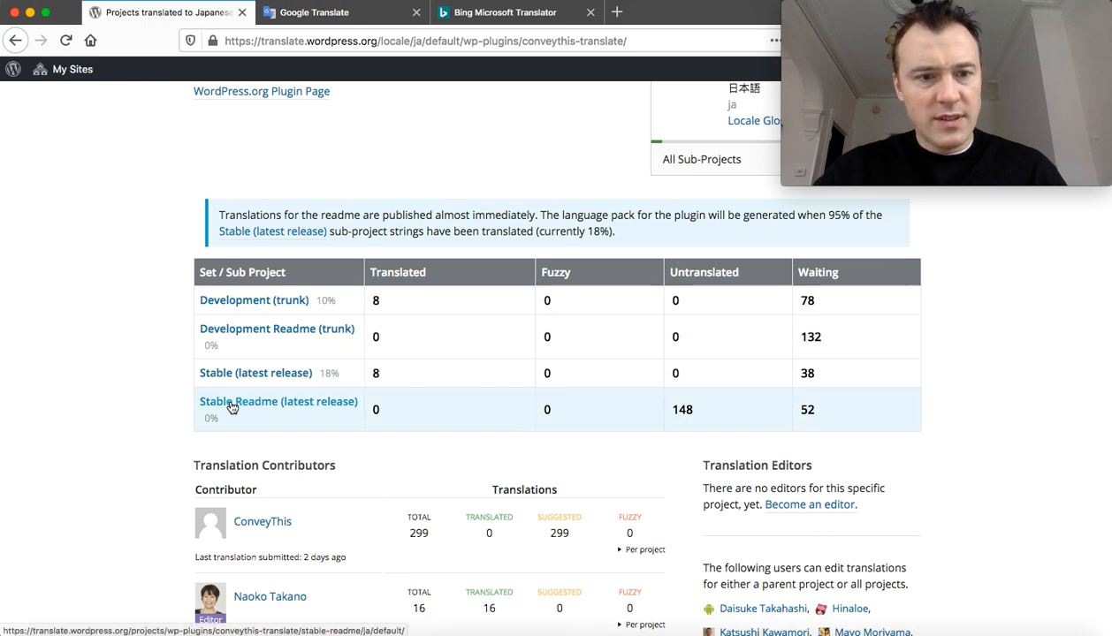
# - Open the untranslated Japanese strings of Stable Readme (latest release) and look through pages 1 and 2
pyautogui.click(684, 412)
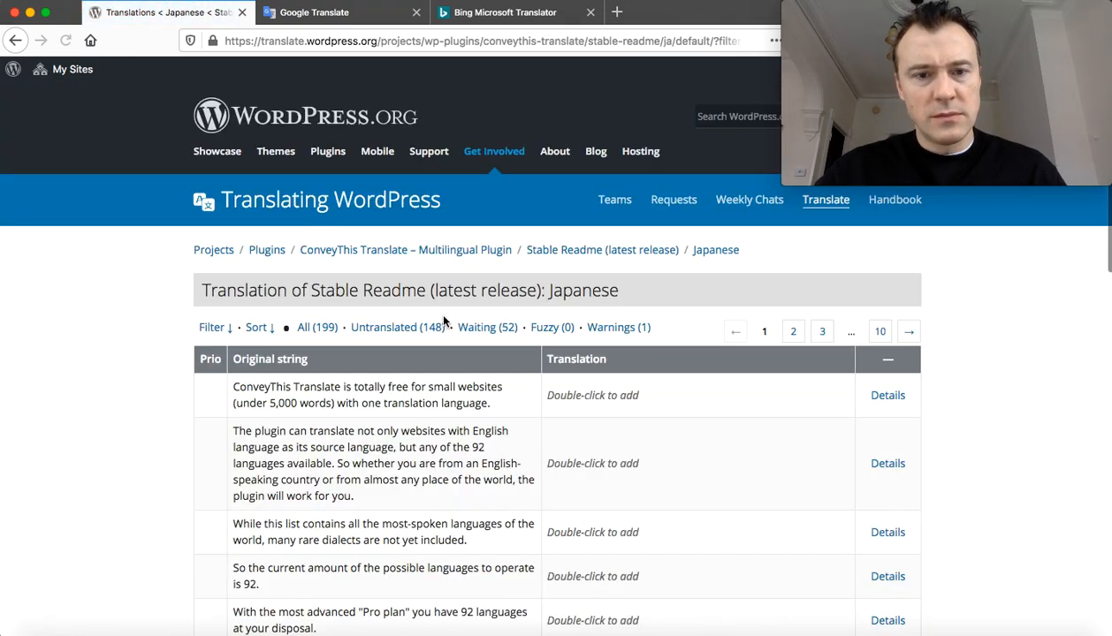
pyautogui.scroll(-5, 402, 302)
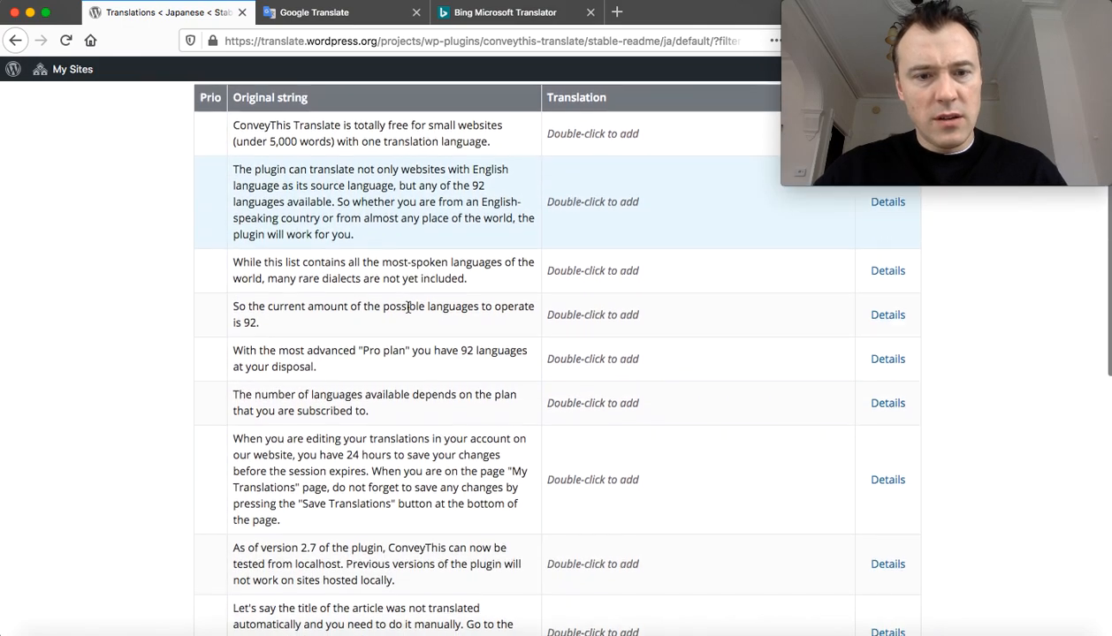
pyautogui.scroll(-5, 407, 306)
pyautogui.scroll(-7, 408, 307)
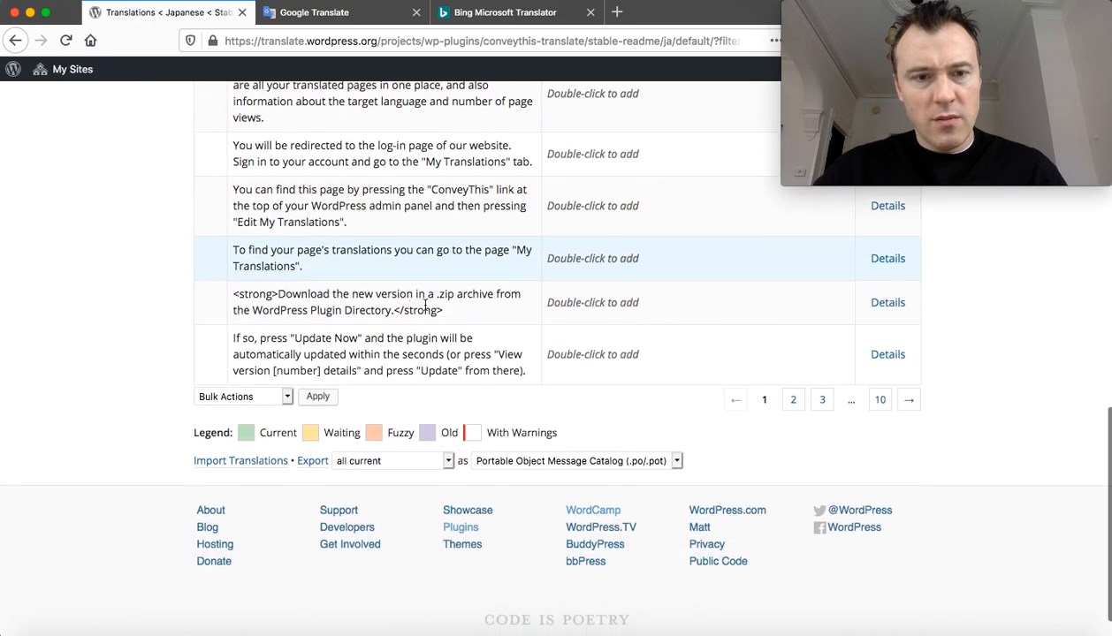
pyautogui.click(793, 401)
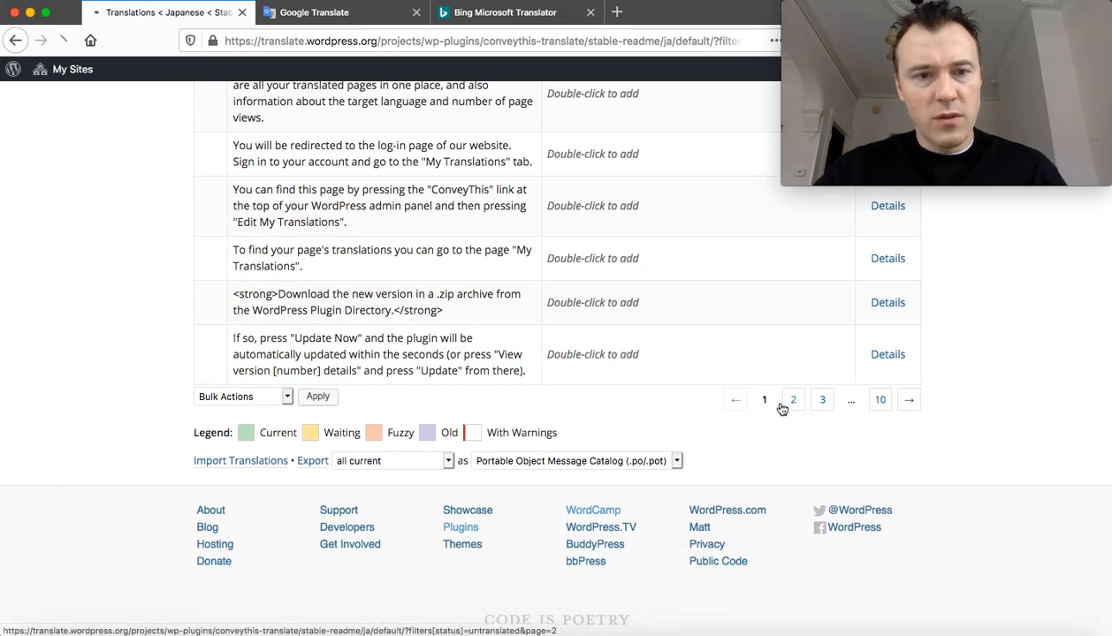
pyautogui.scroll(-3, 372, 333)
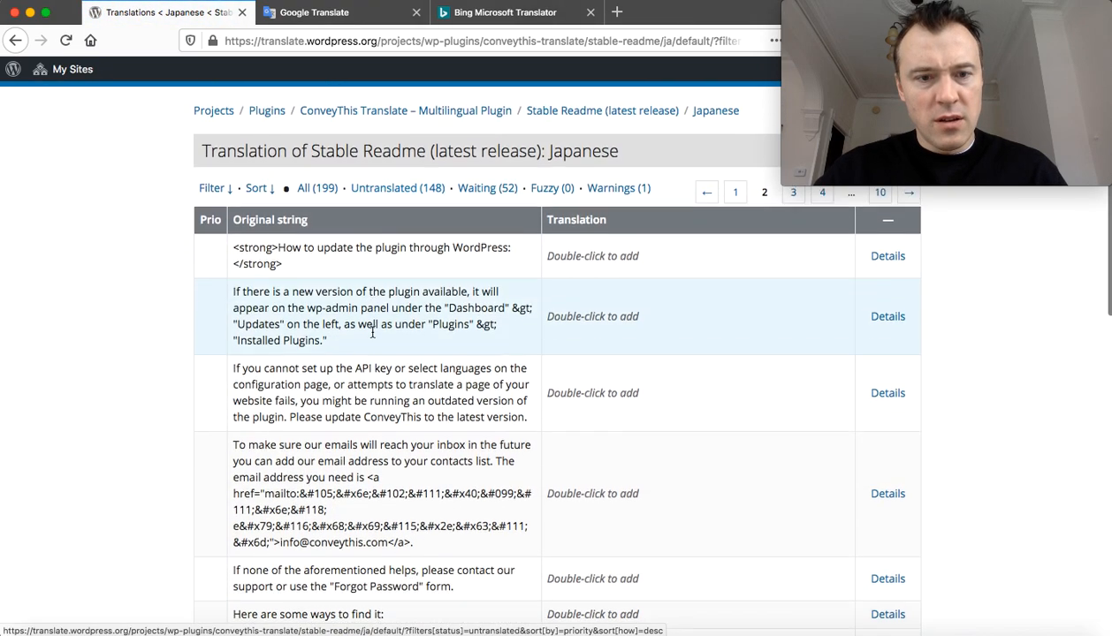
pyautogui.scroll(-1, 372, 333)
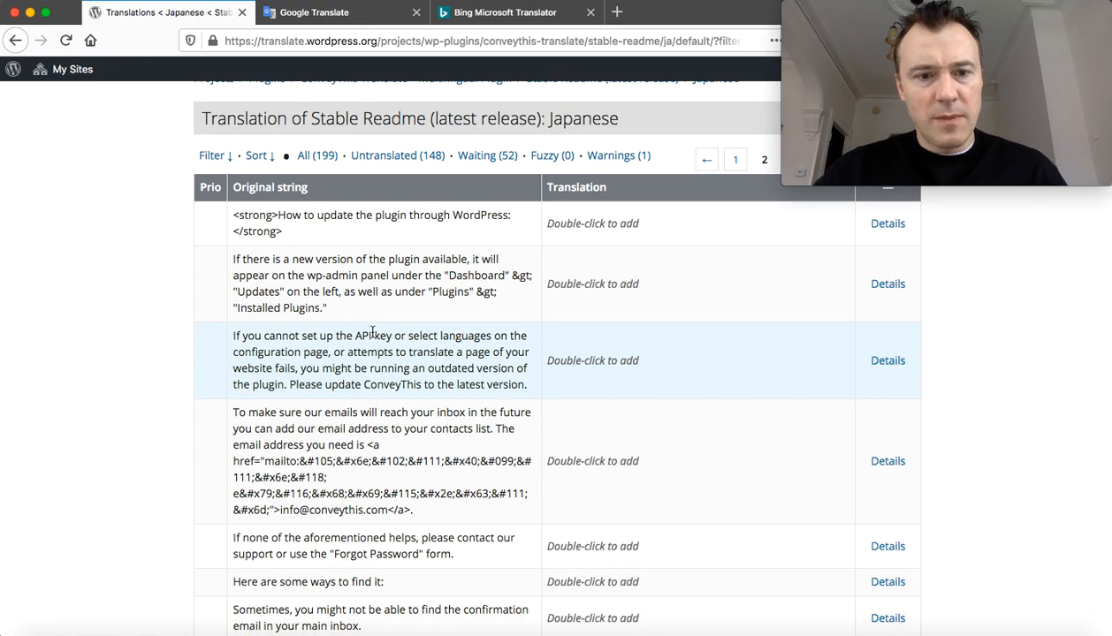
pyautogui.scroll(1, 372, 333)
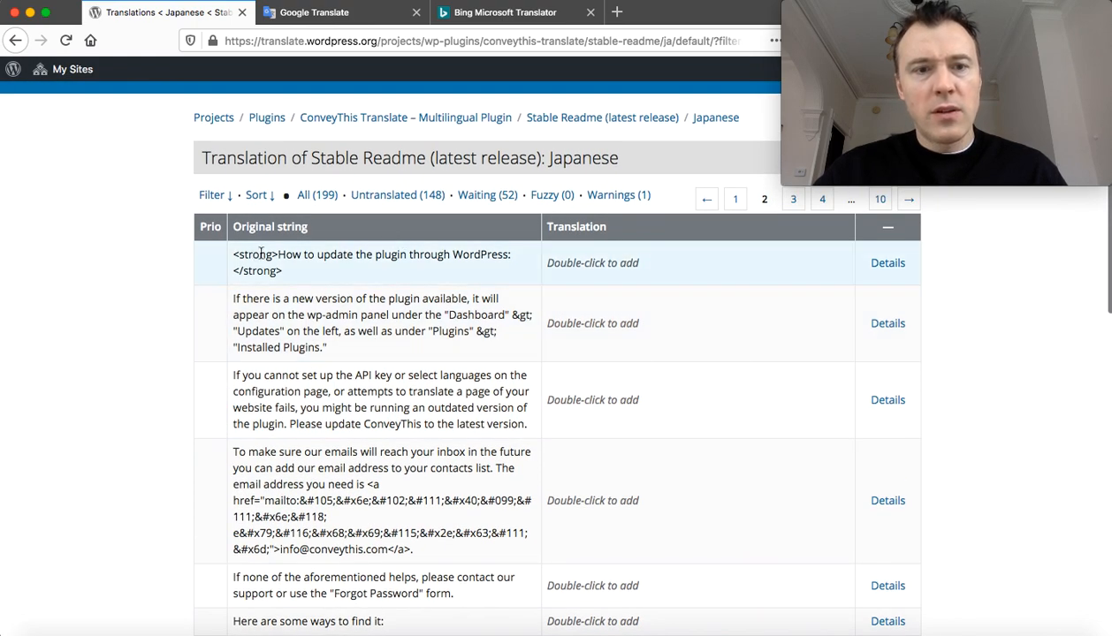
# - Copy the original "How to update the plugin through WordPress:" string into its translation field and set Google Translate's target language to Japanese
pyautogui.doubleClick(578, 264)
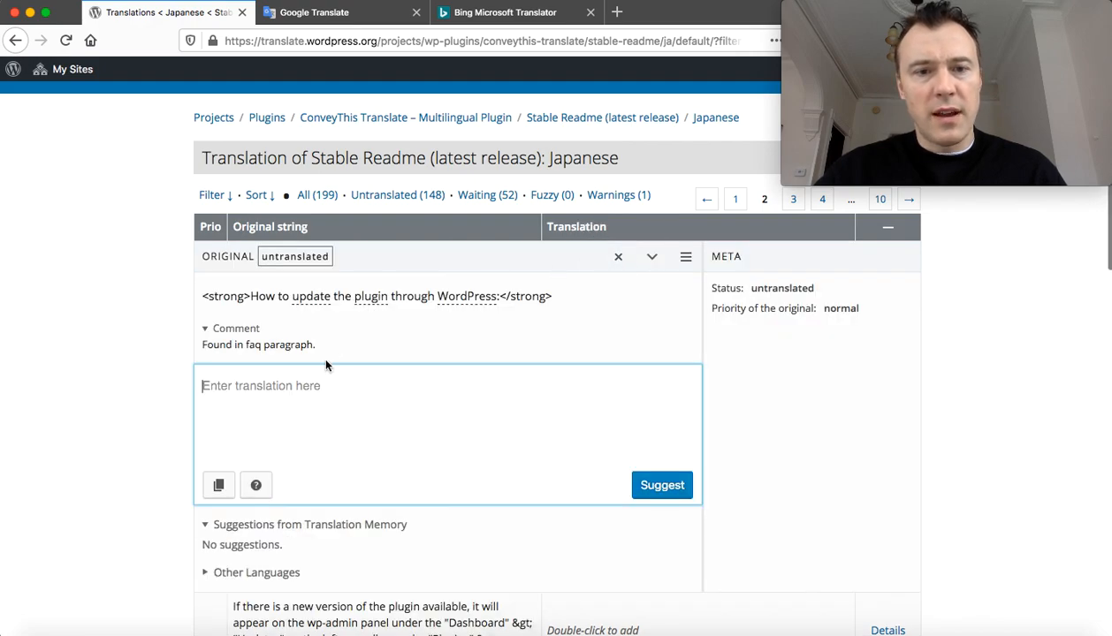
pyautogui.click(217, 485)
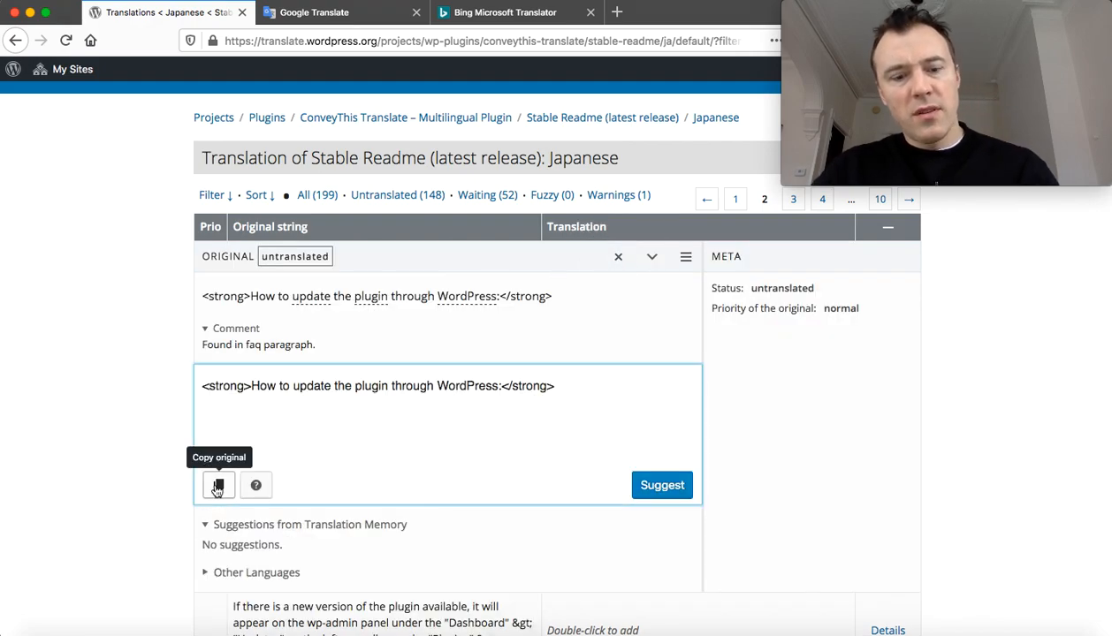
pyautogui.click(313, 12)
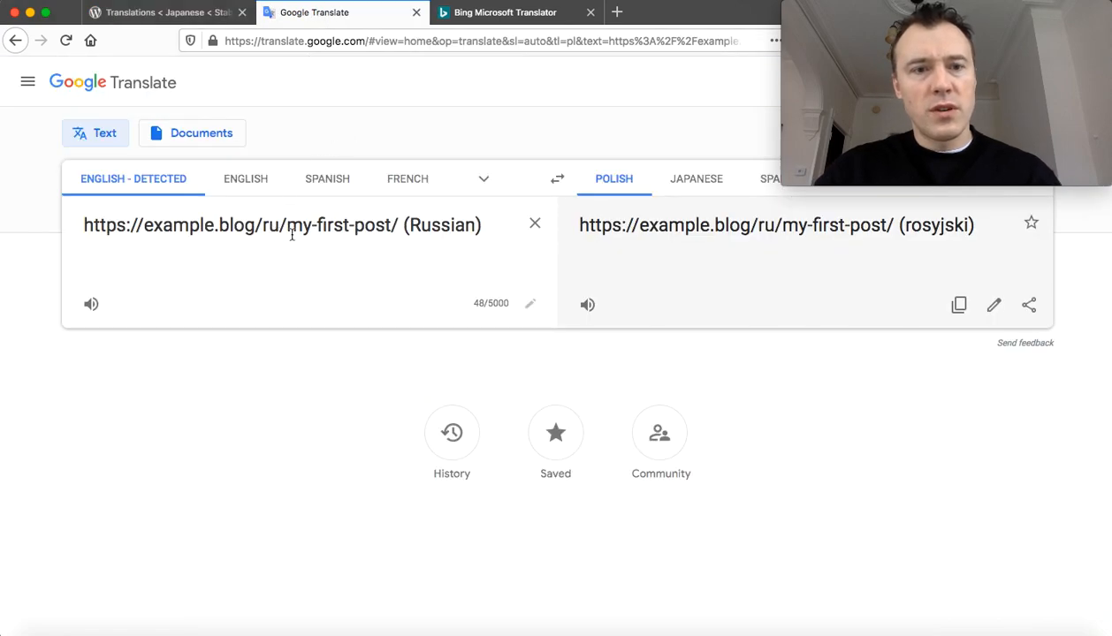
pyautogui.click(535, 223)
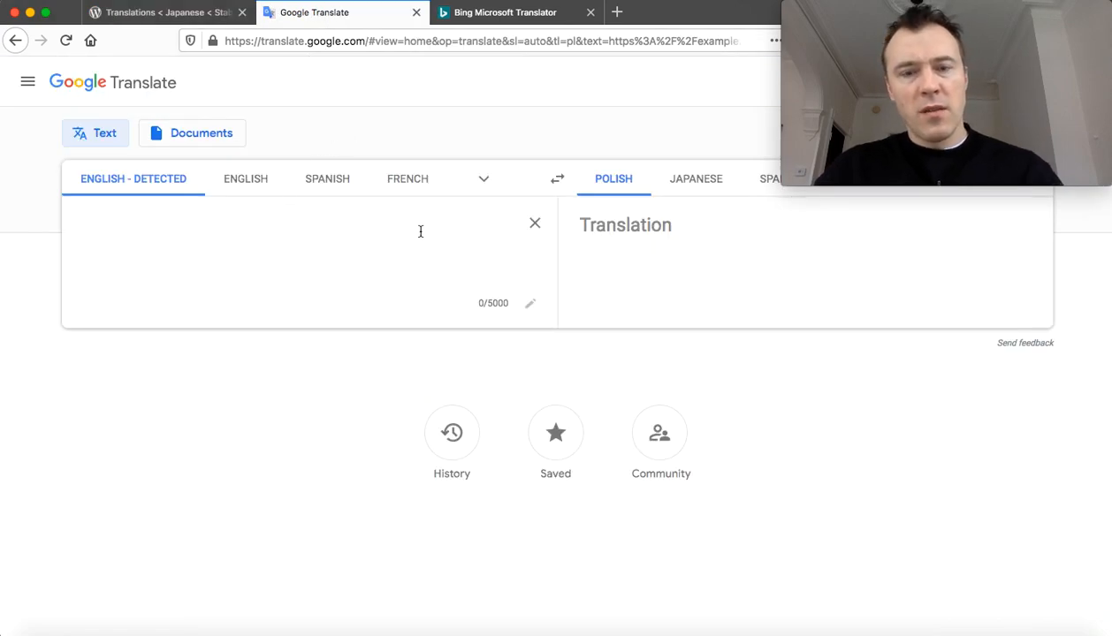
pyautogui.write('https://example.blog/ru/my-first-post/ (rosyjski)')
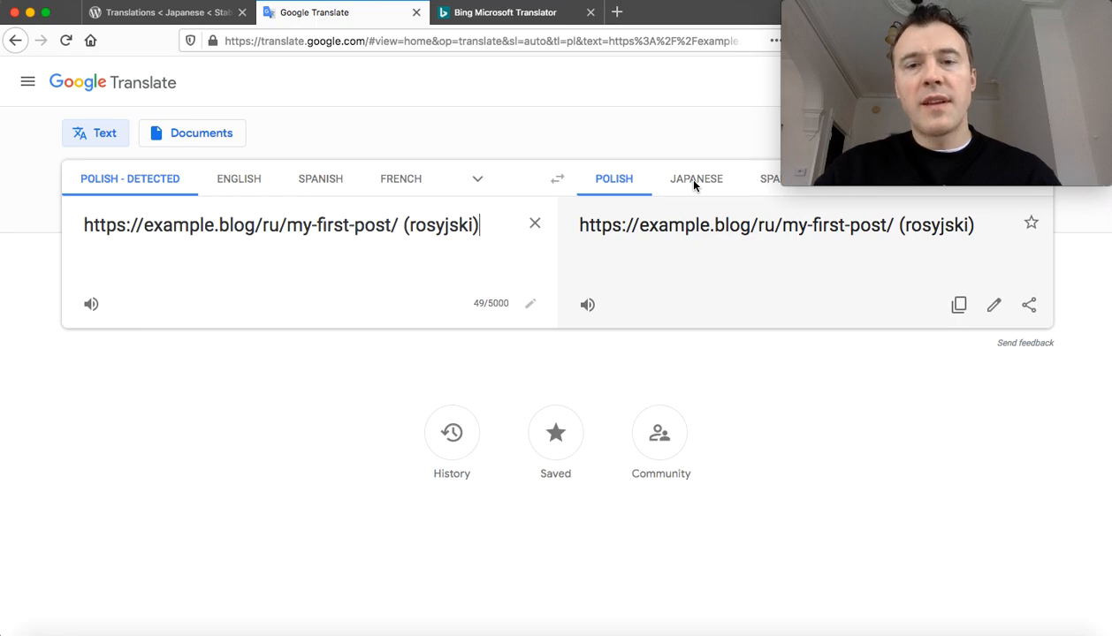
pyautogui.click(694, 181)
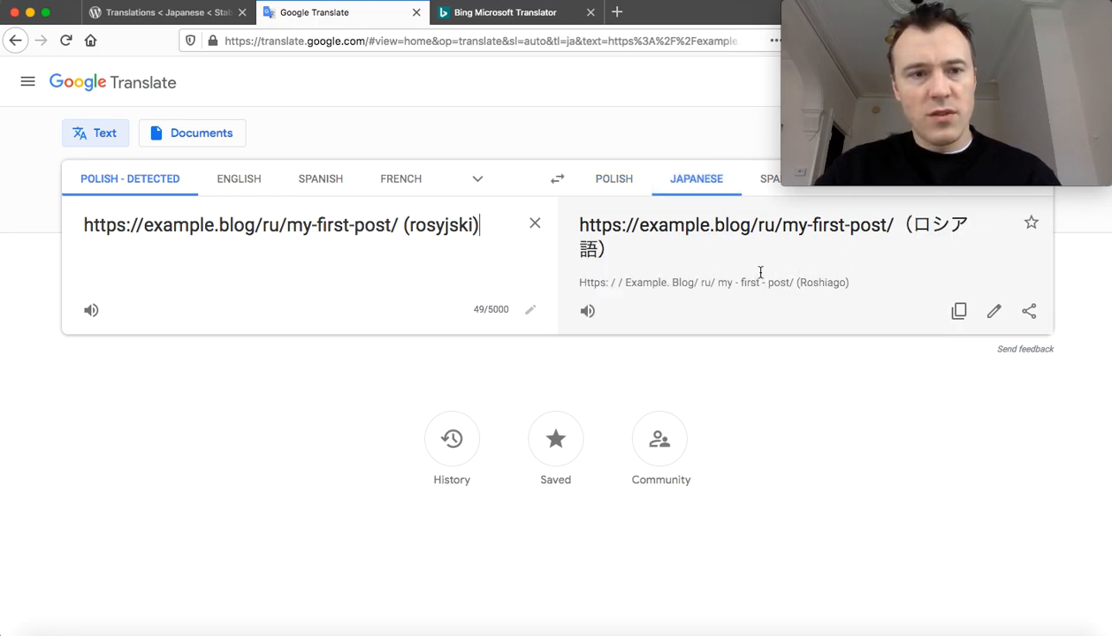
# - Translate the "How to update the plugin through WordPress:" string, including its strong tags, into Japanese with Google Translate and copy the result
pyautogui.click(132, 12)
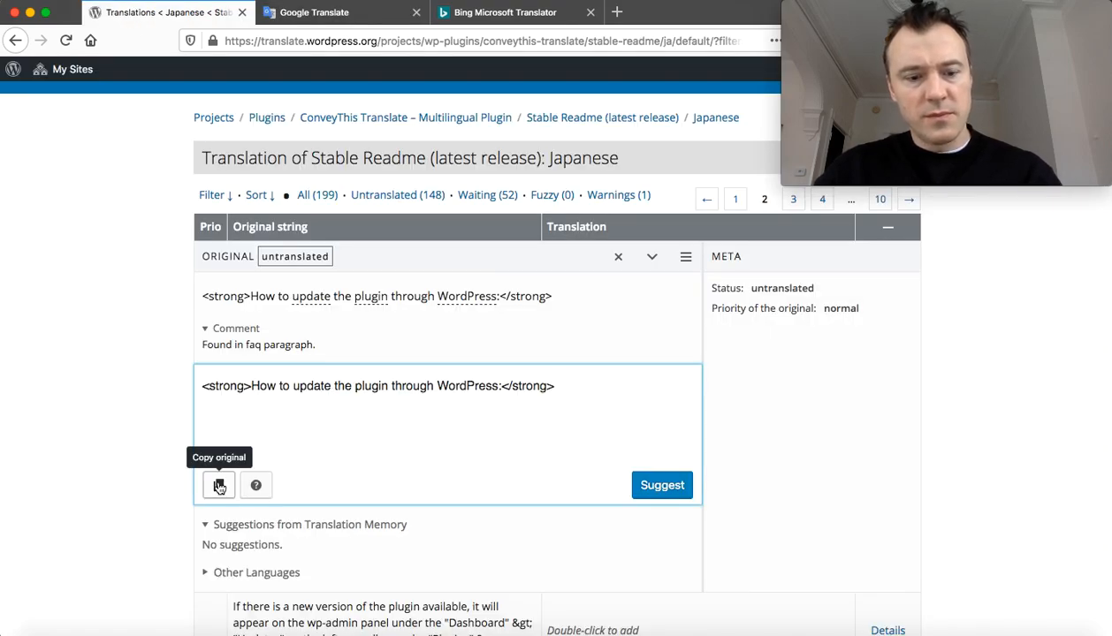
pyautogui.press('super+a')
pyautogui.press('super+c')
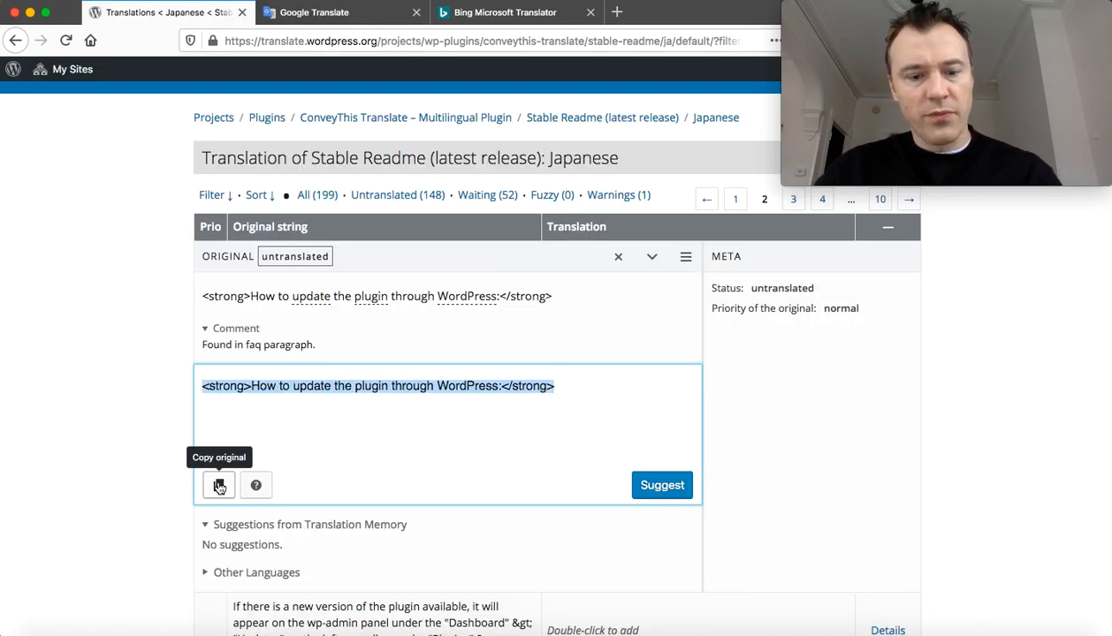
pyautogui.click(318, 12)
pyautogui.click(535, 223)
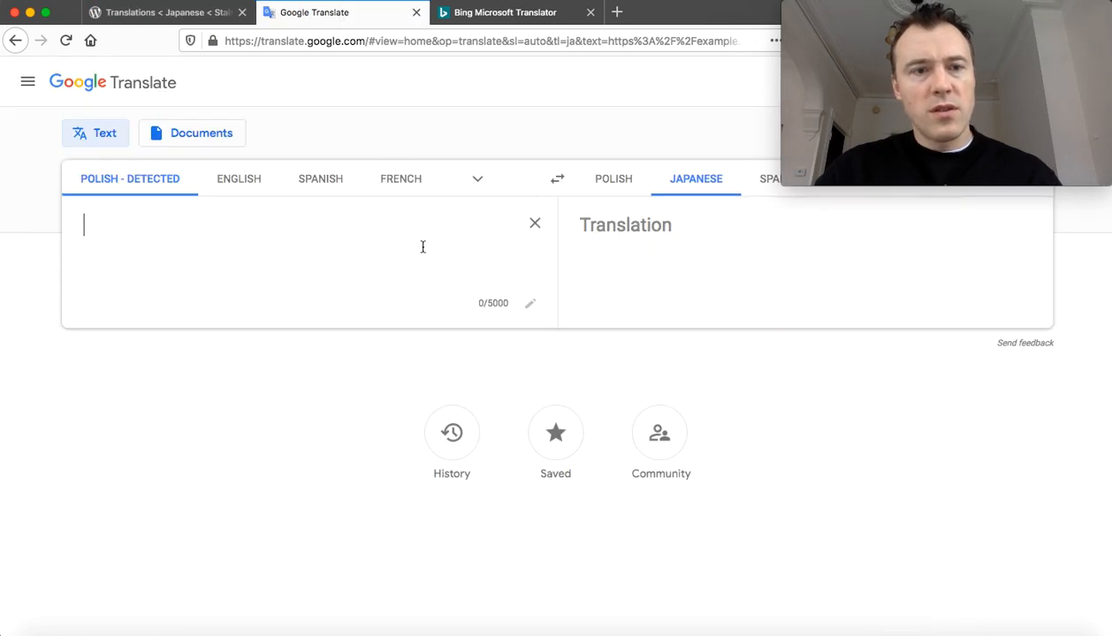
pyautogui.press('super+v')
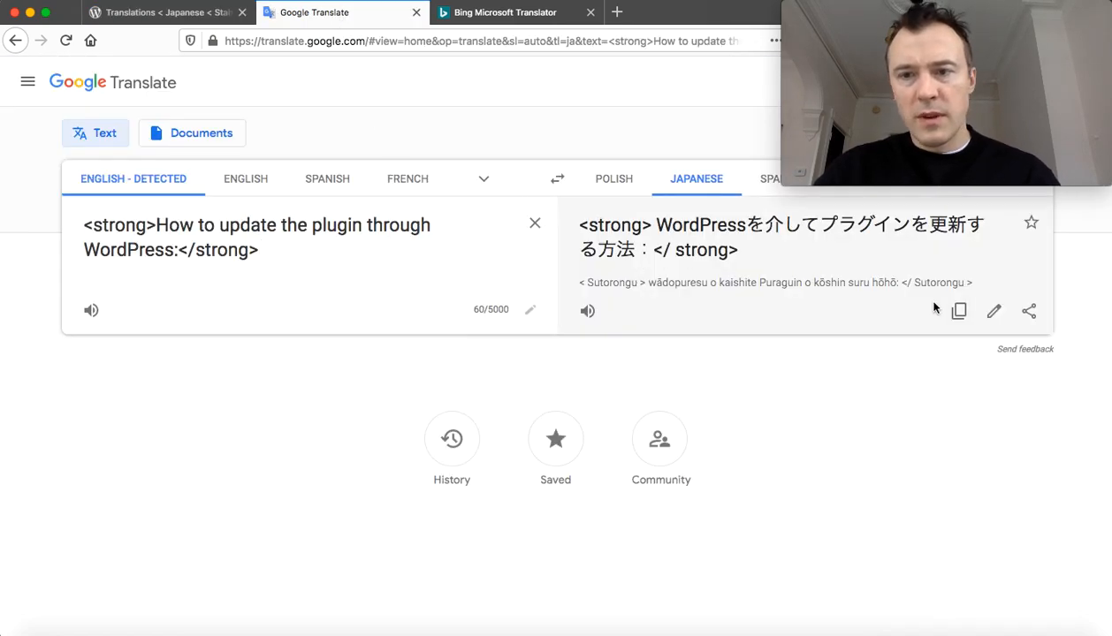
pyautogui.click(959, 312)
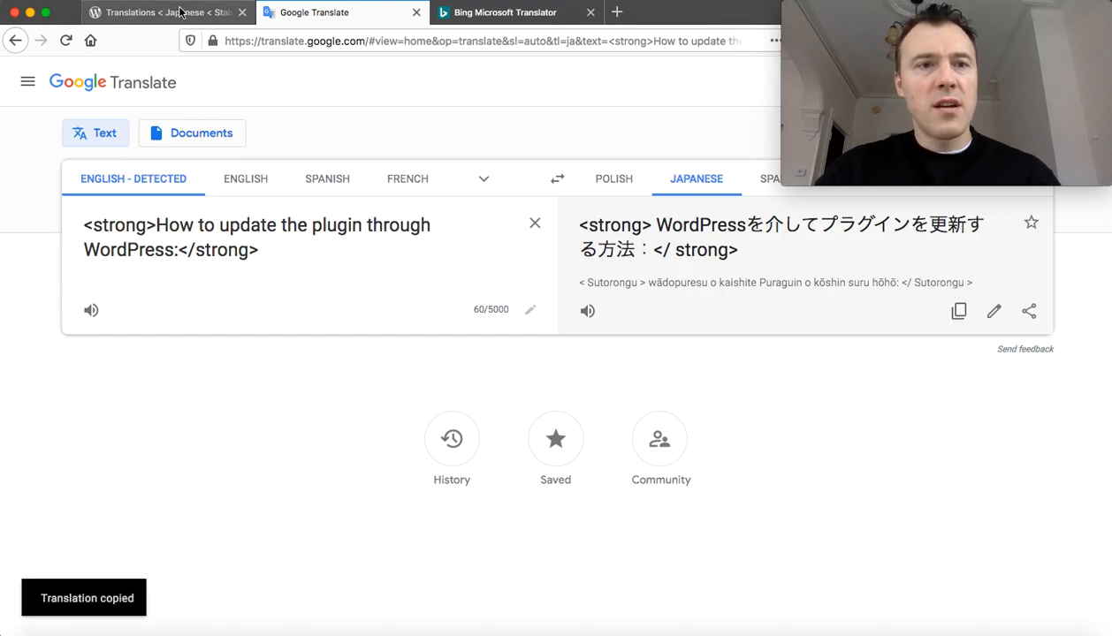
# - Replace the copied original with the Japanese translation from Google Translate and submit it as a suggestion
pyautogui.click(170, 13)
pyautogui.press('super+v')
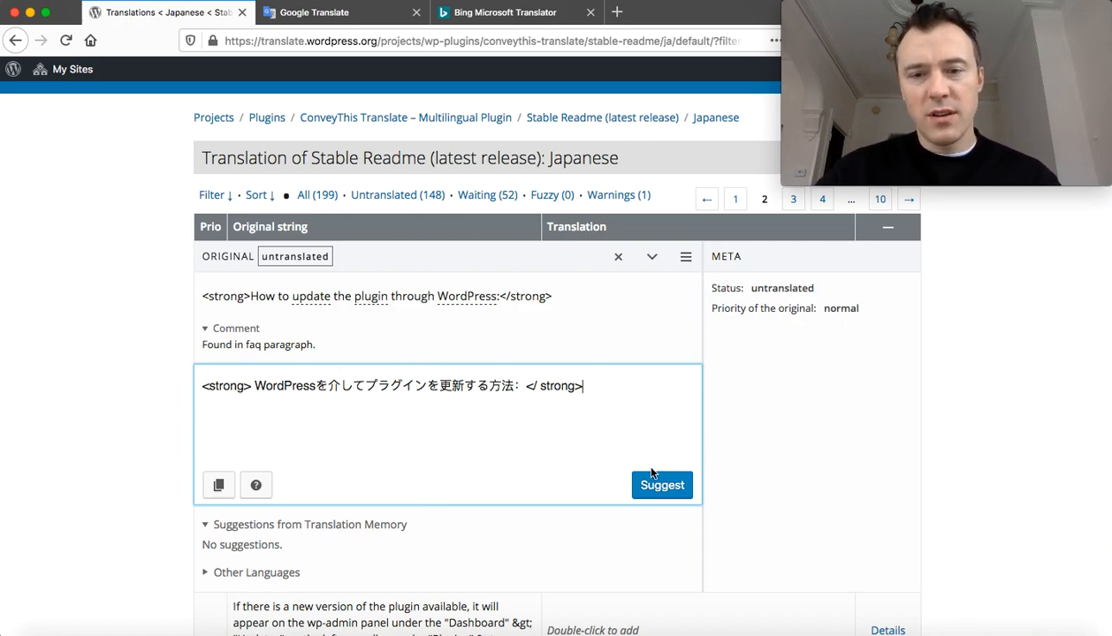
pyautogui.click(660, 487)
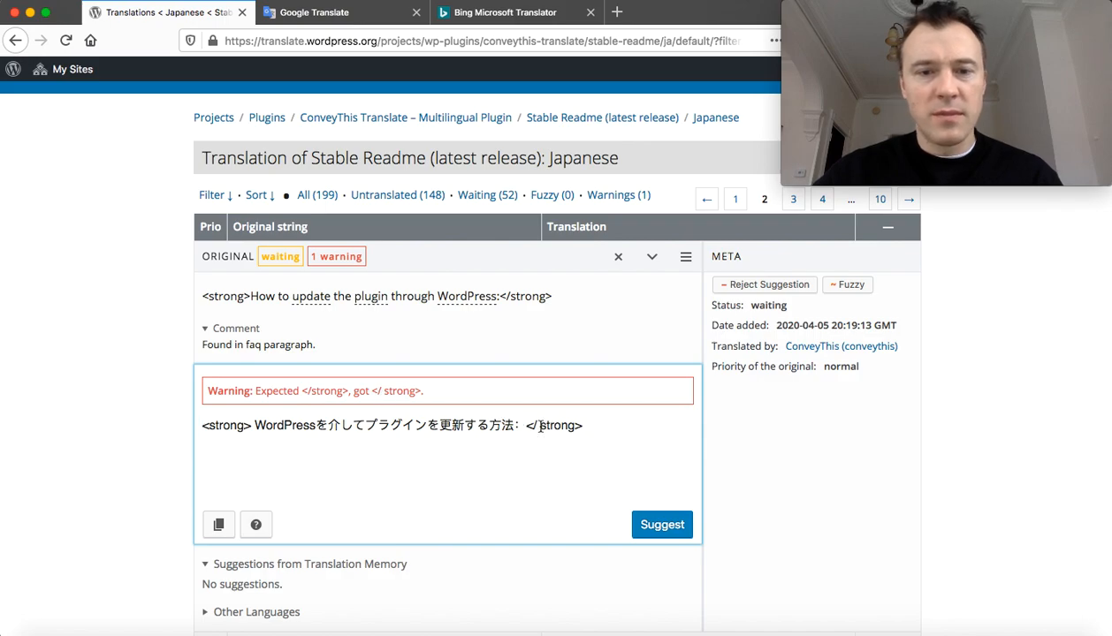
# - Correct the closing tag in the Japanese translation to </strong>, matching the original, and suggest it again
pyautogui.moveTo(495, 296); pyautogui.dragTo(554, 302)
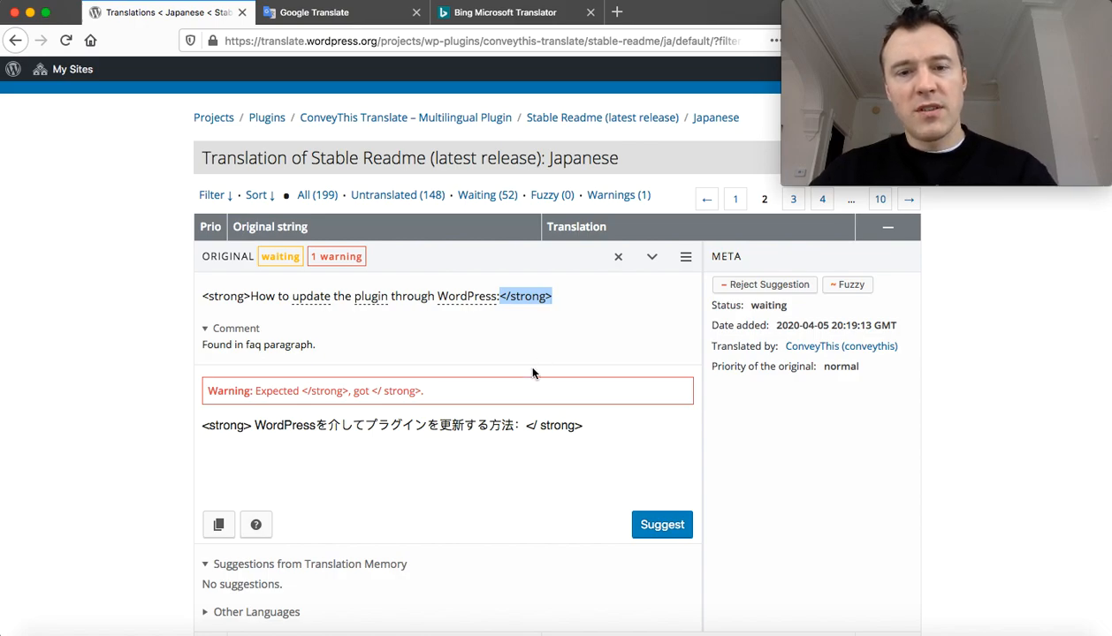
pyautogui.moveTo(525, 425); pyautogui.dragTo(584, 426)
pyautogui.press('super+v')
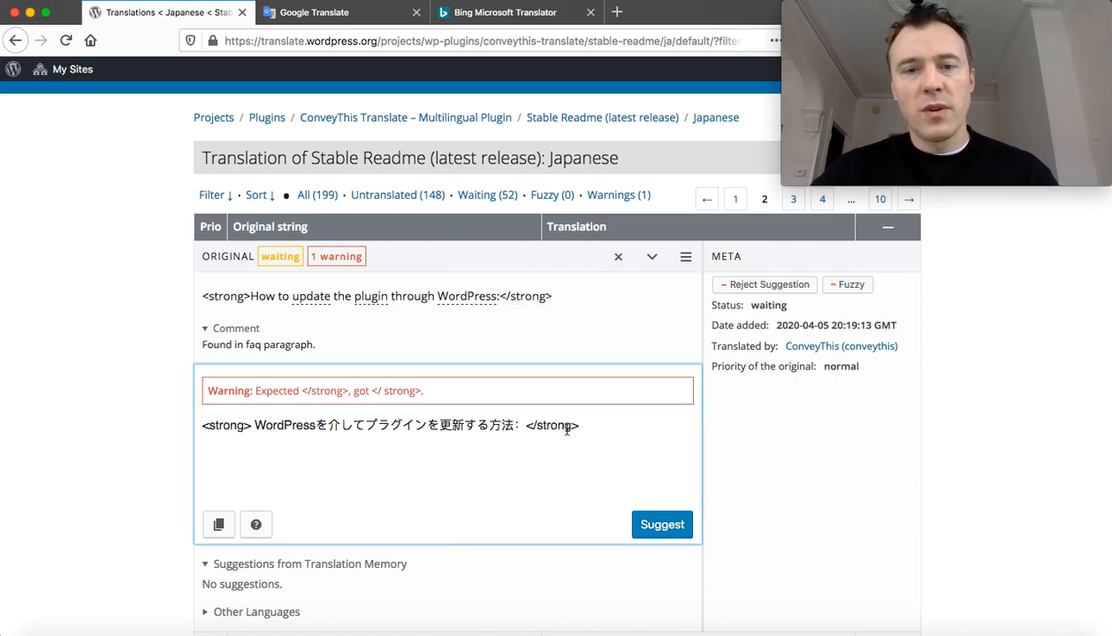
pyautogui.click(664, 524)
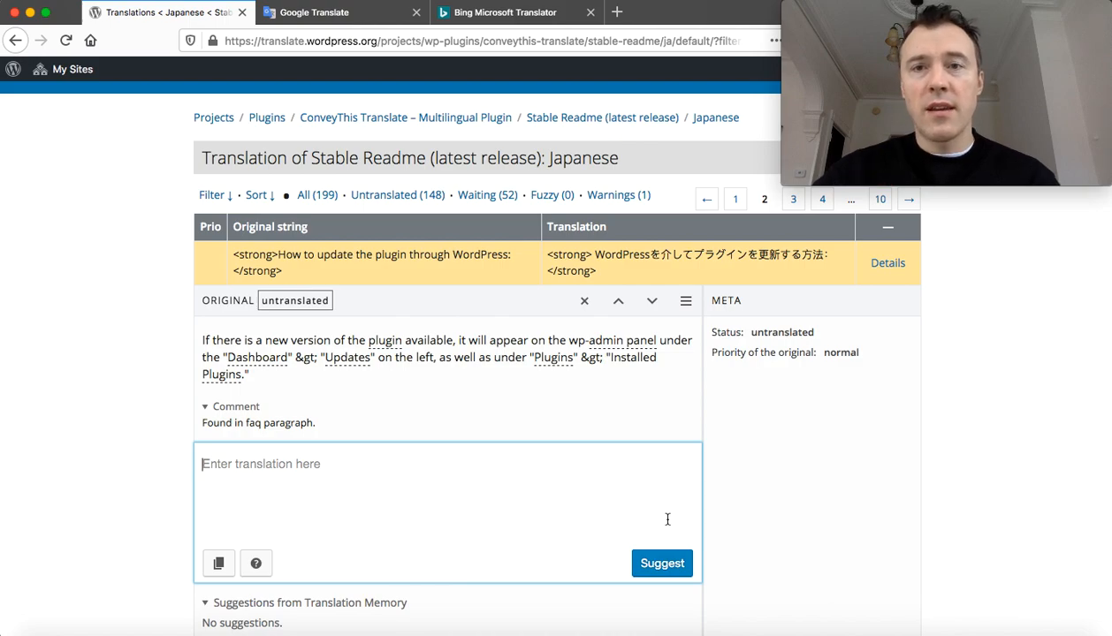
# - Open the "To make sure our emails will reach your inbox" string, fill its translation with the original text and copy it
pyautogui.scroll(-5, 84, 265)
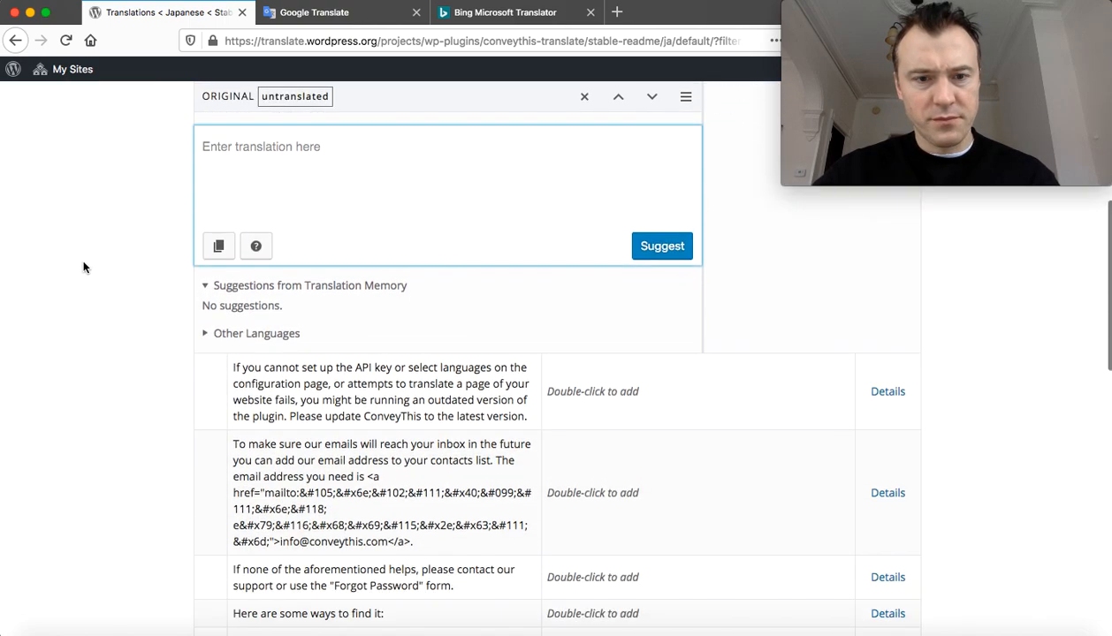
pyautogui.scroll(-1, 86, 266)
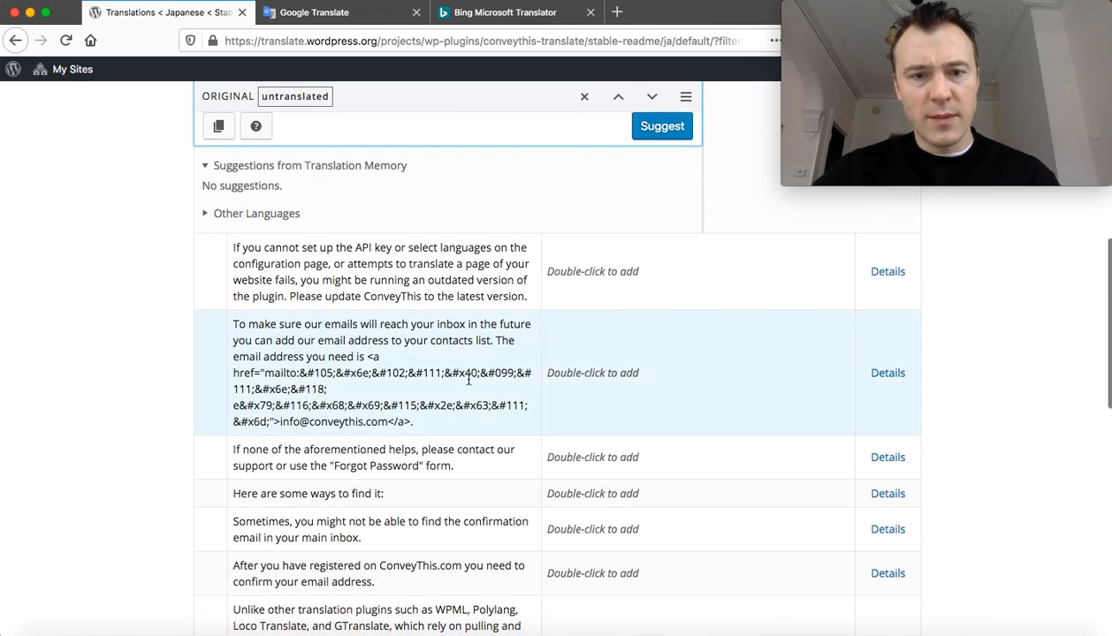
pyautogui.doubleClick(610, 371)
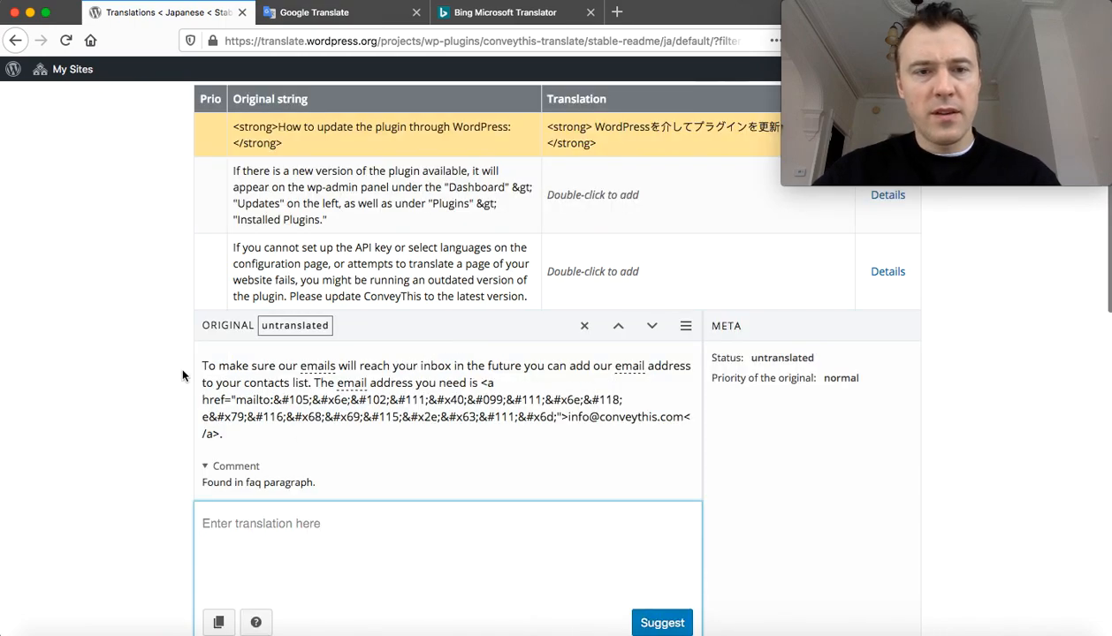
pyautogui.scroll(-2, 168, 375)
pyautogui.click(220, 502)
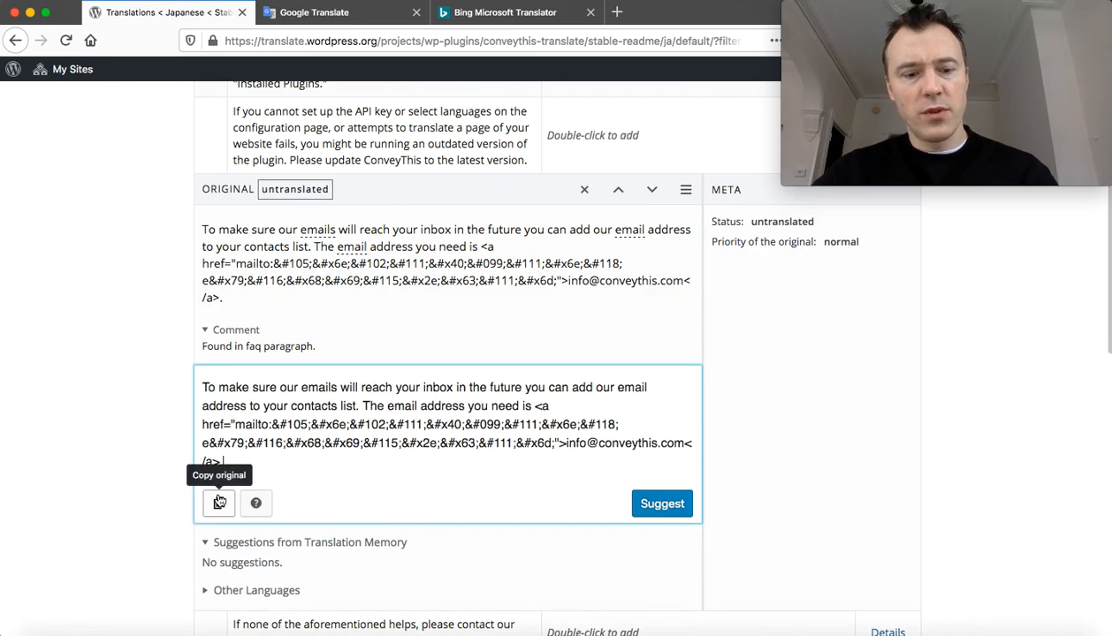
pyautogui.press('super+a')
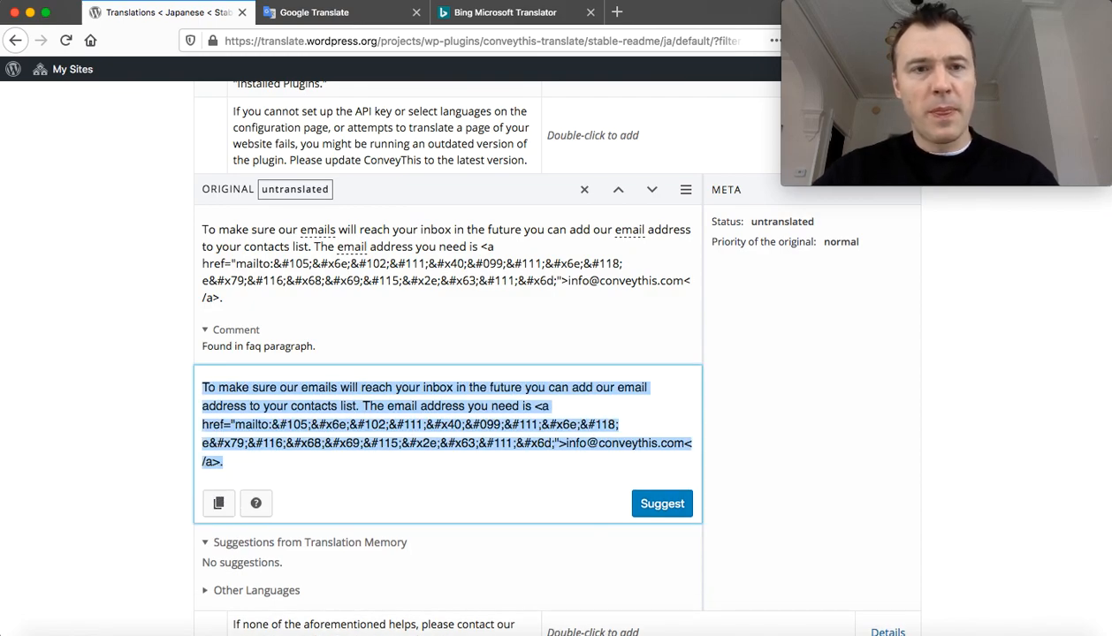
# - Try to translate the copied string about emails reaching the inbox into Japanese with Google Translate
pyautogui.click(347, 14)
pyautogui.click(535, 226)
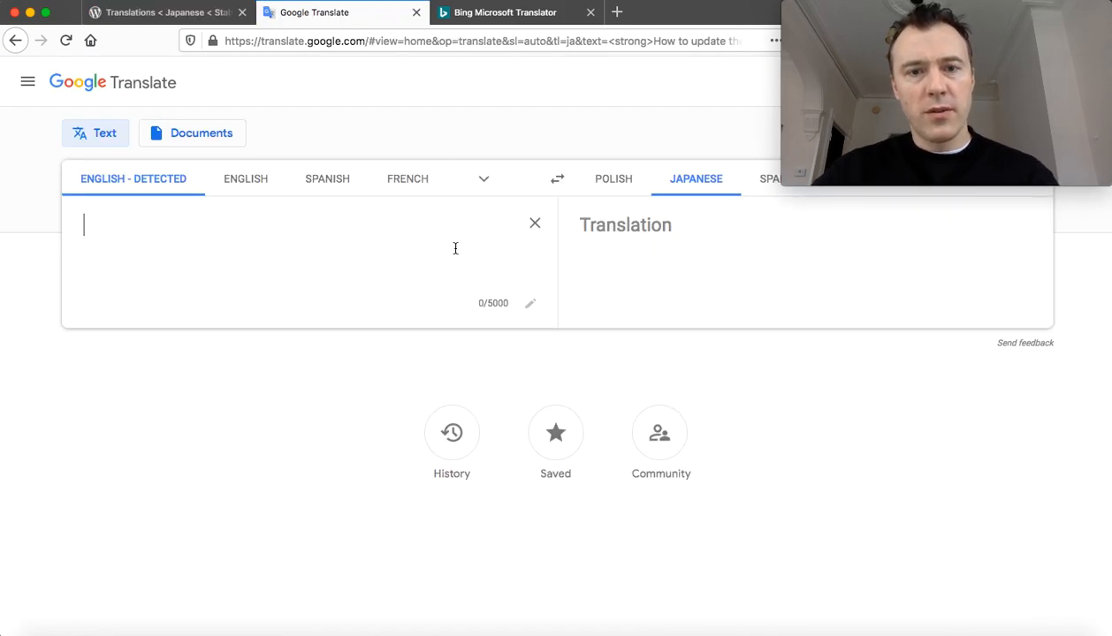
pyautogui.press('super+v')
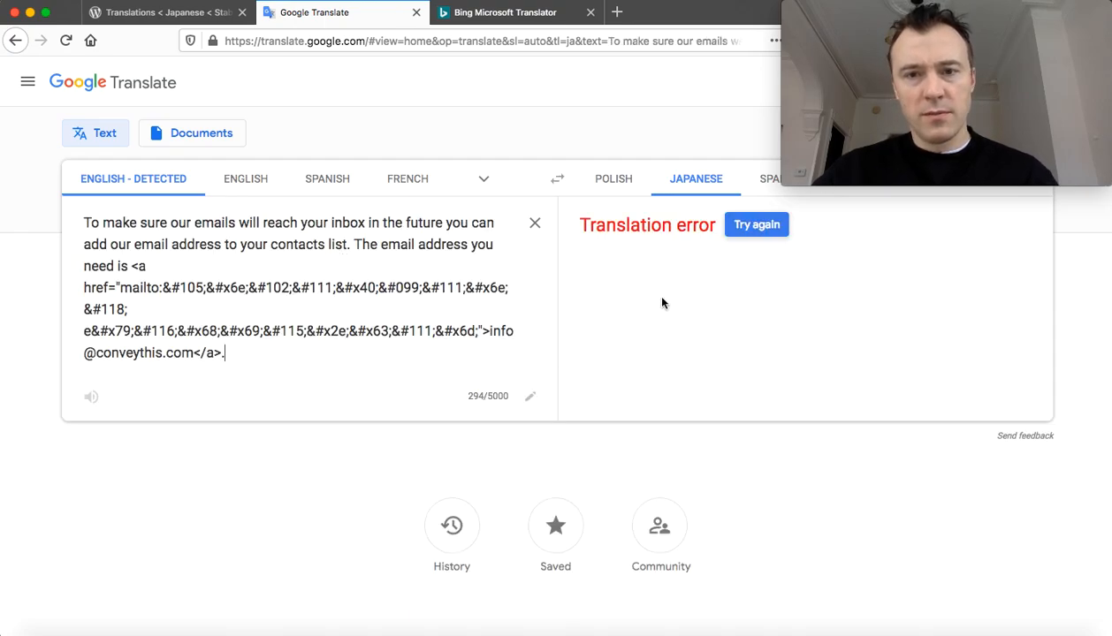
# - Translate the string about emails reaching the inbox in Bing Microsoft Translator, with Japanese as the target language
pyautogui.click(489, 14)
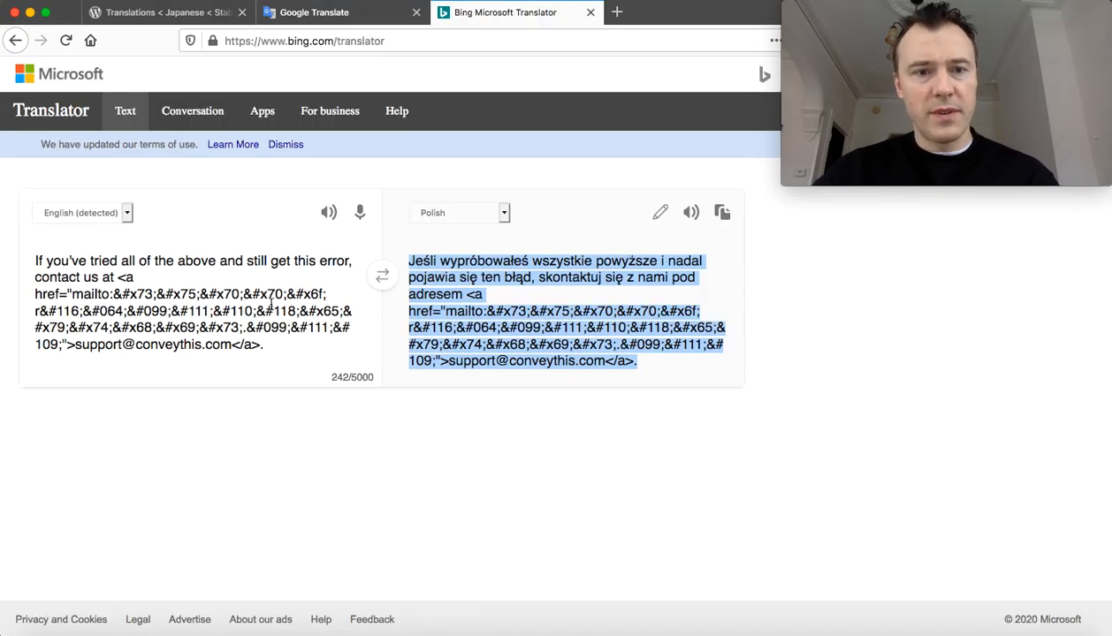
pyautogui.click(272, 306)
pyautogui.press('super+a')
pyautogui.press('super+v')
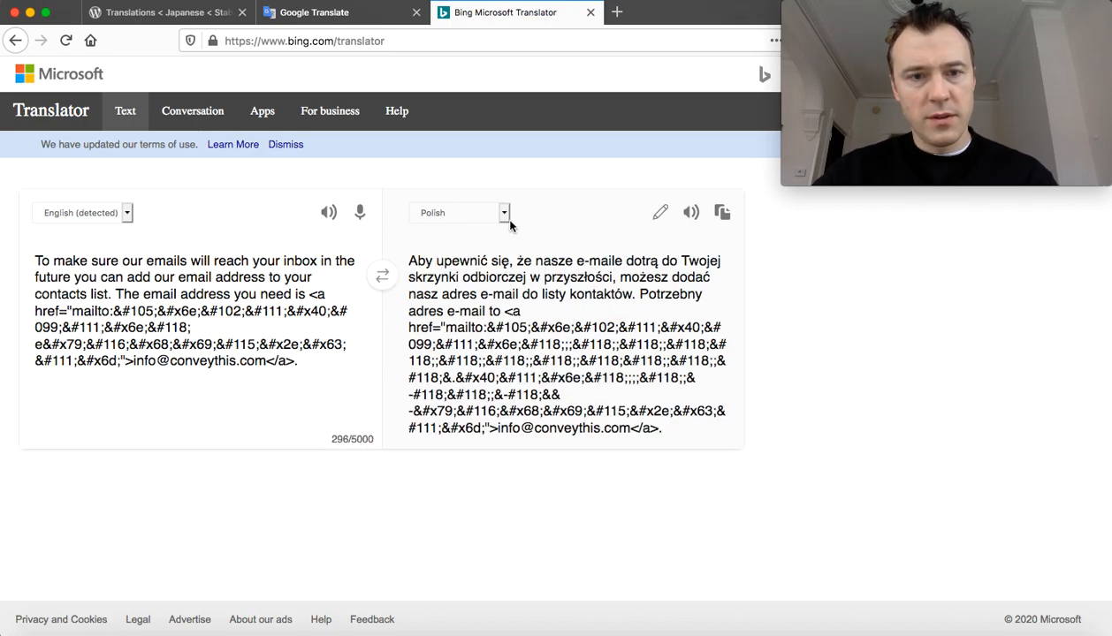
pyautogui.click(472, 214)
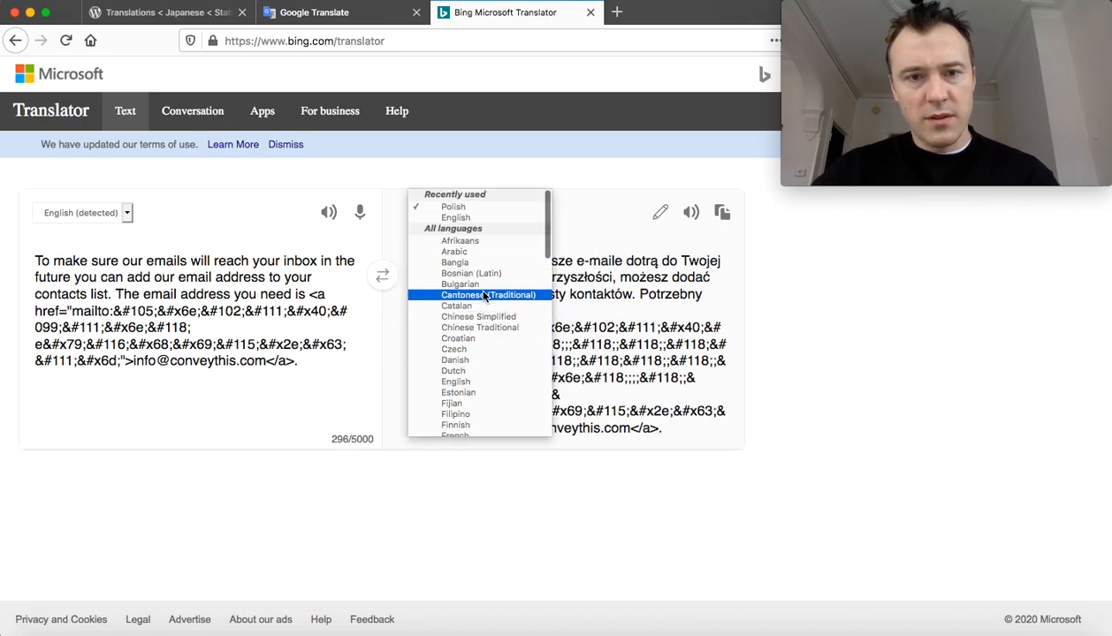
pyautogui.scroll(-5, 484, 353)
pyautogui.scroll(-3, 480, 408)
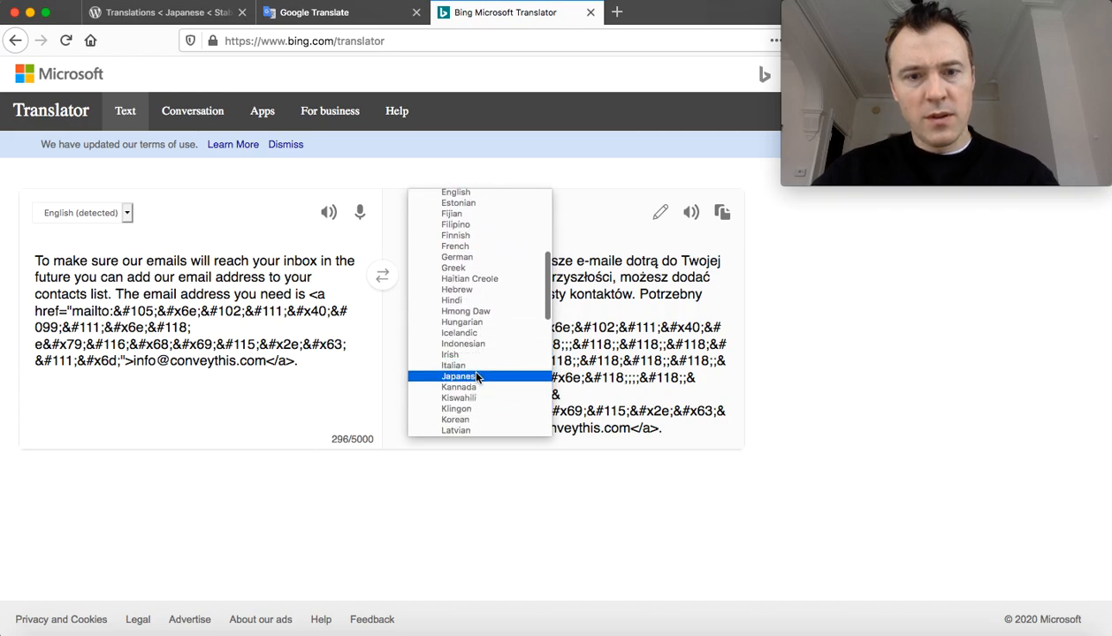
pyautogui.click(477, 377)
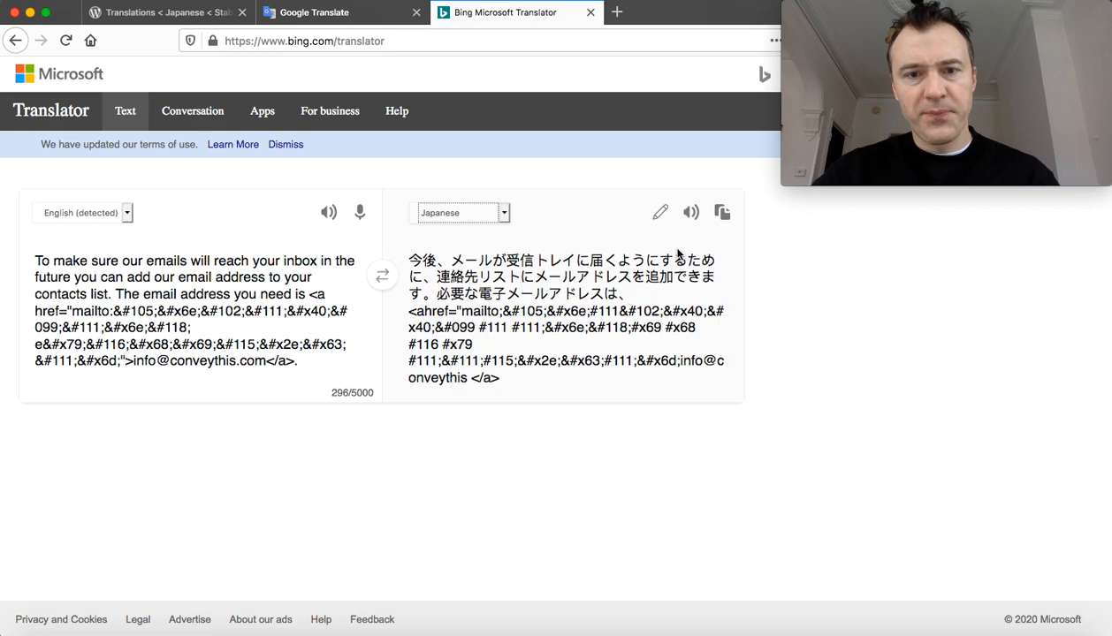
# - Copy the Japanese translation from Bing Microsoft Translator into the WordPress string about emails reaching the inbox and suggest it
pyautogui.click(721, 216)
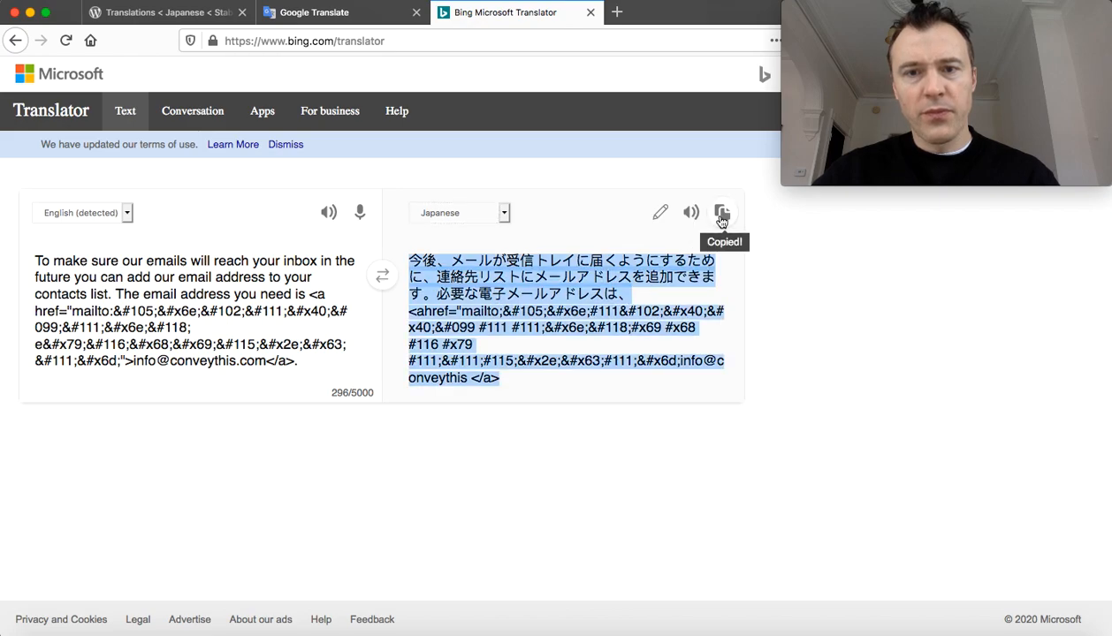
pyautogui.click(162, 12)
pyautogui.press('super+v')
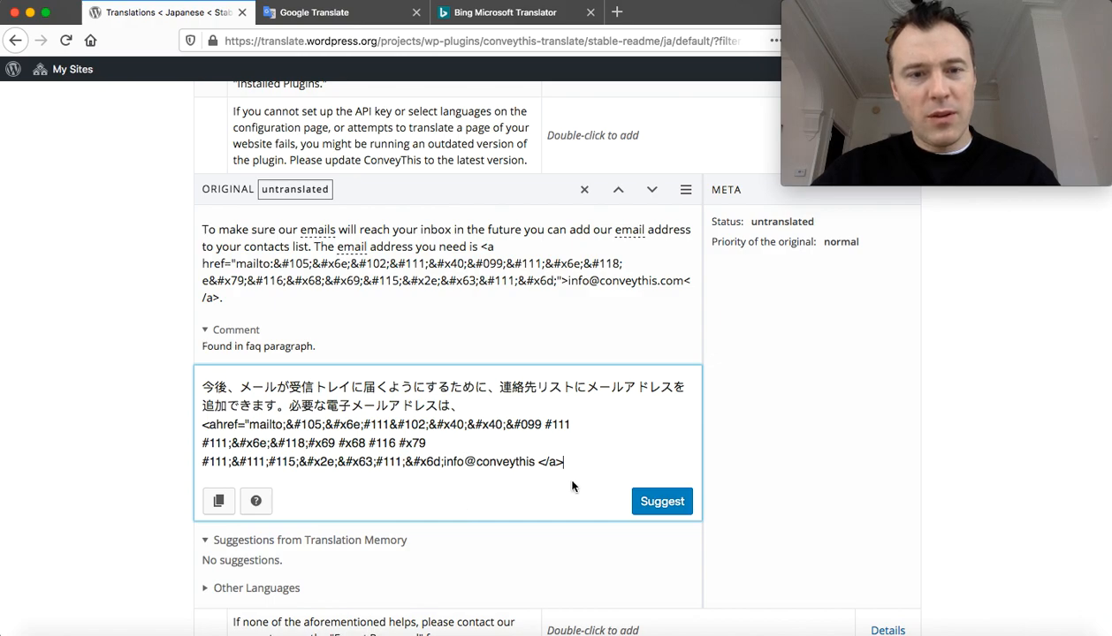
pyautogui.click(666, 509)
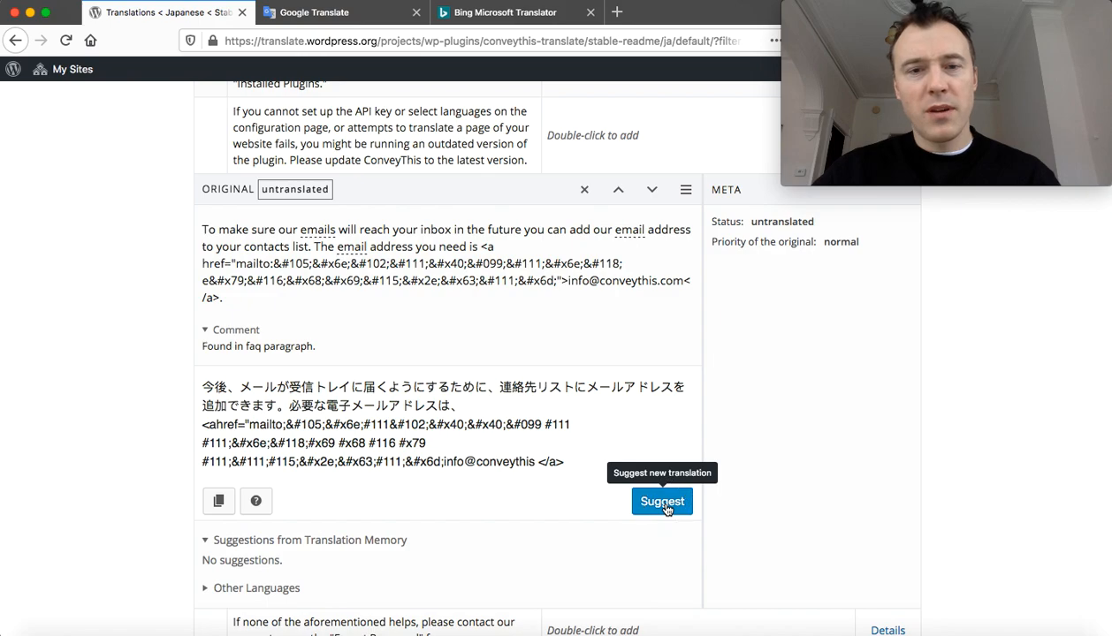
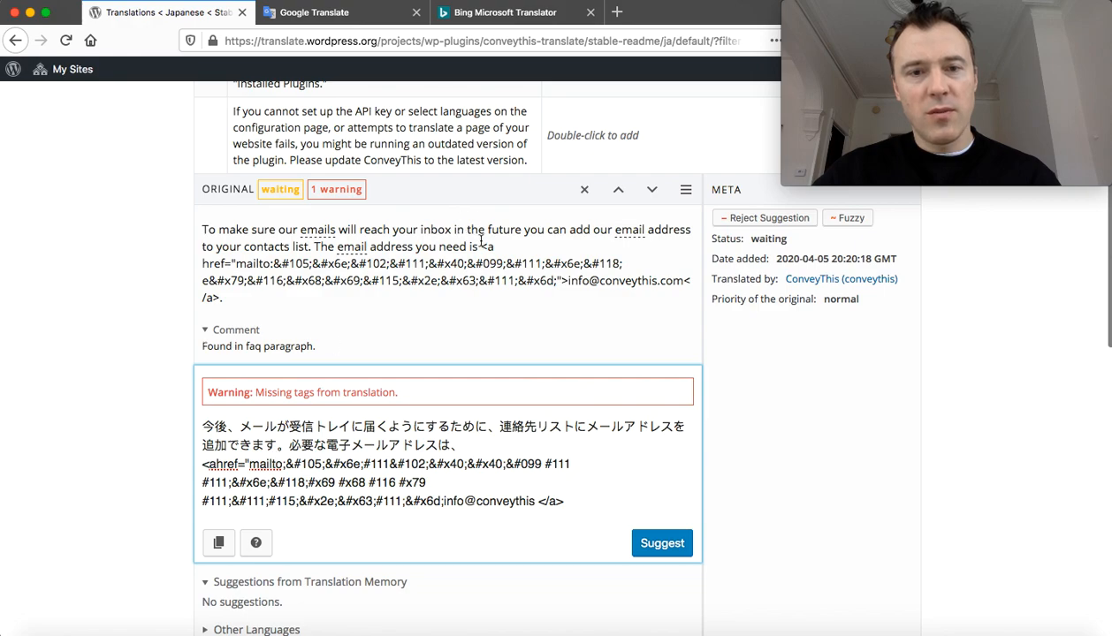
# - Replace the garbled mailto link in the Japanese translation with the complete link from the original string and suggest it again
pyautogui.moveTo(482, 246); pyautogui.dragTo(515, 298)
pyautogui.hotkey('ctrl', 'c')
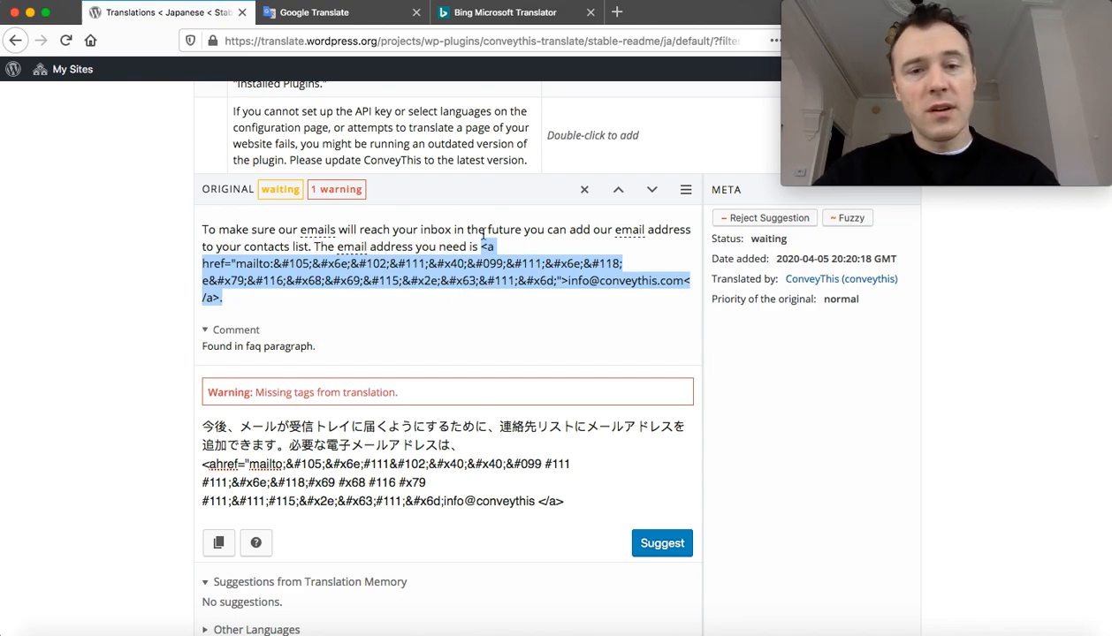
pyautogui.moveTo(203, 464); pyautogui.dragTo(596, 497)
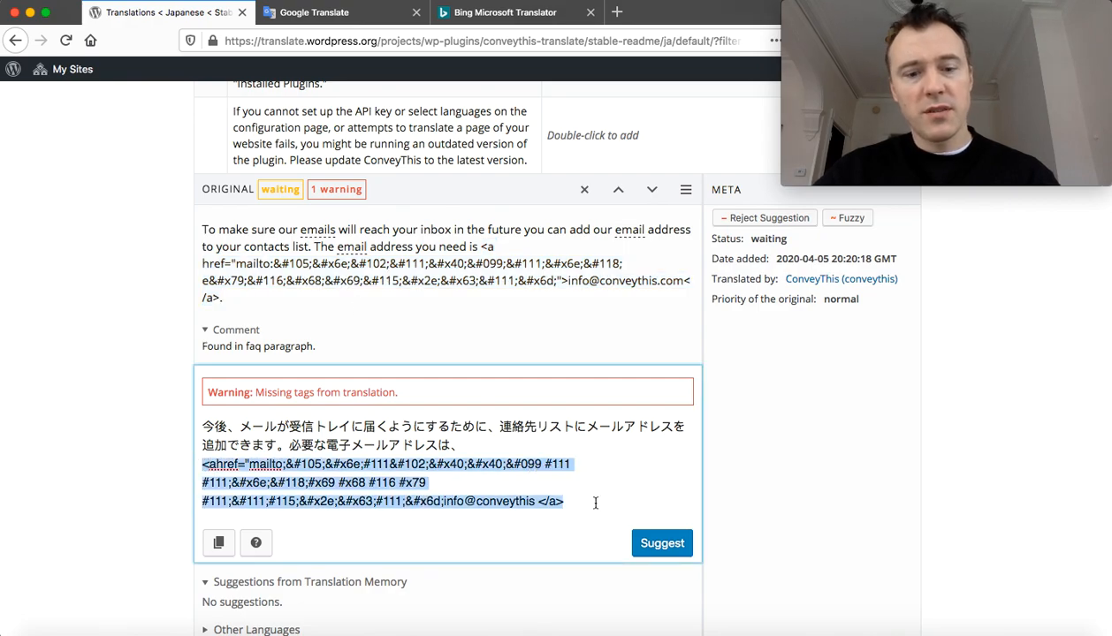
pyautogui.hotkey('ctrl', 'v')
pyautogui.click(656, 550)
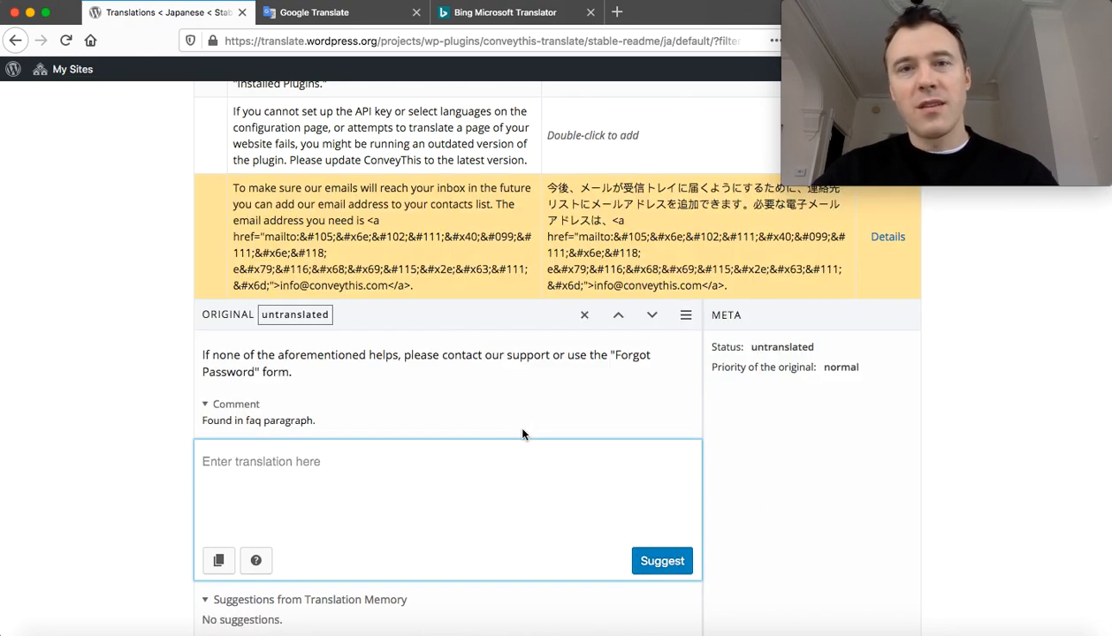
# - Look through the remaining untranslated Japanese readme strings on pages 2 and 3 of the list
pyautogui.scroll(-10, 186, 306)
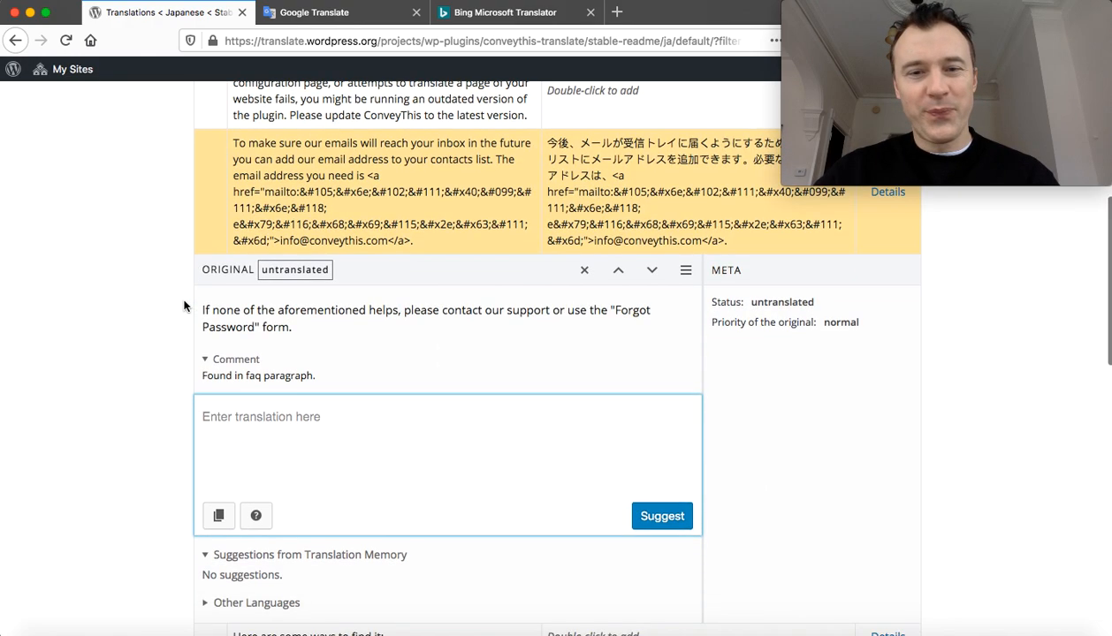
pyautogui.scroll(1, 183, 306)
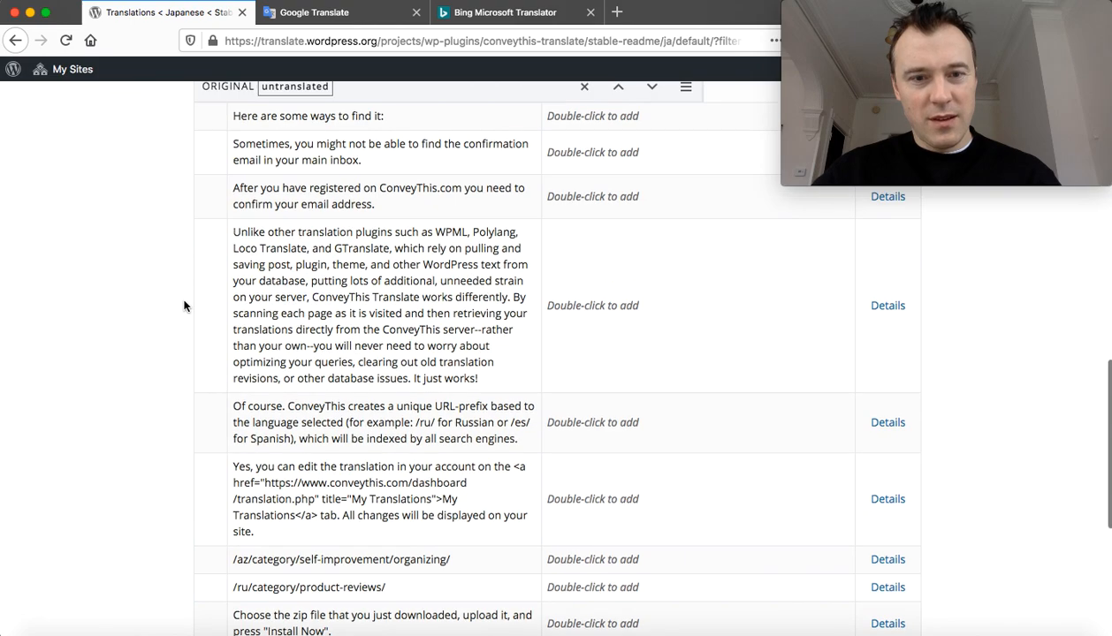
pyautogui.scroll(-4, 184, 306)
pyautogui.scroll(-3, 184, 306)
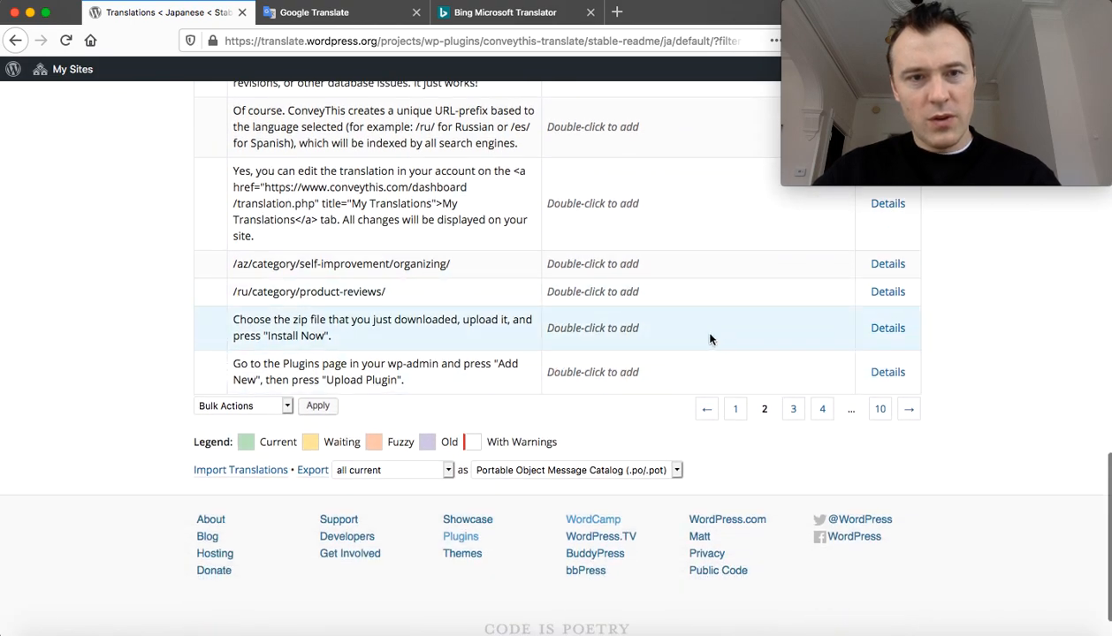
pyautogui.click(795, 412)
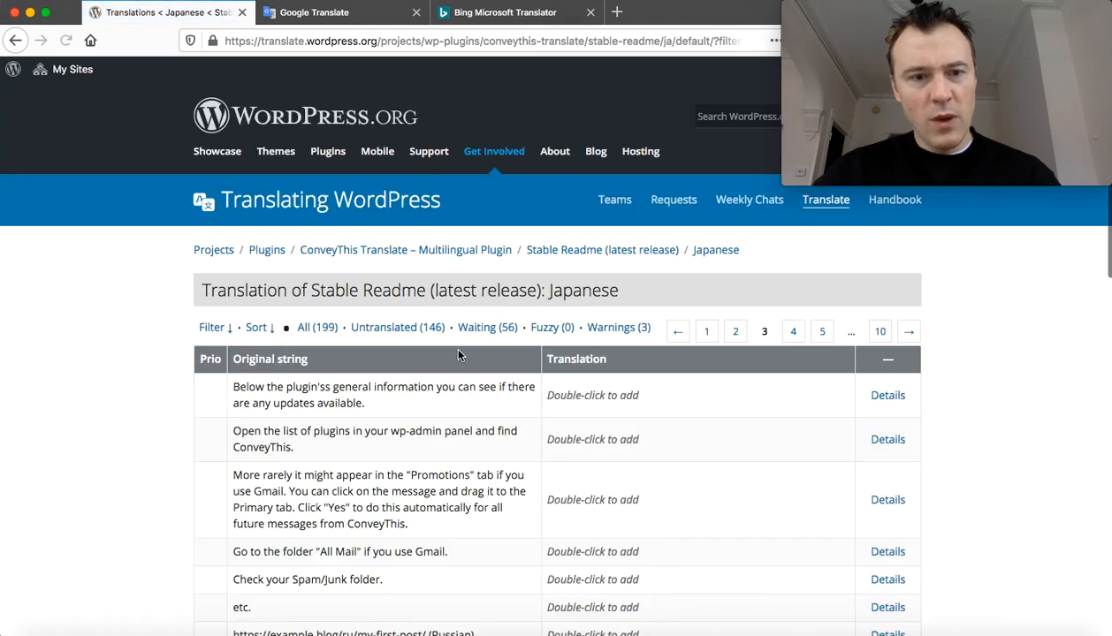
pyautogui.scroll(-5, 460, 353)
pyautogui.scroll(-6, 458, 351)
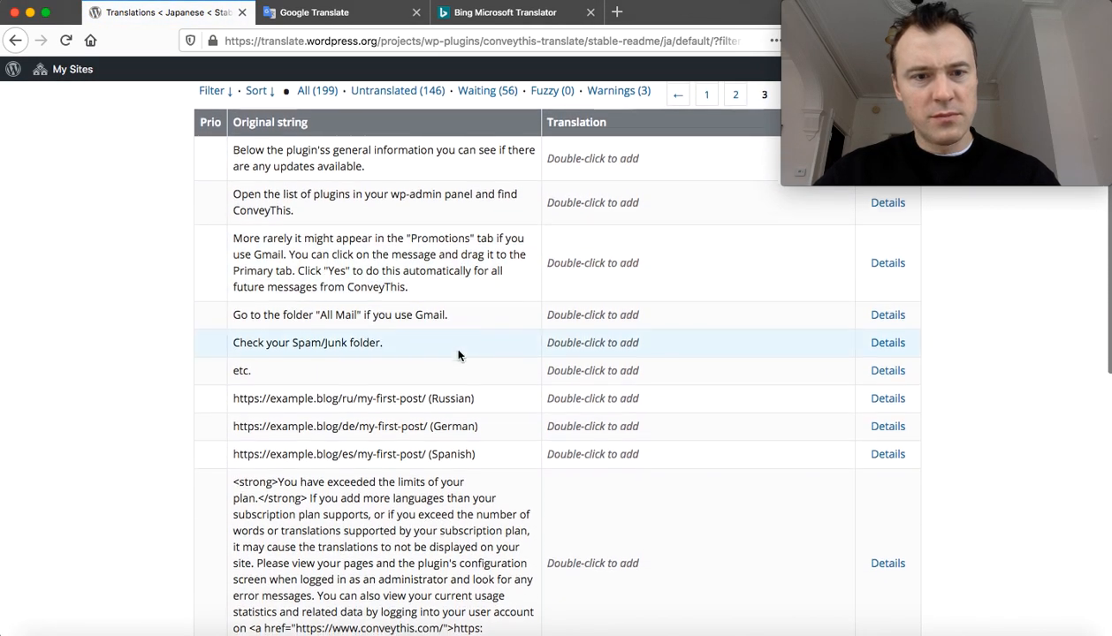
pyautogui.scroll(-9, 458, 353)
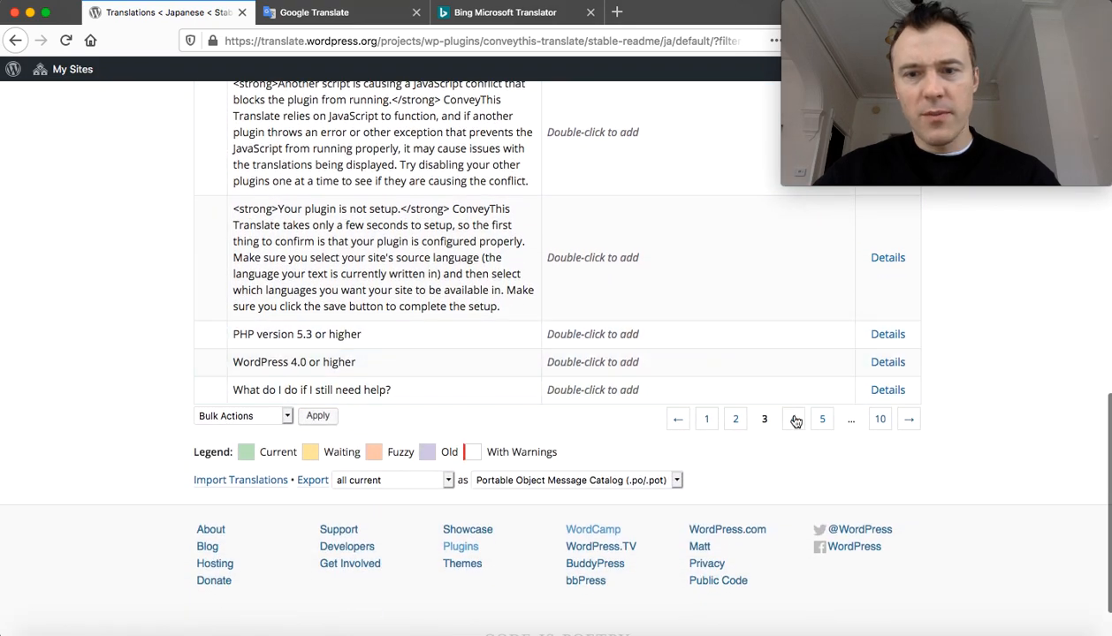
# - Examine the untranslated strings on pages 4, 5 and 6 of the Japanese readme list
pyautogui.click(792, 421)
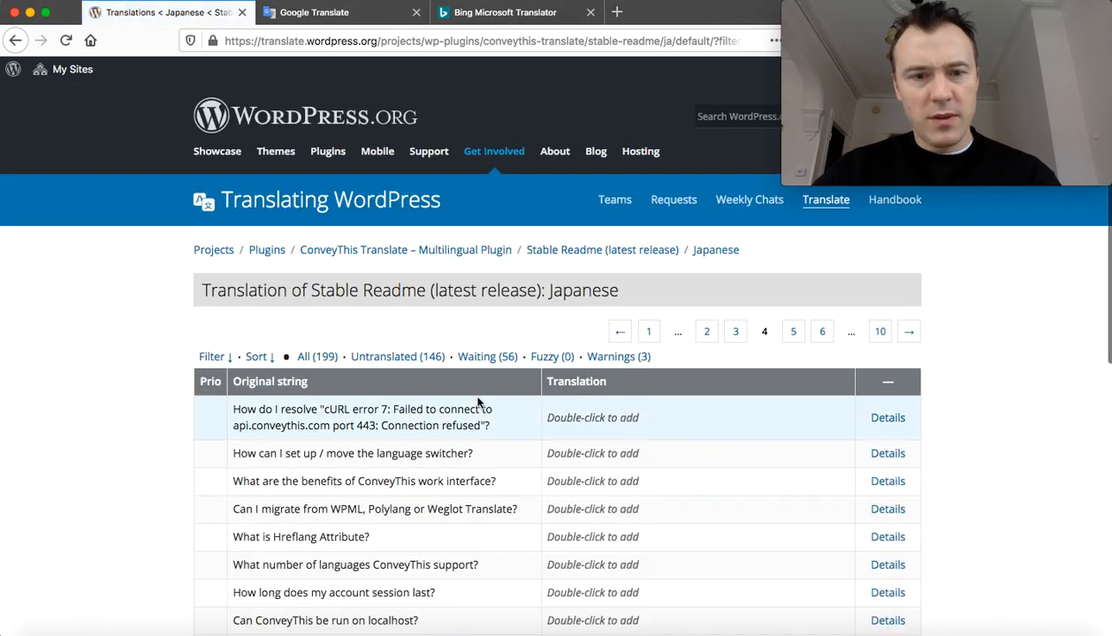
pyautogui.scroll(-5, 523, 409)
pyautogui.scroll(-4, 457, 356)
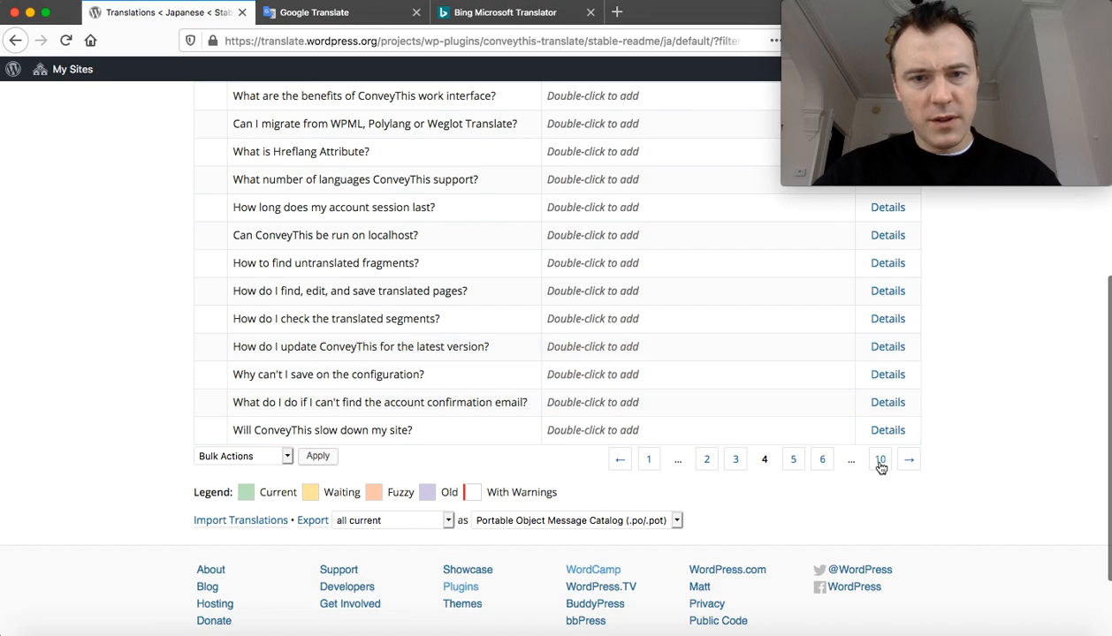
pyautogui.click(792, 459)
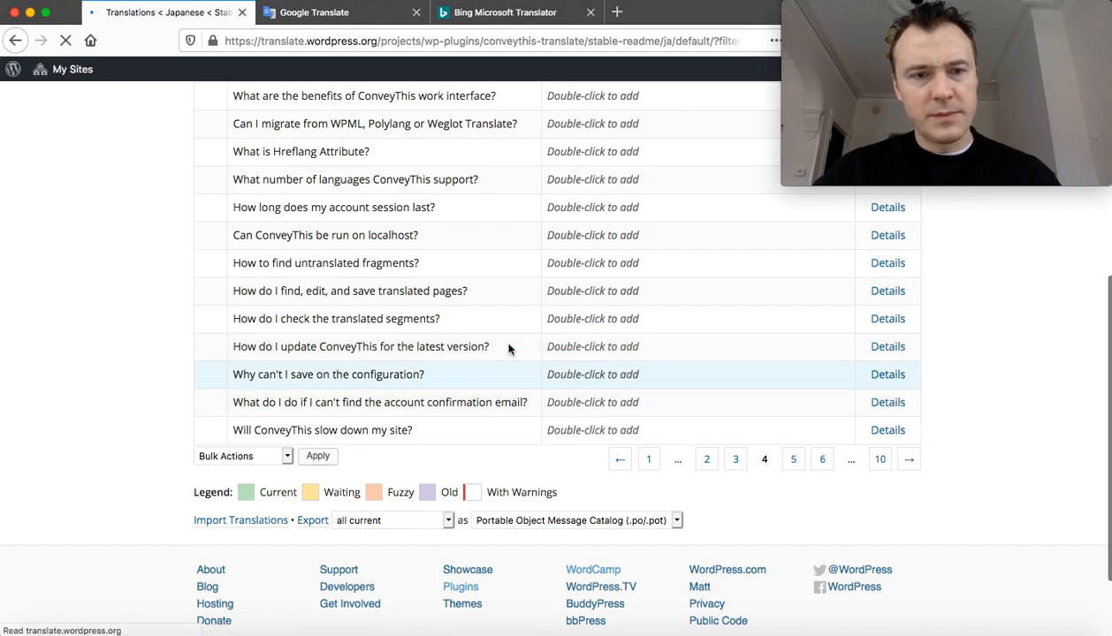
pyautogui.scroll(-10, 445, 361)
pyautogui.scroll(-10, 445, 359)
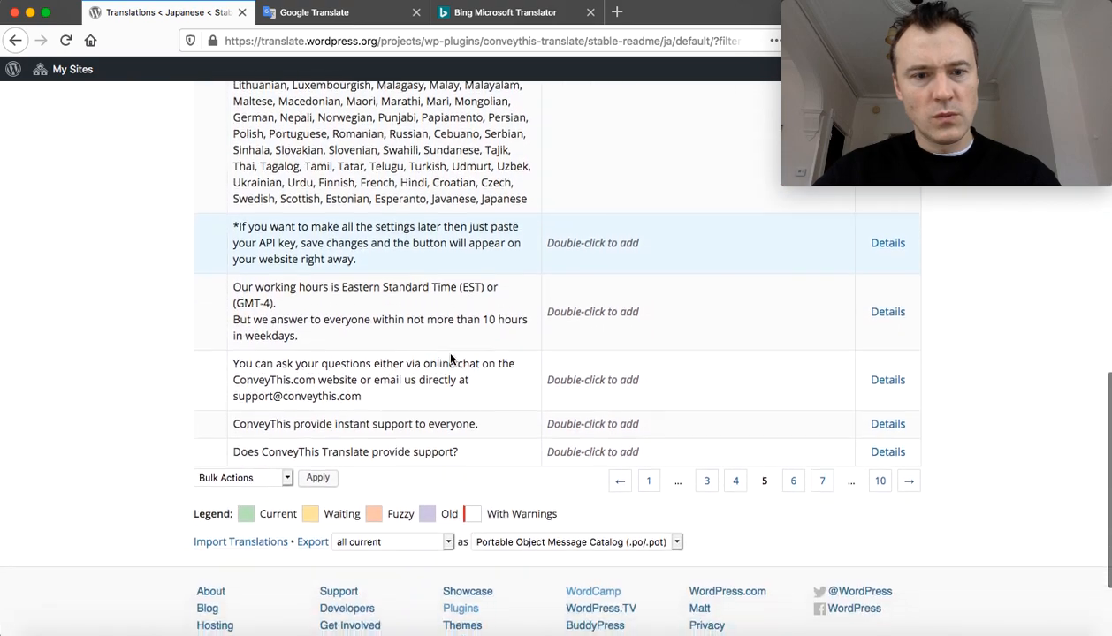
pyautogui.click(794, 484)
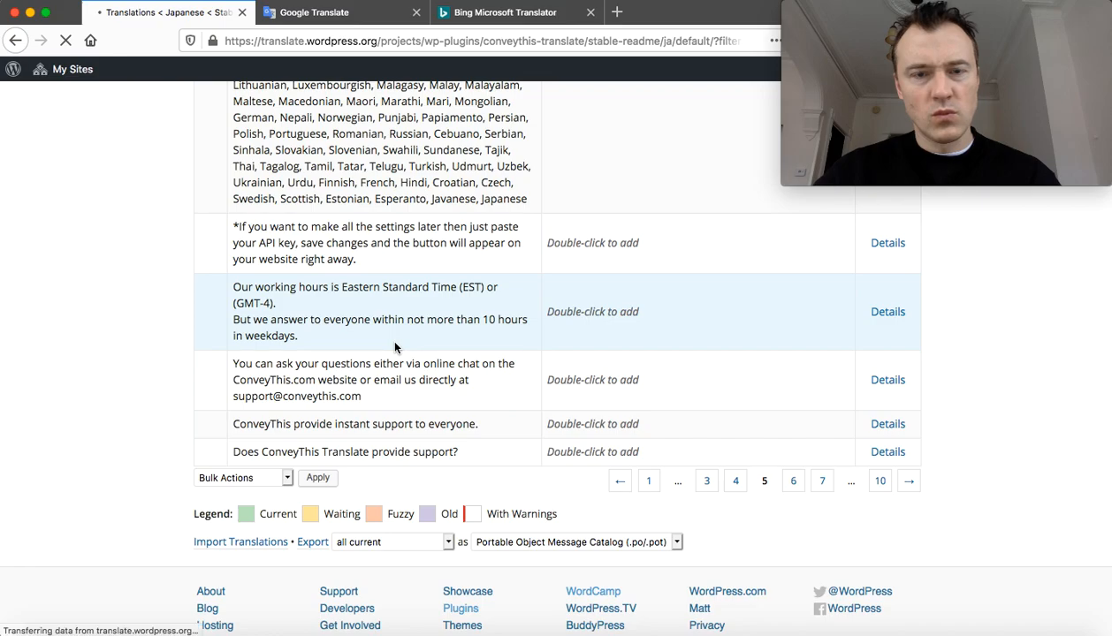
pyautogui.scroll(-1, 395, 347)
pyautogui.scroll(-10, 395, 346)
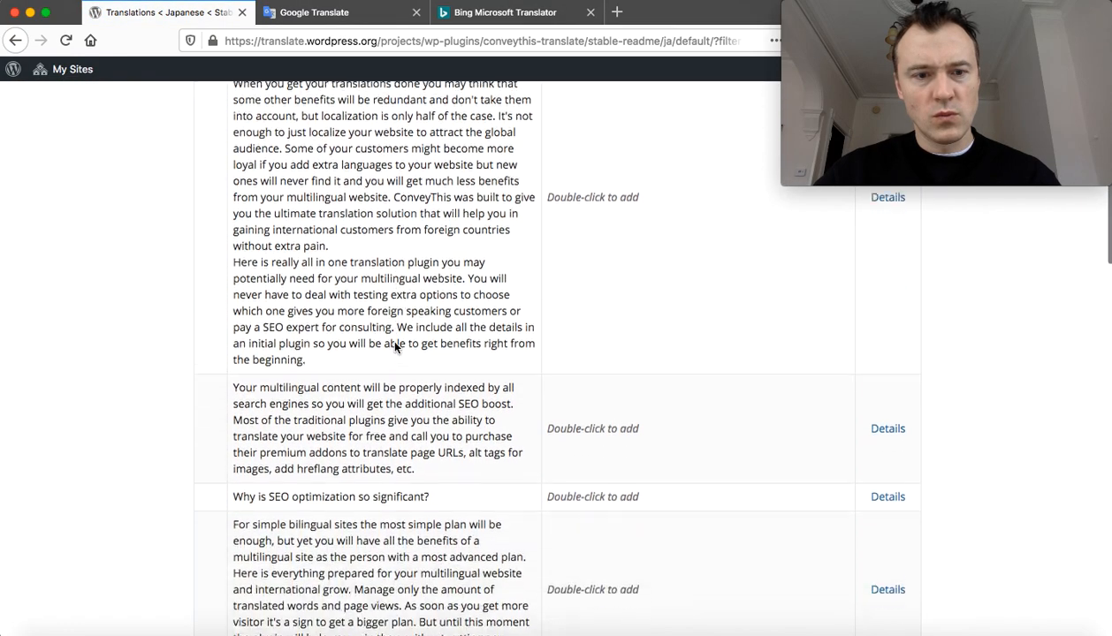
pyautogui.scroll(-10, 395, 346)
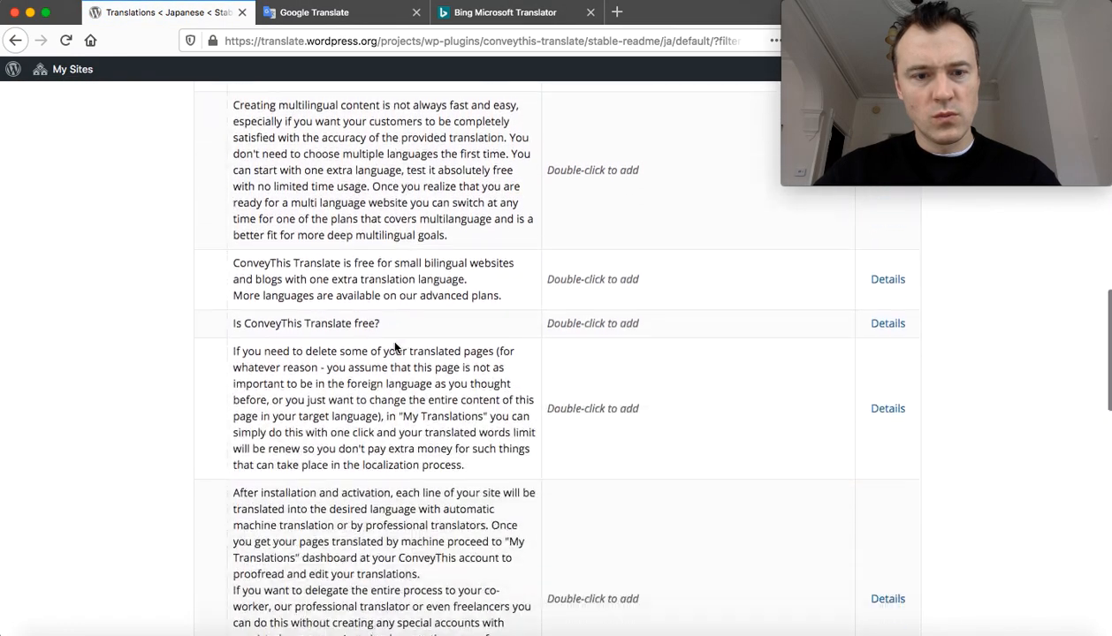
pyautogui.scroll(-8, 395, 347)
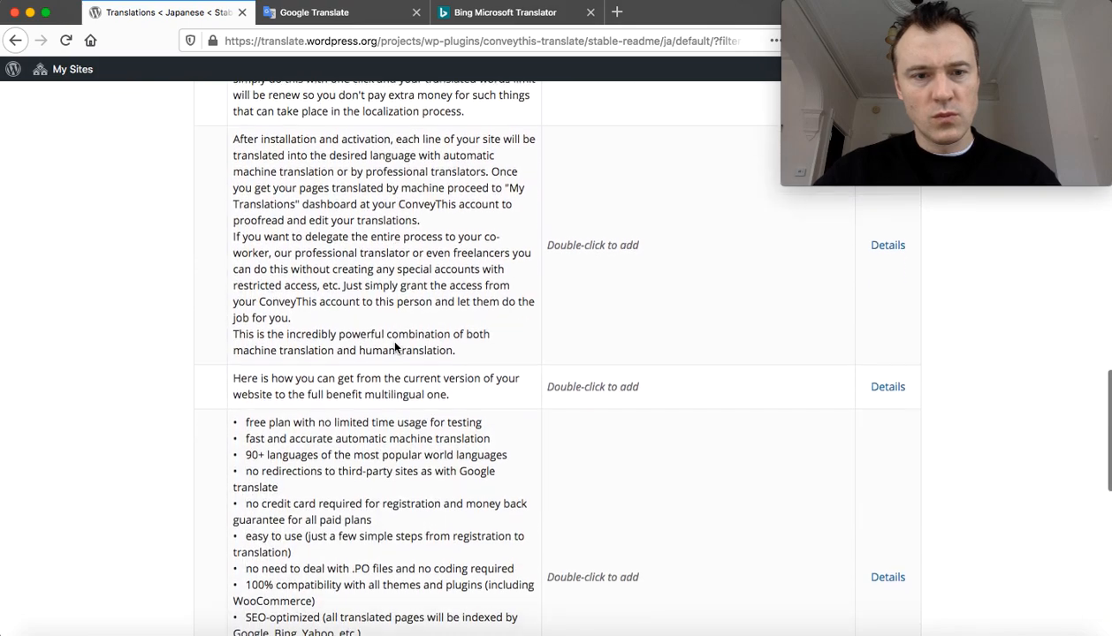
pyautogui.scroll(-5, 395, 346)
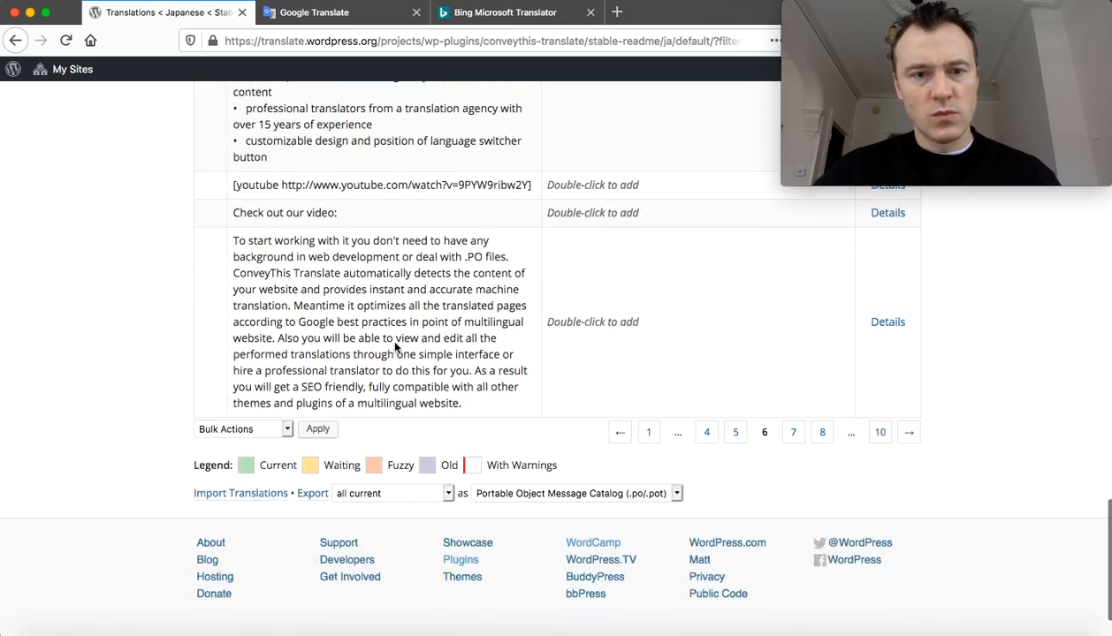
# - Search the Japanese readme strings from page 6 through page 10 for the placeholder "%s"
pyautogui.hotkey('ctrl', 'f')
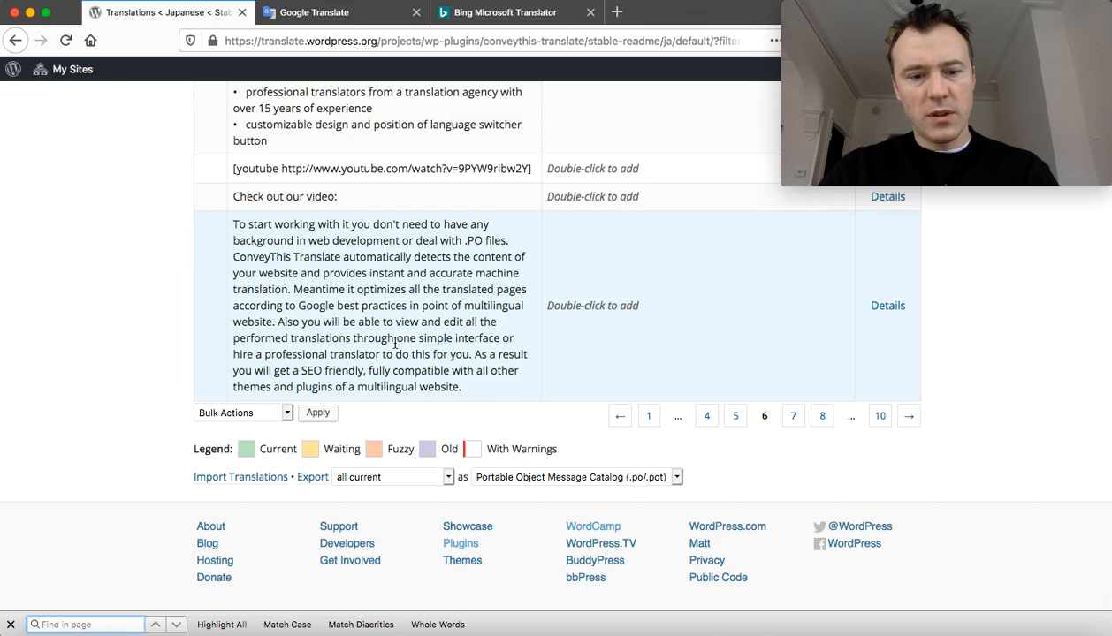
pyautogui.write('%s')
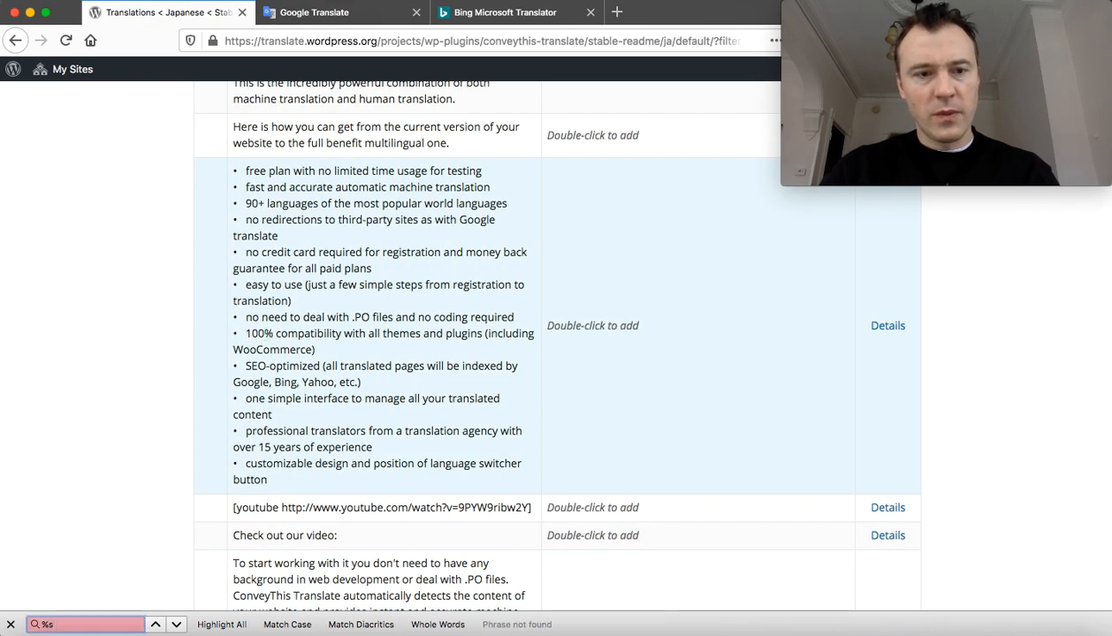
pyautogui.scroll(-8, 654, 486)
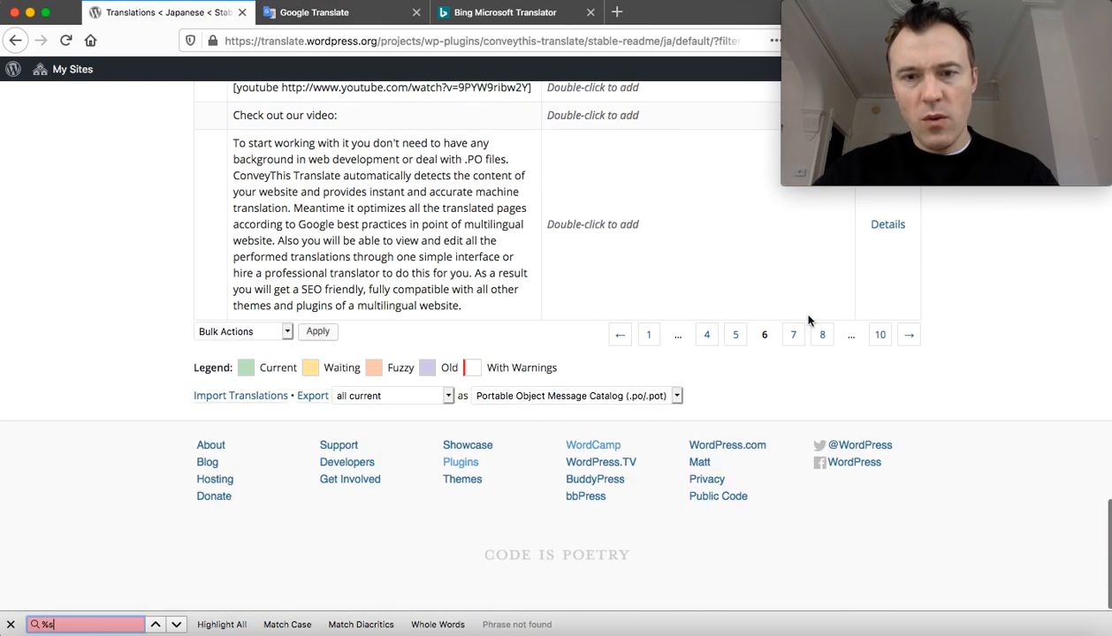
pyautogui.click(795, 335)
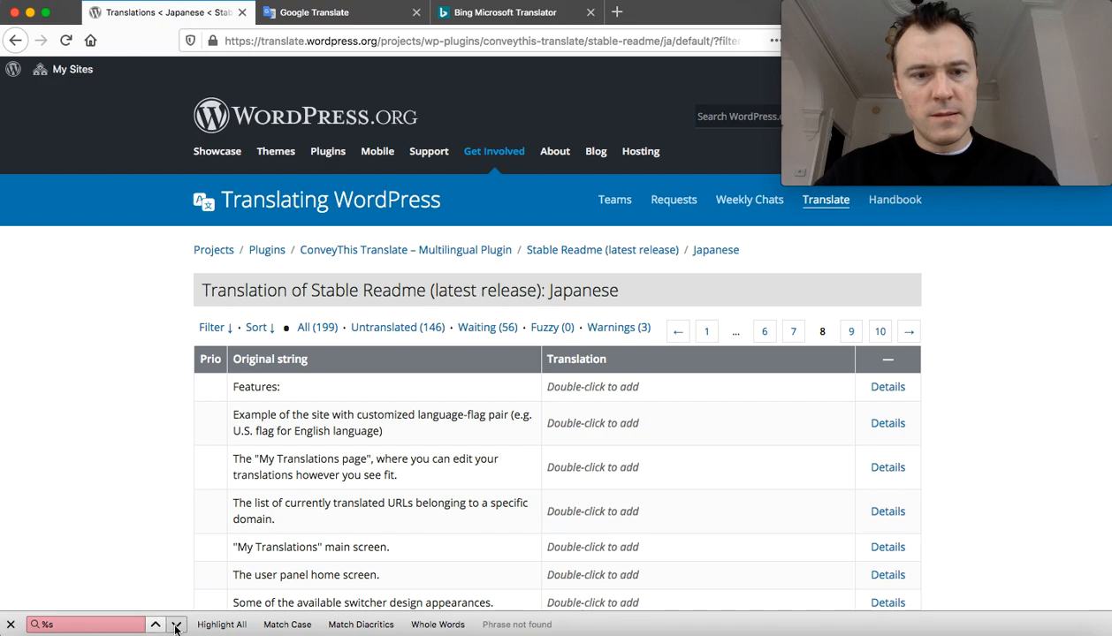
pyautogui.click(851, 330)
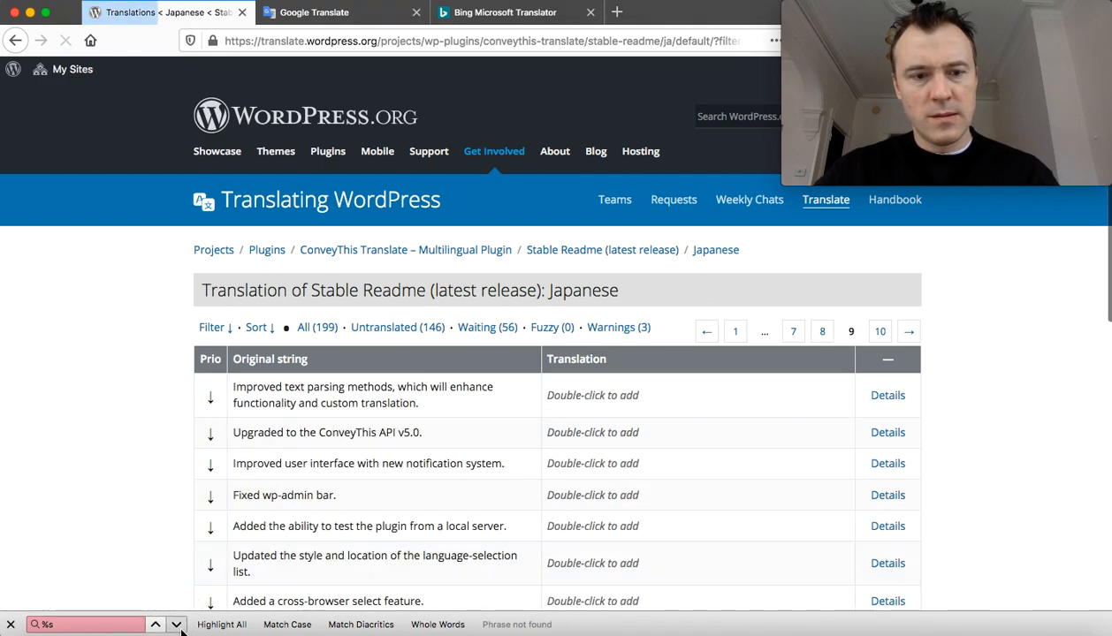
pyautogui.click(874, 330)
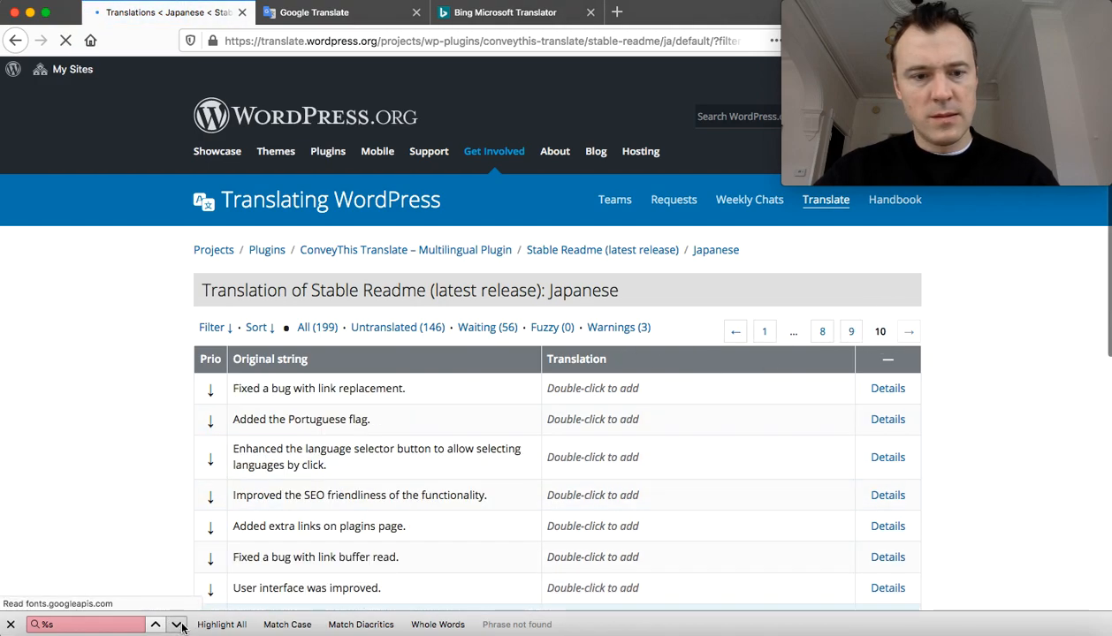
pyautogui.scroll(-5, 349, 439)
pyautogui.scroll(-3, 345, 433)
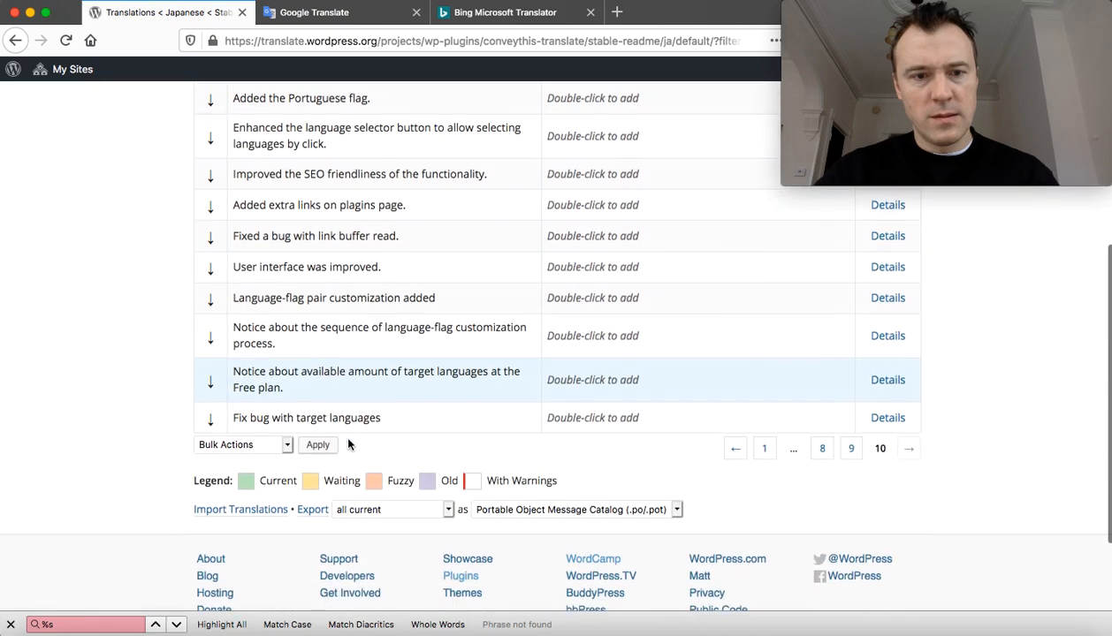
pyautogui.scroll(15, 341, 429)
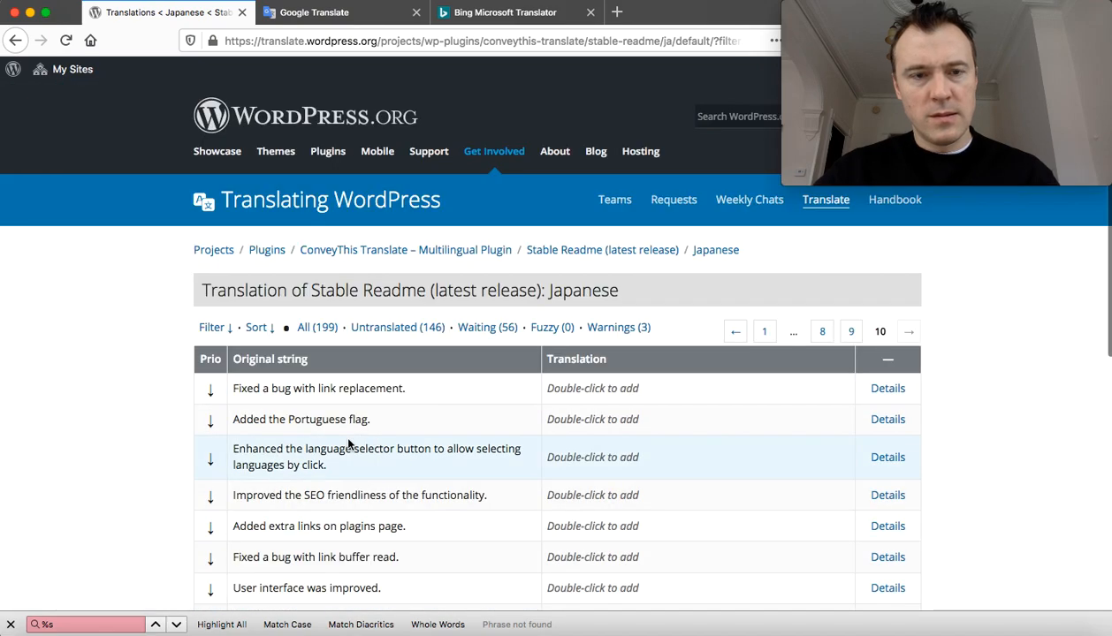
# - Go to the ConveyThis Translate project's locale overview, find "arabic" and open the plain Arabic locale
pyautogui.click(366, 240)
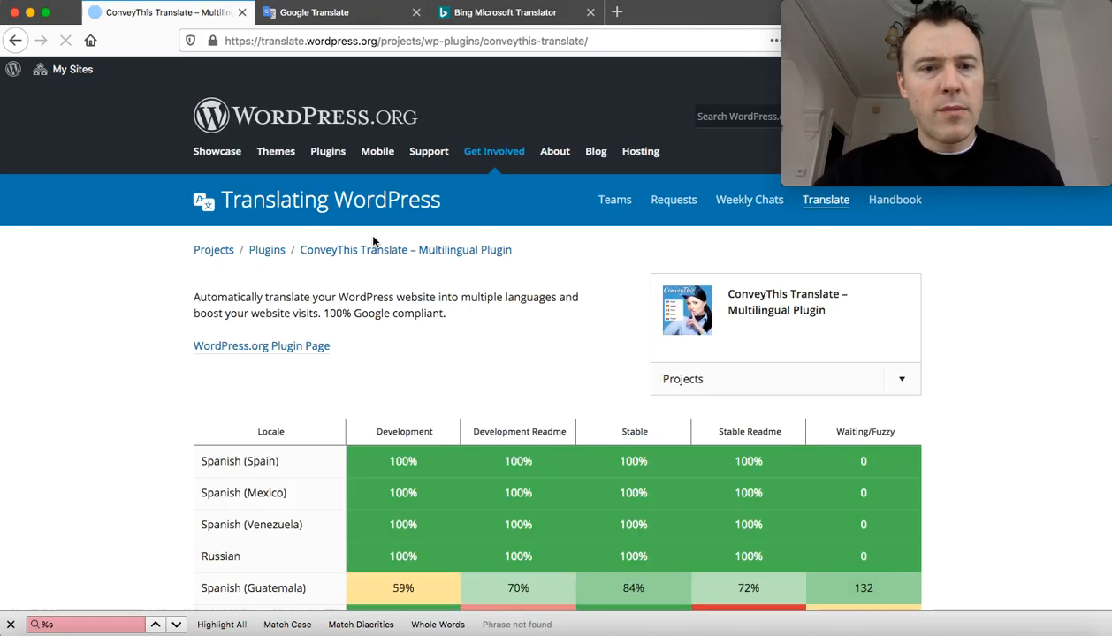
pyautogui.scroll(-5, 446, 215)
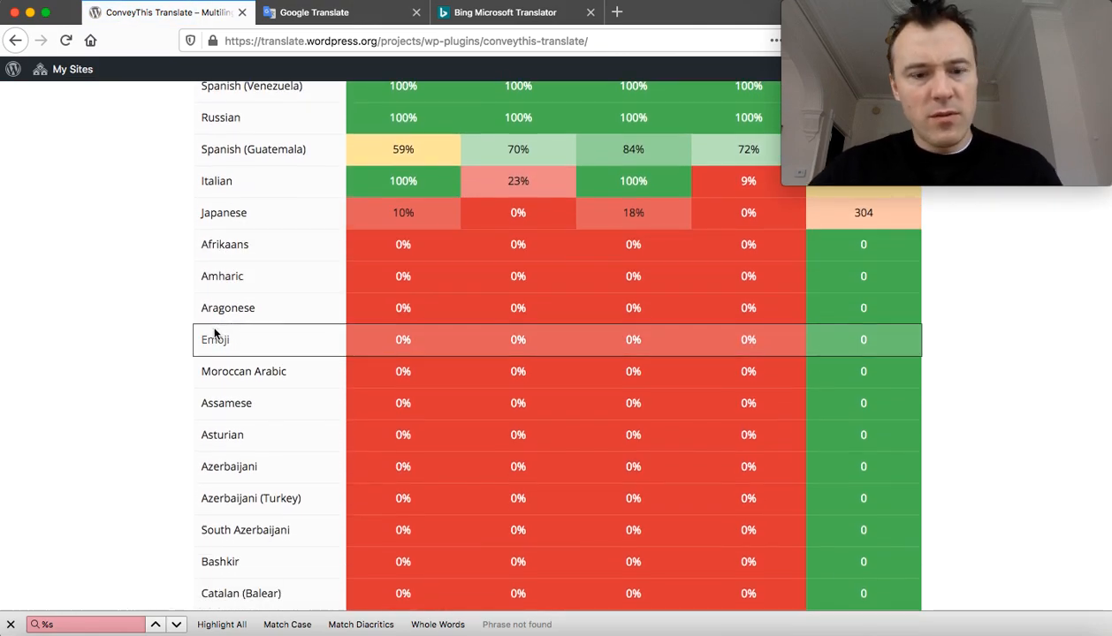
pyautogui.write('arabic')
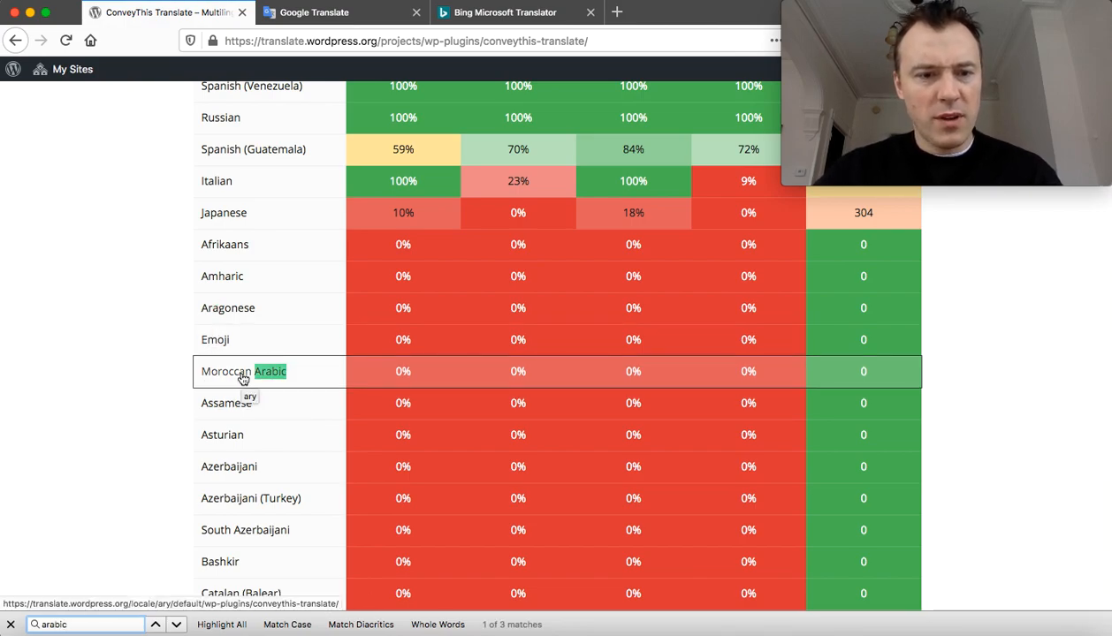
pyautogui.click(176, 624)
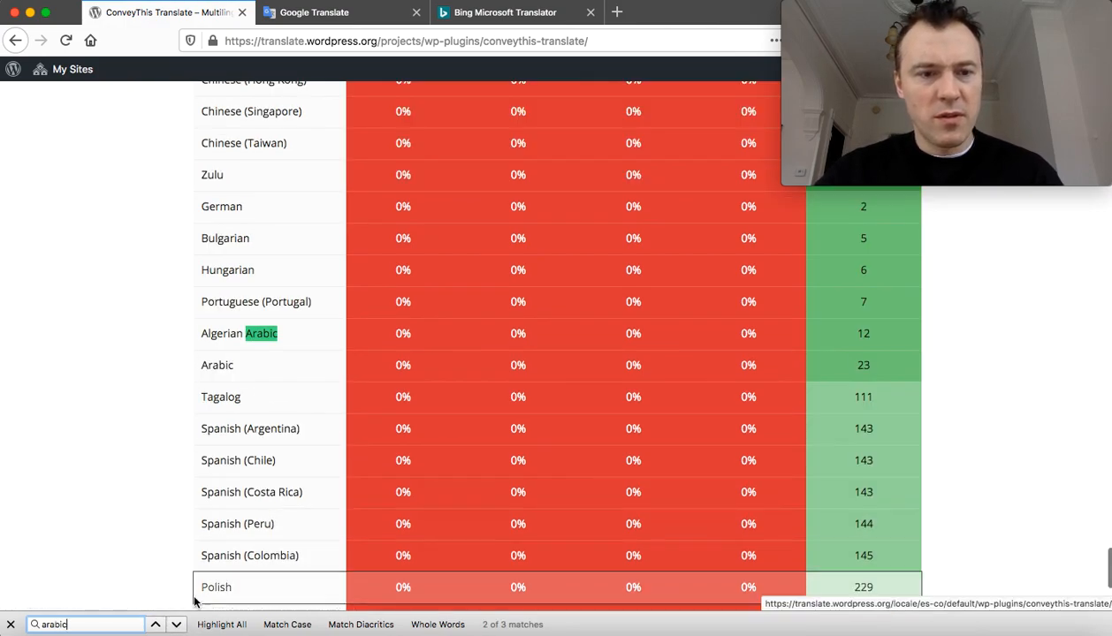
pyautogui.click(176, 624)
pyautogui.click(216, 369)
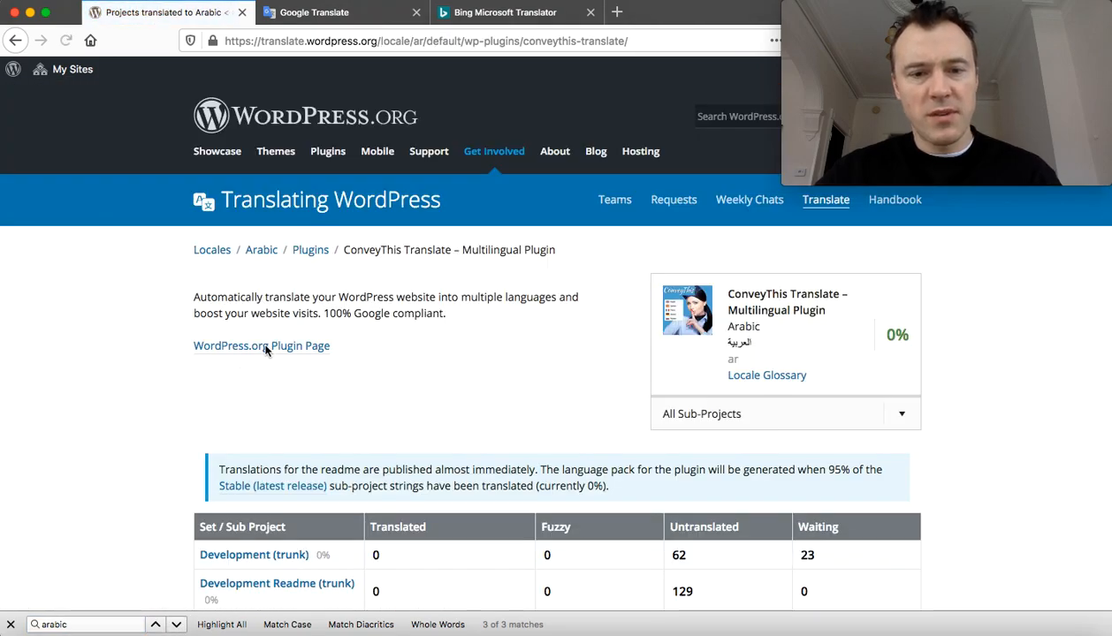
# - Open the untranslated Arabic strings of Development Readme (trunk) and search the first page for the placeholder "%s"
pyautogui.scroll(-5, 360, 329)
pyautogui.scroll(2, 361, 332)
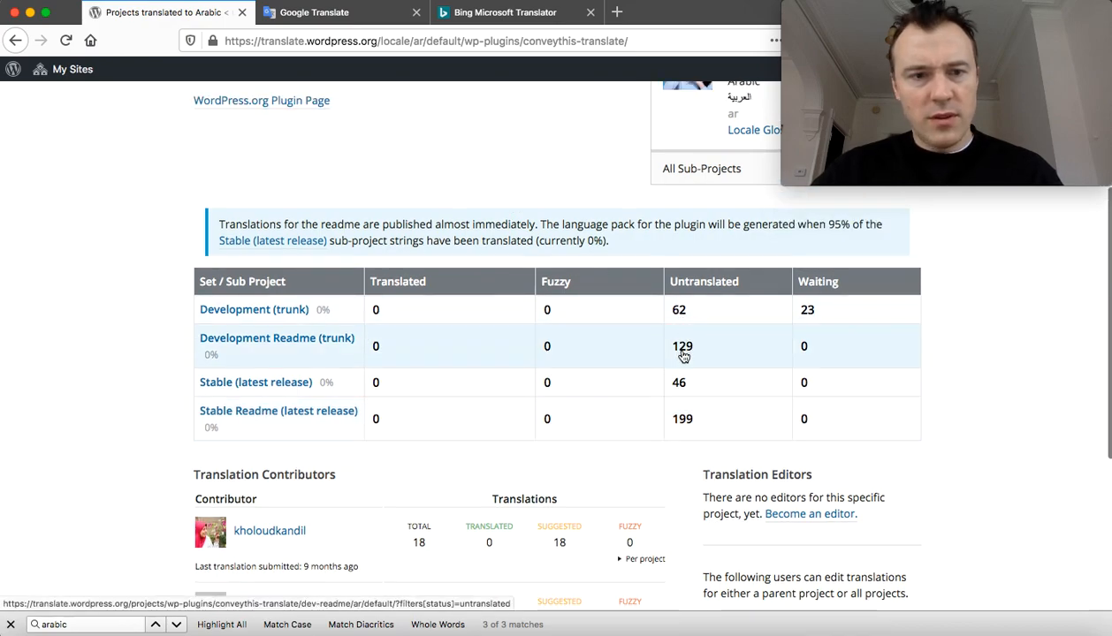
pyautogui.click(684, 350)
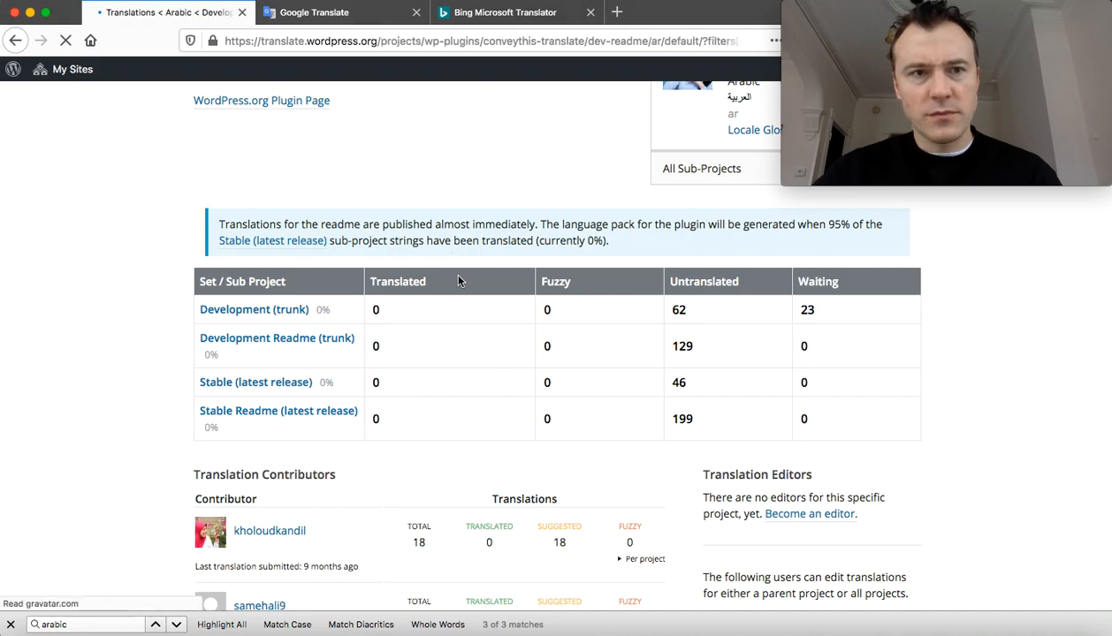
pyautogui.scroll(-5, 387, 311)
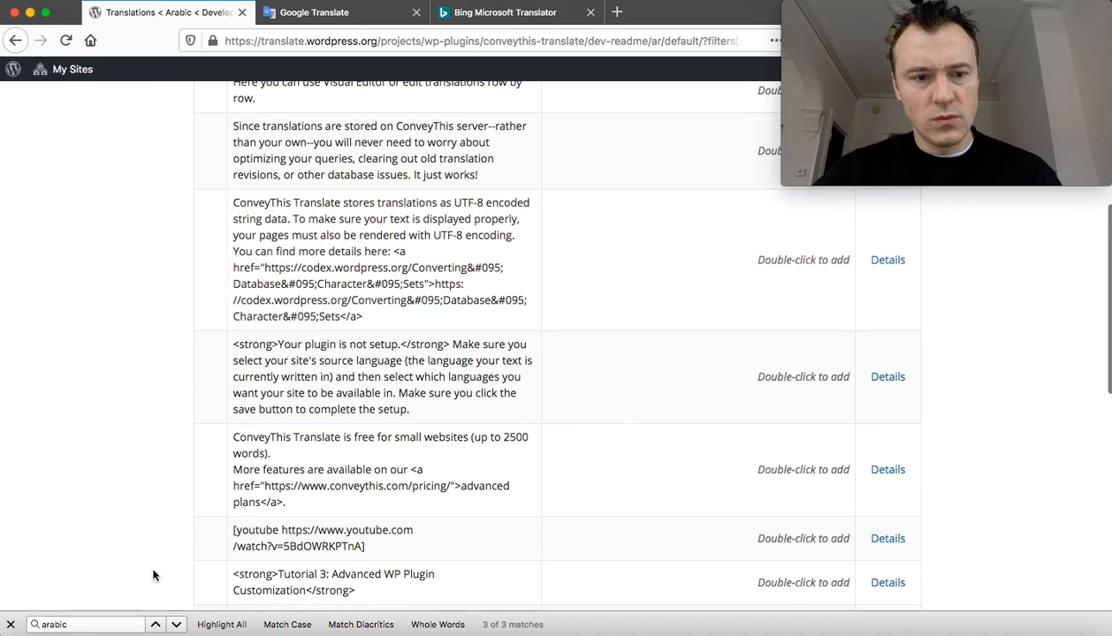
pyautogui.doubleClick(94, 625)
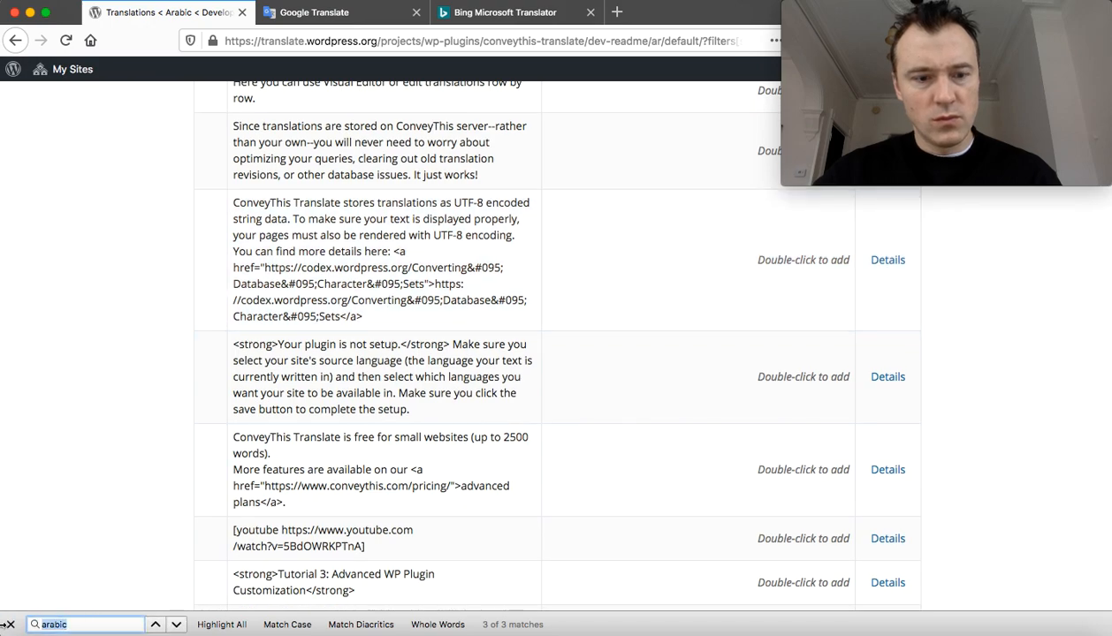
pyautogui.write('%s')
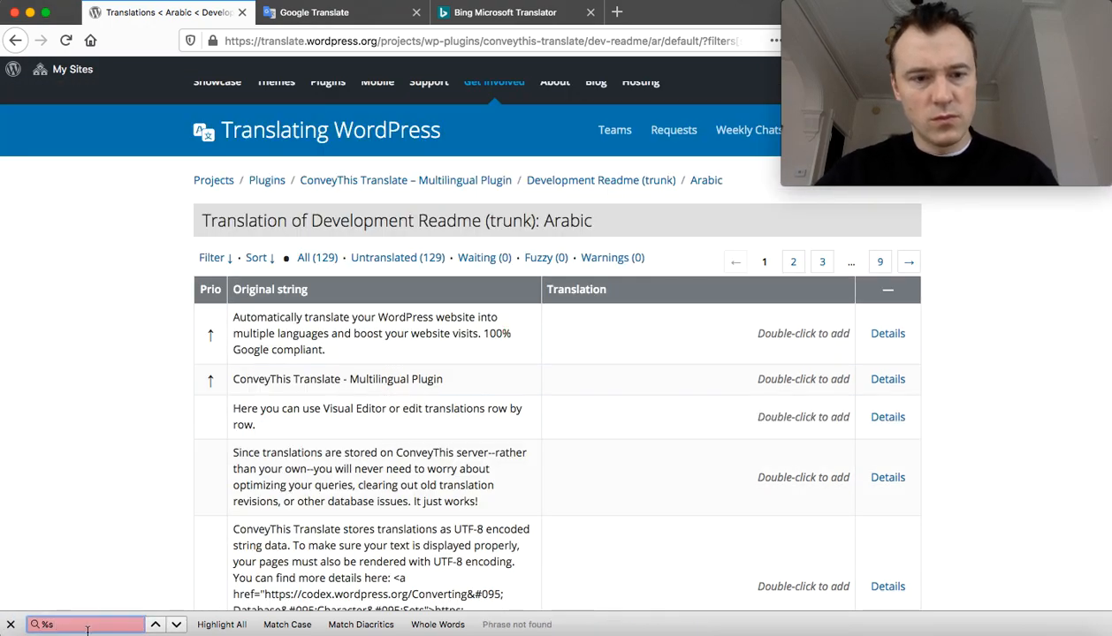
# - Search pages 2 through 5 of the untranslated Arabic readme strings for the placeholder "%s"
pyautogui.click(792, 262)
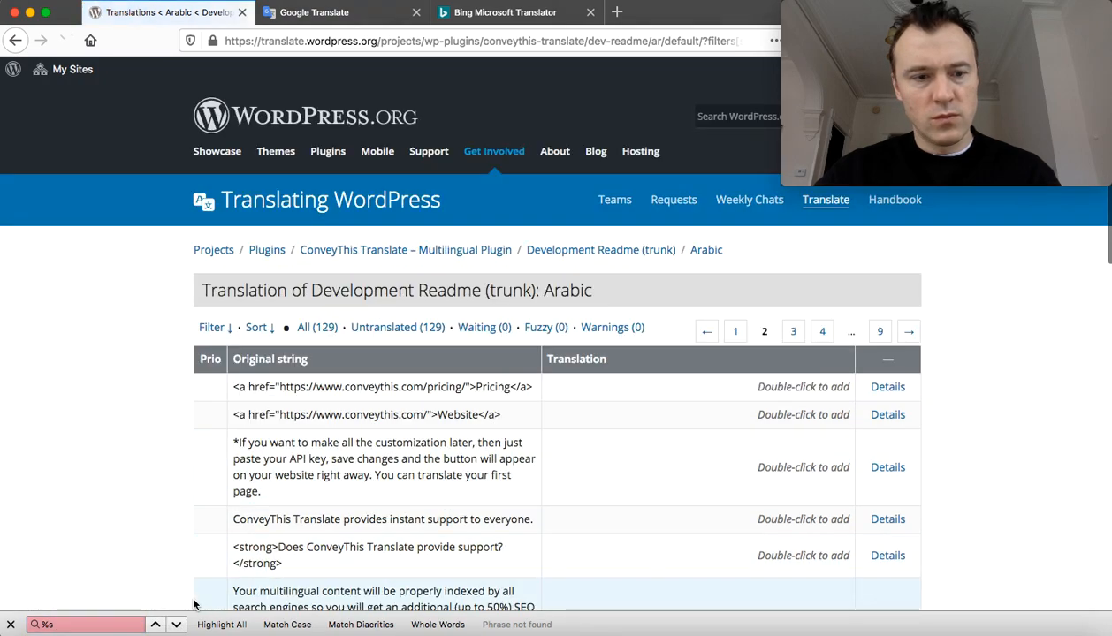
pyautogui.click(799, 335)
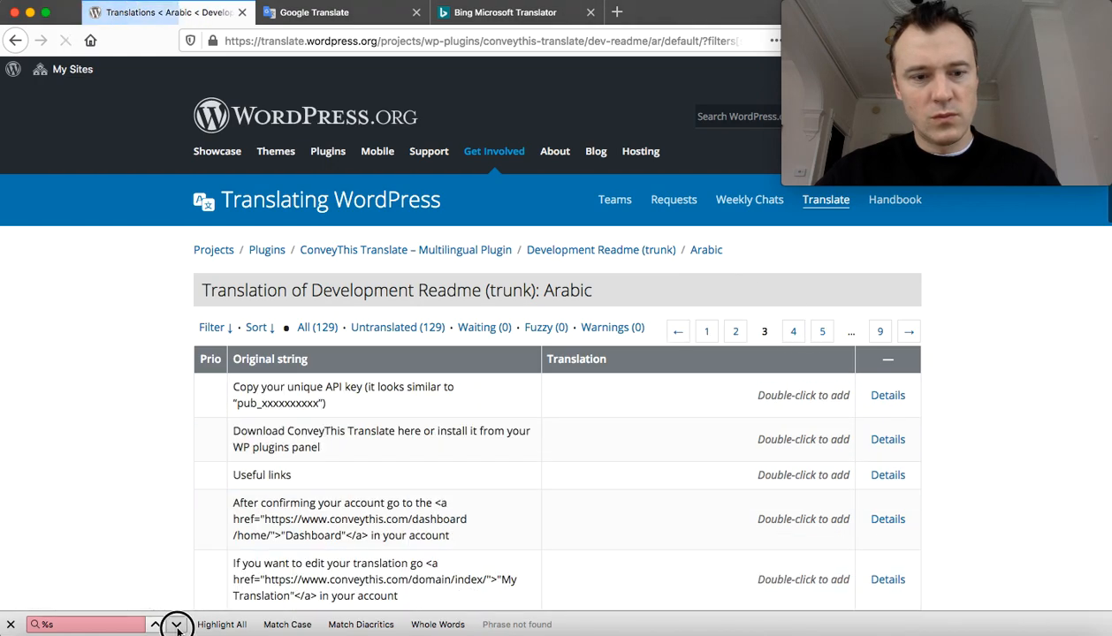
pyautogui.click(794, 333)
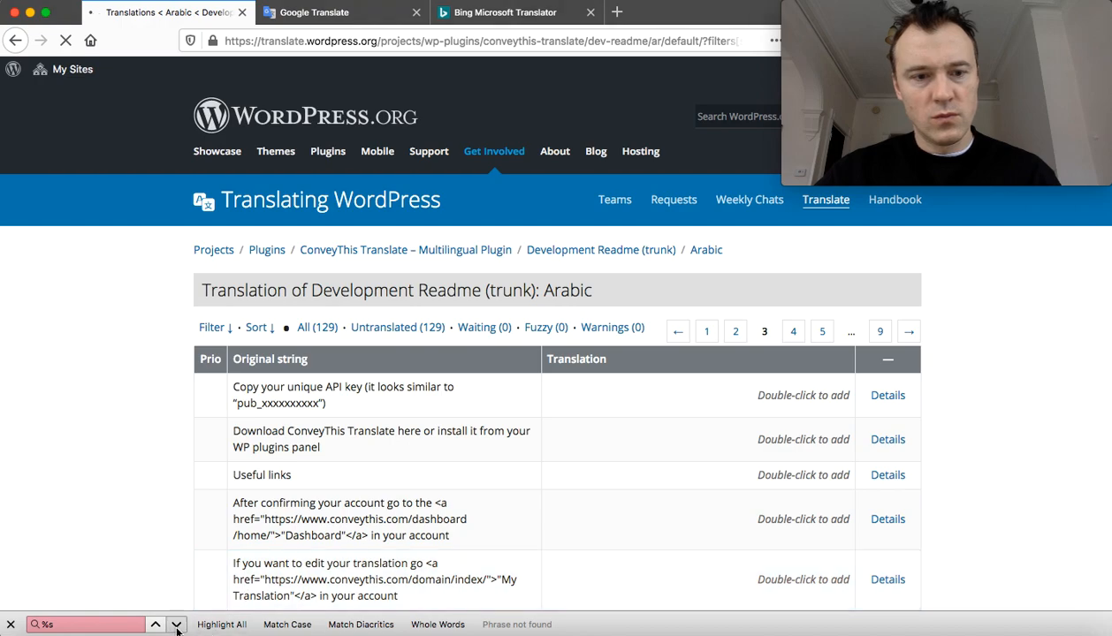
pyautogui.click(795, 333)
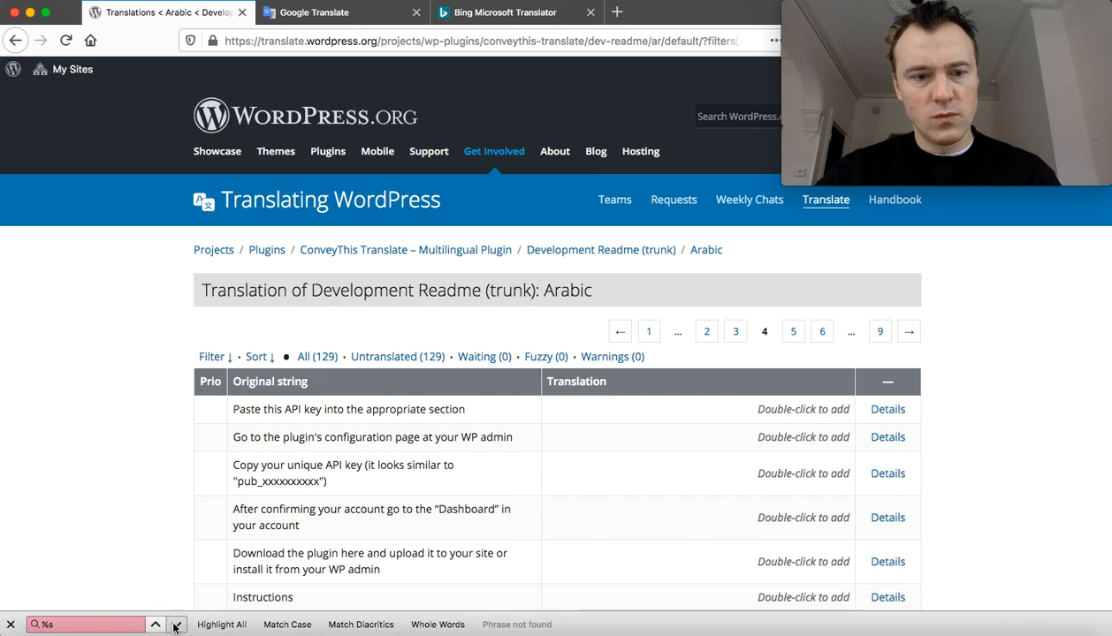
pyautogui.click(792, 333)
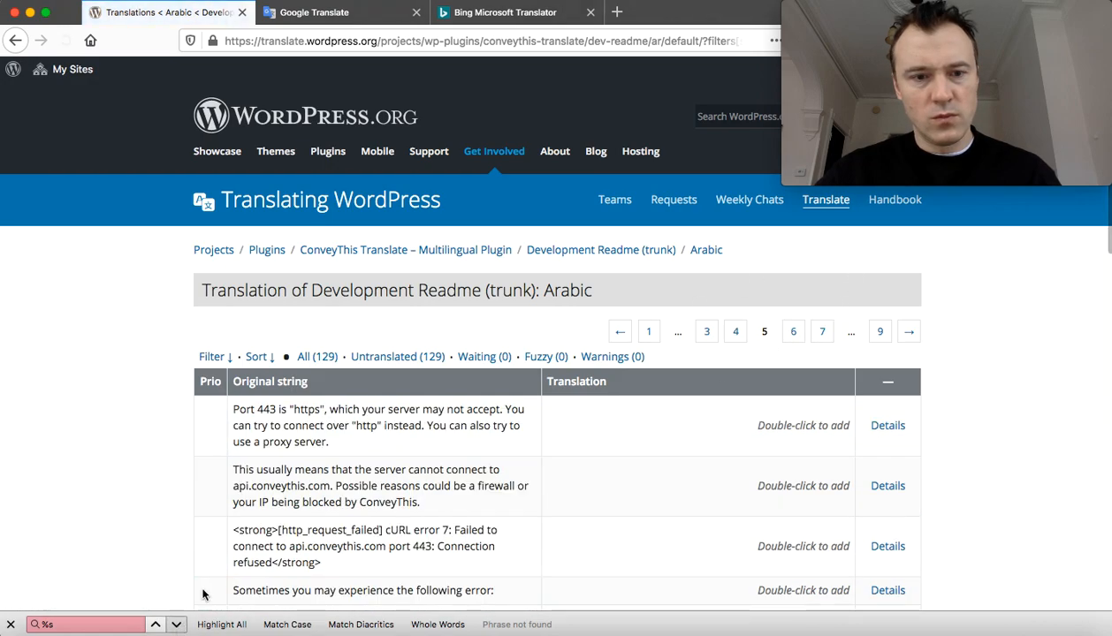
pyautogui.scroll(-10, 384, 453)
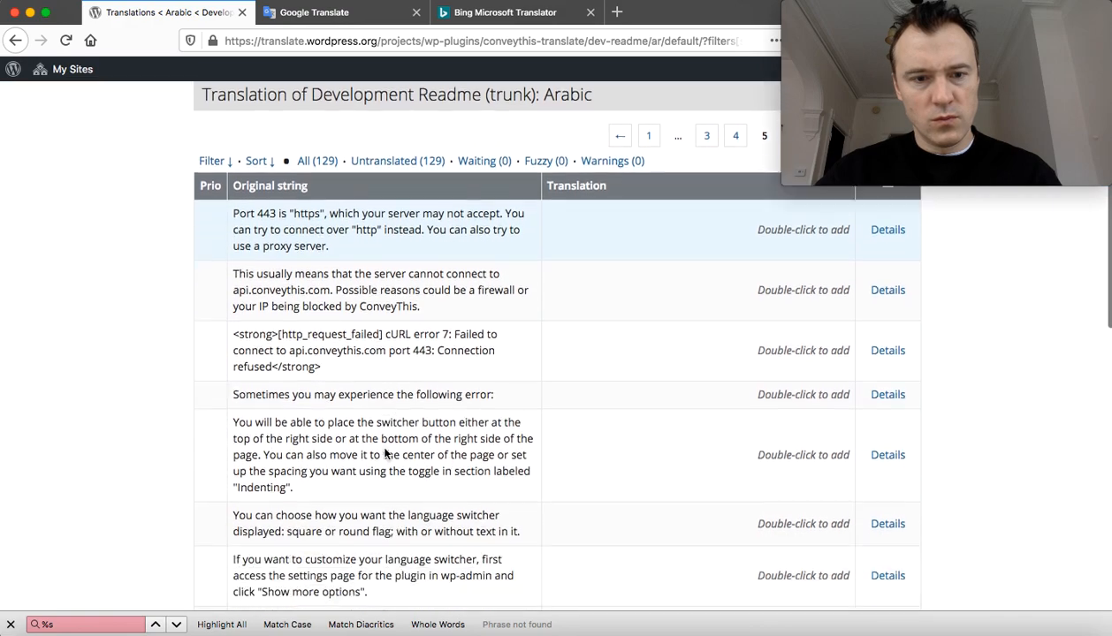
pyautogui.click(176, 626)
pyautogui.scroll(10, 525, 417)
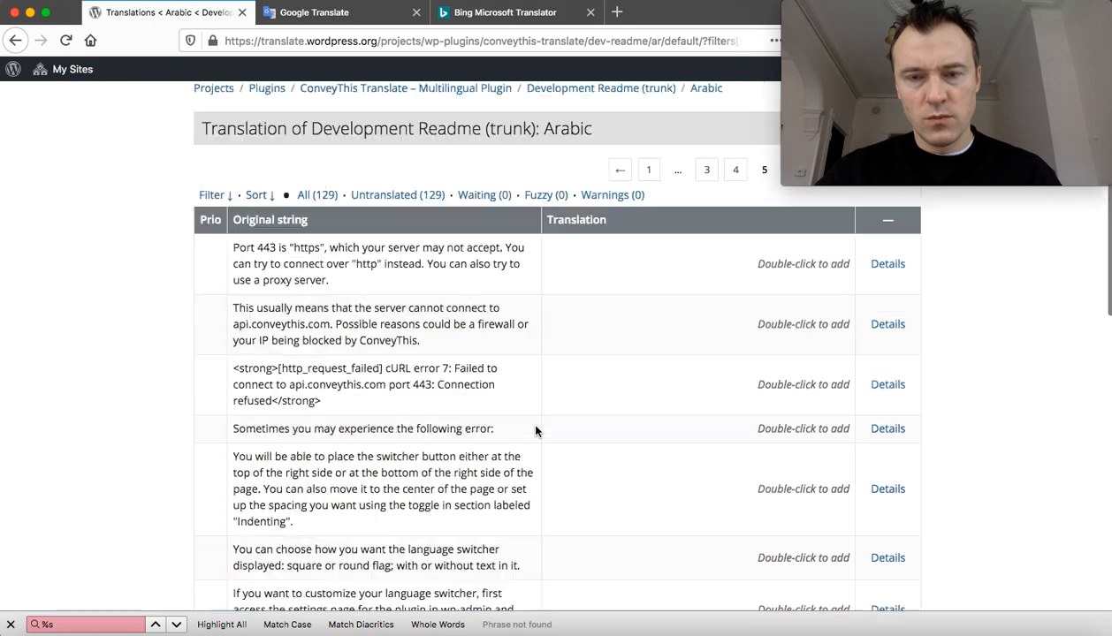
# - Continue the "%s" placeholder search through pages 6 to 9 of the Arabic readme strings
pyautogui.click(794, 330)
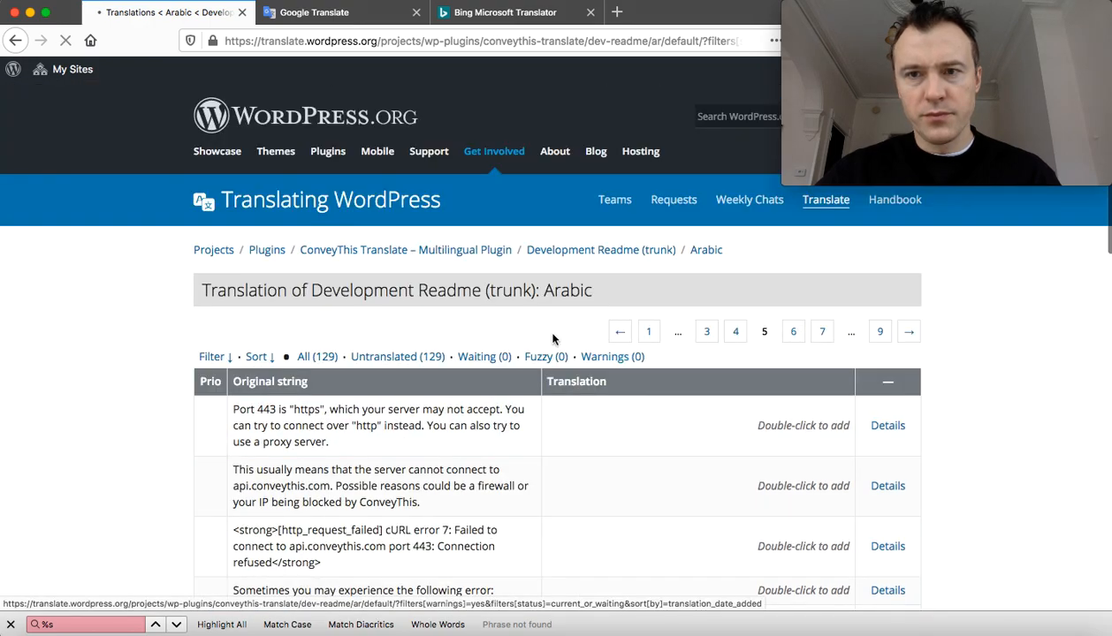
pyautogui.scroll(-2, 259, 450)
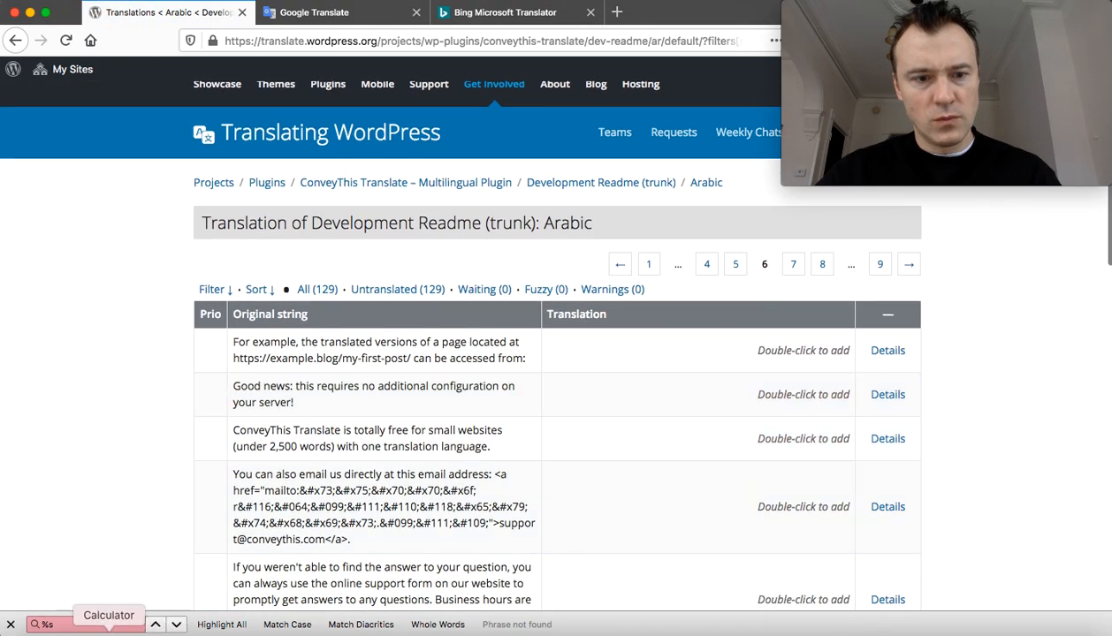
pyautogui.click(793, 268)
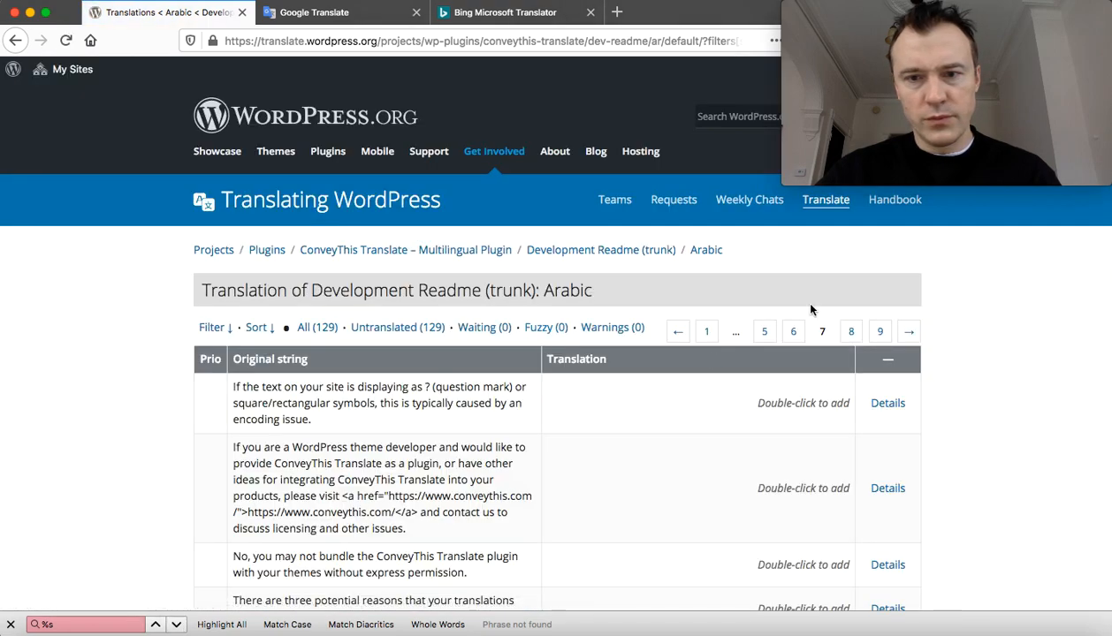
pyautogui.click(851, 331)
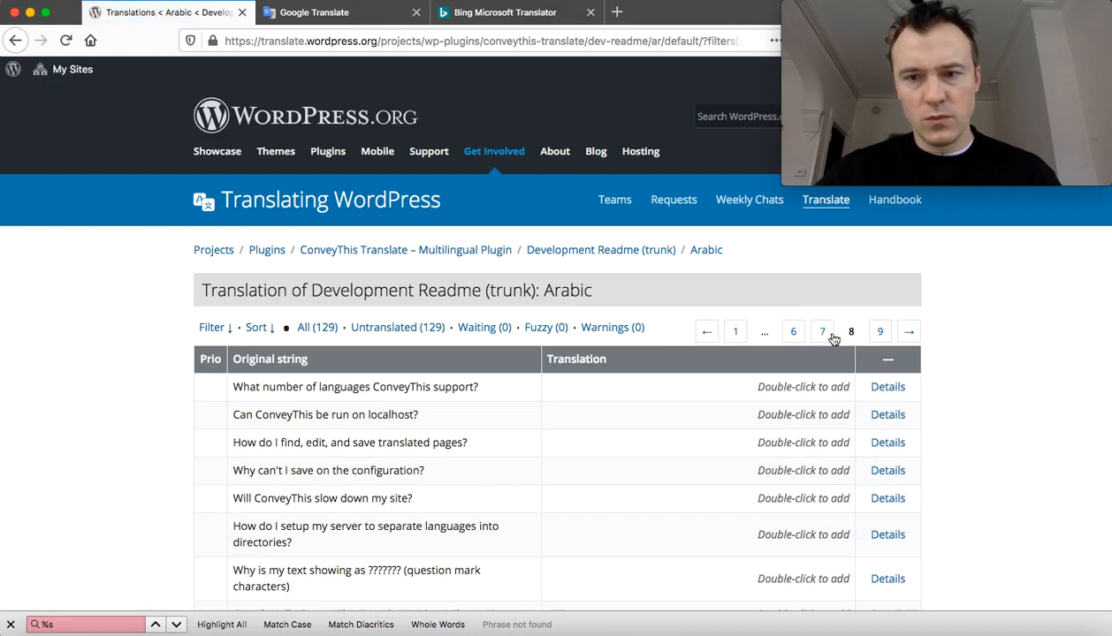
pyautogui.click(880, 332)
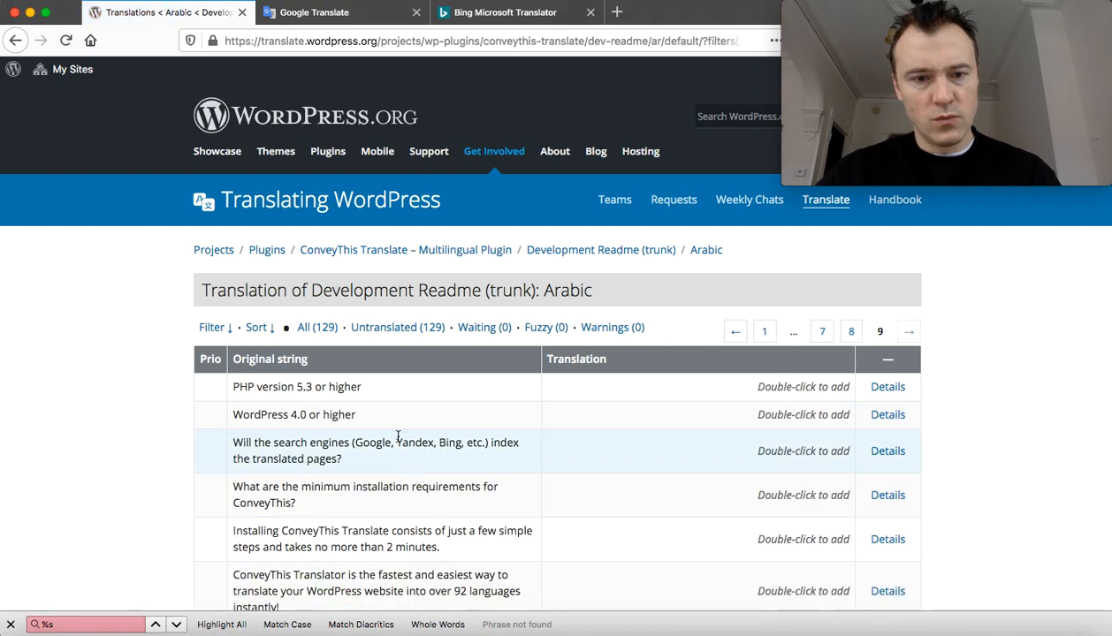
pyautogui.scroll(-5, 395, 431)
pyautogui.scroll(5, 609, 317)
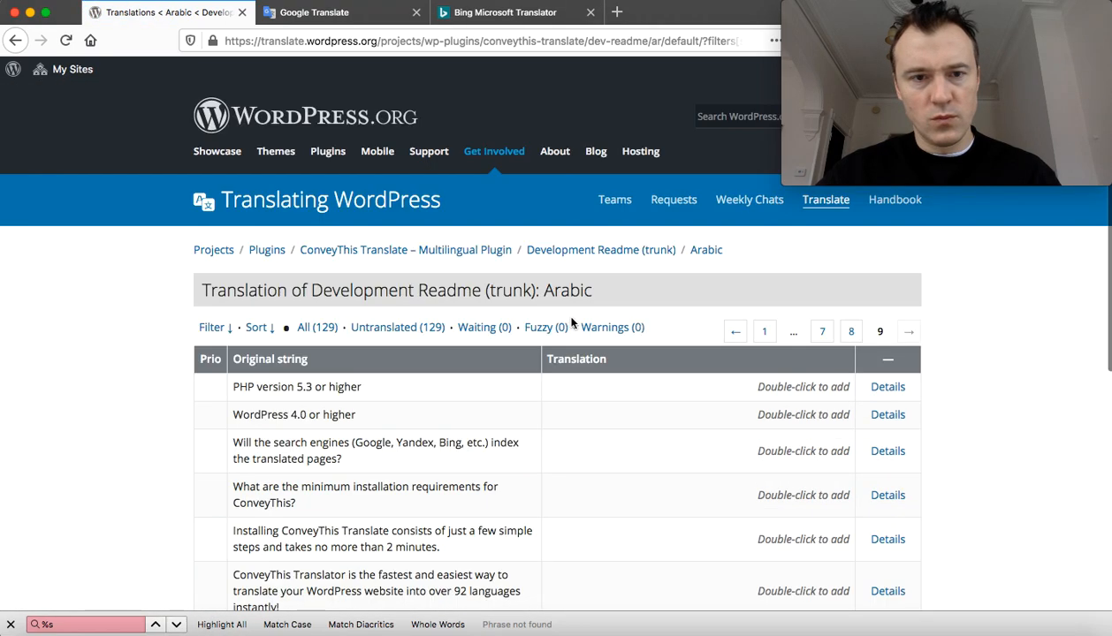
# - Return to the ConveyThis Translate project's locale overview, find "arabic" and open the plain Arabic locale
pyautogui.click(411, 249)
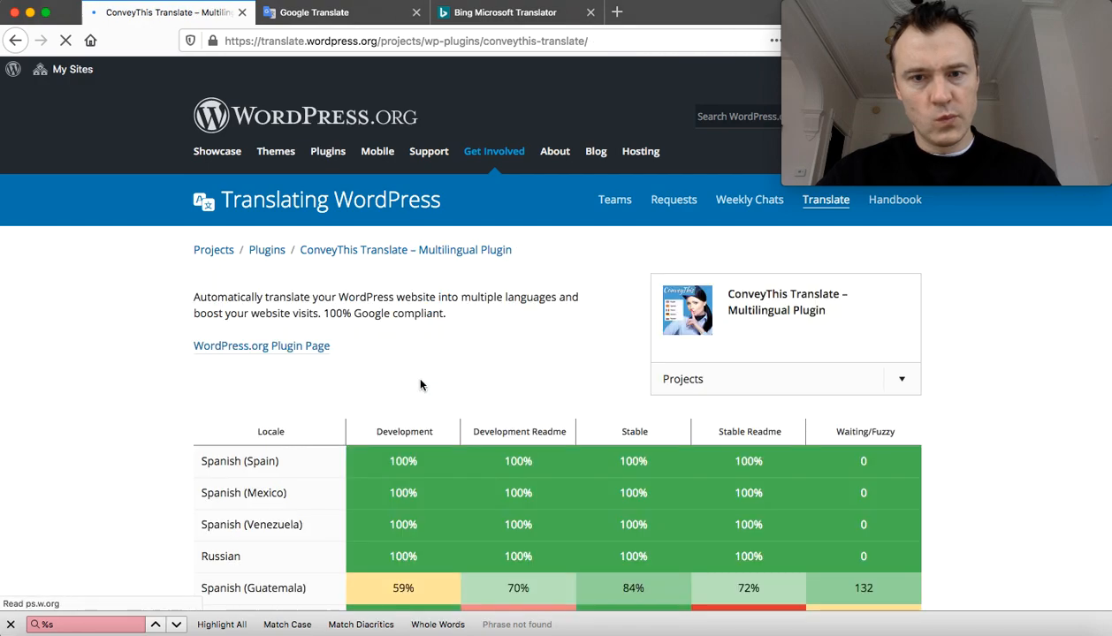
pyautogui.scroll(-15, 332, 396)
pyautogui.scroll(-10, 332, 396)
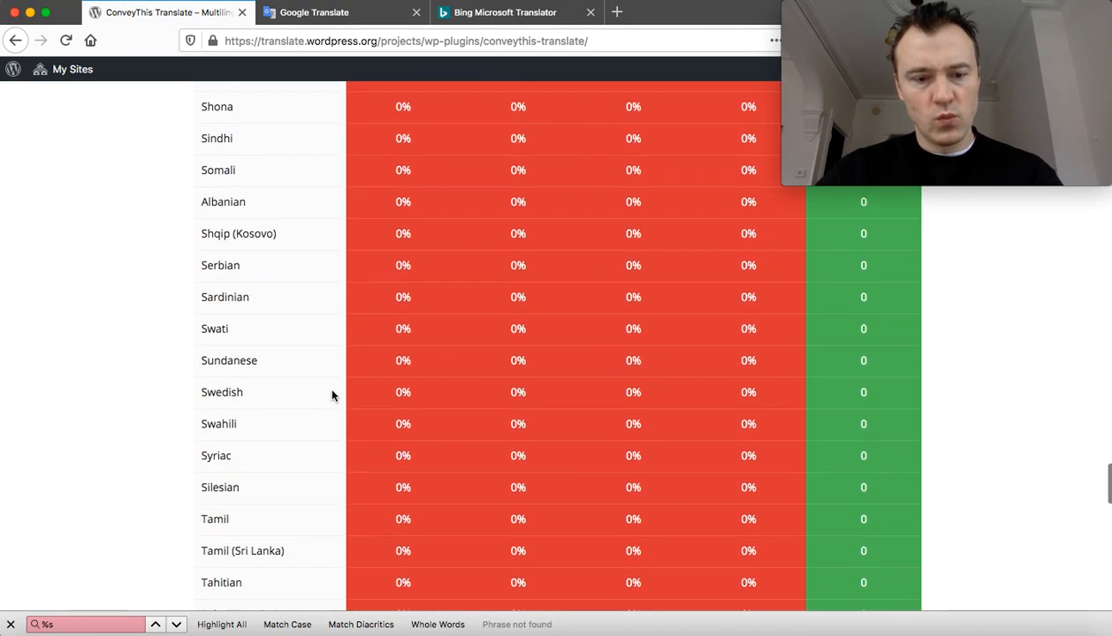
pyautogui.press('super+f')
pyautogui.write('arabic')
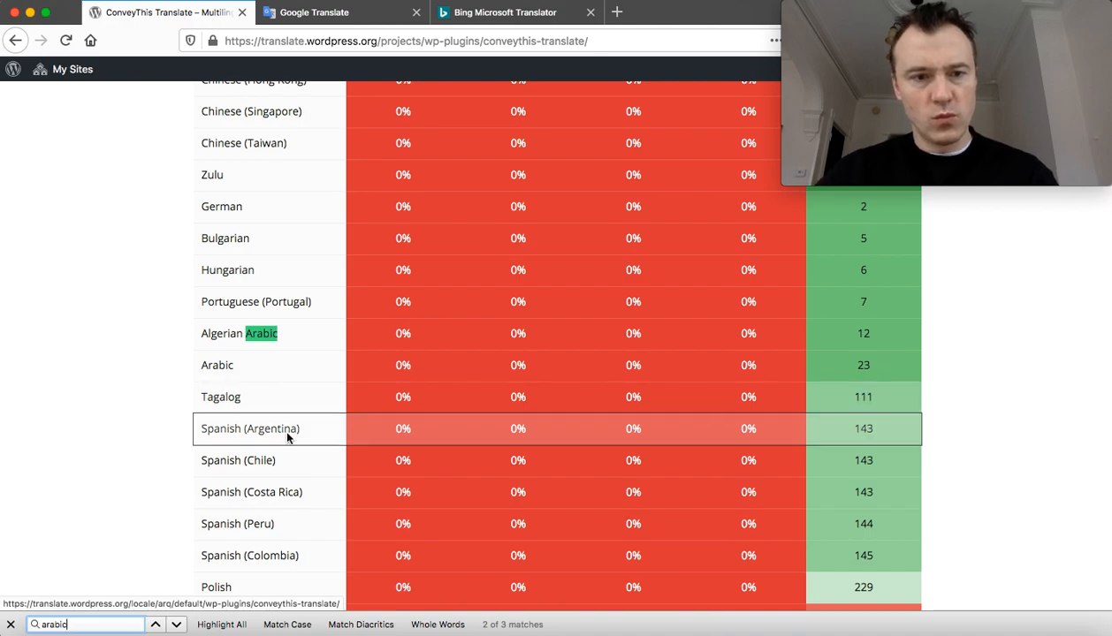
pyautogui.click(221, 372)
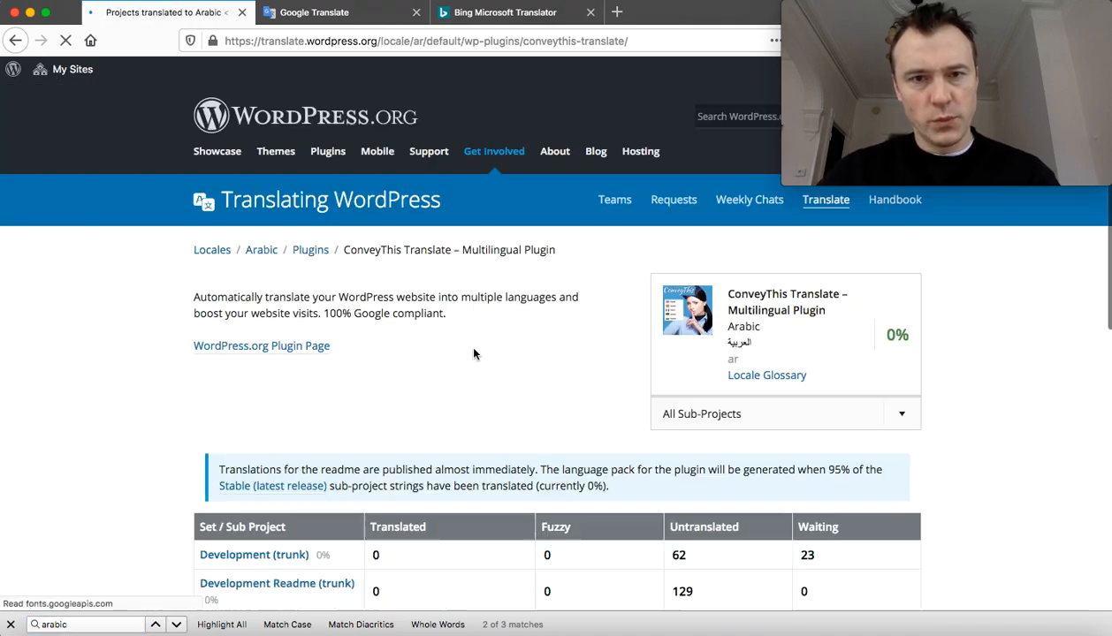
# - Open page 2 of the Arabic Development (trunk) strings and open the "This feature is not available on Free plan" entry marked with a warning
pyautogui.scroll(-5, 521, 375)
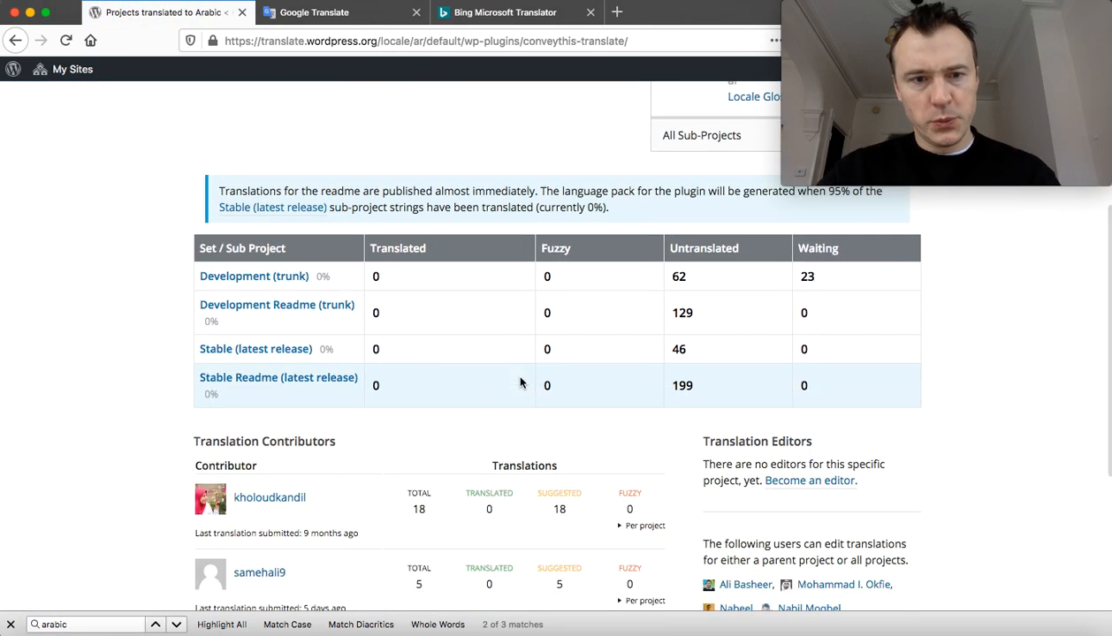
pyautogui.click(285, 277)
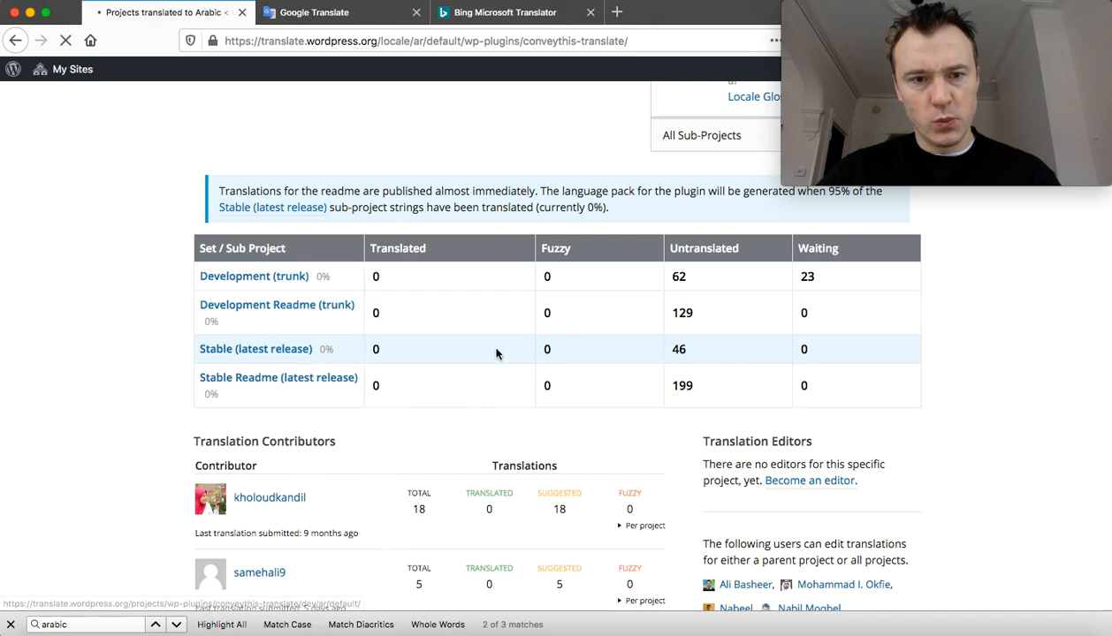
pyautogui.scroll(-10, 563, 385)
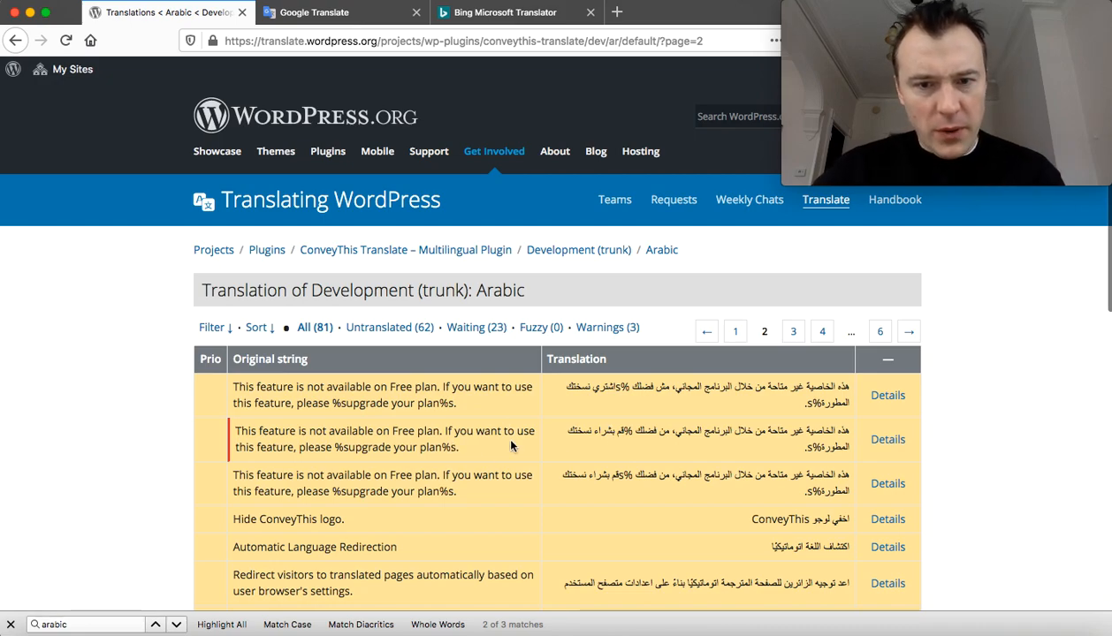
pyautogui.doubleClick(619, 436)
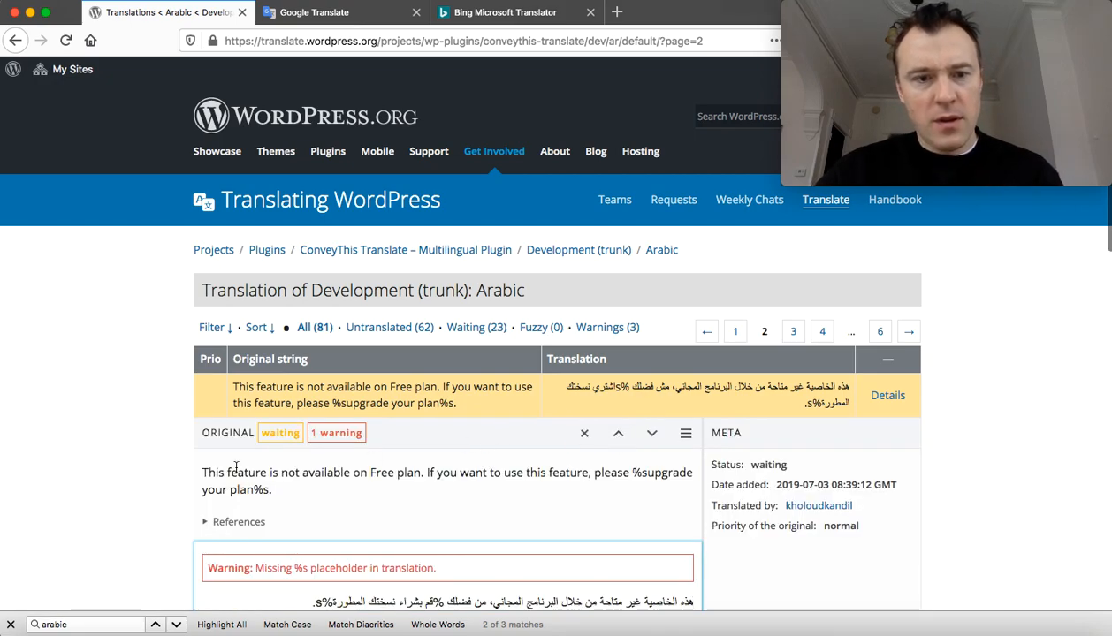
pyautogui.scroll(-3, 103, 462)
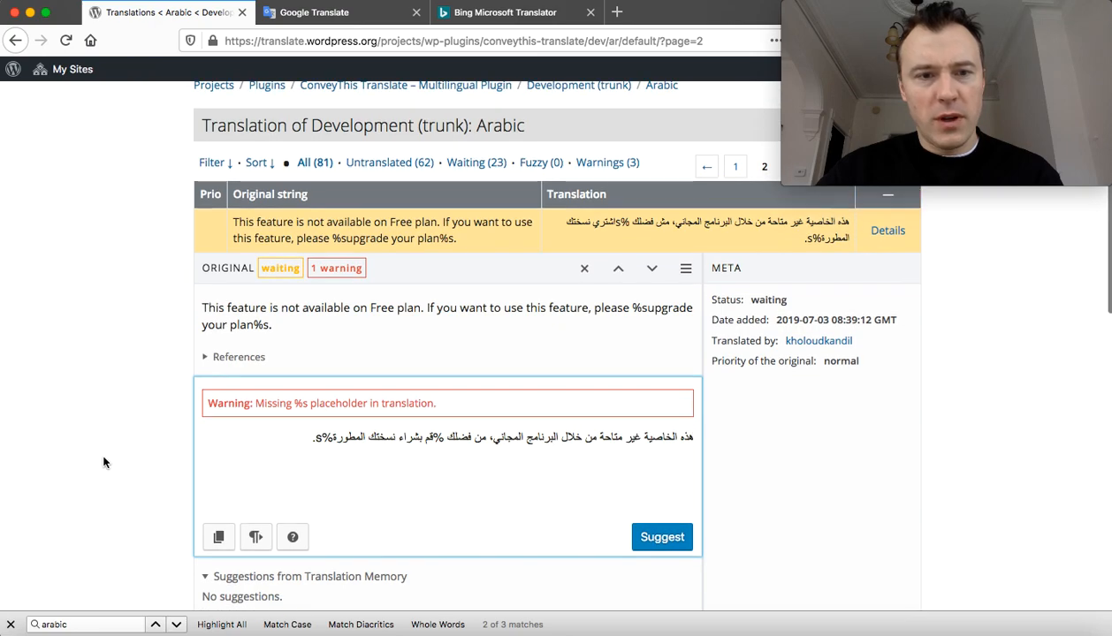
# - Replace the entry's Arabic translation with the original English text and copy that text
pyautogui.click(219, 576)
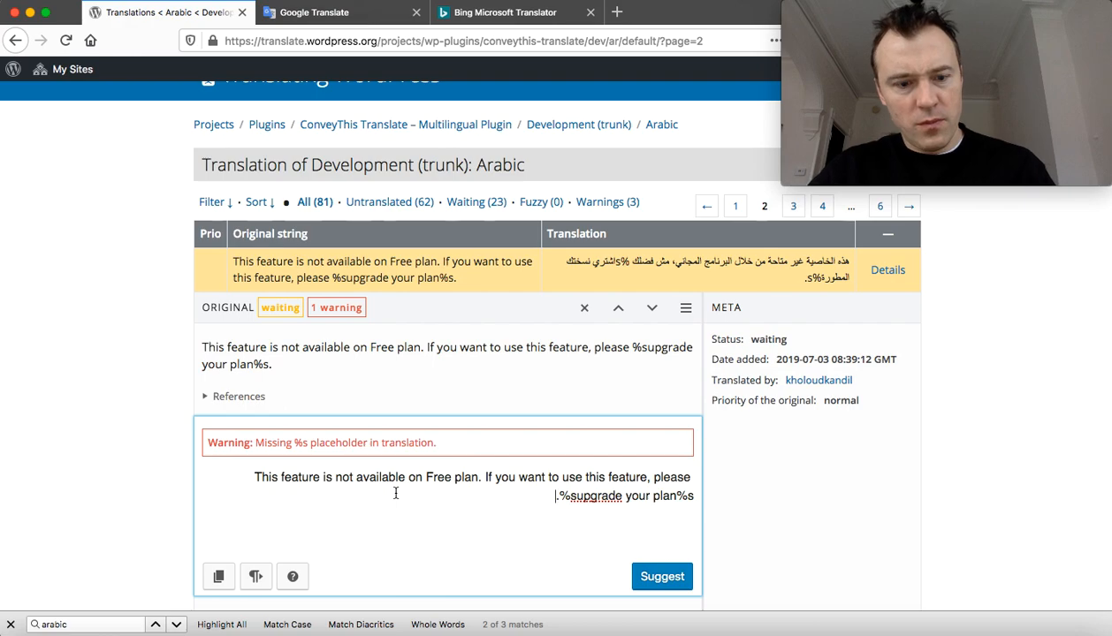
pyautogui.press('super+a')
pyautogui.press('super+c')
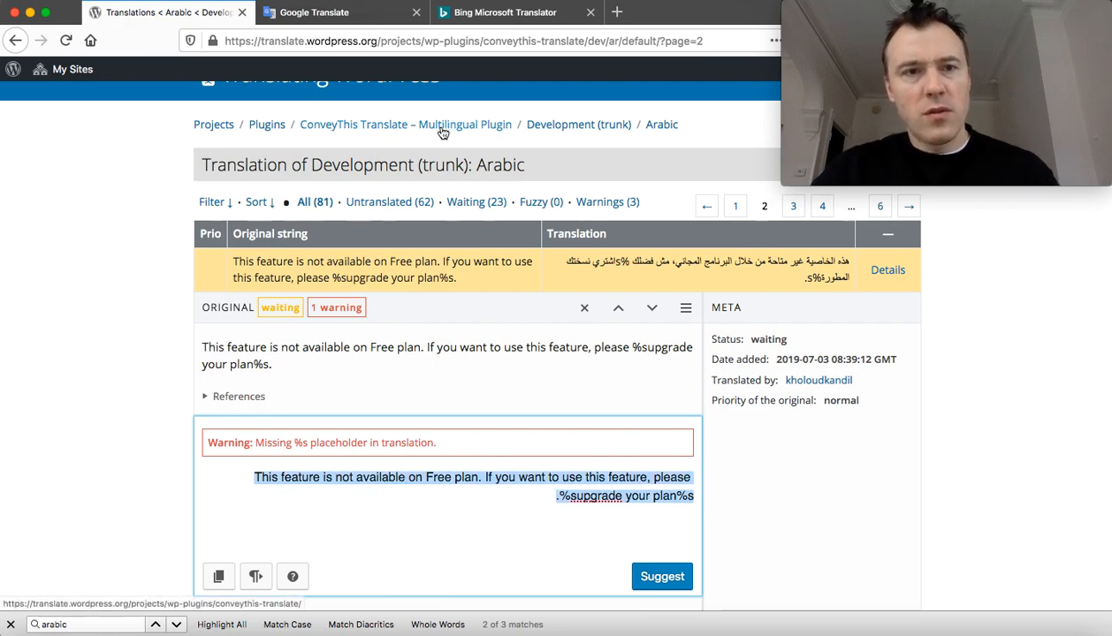
# - Switch to Google Translate and replace the old source text with the copied "This feature is not available on Free plan" string
pyautogui.click(339, 21)
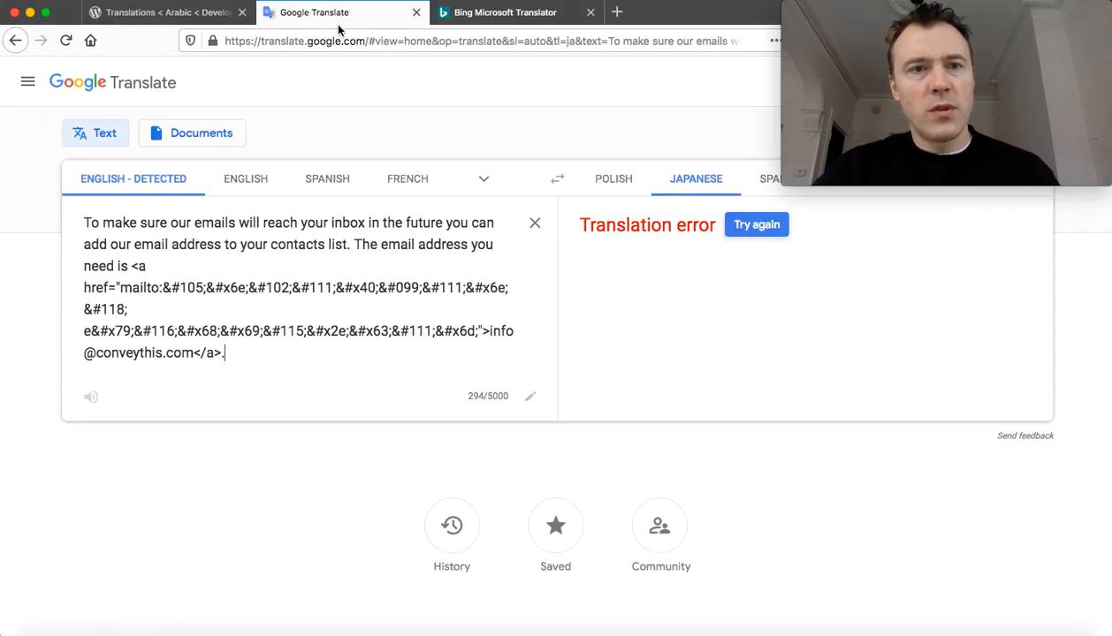
pyautogui.click(535, 223)
pyautogui.press('super+v')
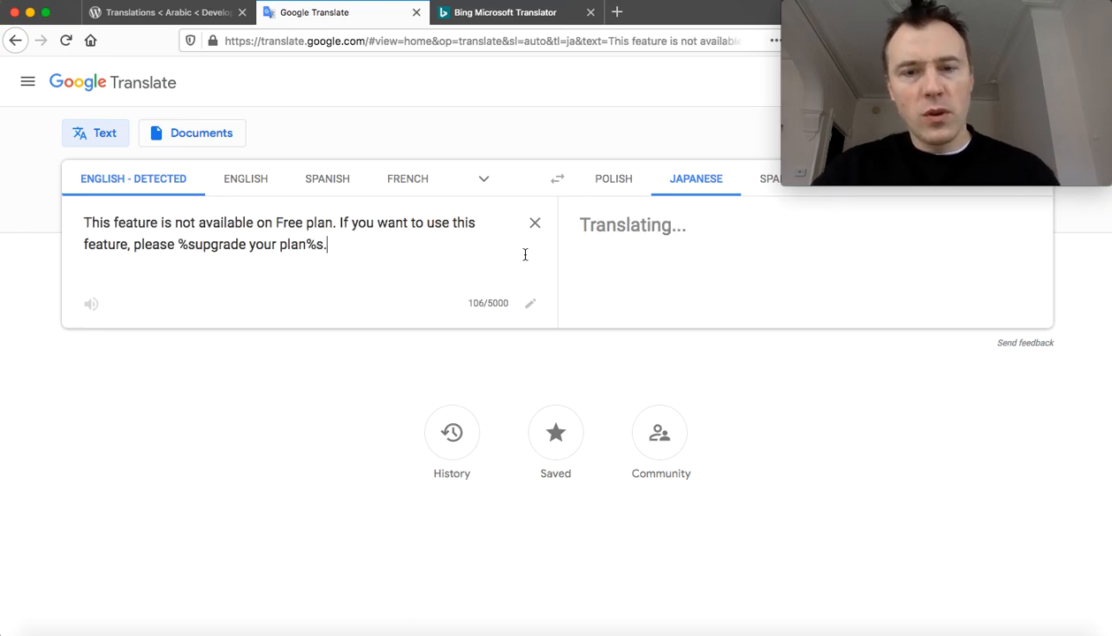
# - Set the translation's target language to Arabic, moving the floating video window out of the way while choosing it
pyautogui.moveTo(867, 54)
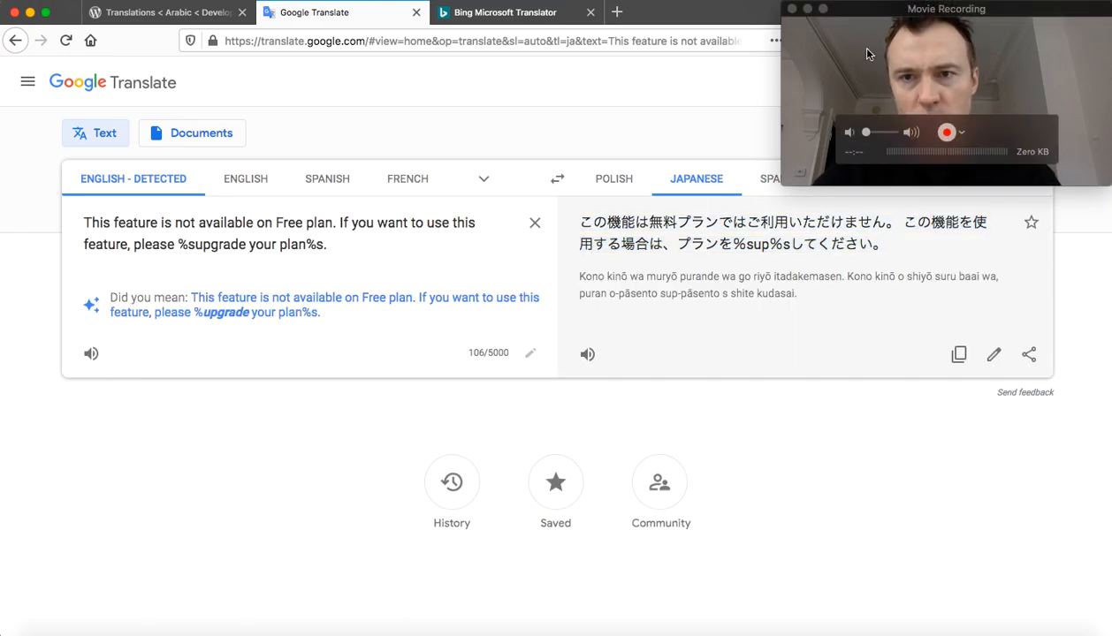
pyautogui.moveTo(875, 9); pyautogui.dragTo(832, 397)
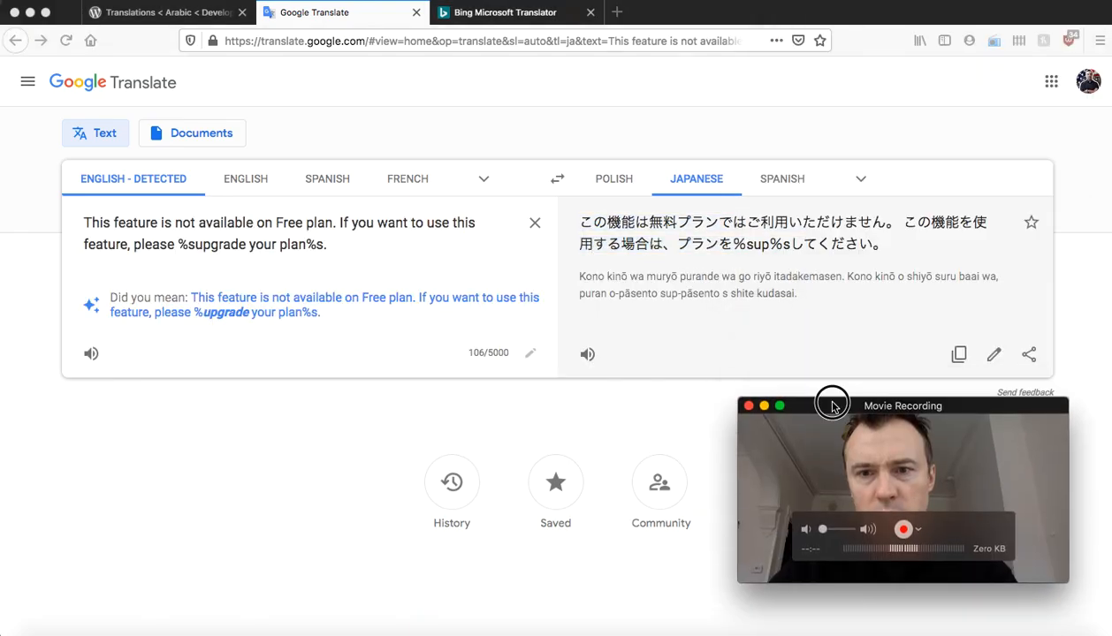
pyautogui.click(861, 181)
pyautogui.write('arab')
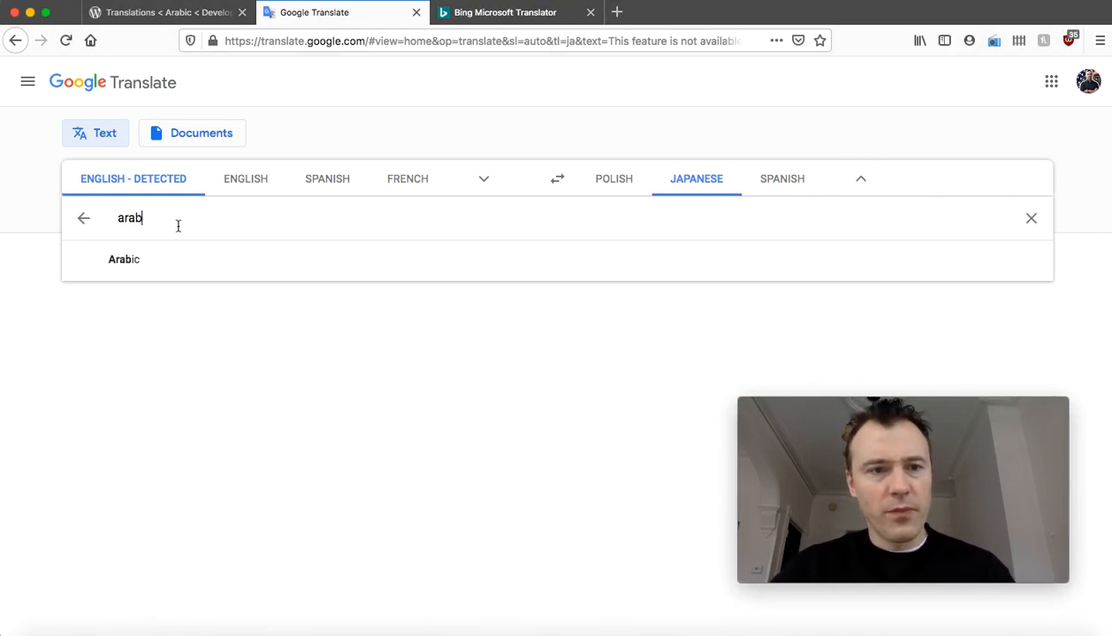
pyautogui.click(139, 270)
pyautogui.moveTo(774, 397); pyautogui.dragTo(827, 9)
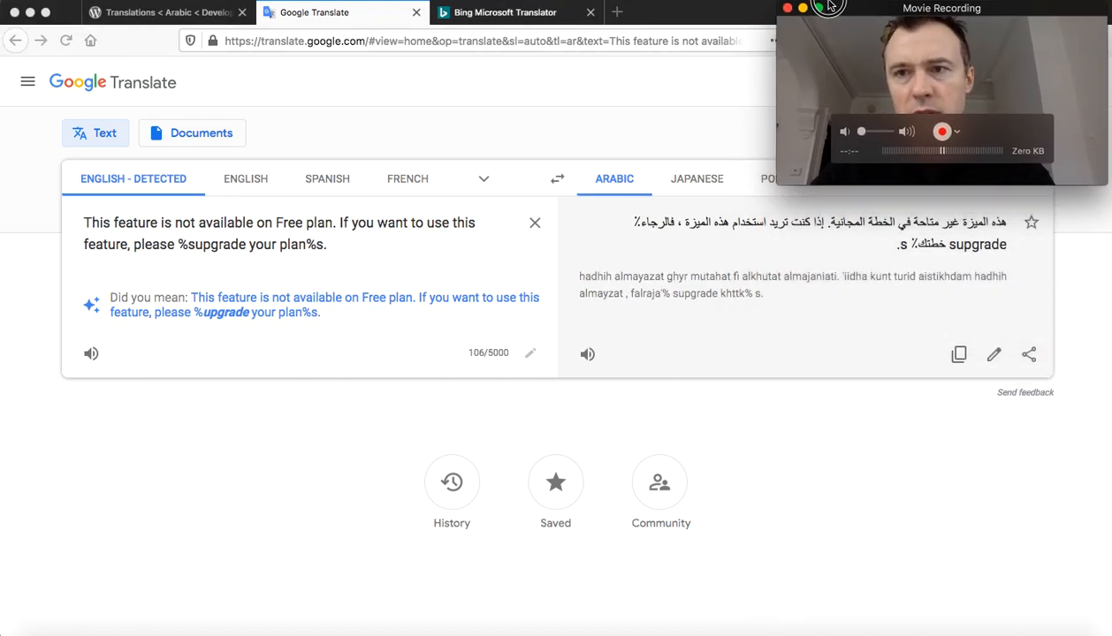
# - Copy the Arabic translation and paste it over the English text in the WordPress entry's translation field
pyautogui.click(961, 362)
pyautogui.click(960, 357)
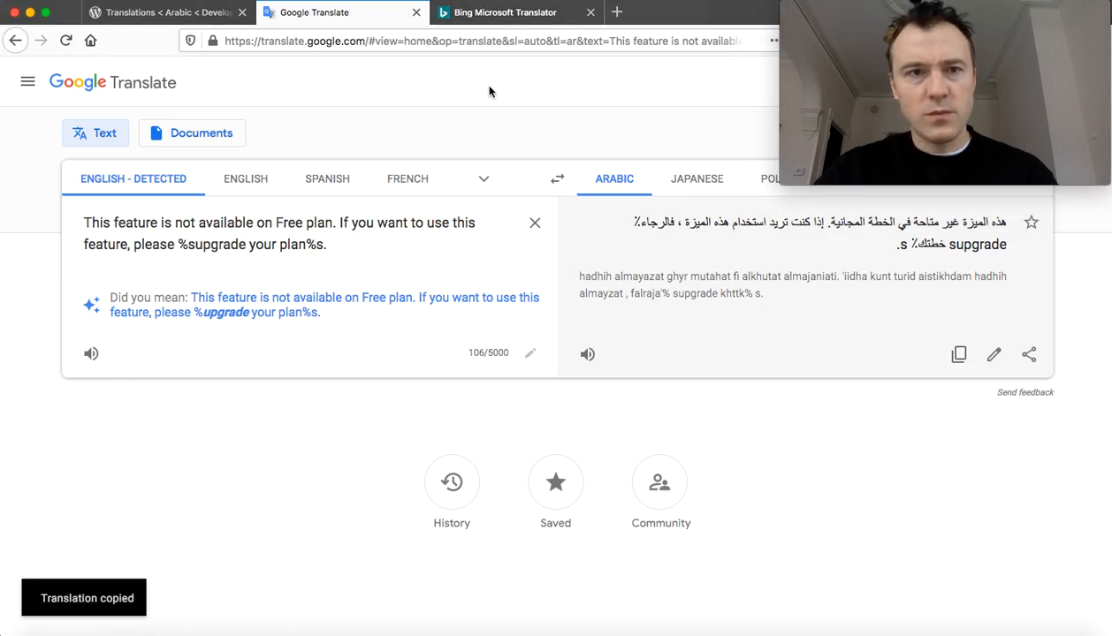
pyautogui.click(187, 21)
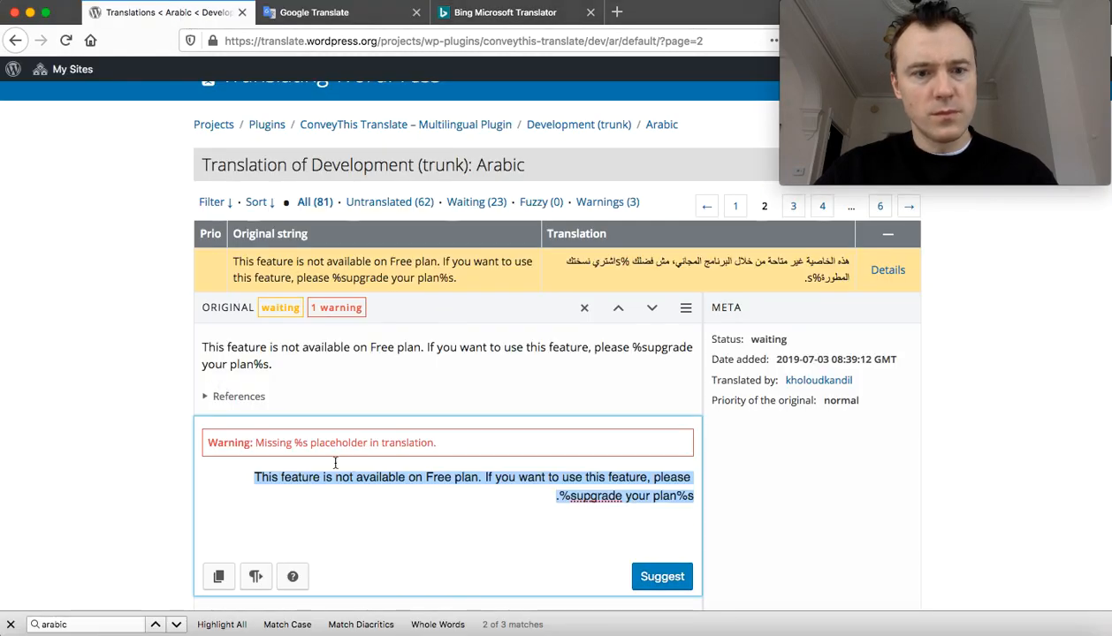
pyautogui.press('super+v')
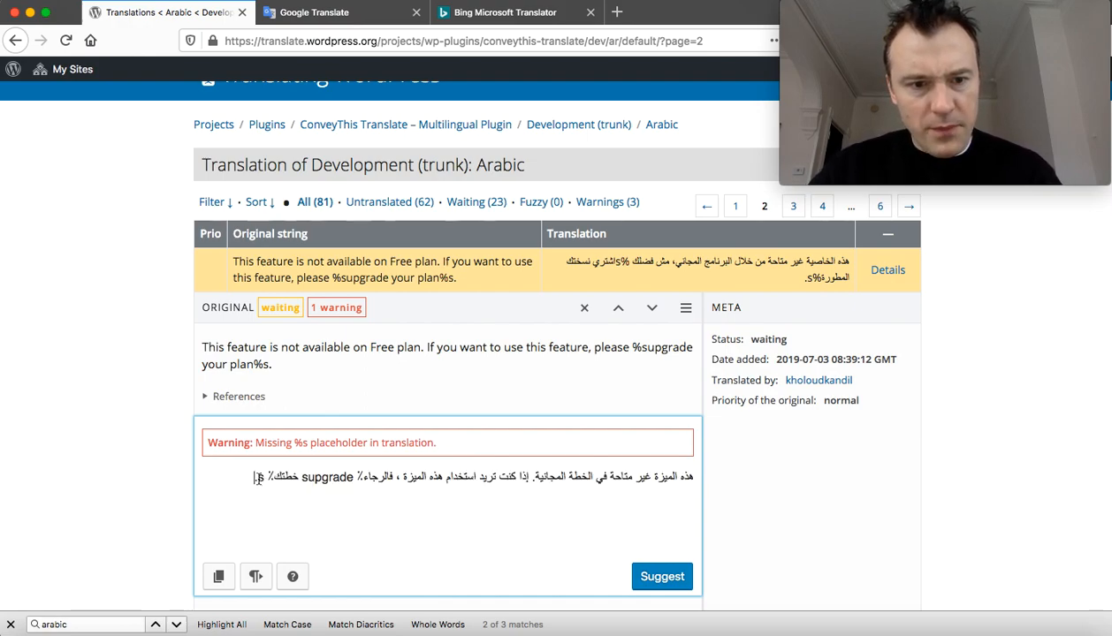
# - Correct the Arabic translation's closing placeholder to %s and remove the leading s from the word "supgrade"
pyautogui.click(257, 365)
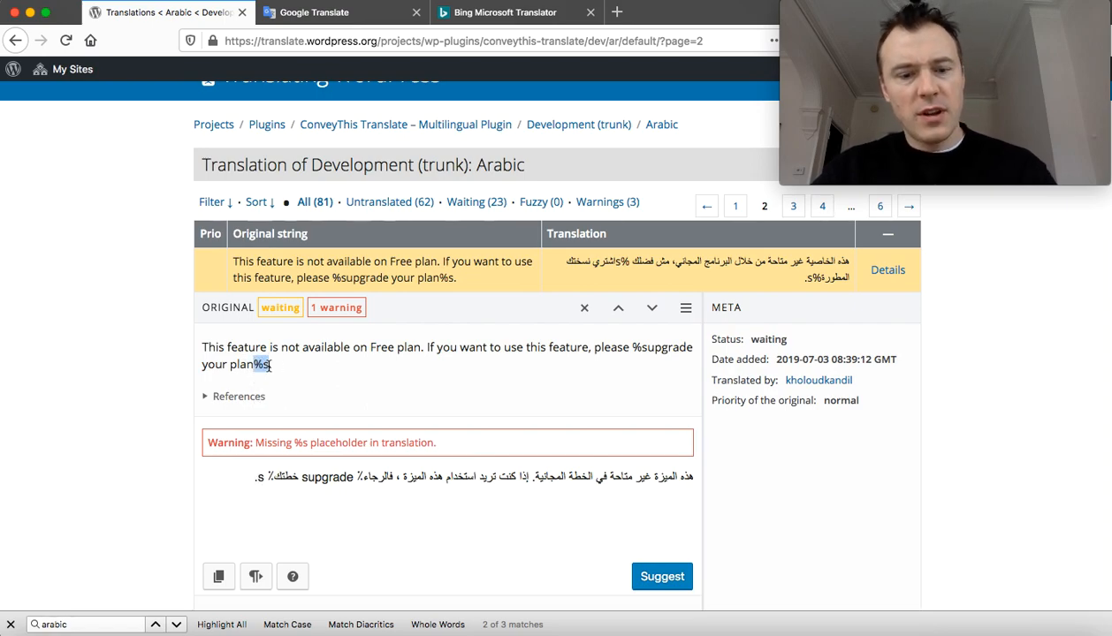
pyautogui.click(260, 477)
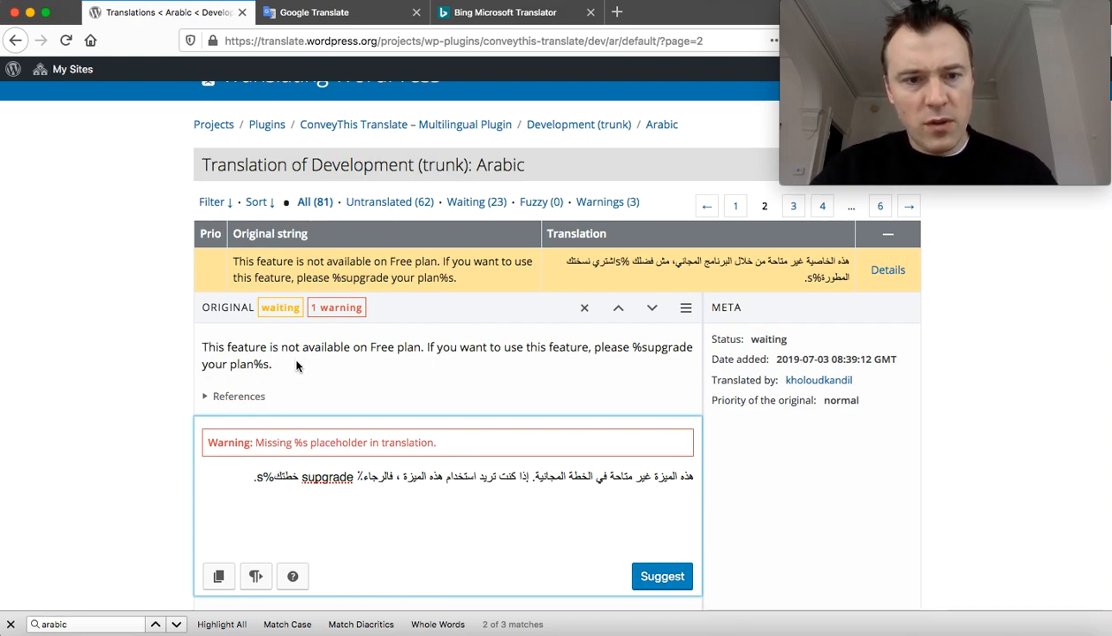
pyautogui.doubleClick(353, 476)
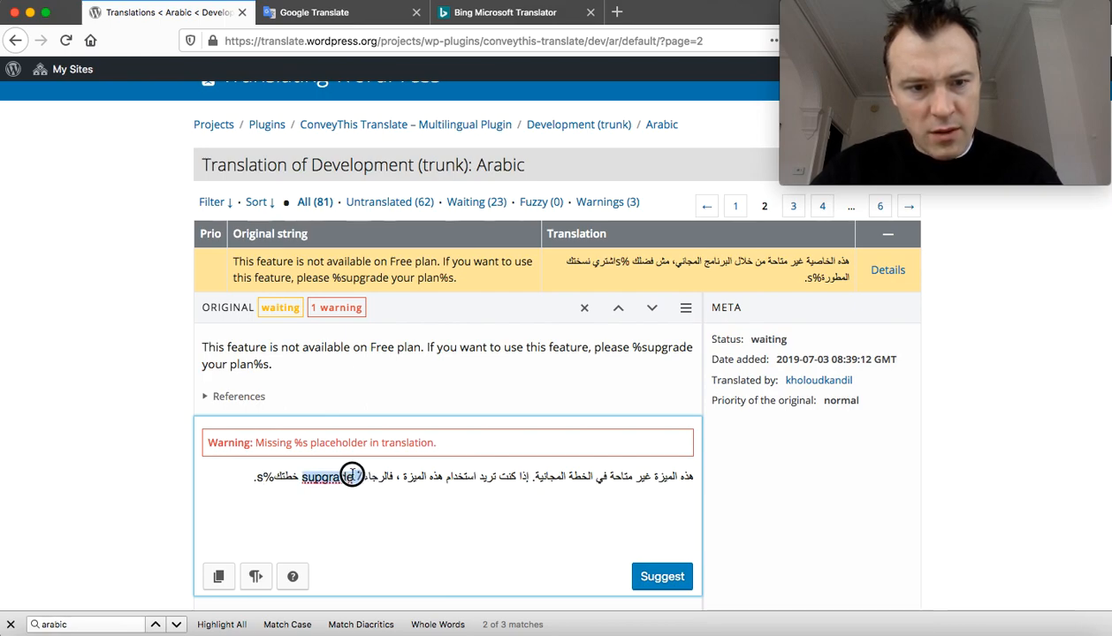
pyautogui.click(310, 475)
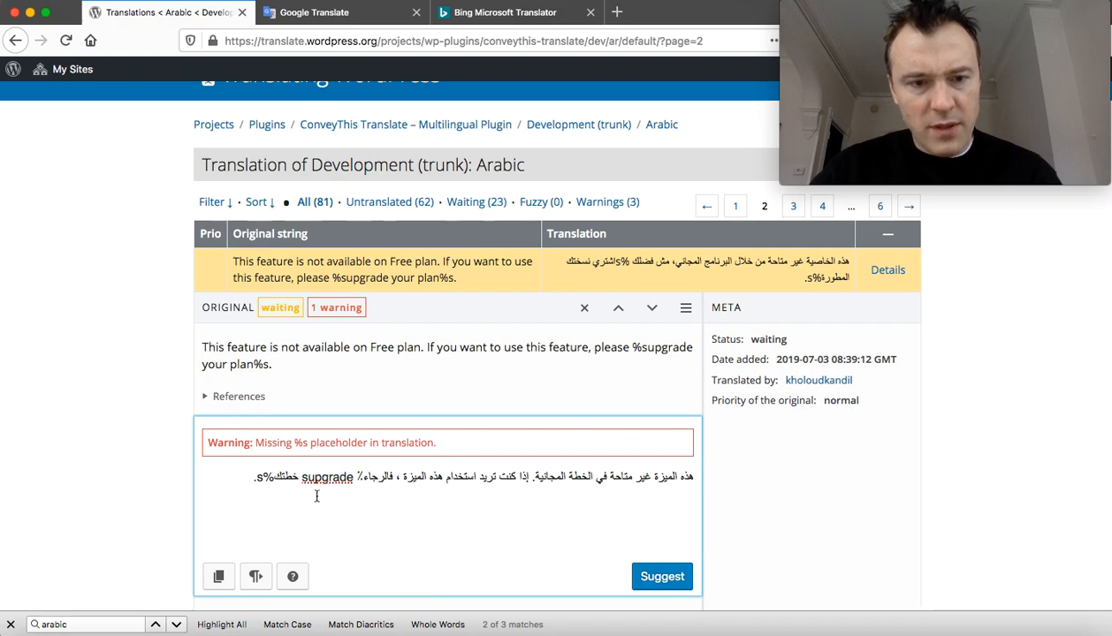
pyautogui.press('BackSpace')
pyautogui.press('Right')
pyautogui.press('Right')
pyautogui.press('Right')
pyautogui.press('Right')
pyautogui.press('Right')
pyautogui.press('Right')
pyautogui.press('Right')
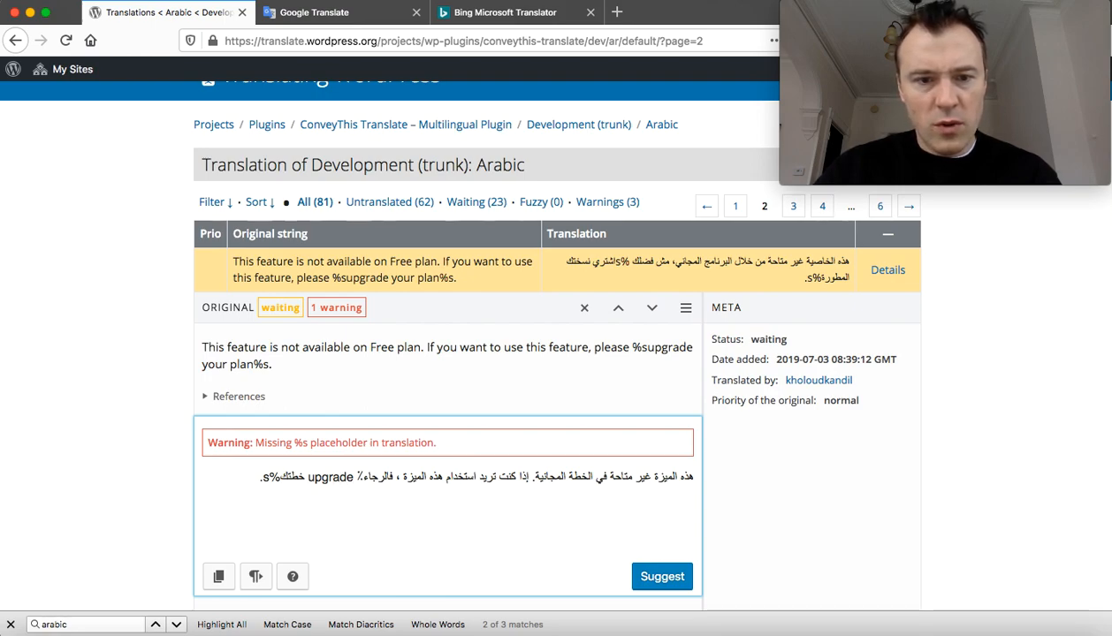
pyautogui.press('BackSpace')
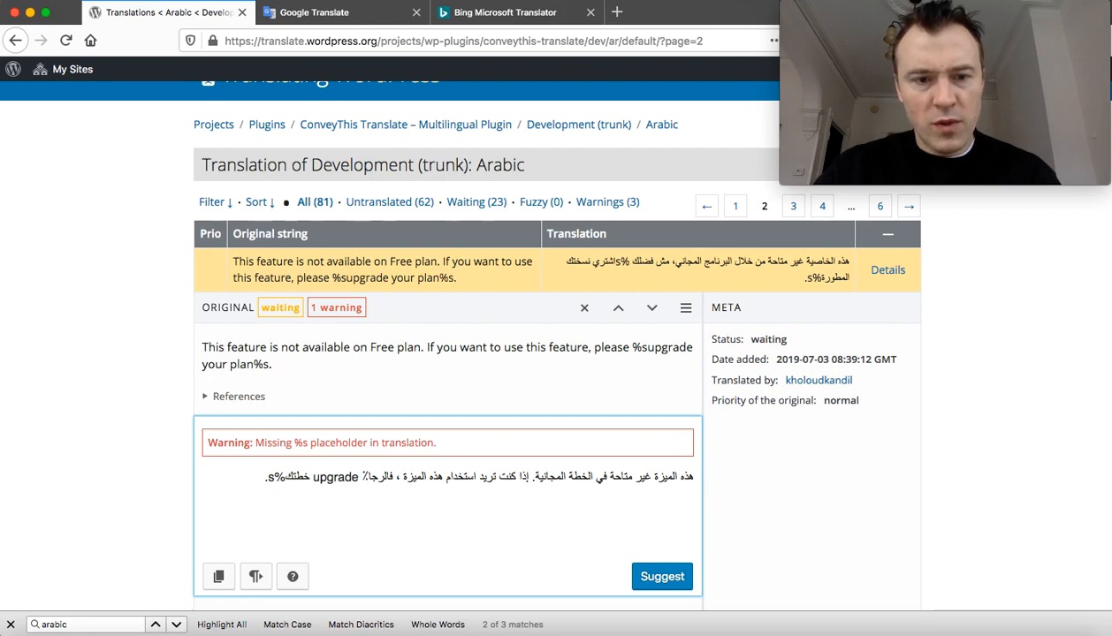
pyautogui.write('ء')
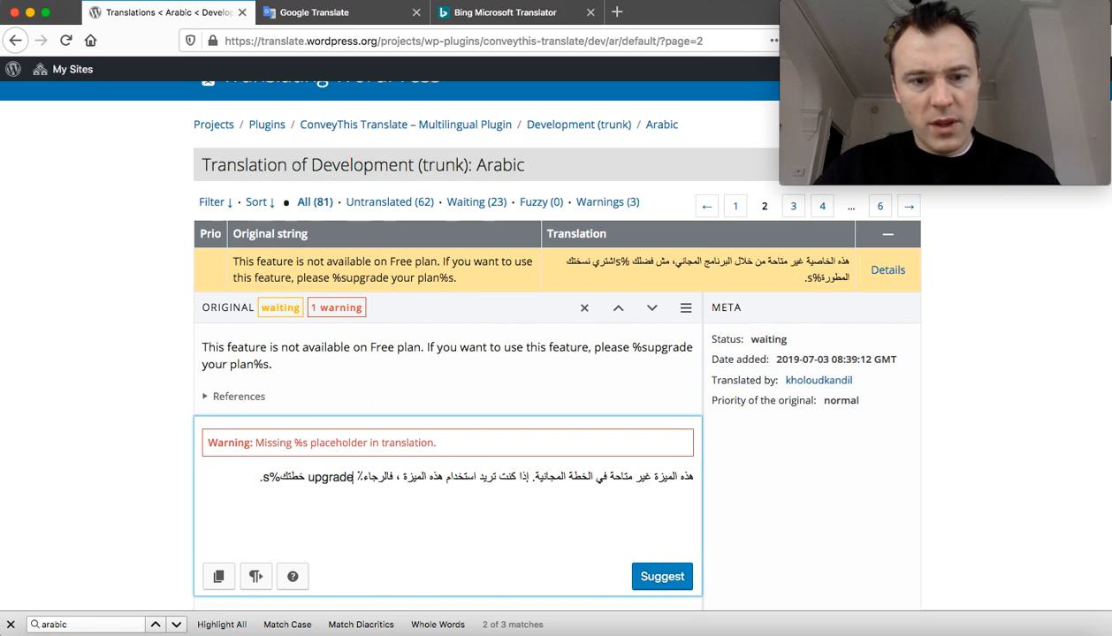
# - Insert a %s placeholder next to the word "upgrade" and submit the Arabic translation as a suggestion
pyautogui.write('%s')
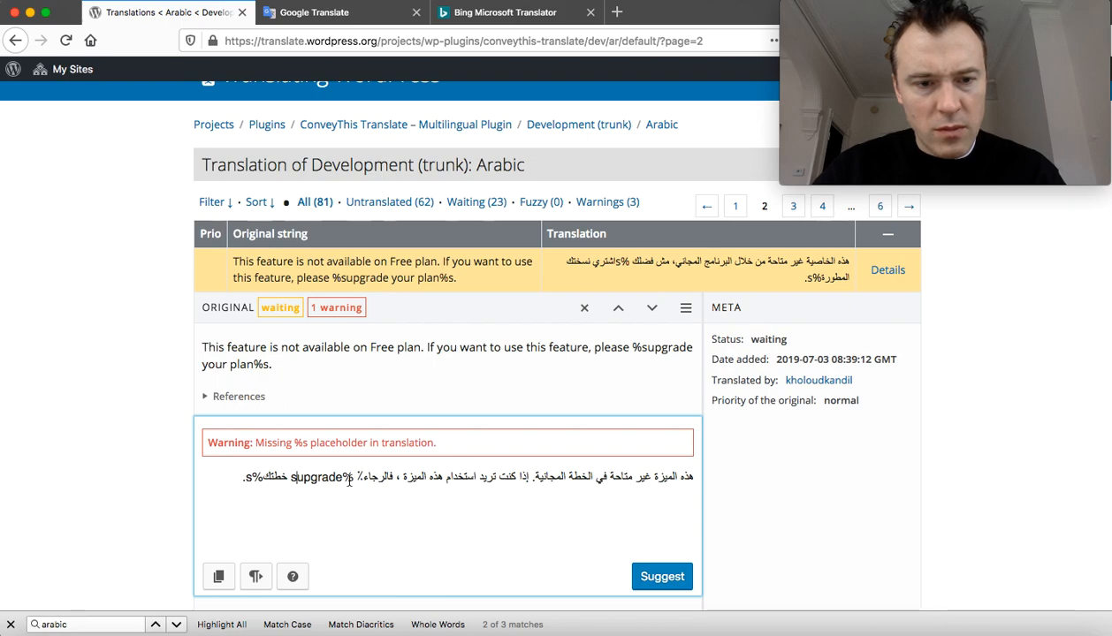
pyautogui.press('BackSpace')
pyautogui.press('BackSpace')
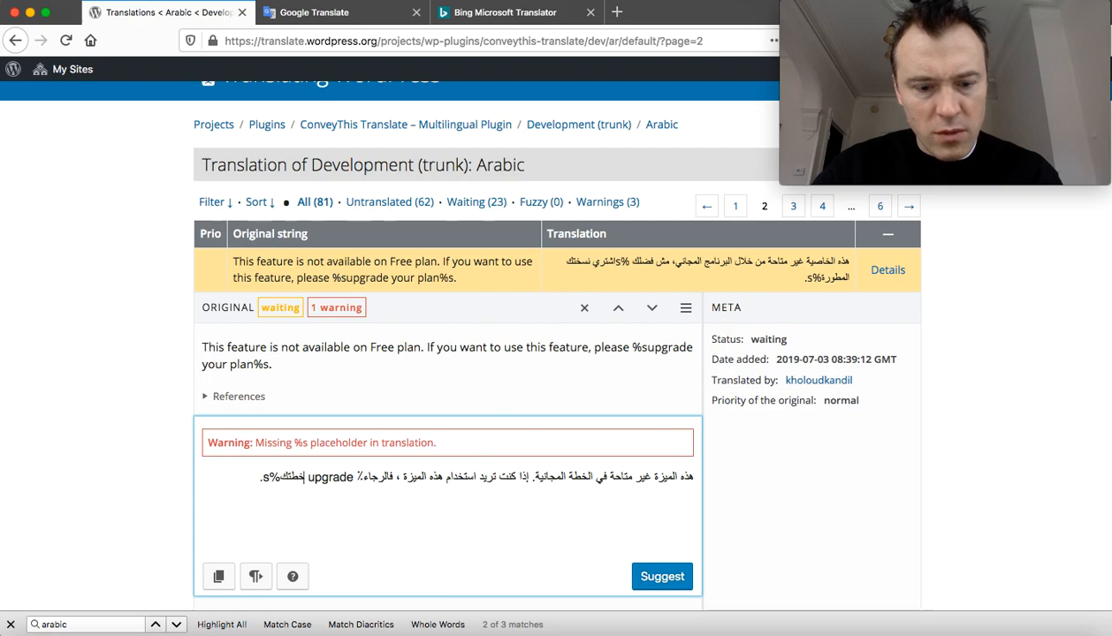
pyautogui.write('%s')
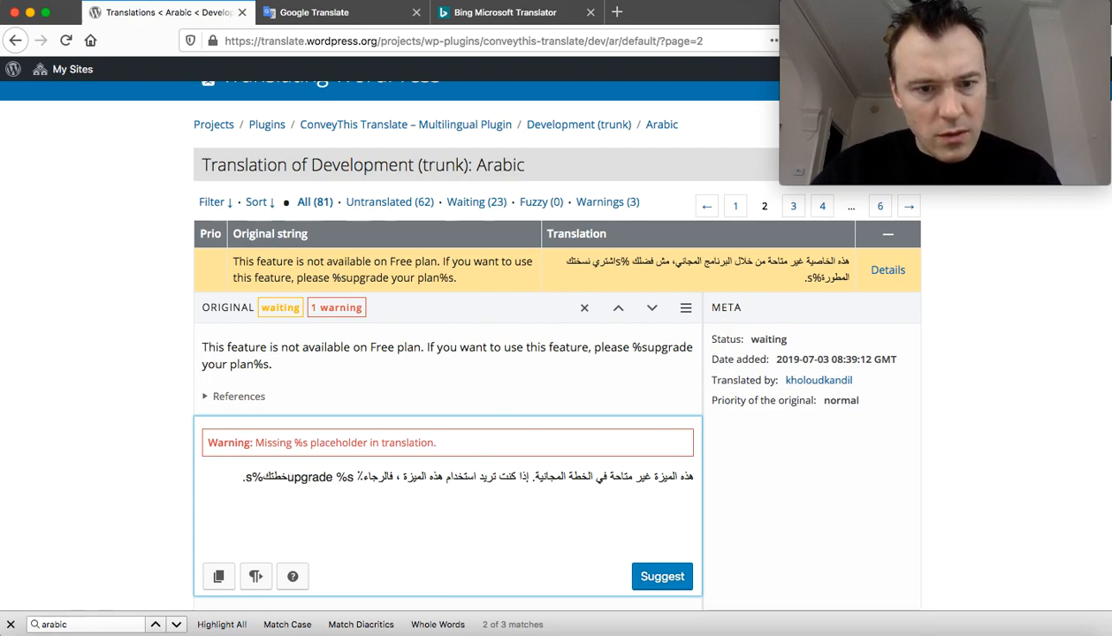
pyautogui.click(638, 573)
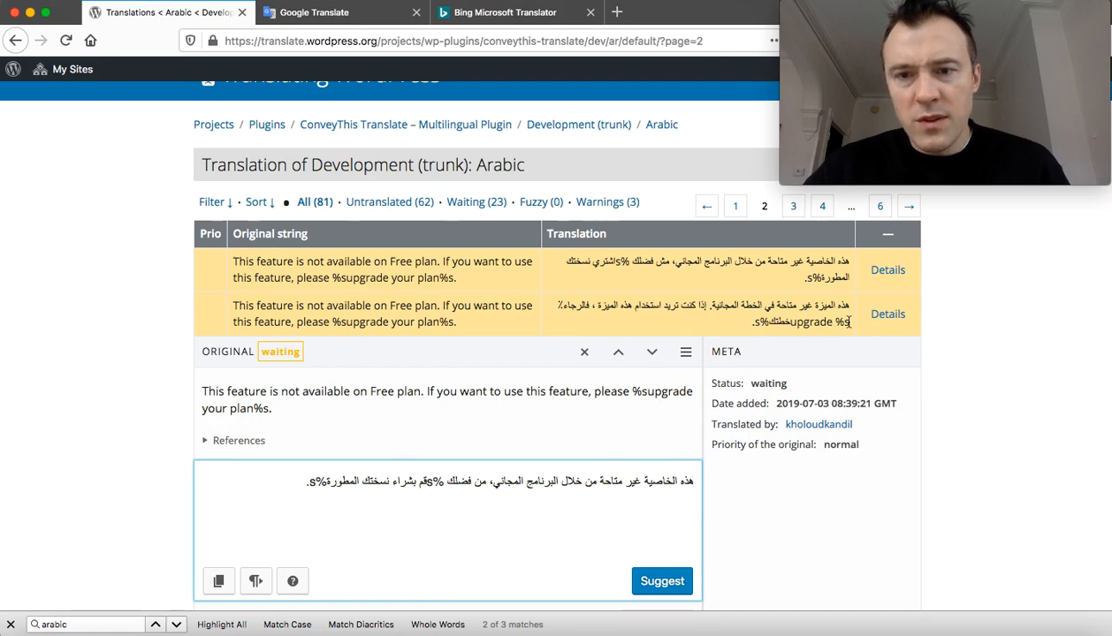
# - Reopen the submitted Arabic suggestion, swap the character order of its closing placeholder, and submit it again
pyautogui.click(765, 320)
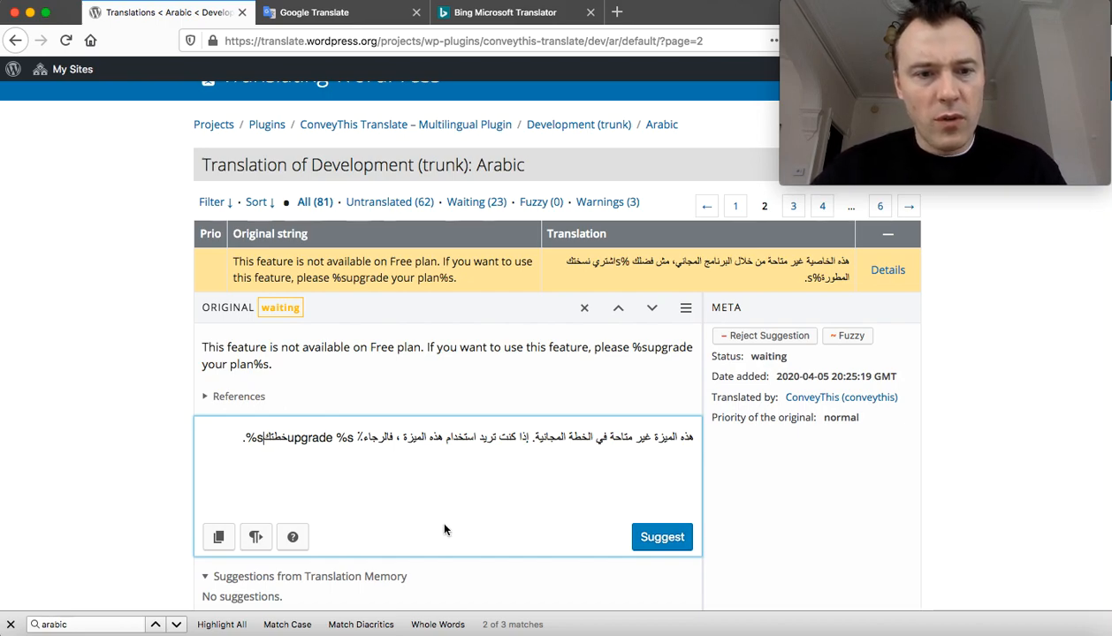
pyautogui.click(665, 545)
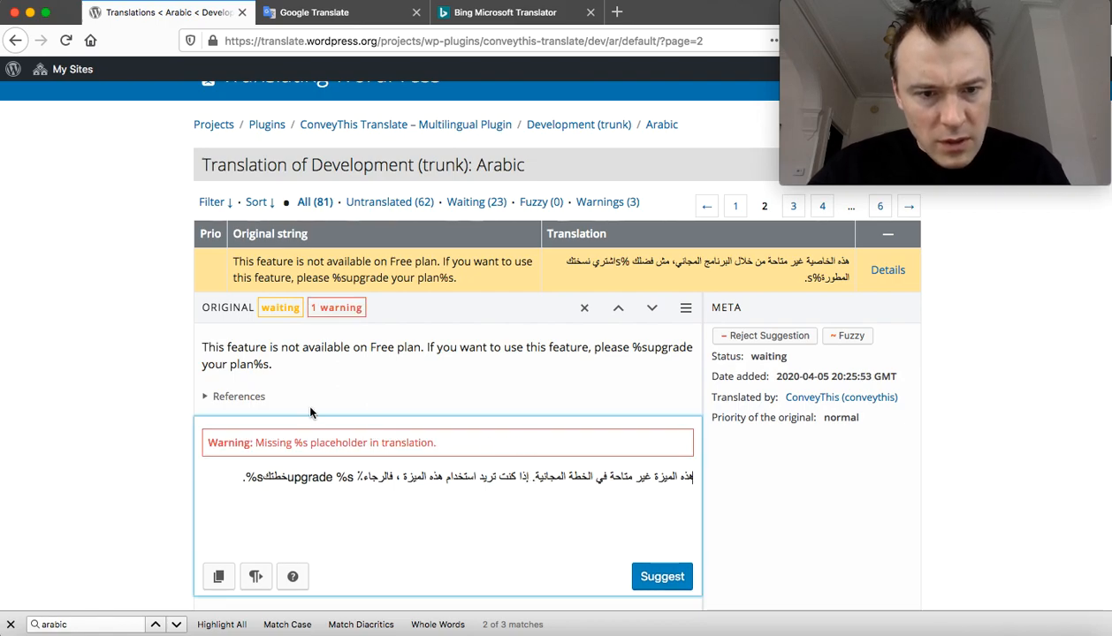
# - Try to repair the closing placeholder at the end of the Arabic translation by re-entering %s
pyautogui.click(348, 478)
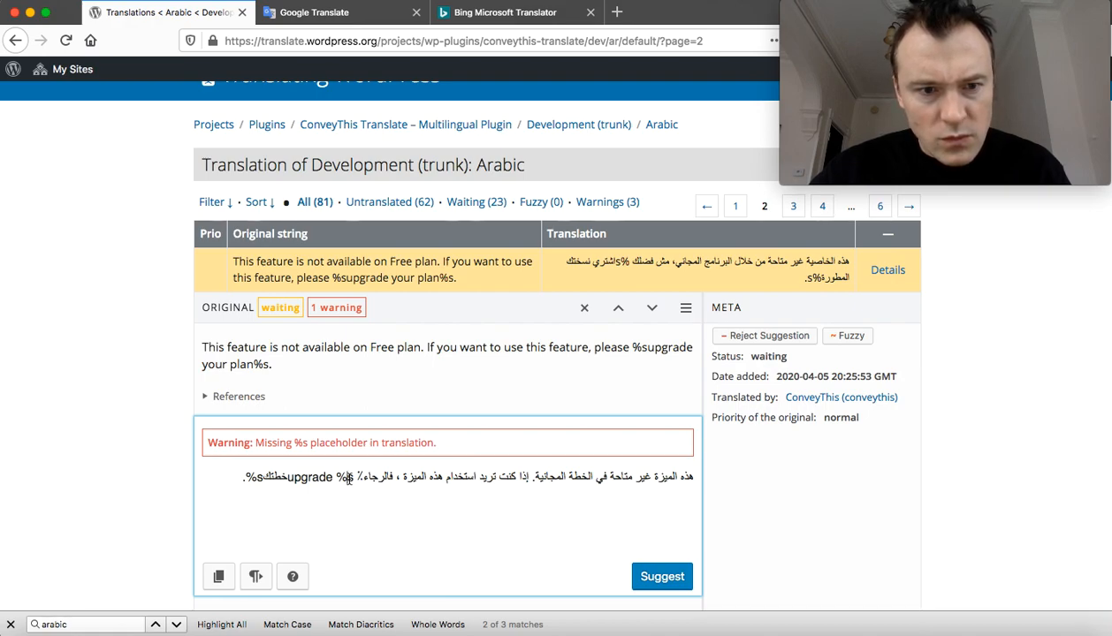
pyautogui.press('Left')
pyautogui.press('Left')
pyautogui.press('Left')
pyautogui.press('Left')
pyautogui.press('Left')
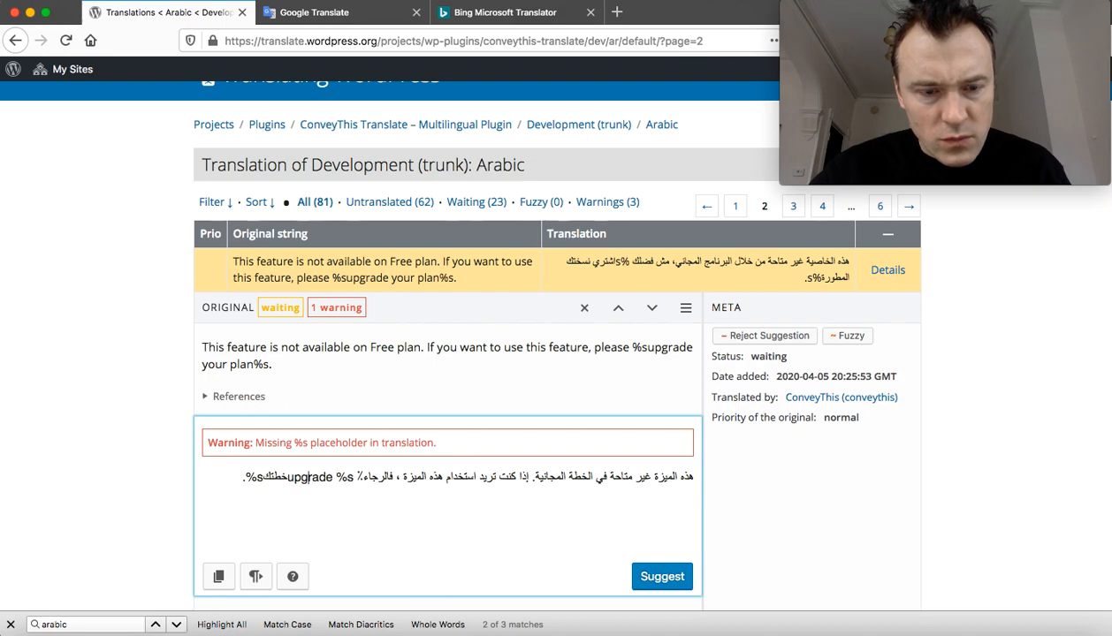
pyautogui.click(258, 477)
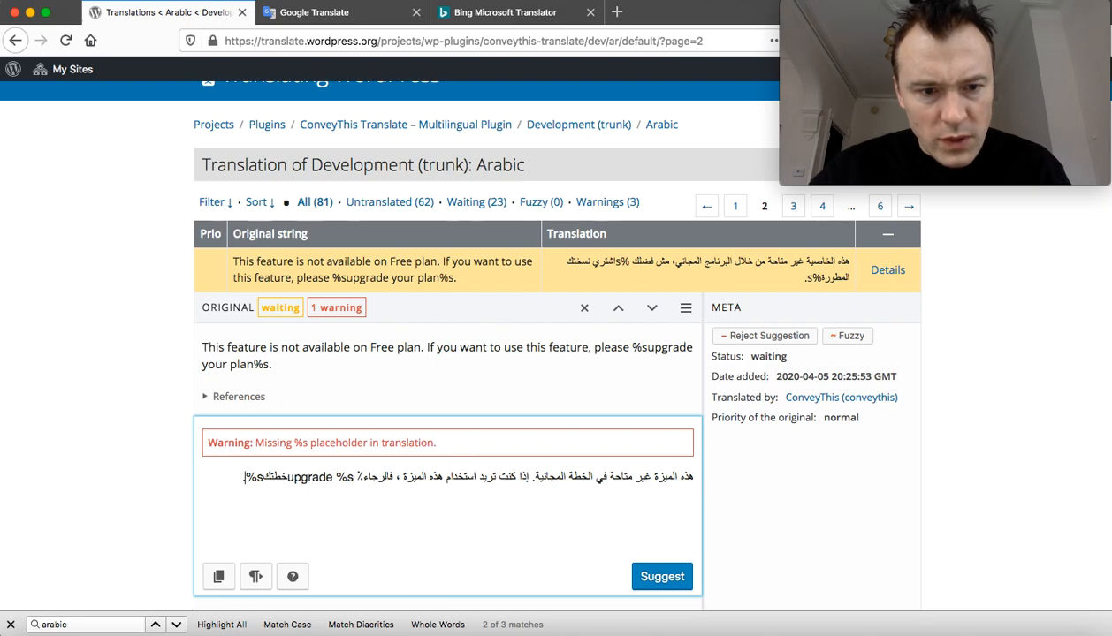
pyautogui.hotkey('shift', 'Right')
pyautogui.hotkey('shift', 'Right')
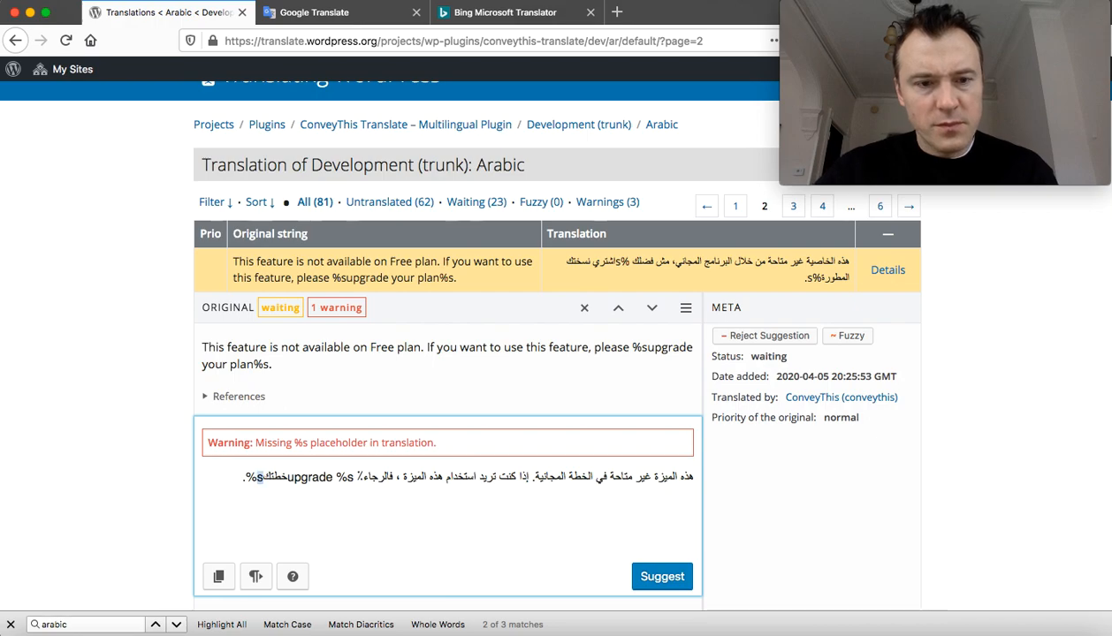
pyautogui.hotkey('shift', 'Right')
pyautogui.hotkey('shift', 'Right')
pyautogui.hotkey('shift', 'Left')
pyautogui.hotkey('shift', 'Left')
pyautogui.hotkey('shift', 'Left')
pyautogui.hotkey('shift', 'Left')
pyautogui.hotkey('shift', 'Left')
pyautogui.press('Left')
pyautogui.press('Left')
pyautogui.write('%s')
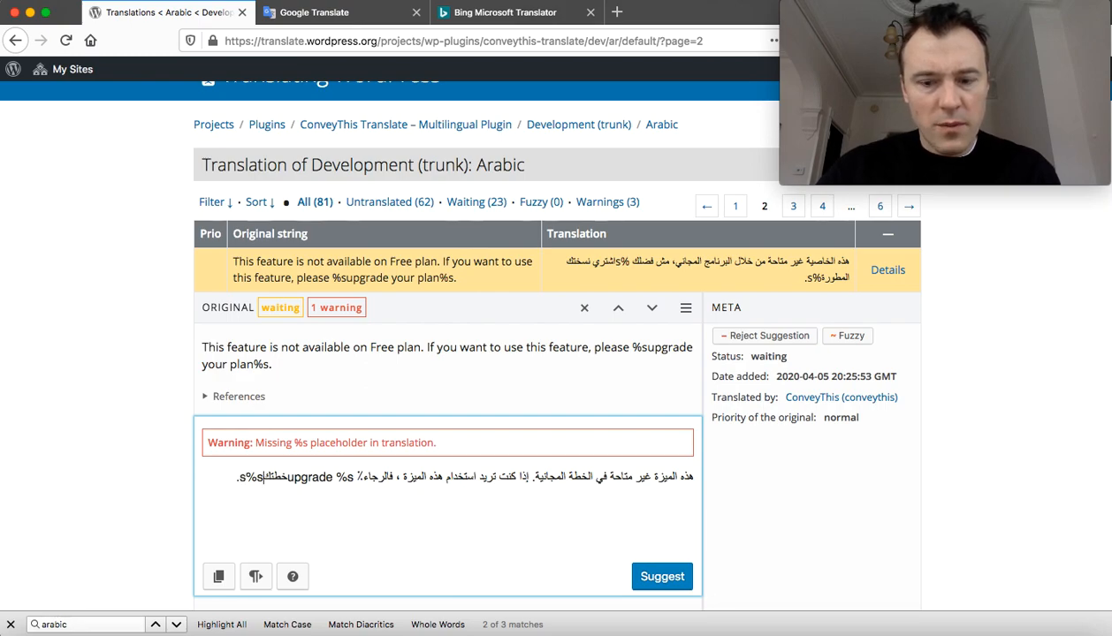
pyautogui.press('BackSpace')
pyautogui.write('s')
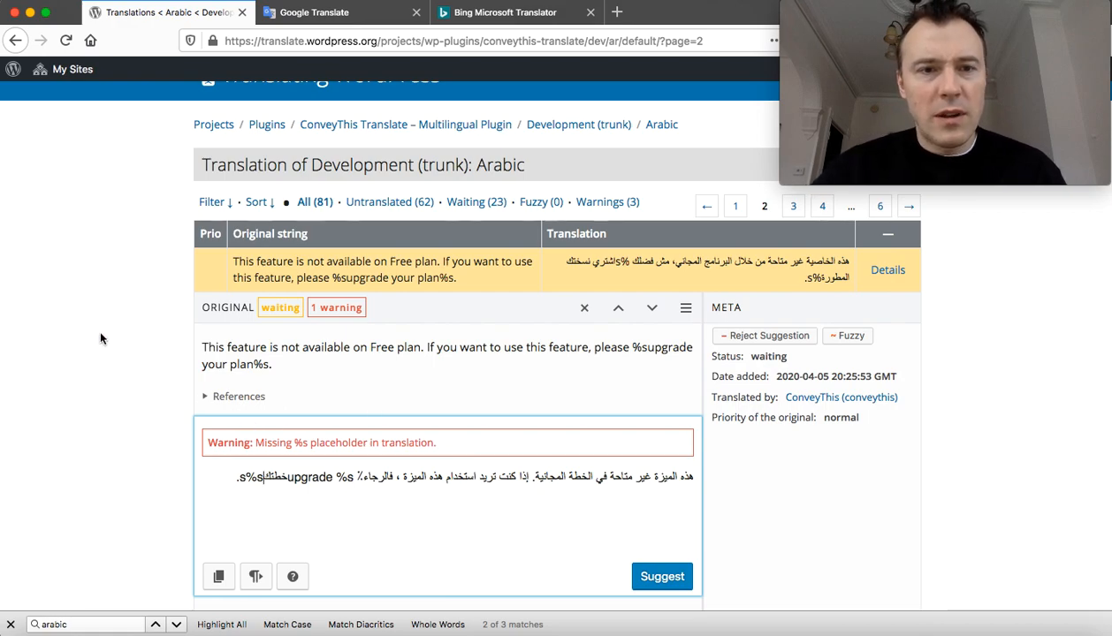
# - Compare the %s placeholder before "upgrade" in the original string with the placeholders in the Arabic translation
pyautogui.scroll(-3, 120, 320)
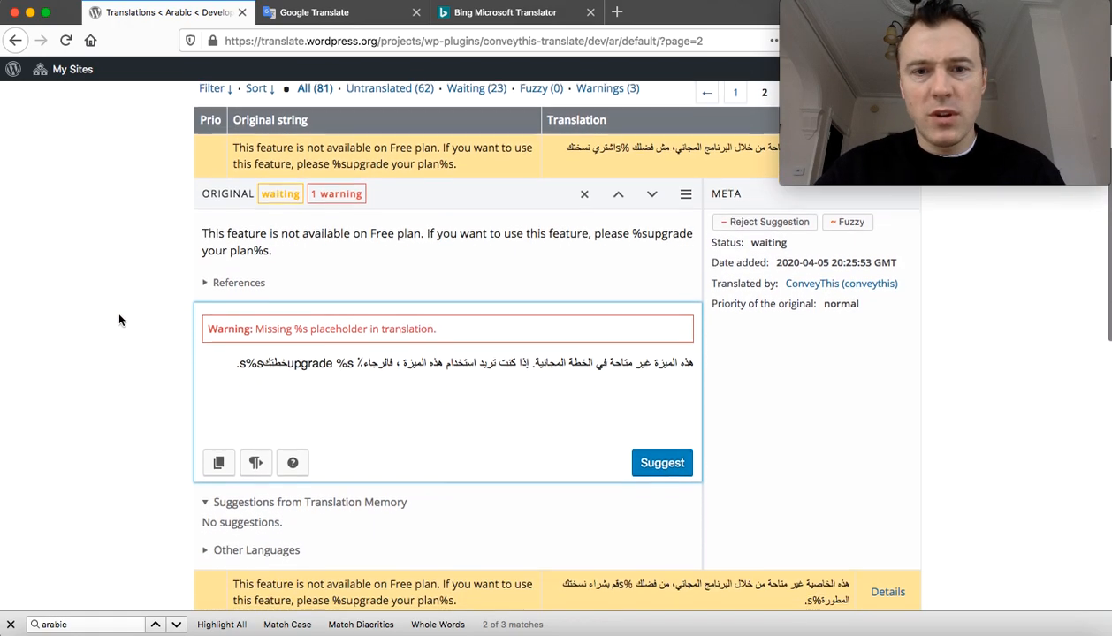
pyautogui.scroll(3, 121, 320)
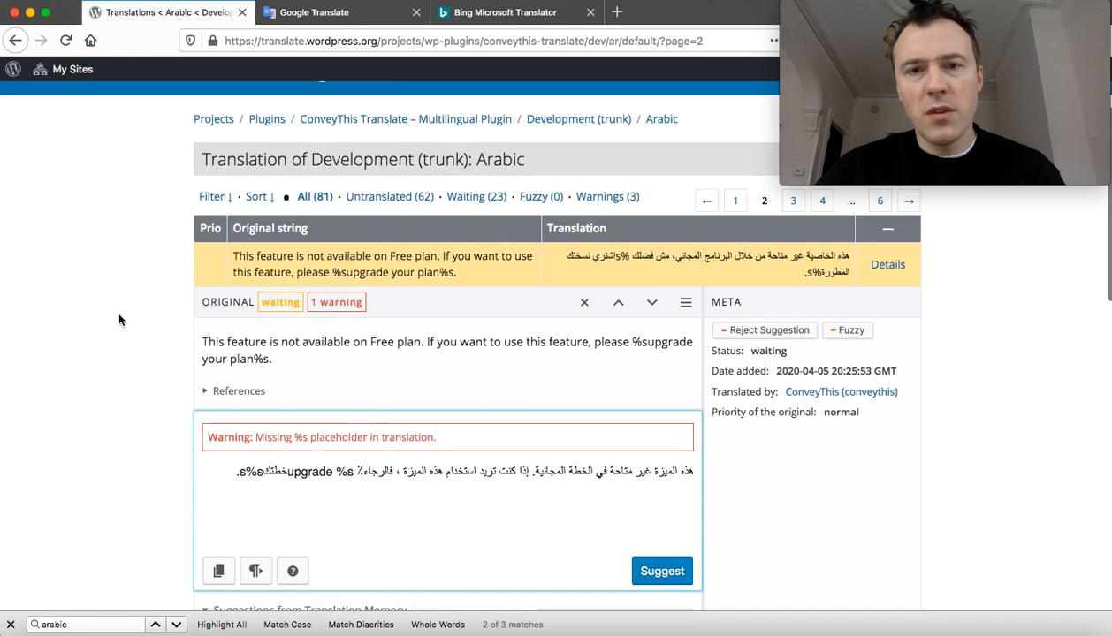
pyautogui.scroll(-1, 120, 320)
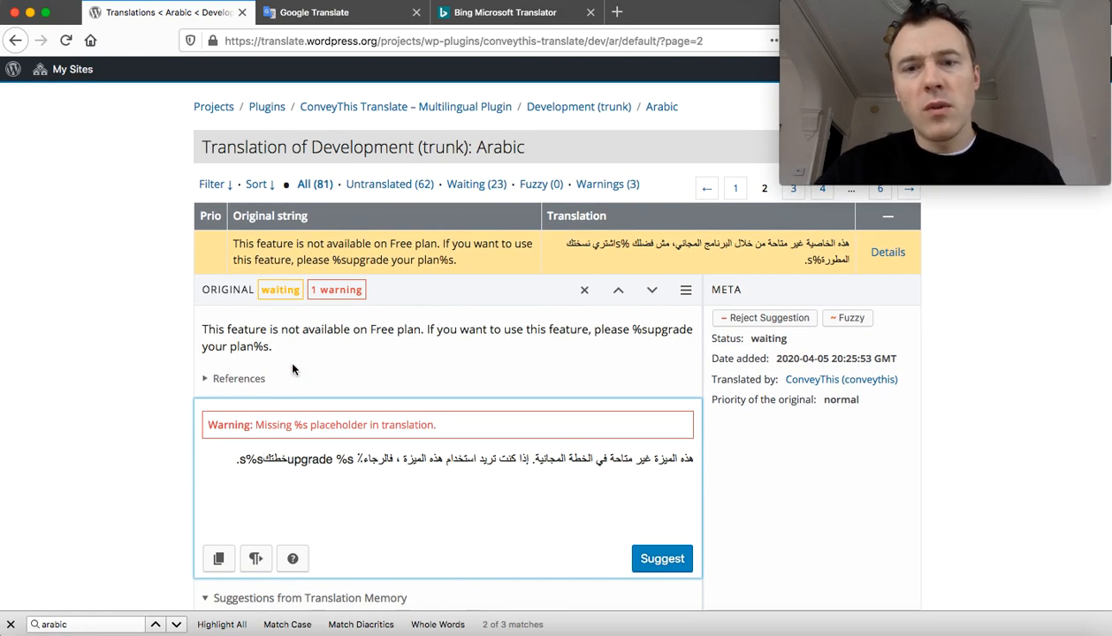
pyautogui.moveTo(633, 332); pyautogui.dragTo(647, 333)
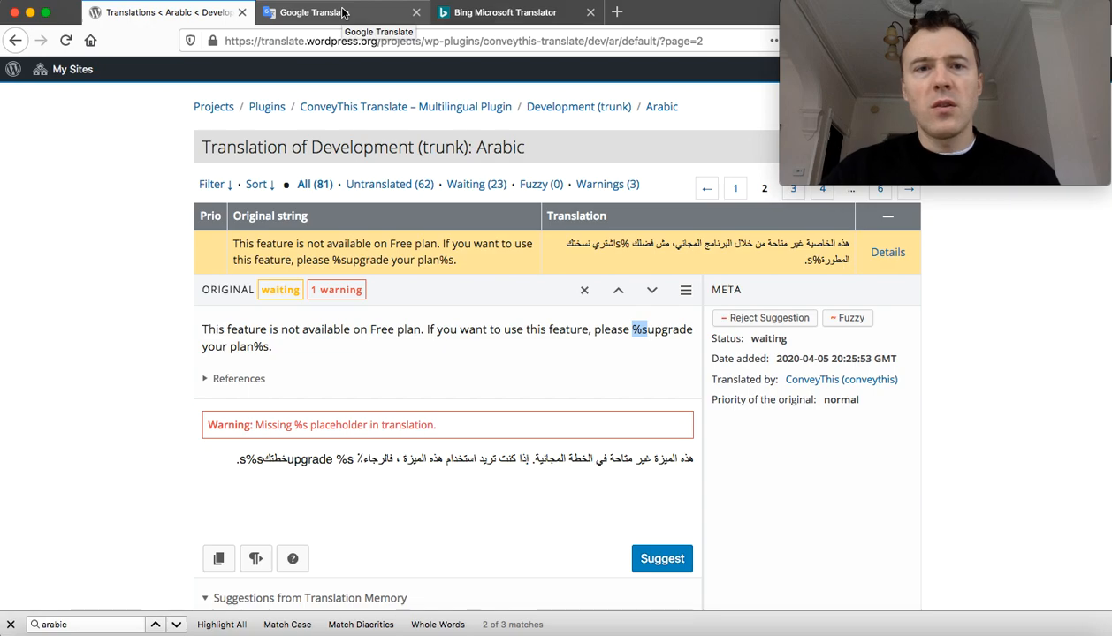
# - Return to the ConveyThis Translate project page and look through the translation percentages of its locales
pyautogui.click(380, 107)
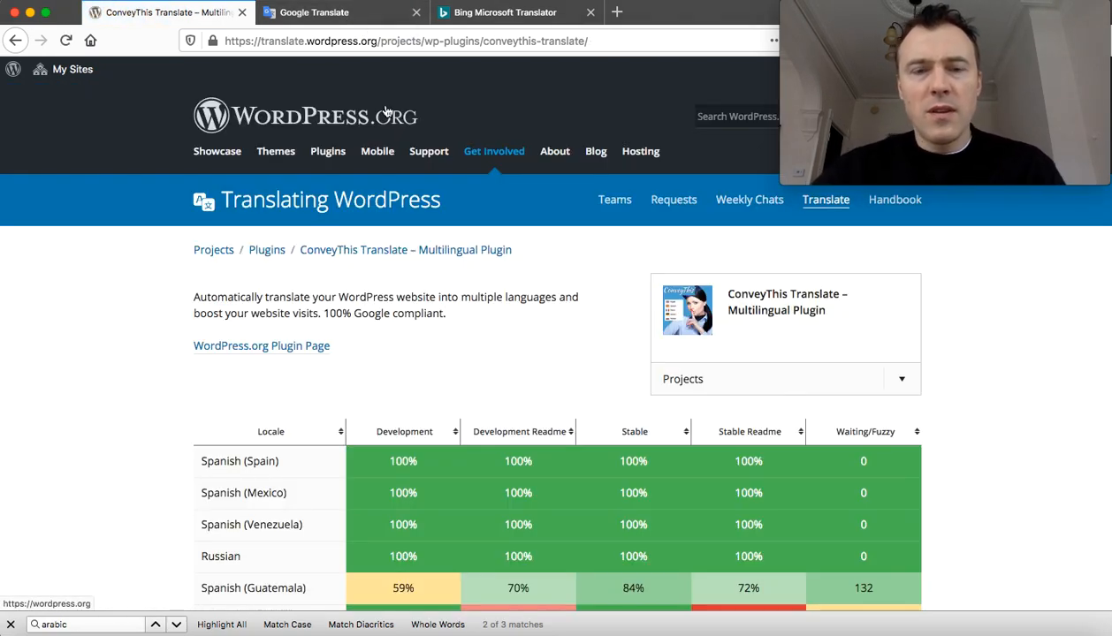
pyautogui.scroll(-3, 385, 110)
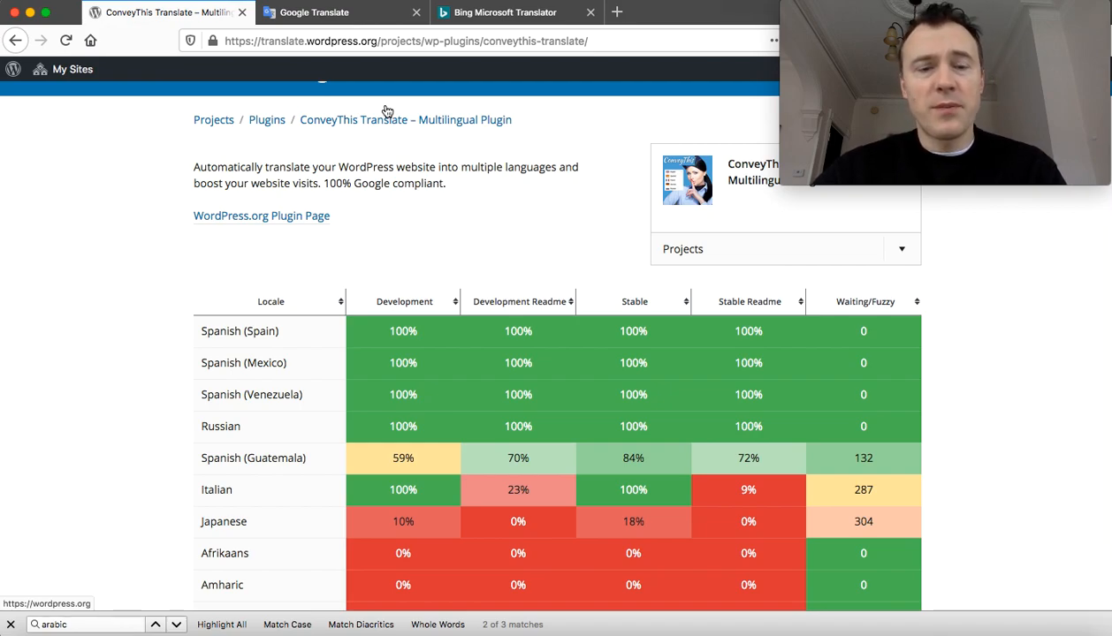
pyautogui.scroll(-10, 386, 110)
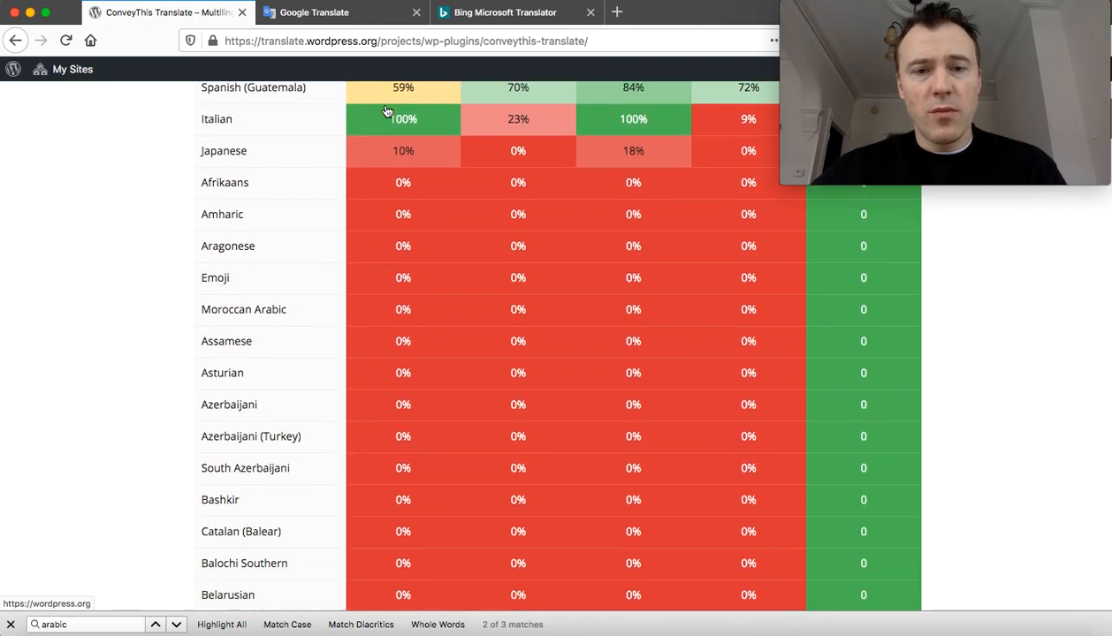
pyautogui.scroll(-10, 386, 111)
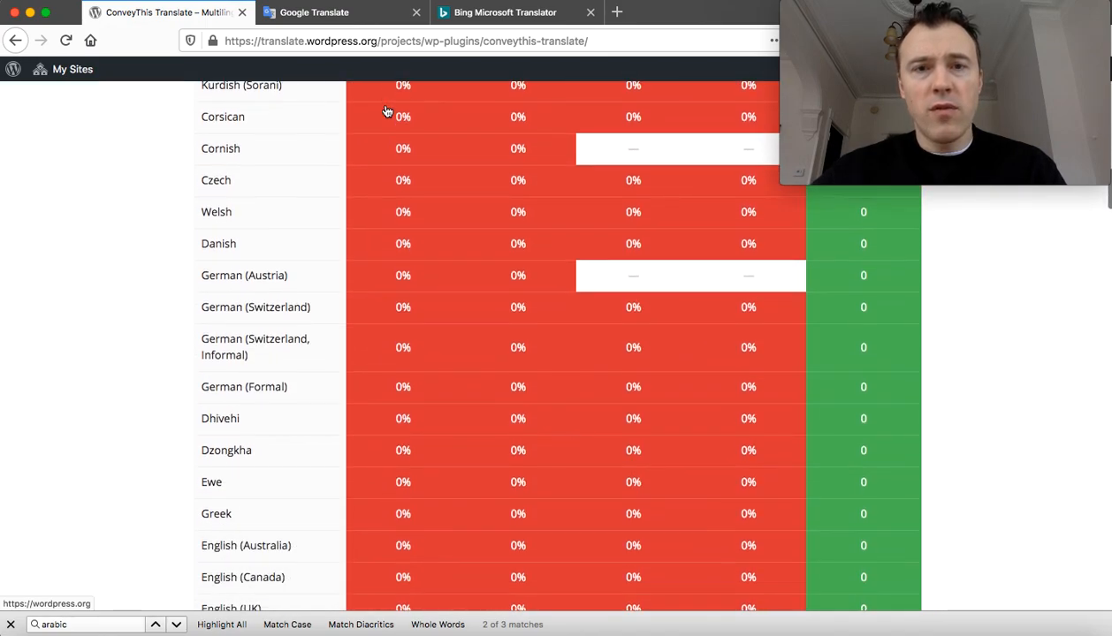
pyautogui.scroll(-10, 386, 111)
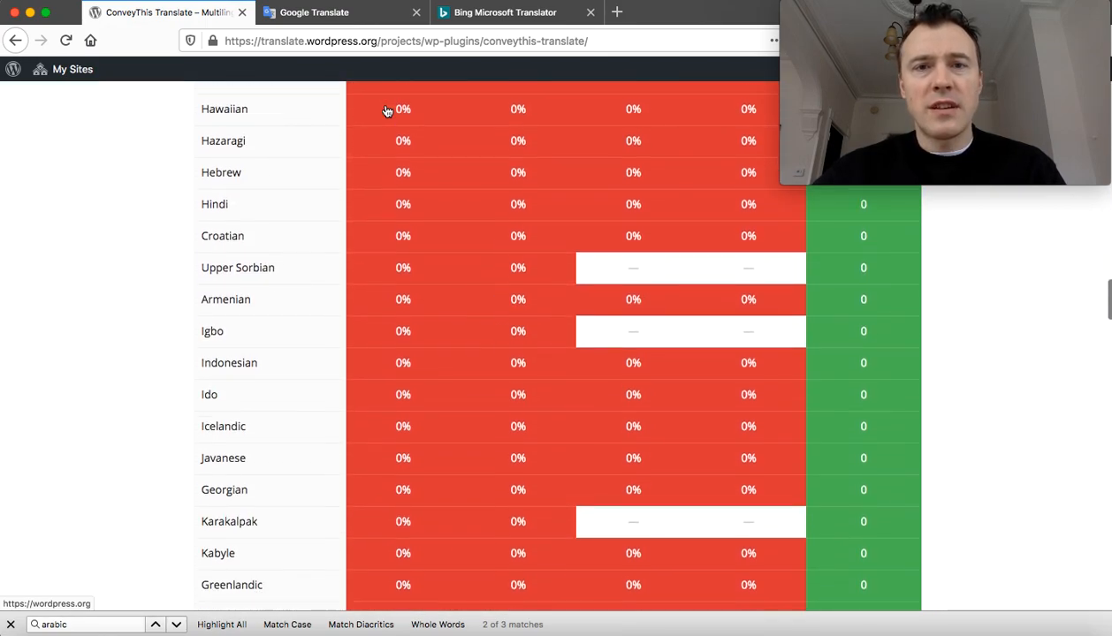
pyautogui.scroll(-1, 387, 111)
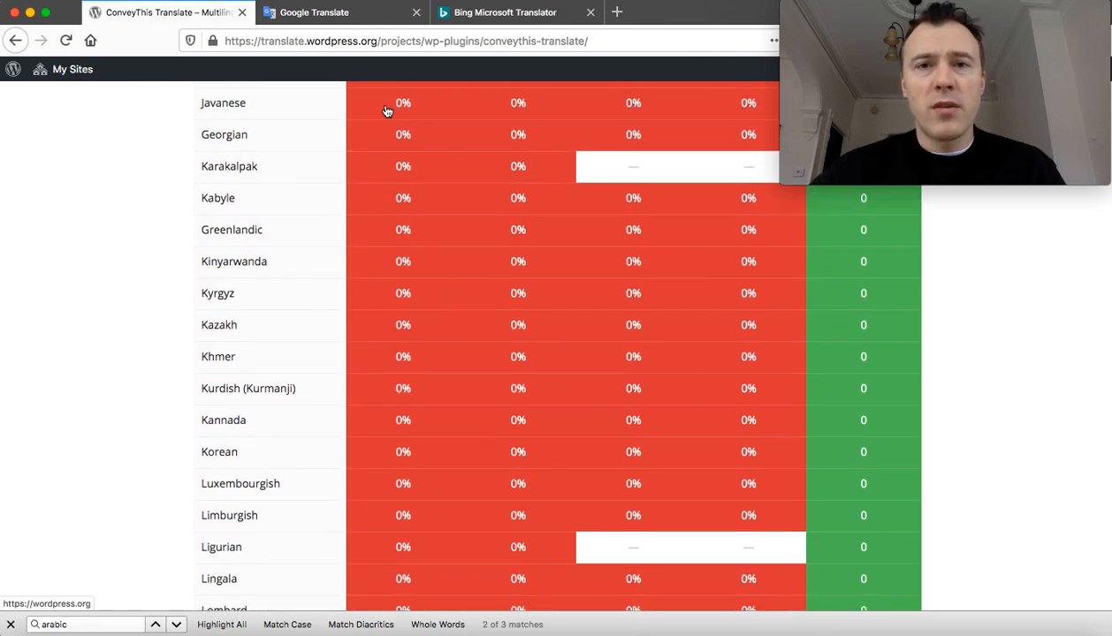